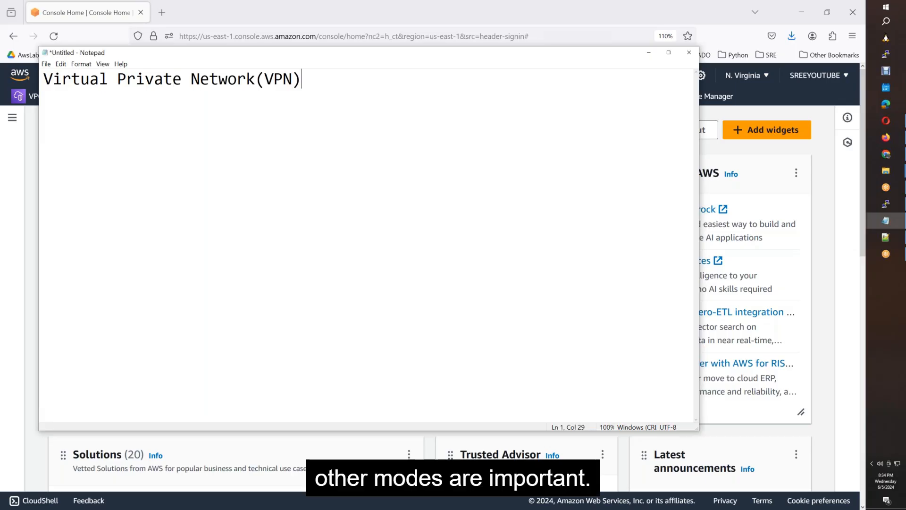
# Launch Paint by running mspaint from the Run box.
pyautogui.press('super+r')
pyautogui.write('mspaint')
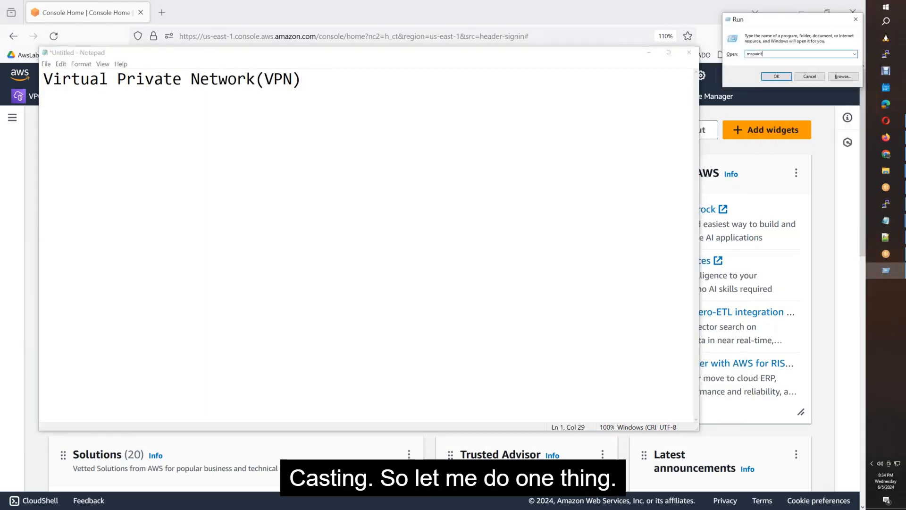
pyautogui.press('Return')
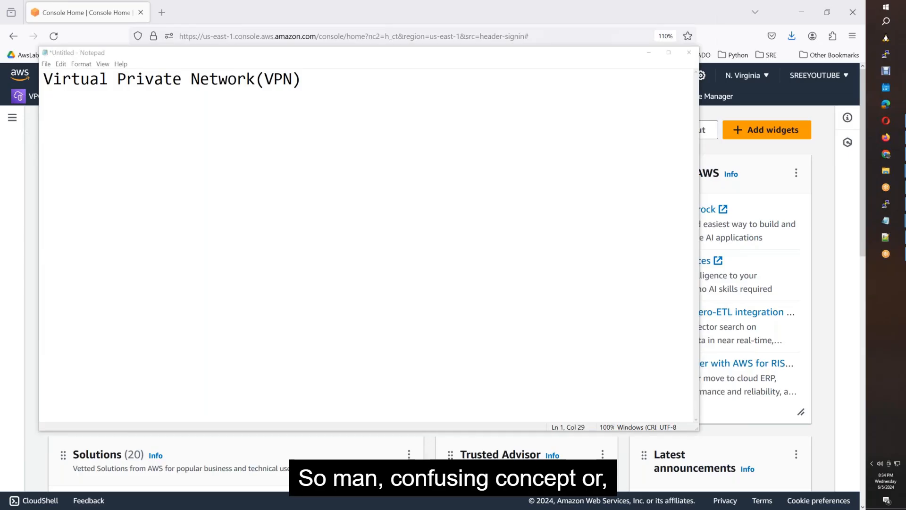
# Maximize Paint and draw a large rectangle on the left of the canvas.
pyautogui.doubleClick(628, 103)
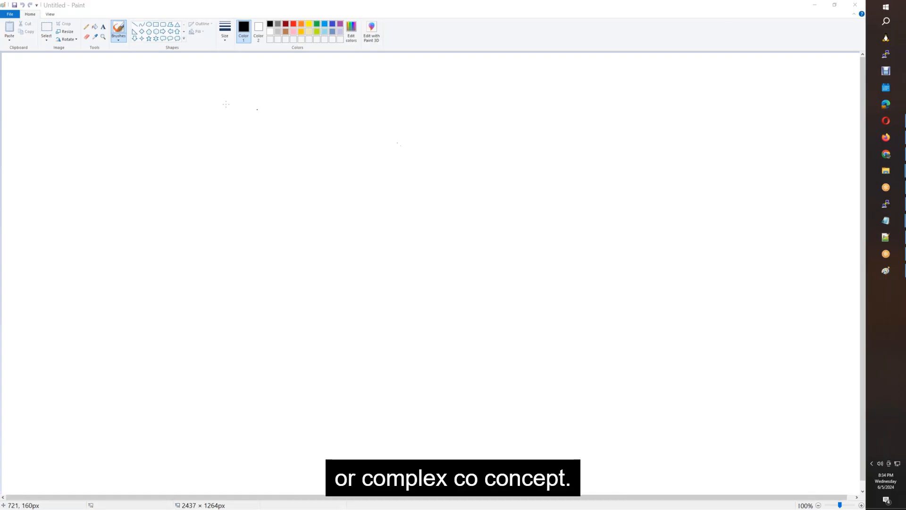
pyautogui.click(156, 25)
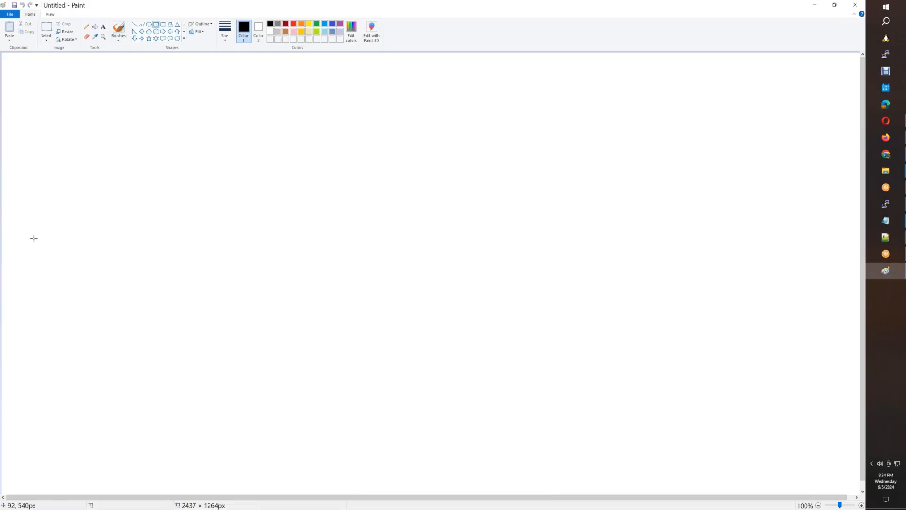
pyautogui.moveTo(25, 215); pyautogui.dragTo(44, 296)
pyautogui.moveTo(50, 328); pyautogui.dragTo(324, 467)
pyautogui.moveTo(243, 409); pyautogui.dragTo(234, 423)
# Label the box AWS_B60_VPC just above its top edge.
pyautogui.click(103, 26)
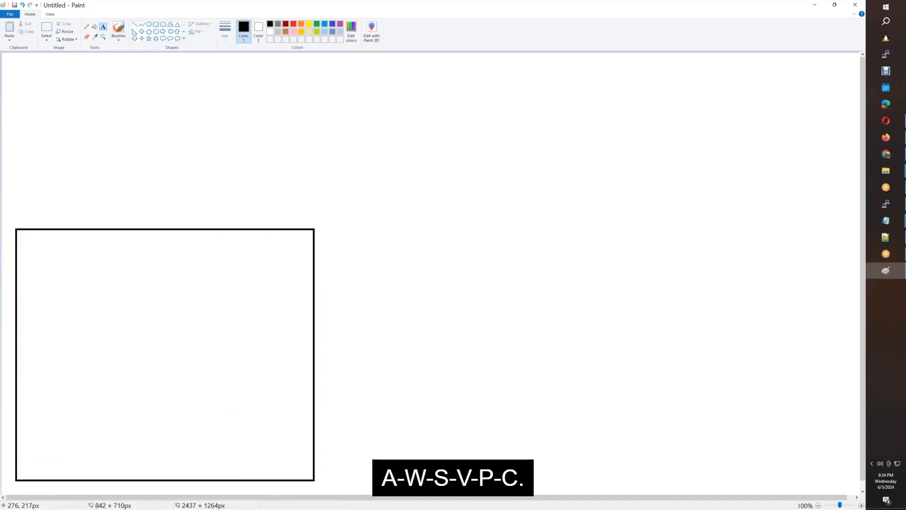
pyautogui.click(120, 220)
pyautogui.write('A')
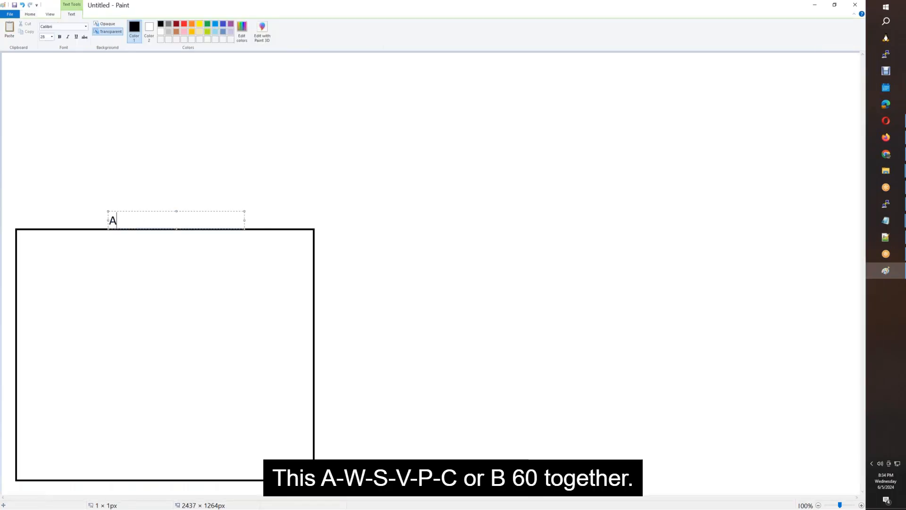
pyautogui.write('WS_VPC')
pyautogui.write('B')
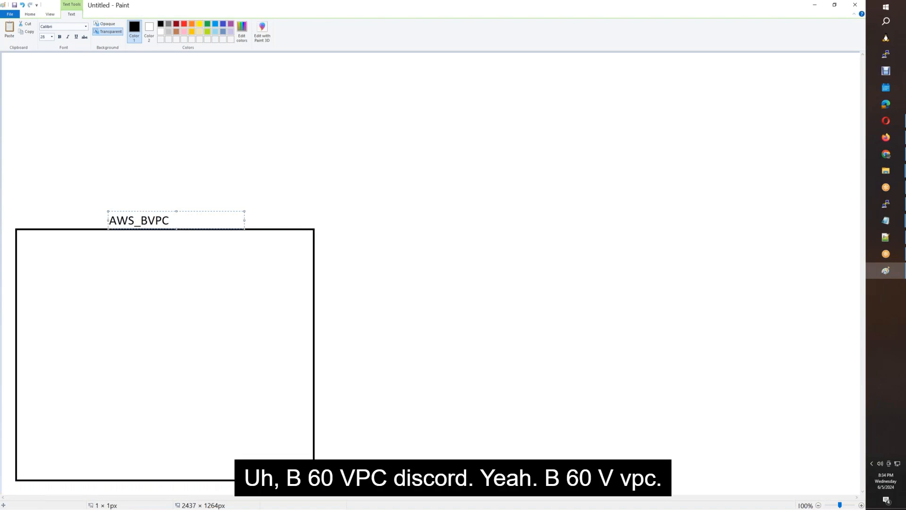
pyautogui.write('0_')
pyautogui.press('Left')
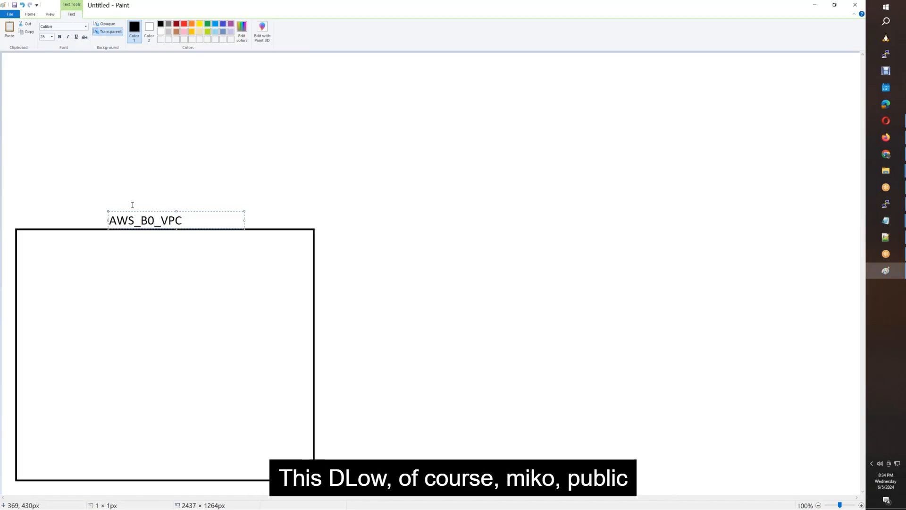
pyautogui.write('6')
pyautogui.click(519, 202)
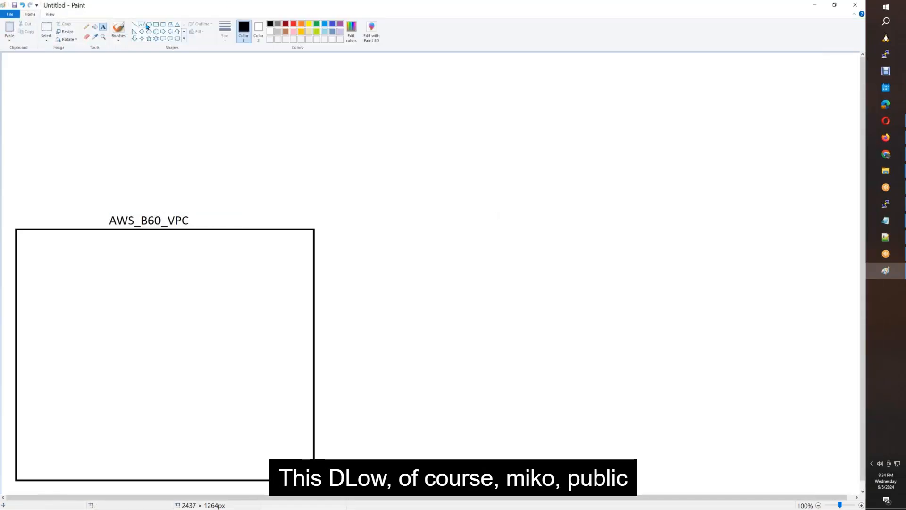
# Draw a subnet box inside the VPC box and place a copy directly below it.
pyautogui.click(156, 26)
pyautogui.moveTo(42, 255)
pyautogui.mouseDown()
pyautogui.moveTo(46, 320)
pyautogui.moveTo(241, 349)
pyautogui.moveTo(197, 328)
pyautogui.mouseUp()
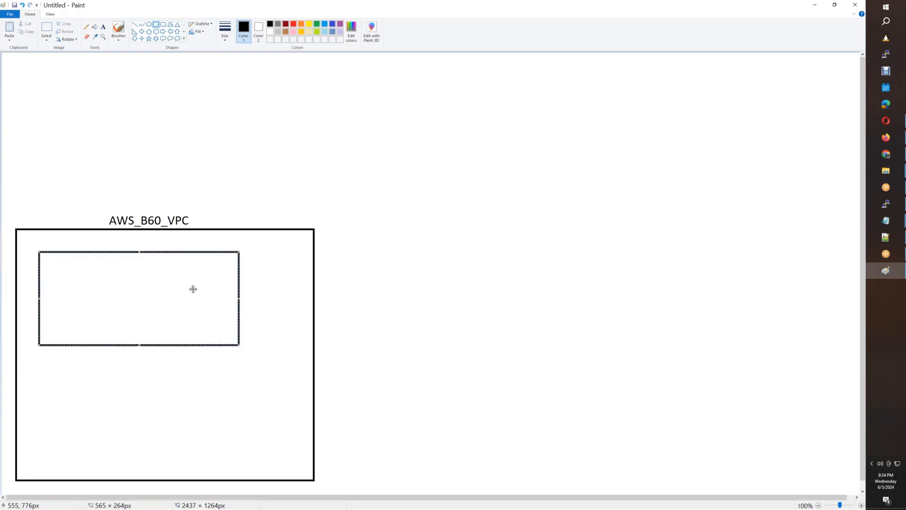
pyautogui.click(47, 28)
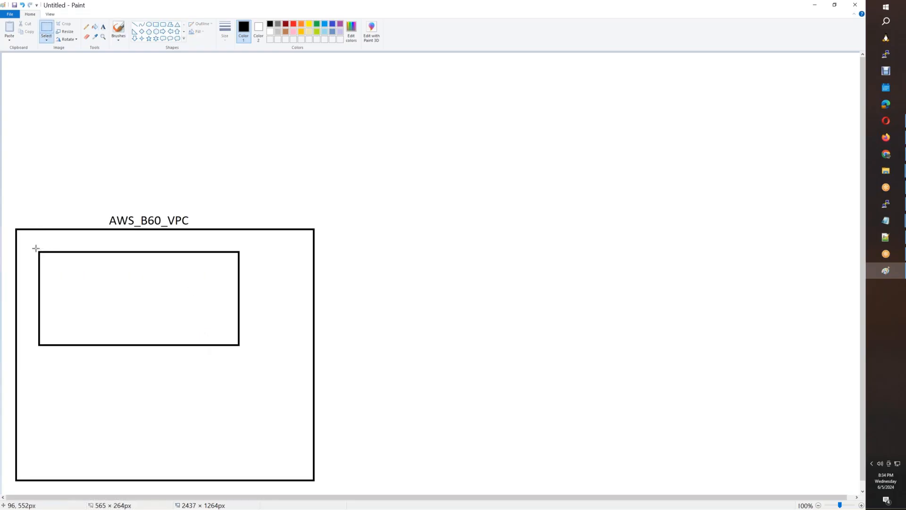
pyautogui.moveTo(36, 249); pyautogui.dragTo(240, 348)
pyautogui.moveTo(202, 305); pyautogui.dragTo(205, 426)
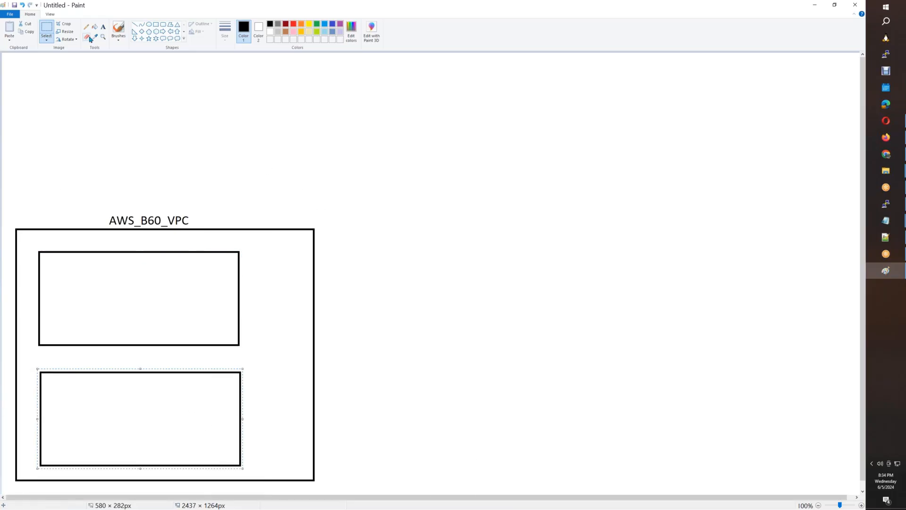
# Label the upper subnet box PublicSubnet-1 and the lower one PublicSubnet-2.
pyautogui.click(103, 26)
pyautogui.click(45, 261)
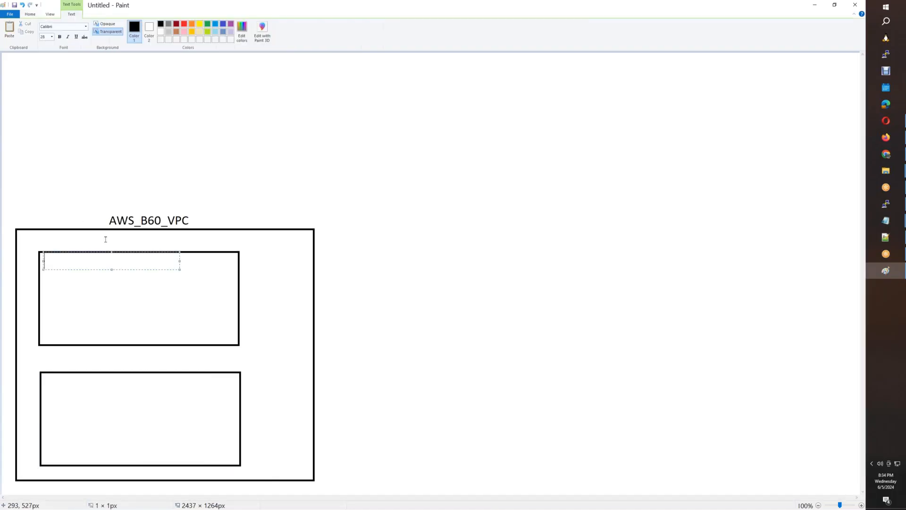
pyautogui.write('PublicSubnet-1')
pyautogui.hotkey('ctrl', 'a')
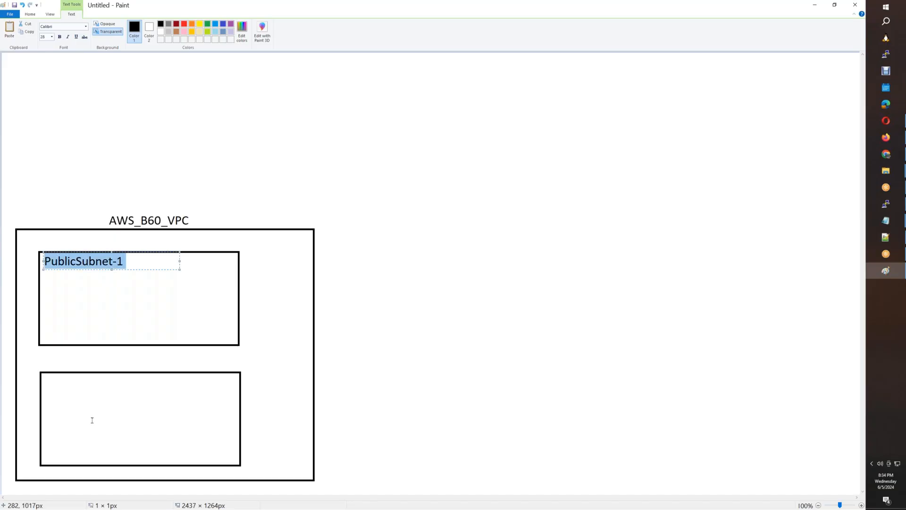
pyautogui.hotkey('ctrl', 'c')
pyautogui.click(62, 446)
pyautogui.click(44, 449)
pyautogui.hotkey('ctrl', 'v')
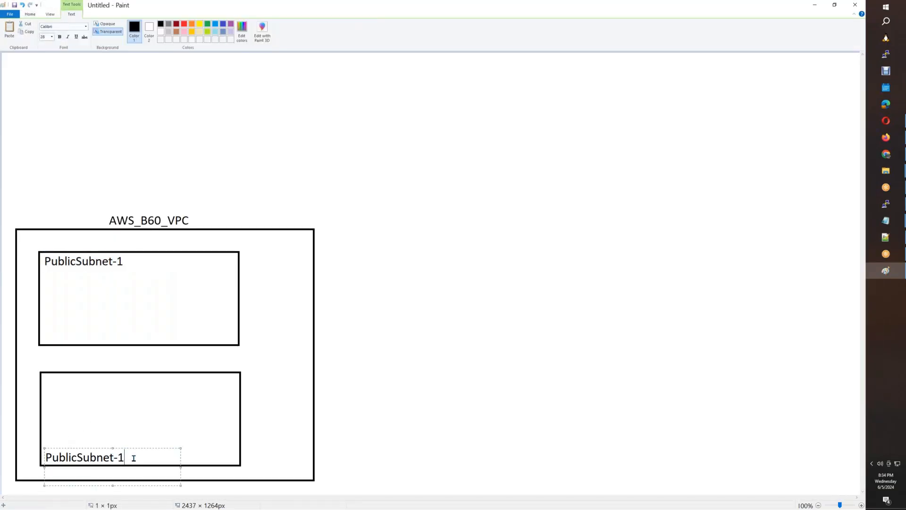
pyautogui.press('BackSpace')
pyautogui.write('2')
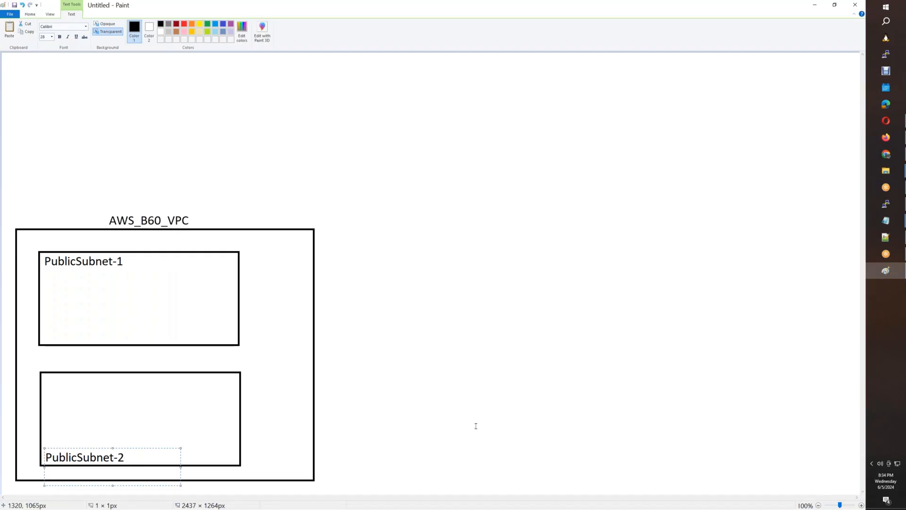
pyautogui.click(475, 425)
pyautogui.click(163, 26)
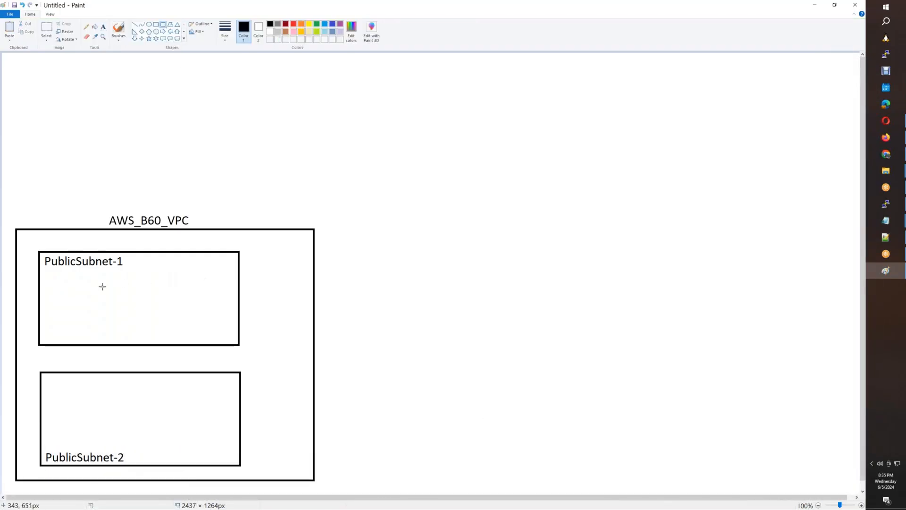
# Draw a centered rounded server box in PublicSubnet-1 labelled 10.60.1.100.
pyautogui.moveTo(94, 287)
pyautogui.mouseDown()
pyautogui.moveTo(107, 323)
pyautogui.moveTo(205, 330)
pyautogui.mouseUp()
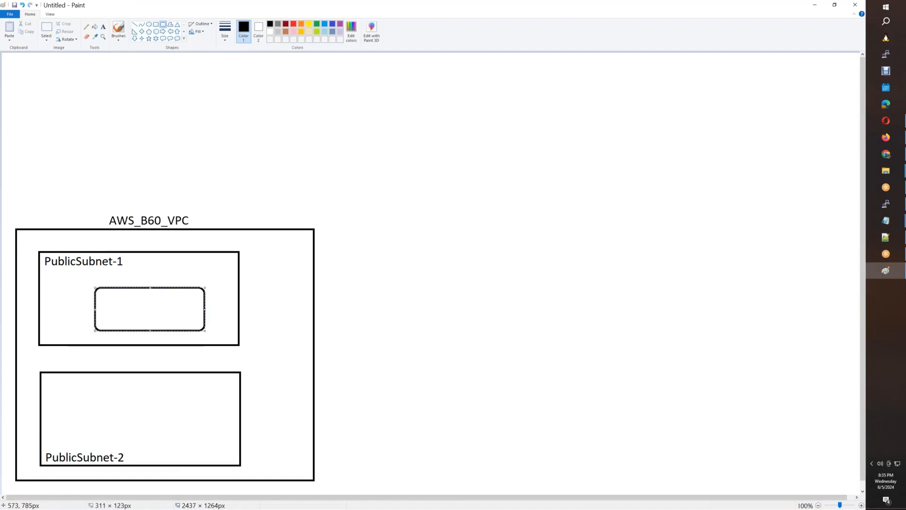
pyautogui.moveTo(168, 307); pyautogui.dragTo(151, 304)
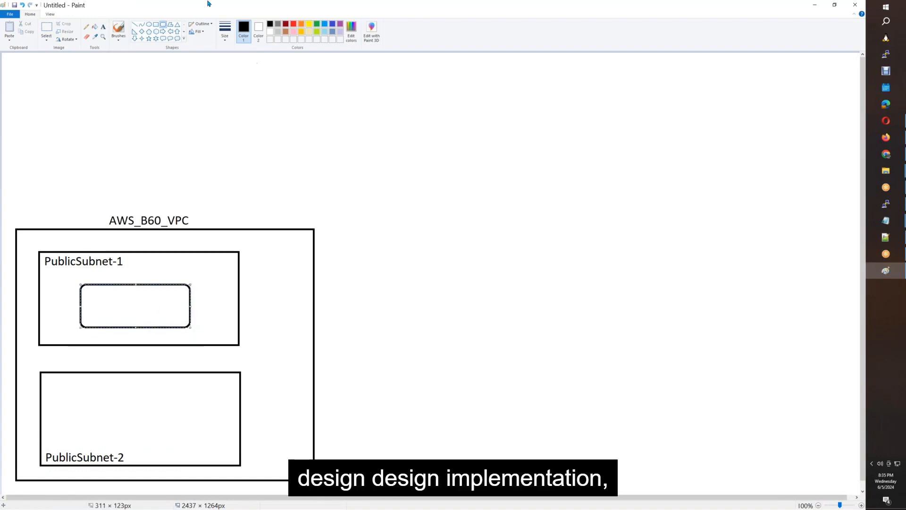
pyautogui.click(103, 26)
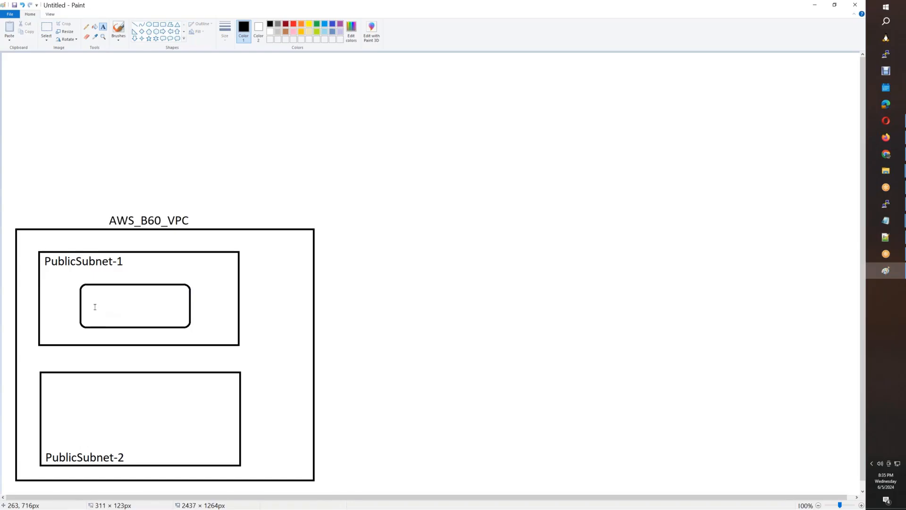
pyautogui.click(95, 306)
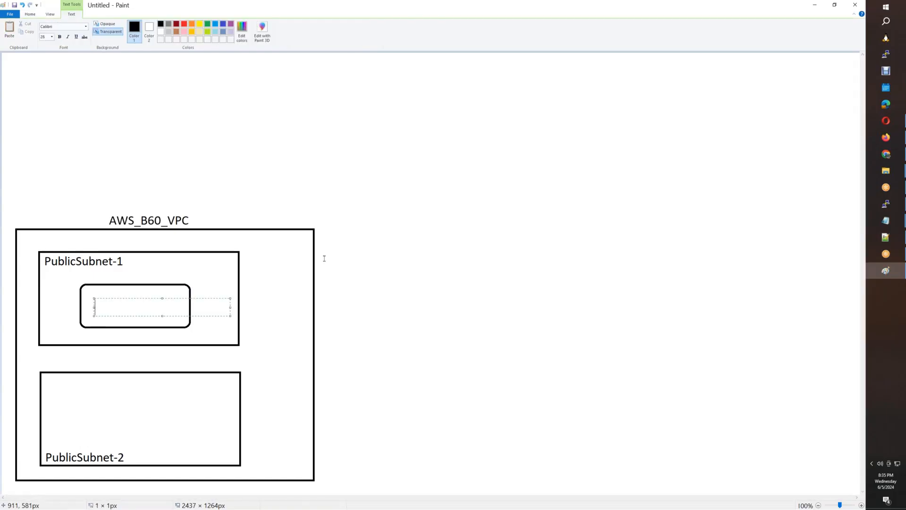
pyautogui.write('10.60.1.100')
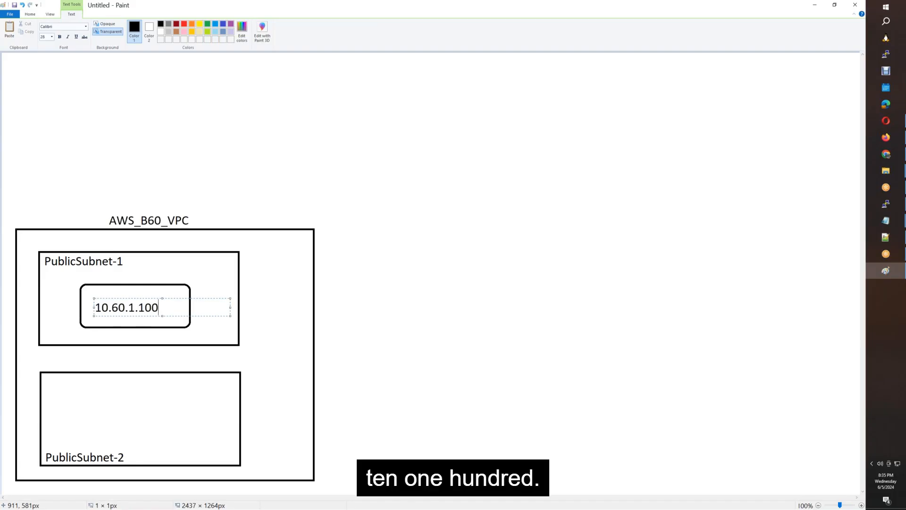
pyautogui.hotkey('ctrl', 'a')
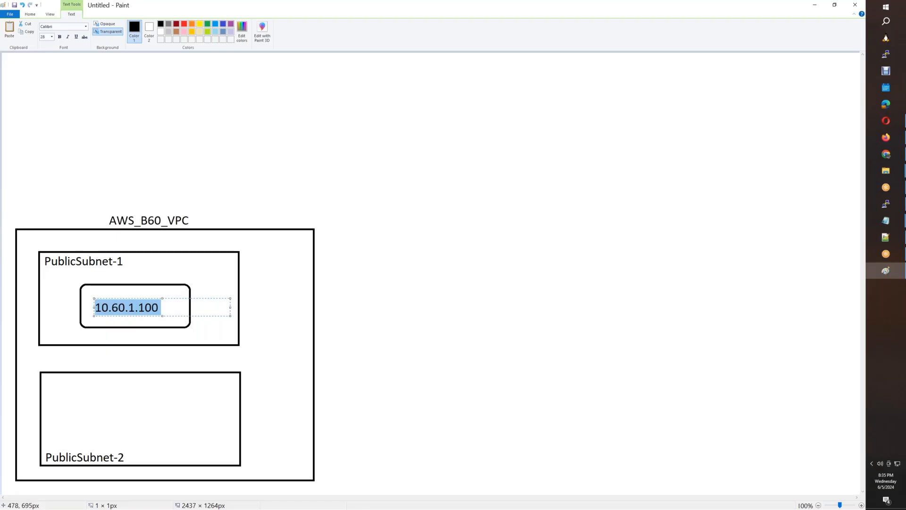
pyautogui.moveTo(176, 297); pyautogui.dragTo(182, 298)
pyautogui.click(95, 56)
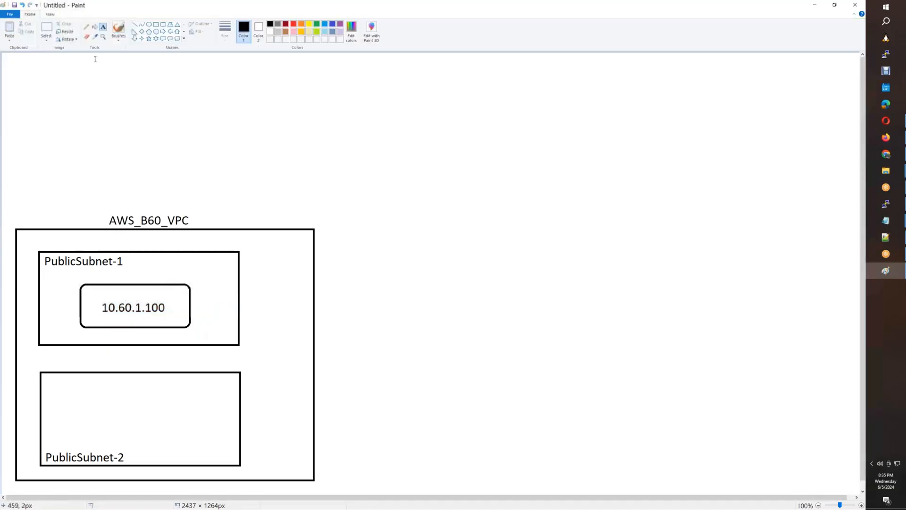
# Copy the server box into PublicSubnet-2 and relabel it 10.60.10.100.
pyautogui.click(47, 27)
pyautogui.moveTo(77, 282); pyautogui.dragTo(166, 410)
pyautogui.click(48, 28)
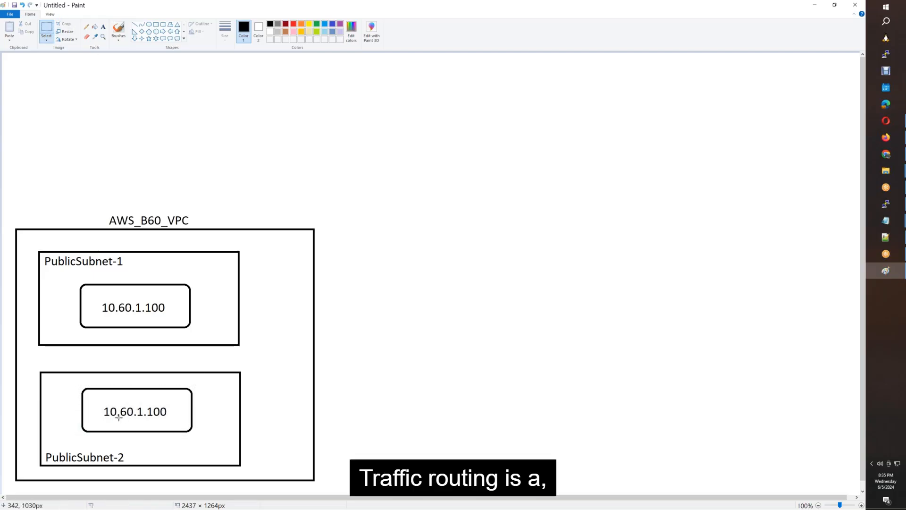
pyautogui.moveTo(96, 401); pyautogui.dragTo(174, 423)
pyautogui.press('Delete')
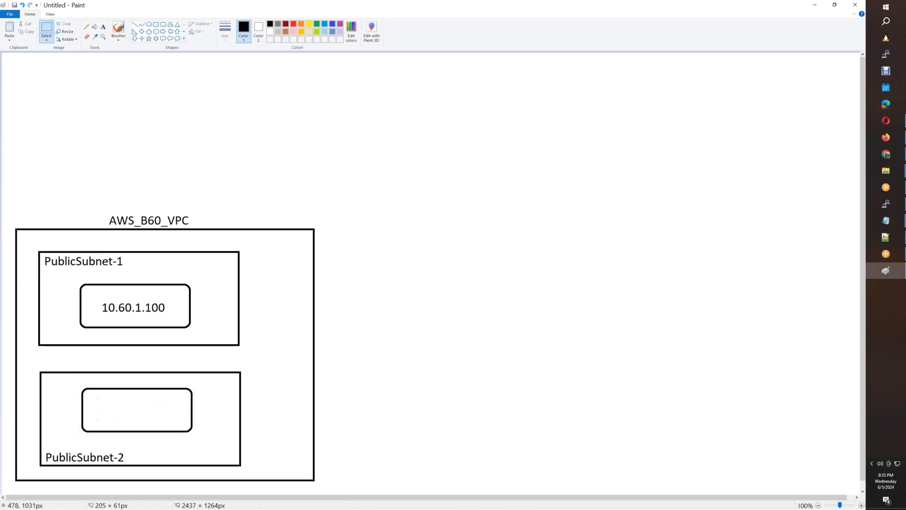
pyautogui.click(103, 27)
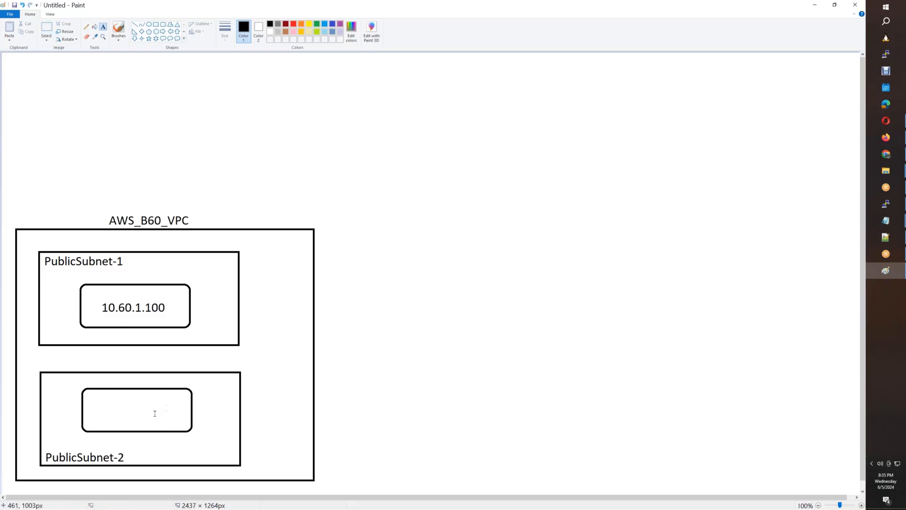
pyautogui.click(98, 409)
pyautogui.write('10')
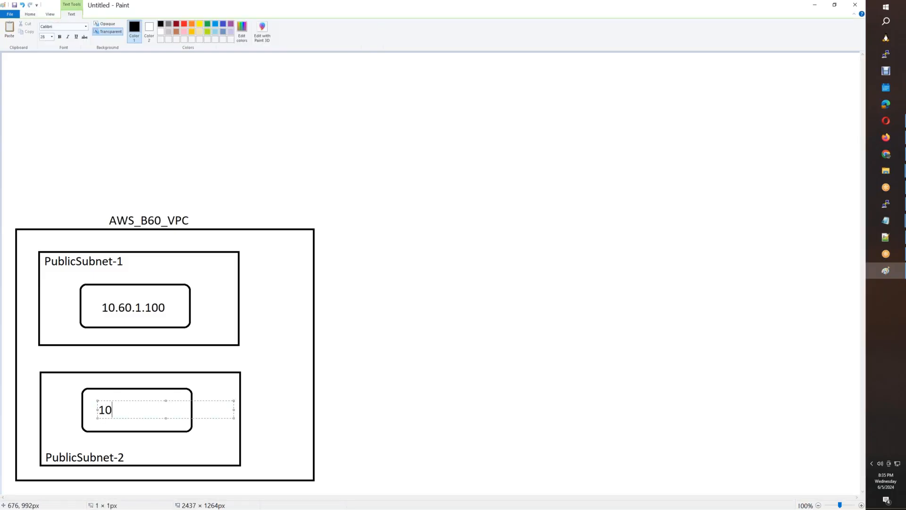
pyautogui.write('.60.10.100')
pyautogui.click(264, 356)
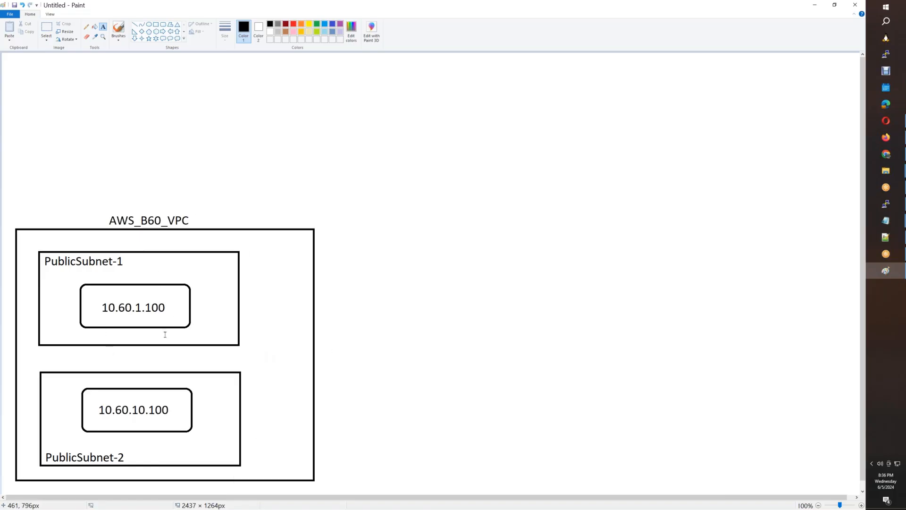
# Raise 10.60.1.100 in its server box and write Windows_AD beneath it.
pyautogui.click(46, 28)
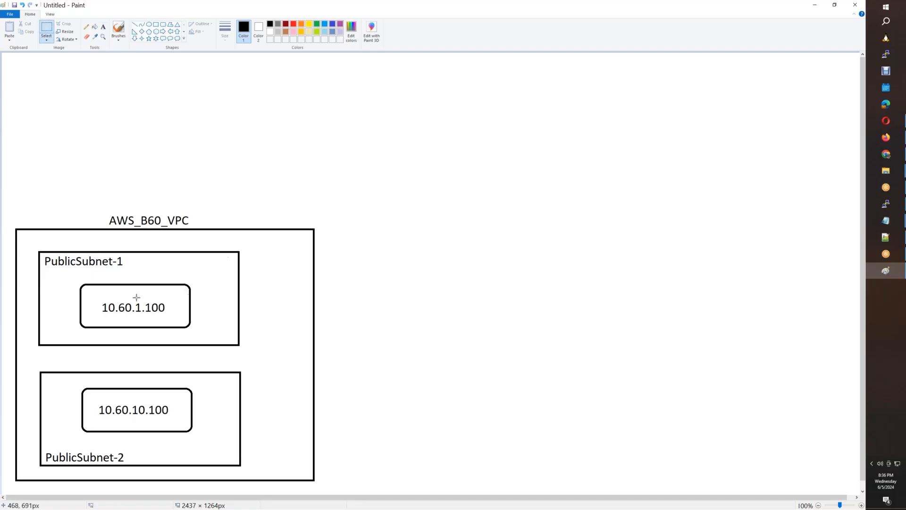
pyautogui.moveTo(99, 301); pyautogui.dragTo(142, 298)
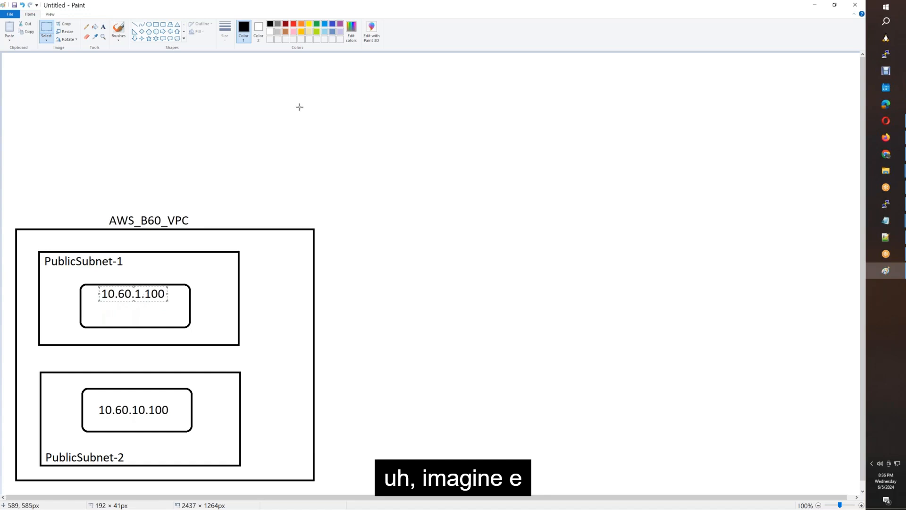
pyautogui.click(103, 26)
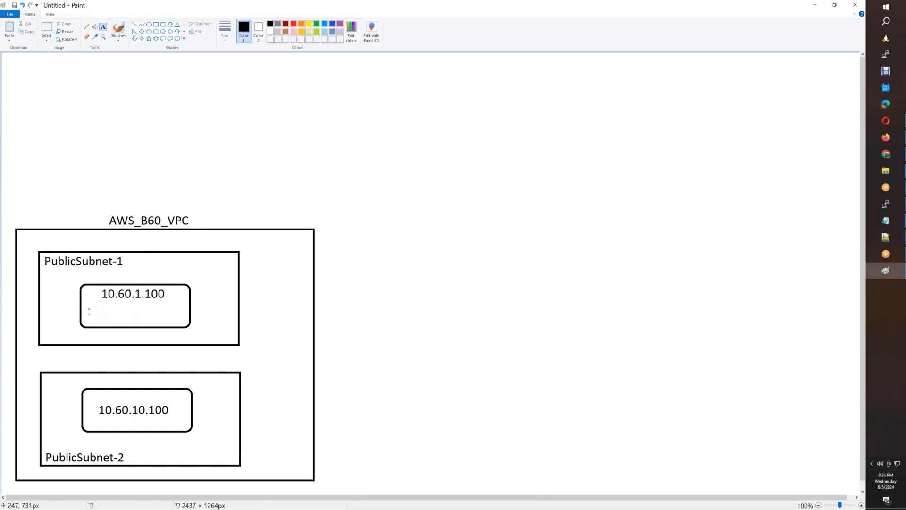
pyautogui.click(99, 302)
pyautogui.write('Wi')
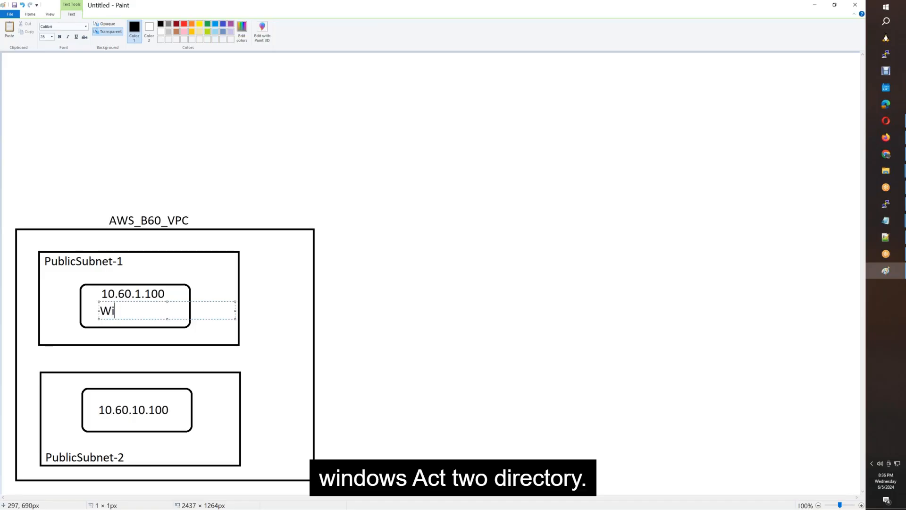
pyautogui.write('ndows_Ad')
pyautogui.press('BackSpace')
pyautogui.write('D')
pyautogui.click(144, 116)
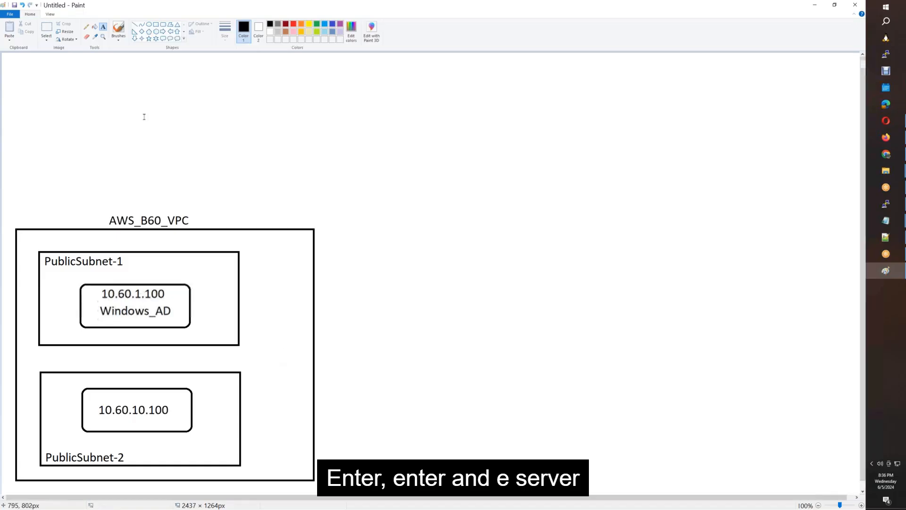
pyautogui.click(46, 27)
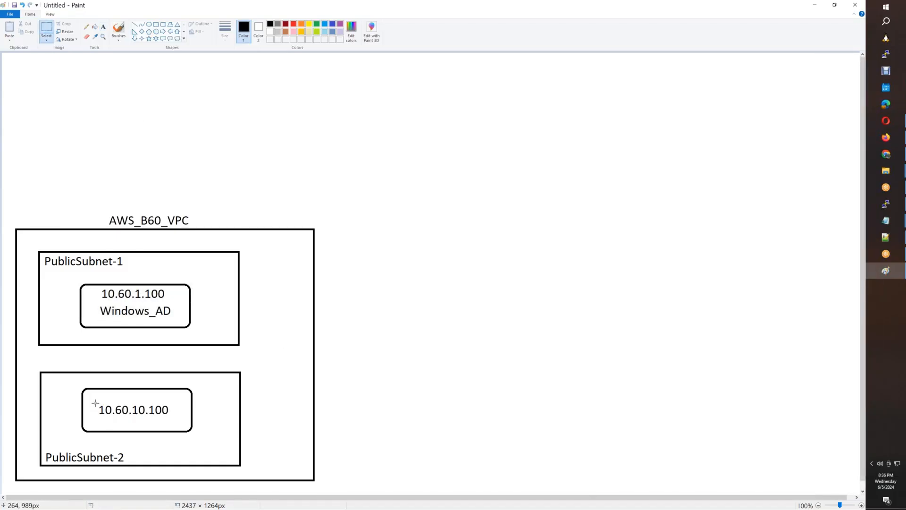
# Raise 10.60.10.100 in the second server box and add NGINX_APP below it.
pyautogui.moveTo(95, 403); pyautogui.dragTo(146, 402)
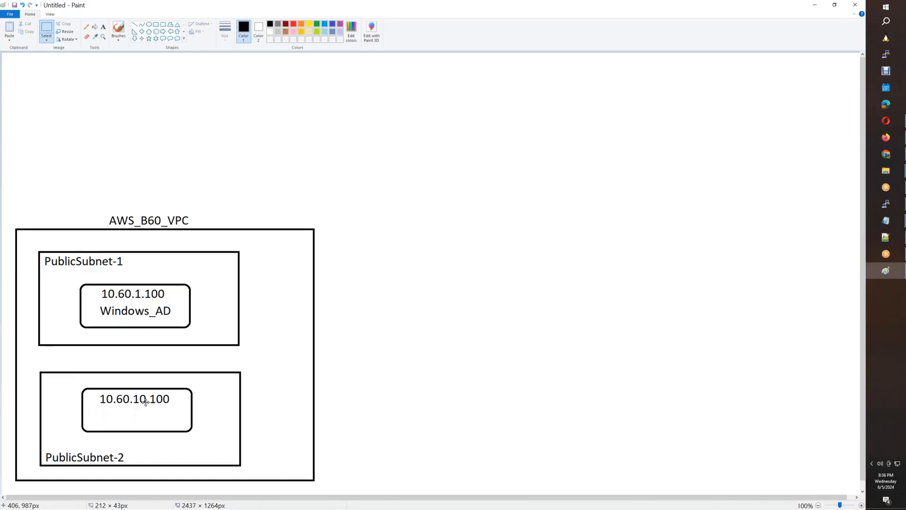
pyautogui.click(103, 29)
pyautogui.click(103, 417)
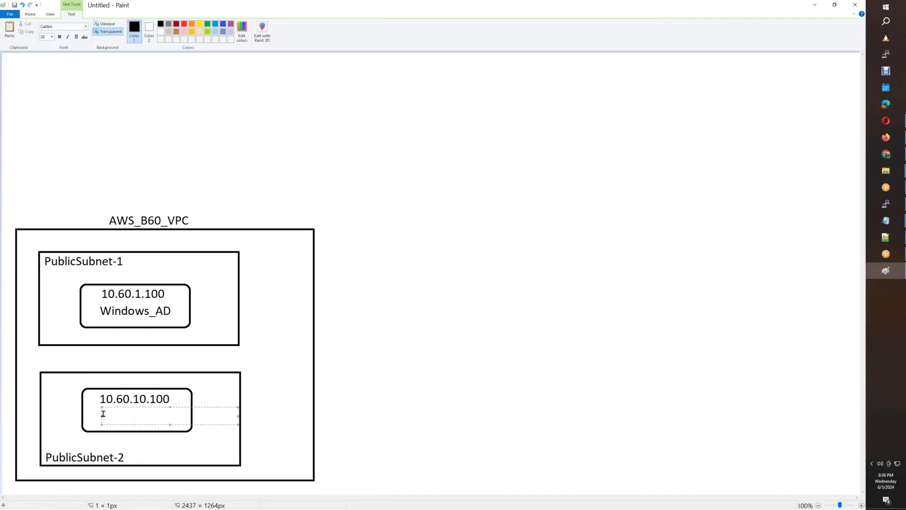
pyautogui.write('NGINX_APP')
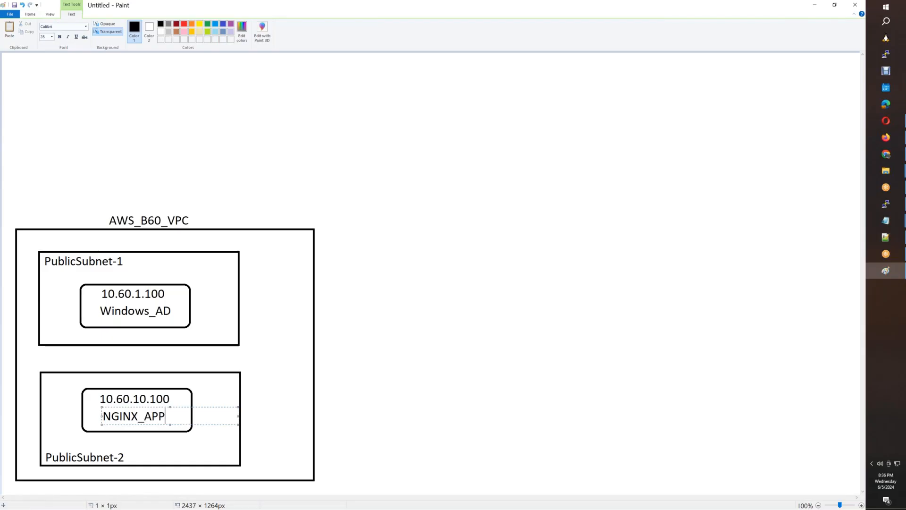
pyautogui.click(494, 380)
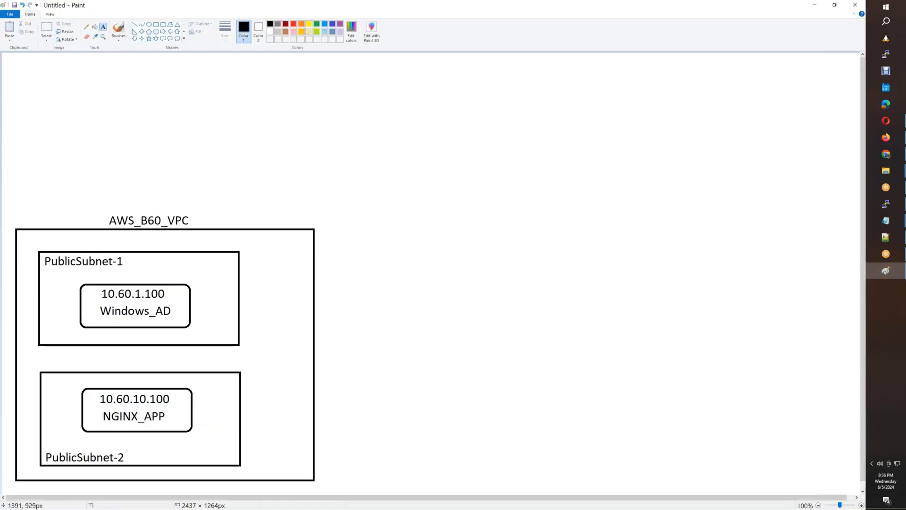
pyautogui.hotkey('ctrl', 's')
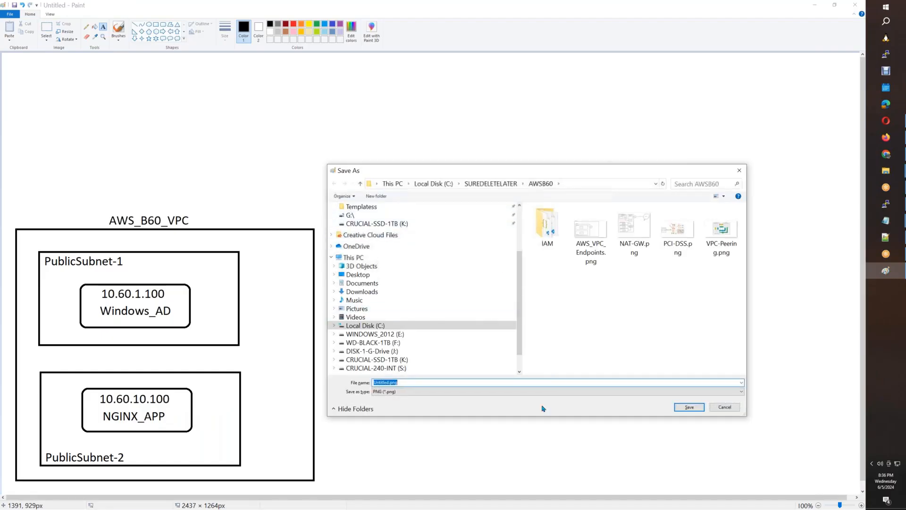
# Save the diagram with the file name VPN.png.
pyautogui.write('VPN')
pyautogui.press('Return')
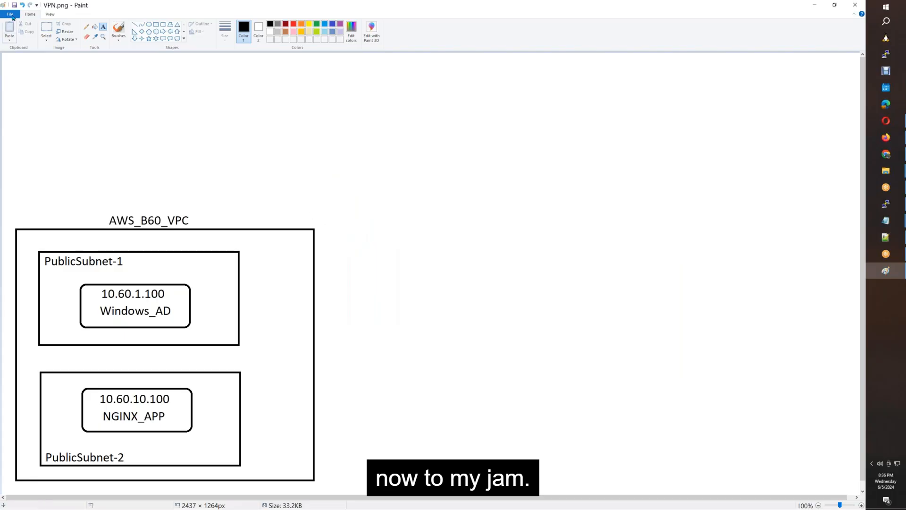
pyautogui.click(46, 28)
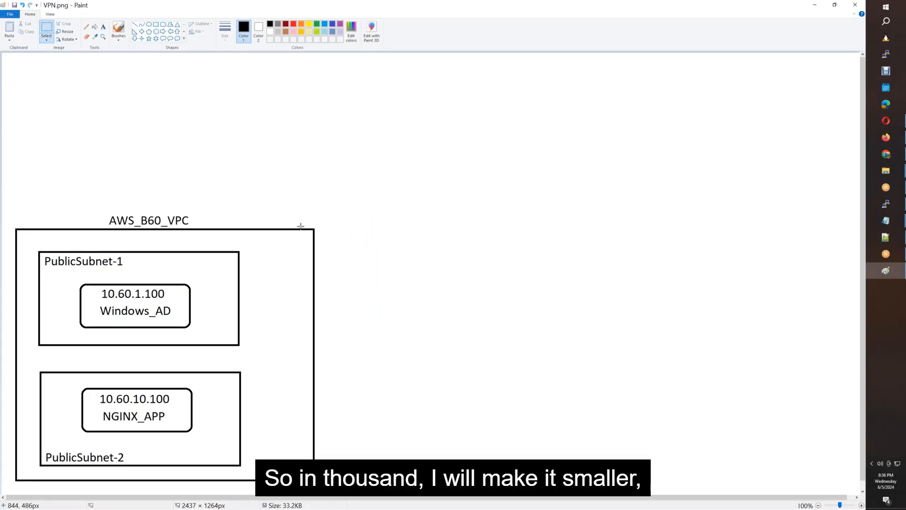
# Pull the VPC box's right edge inward, close to the subnet boxes.
pyautogui.moveTo(303, 221); pyautogui.dragTo(354, 487)
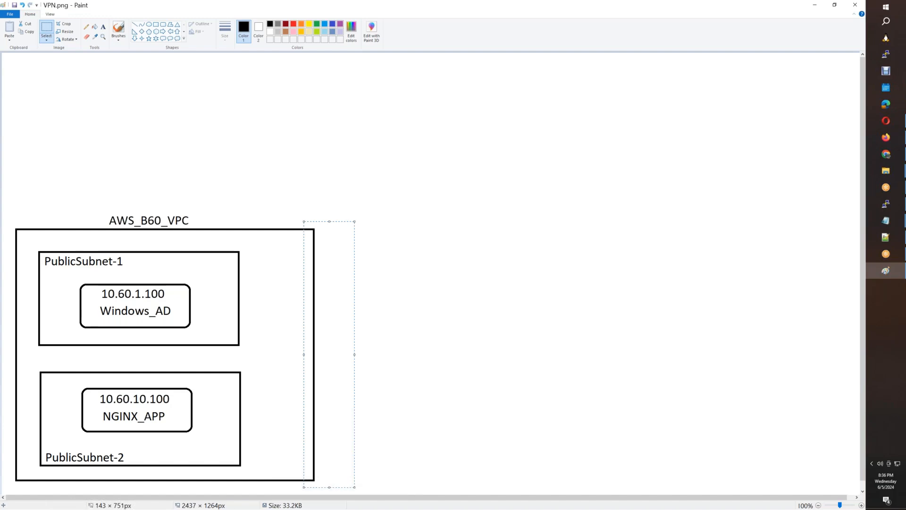
pyautogui.moveTo(329, 354); pyautogui.dragTo(282, 354)
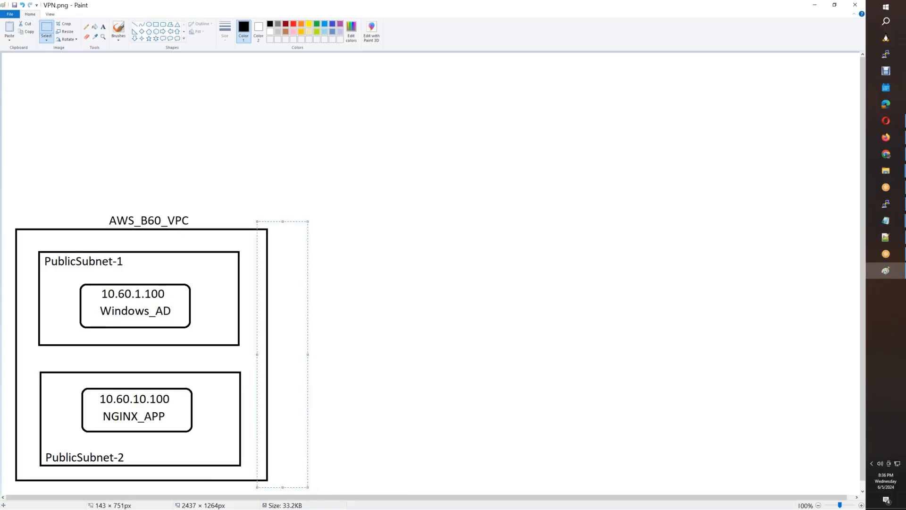
pyautogui.click(493, 251)
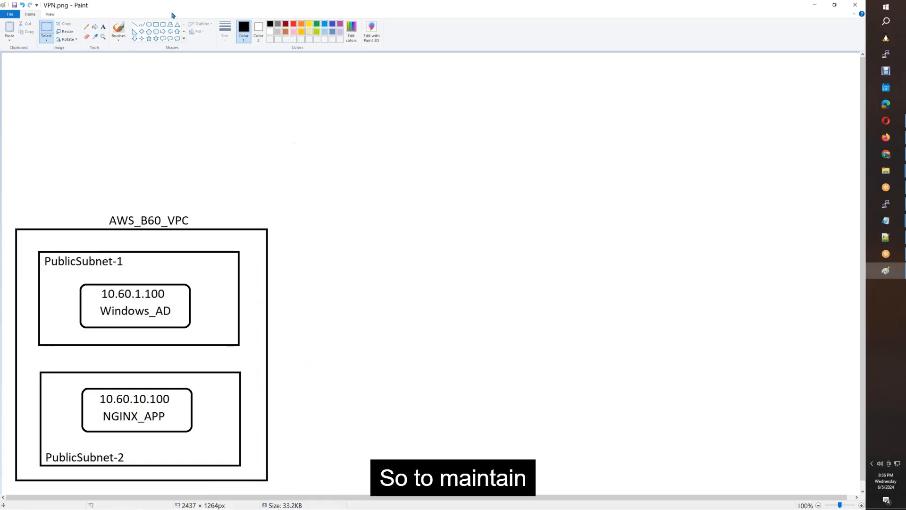
# Draw a hexagon against the VPC box's right edge and label it AWS-IGW.
pyautogui.click(156, 31)
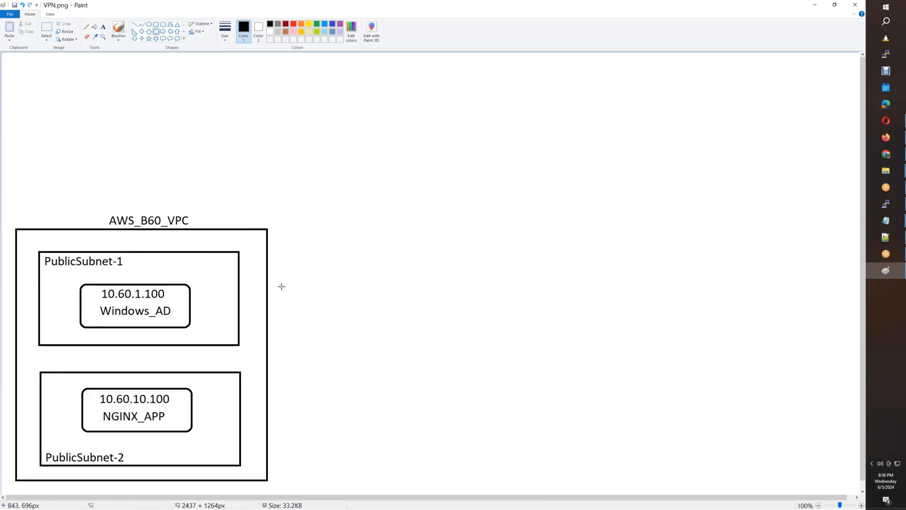
pyautogui.moveTo(268, 268); pyautogui.dragTo(310, 307)
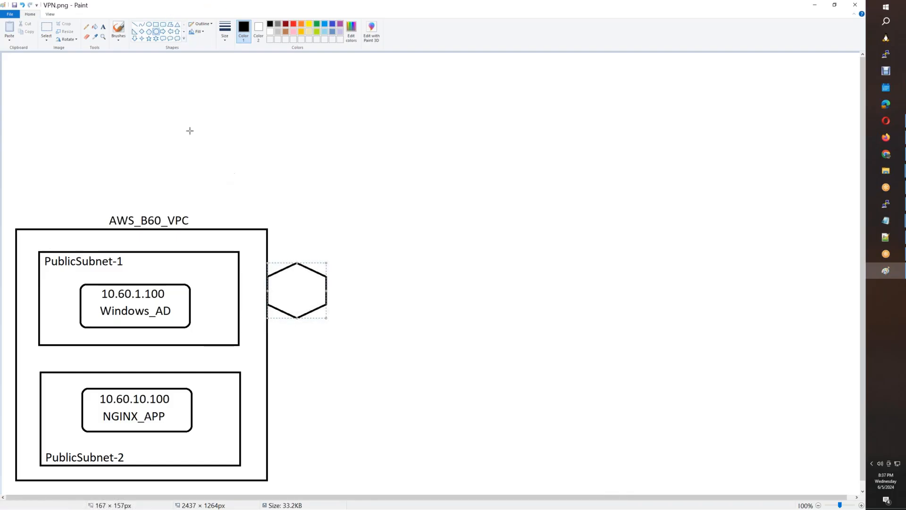
pyautogui.click(103, 27)
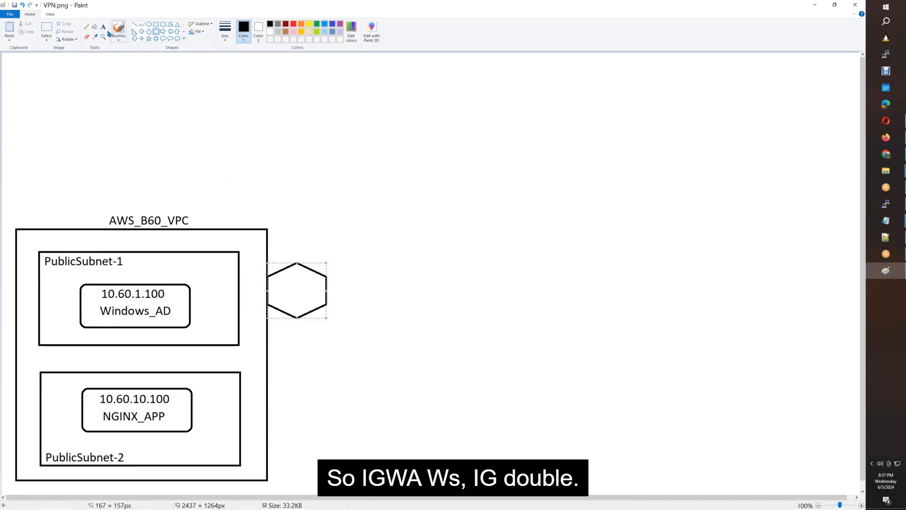
pyautogui.click(271, 292)
pyautogui.write('AWS-I')
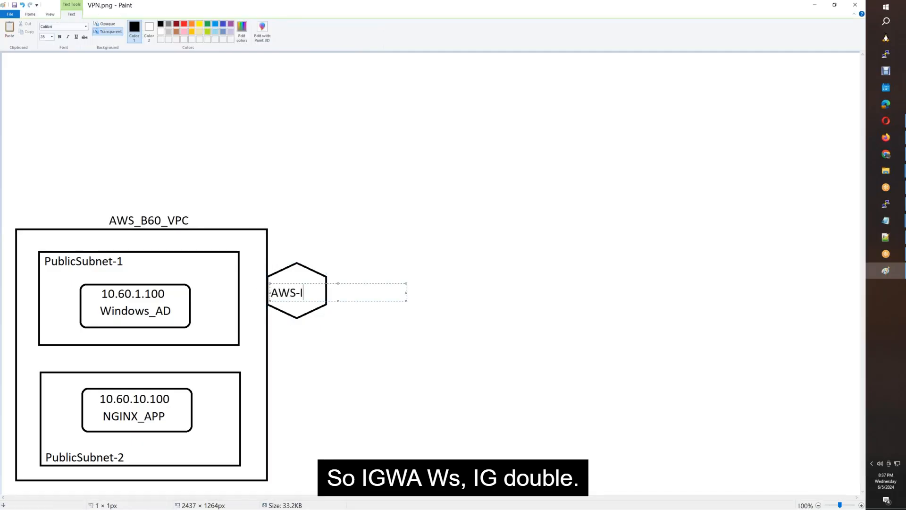
pyautogui.write('GW')
pyautogui.click(355, 356)
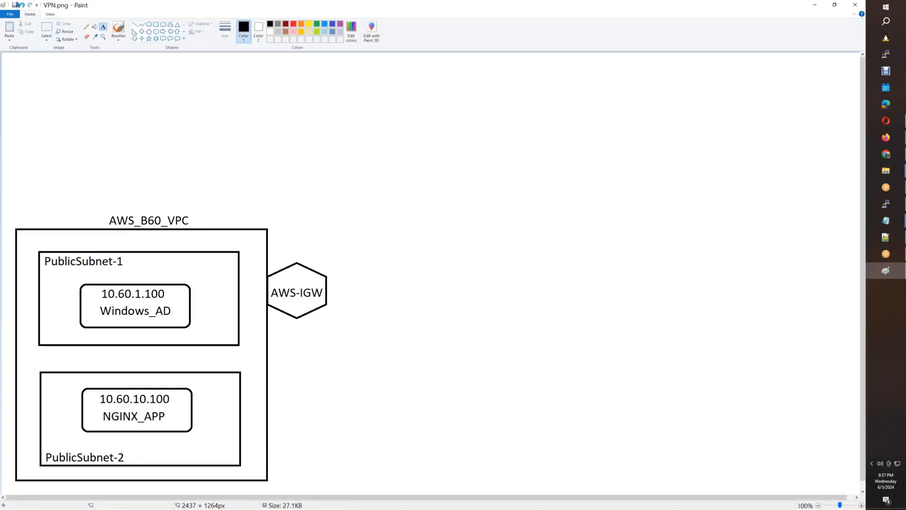
pyautogui.click(46, 30)
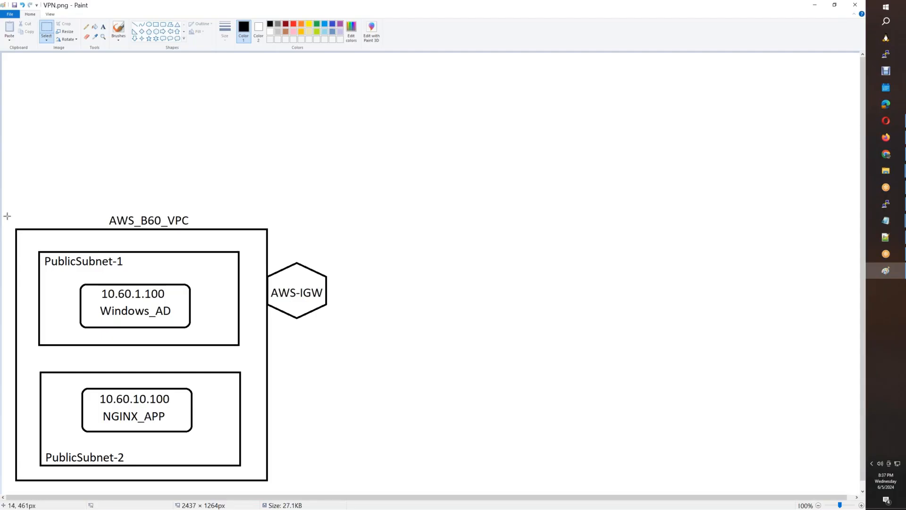
# Copy the whole VPC diagram to the right and delete the copy's AWS-IGW hexagon.
pyautogui.moveTo(205, 426); pyautogui.dragTo(257, 449)
pyautogui.moveTo(396, 417); pyautogui.dragTo(398, 418)
pyautogui.moveTo(9, 209); pyautogui.dragTo(337, 487)
pyautogui.moveTo(179, 441); pyautogui.dragTo(573, 431)
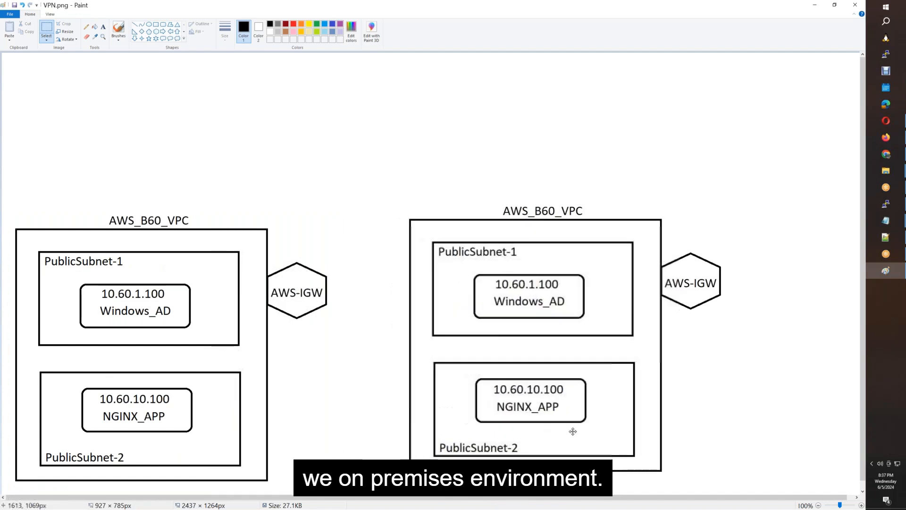
pyautogui.click(52, 29)
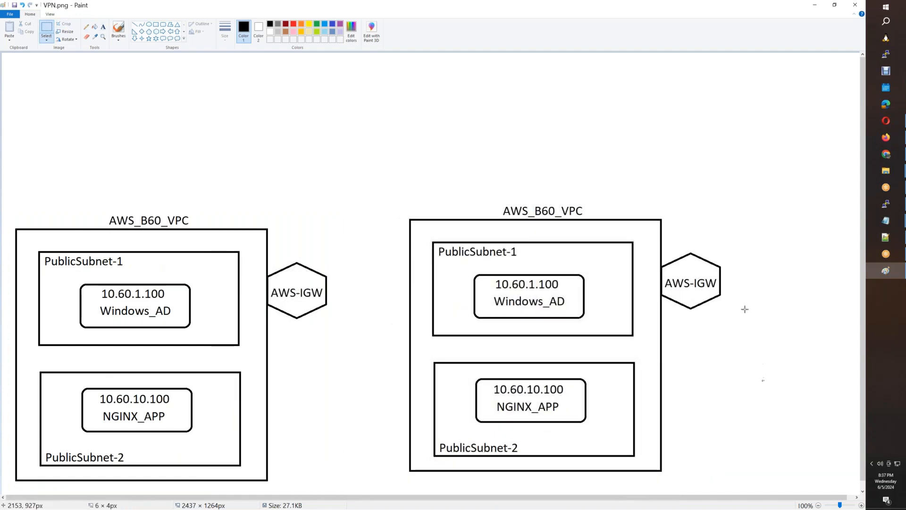
pyautogui.moveTo(764, 381); pyautogui.dragTo(666, 347)
pyautogui.press('Delete')
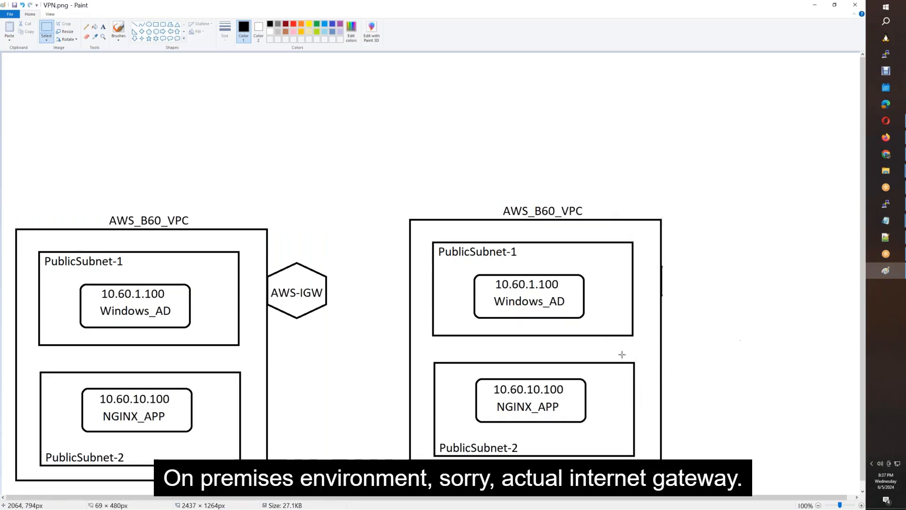
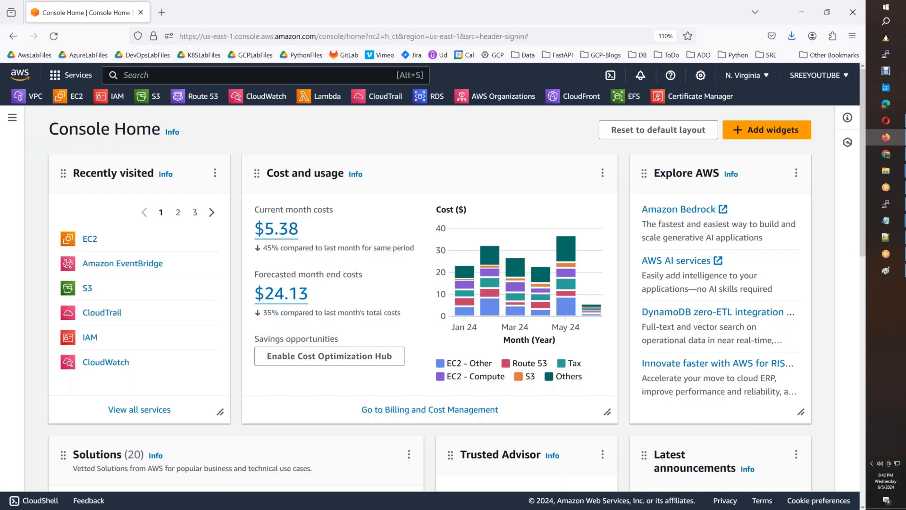
# Load portal.azure.com in a new browser tab.
pyautogui.click(162, 13)
pyautogui.write('portal.azure.com/')
pyautogui.press('Return')
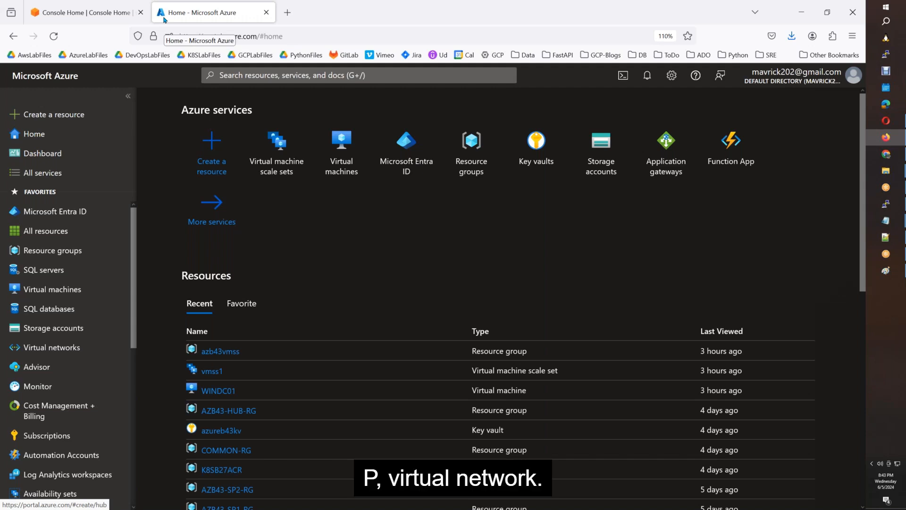
# Search 'virtual network' and open the Virtual networks service list.
pyautogui.click(244, 75)
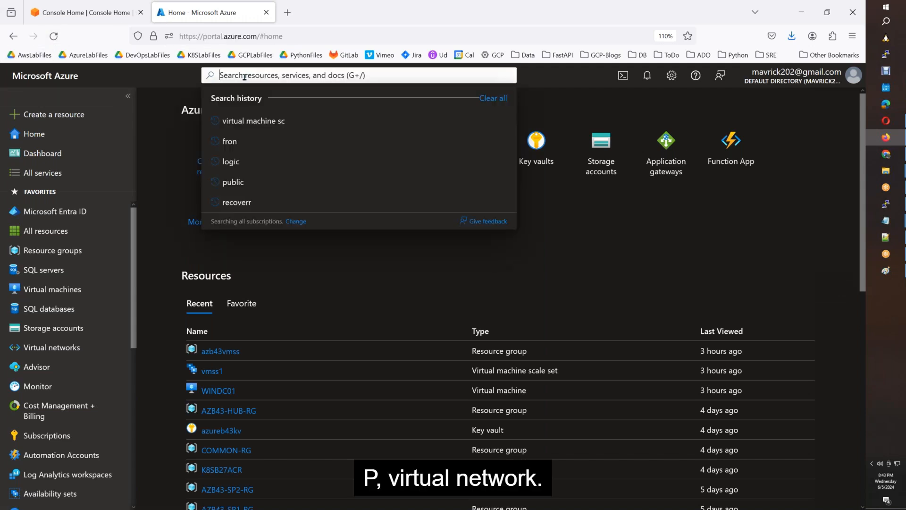
pyautogui.write('virtual')
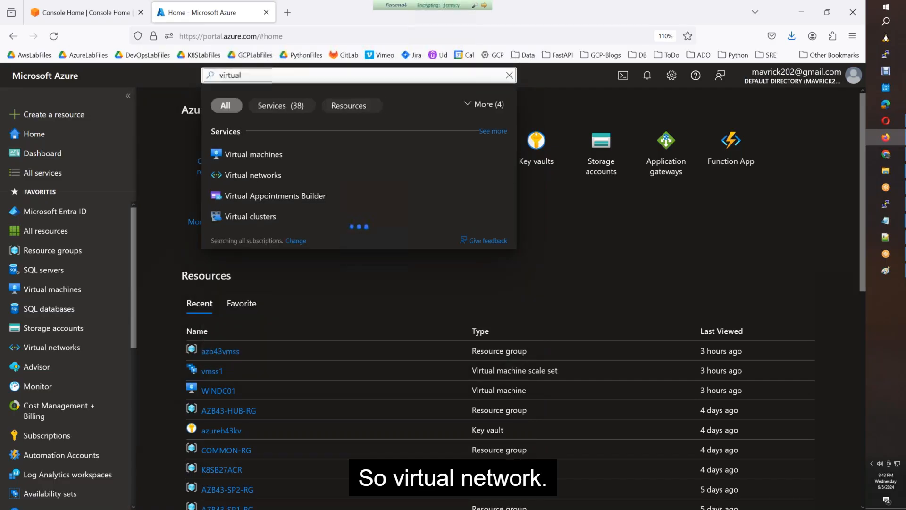
pyautogui.write(' network')
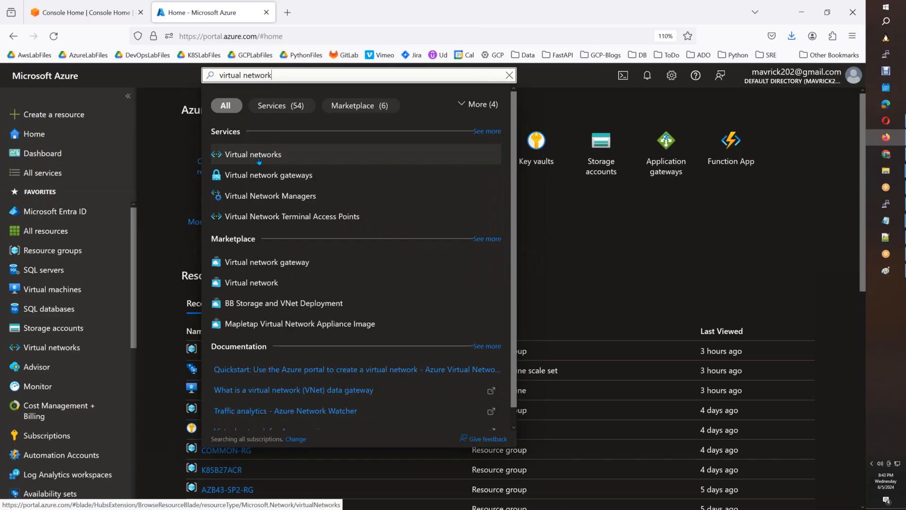
pyautogui.click(259, 160)
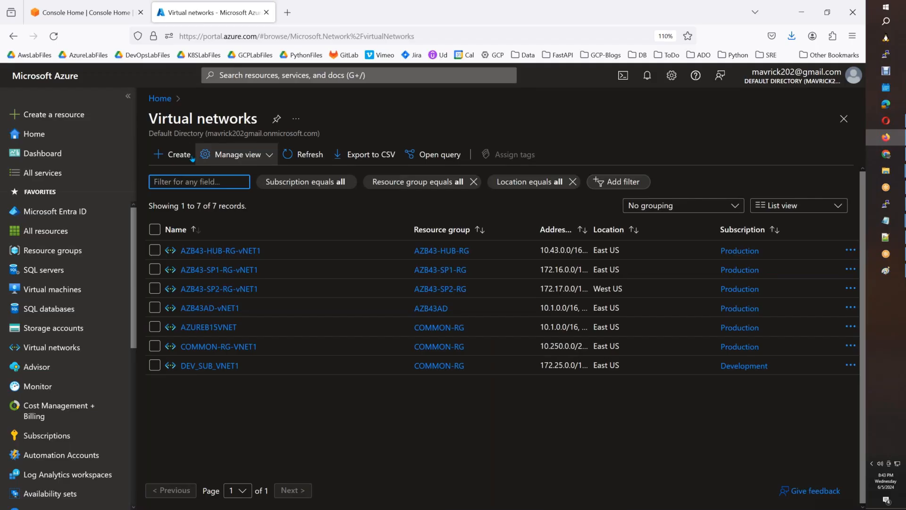
# Start a virtual network named AWSB60-vNET1 in new resource group AWSB60-VPN.
pyautogui.click(183, 155)
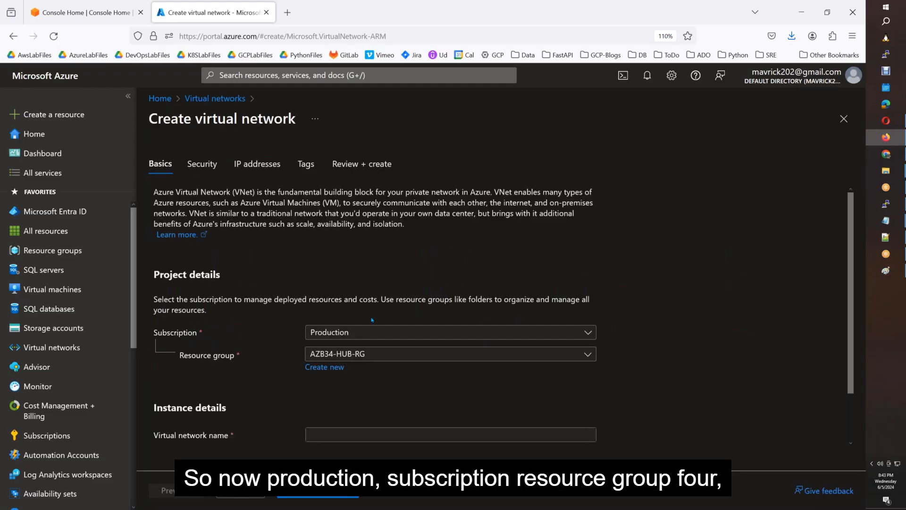
pyautogui.click(346, 370)
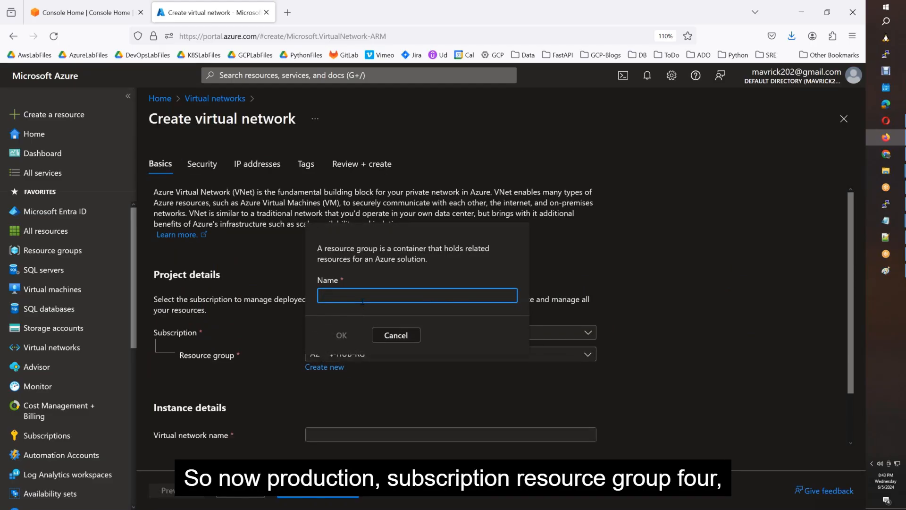
pyautogui.write('A')
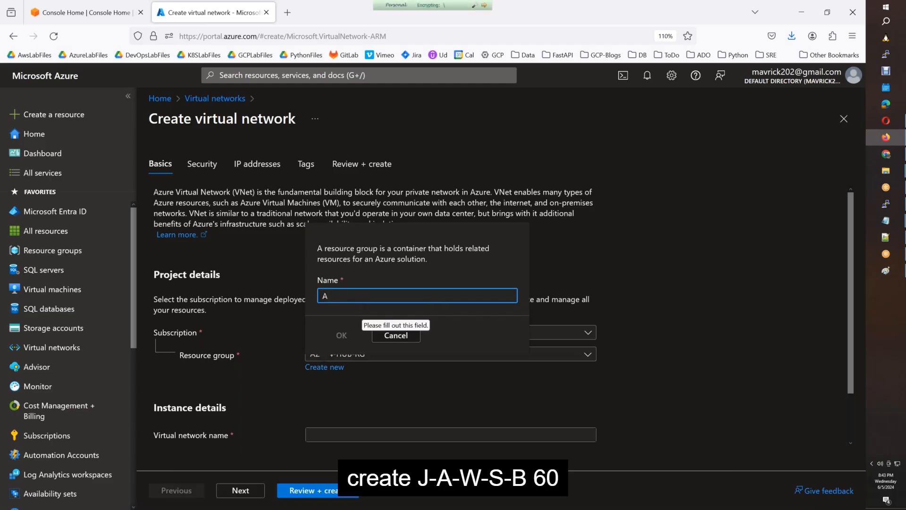
pyautogui.write('WSB60')
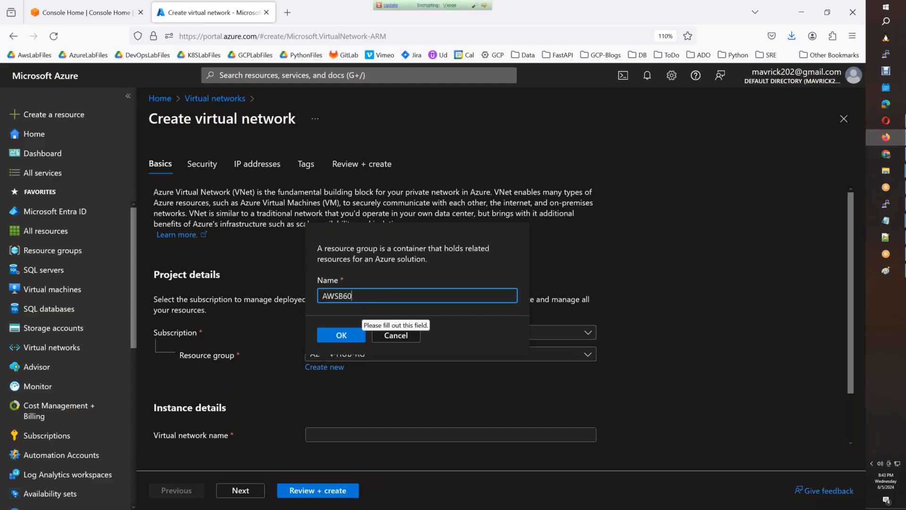
pyautogui.write('-VPN')
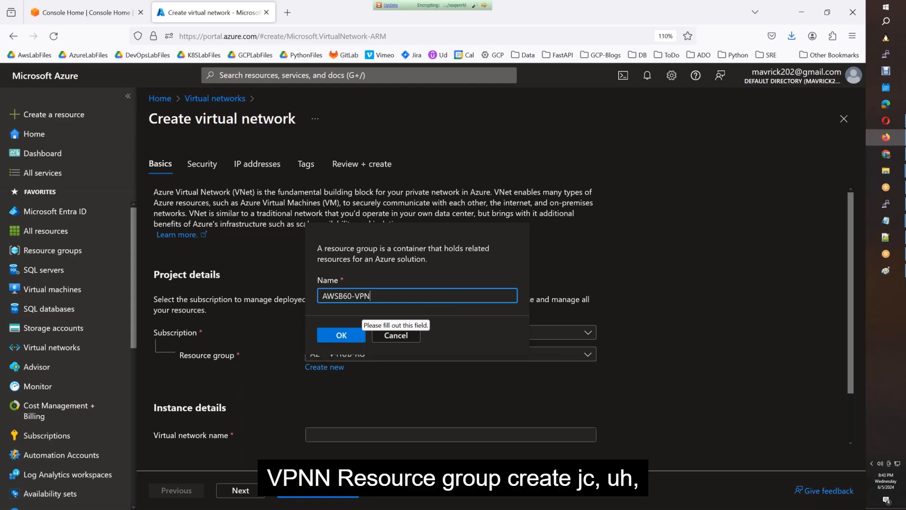
pyautogui.click(348, 334)
pyautogui.scroll(-1, 350, 381)
pyautogui.click(351, 381)
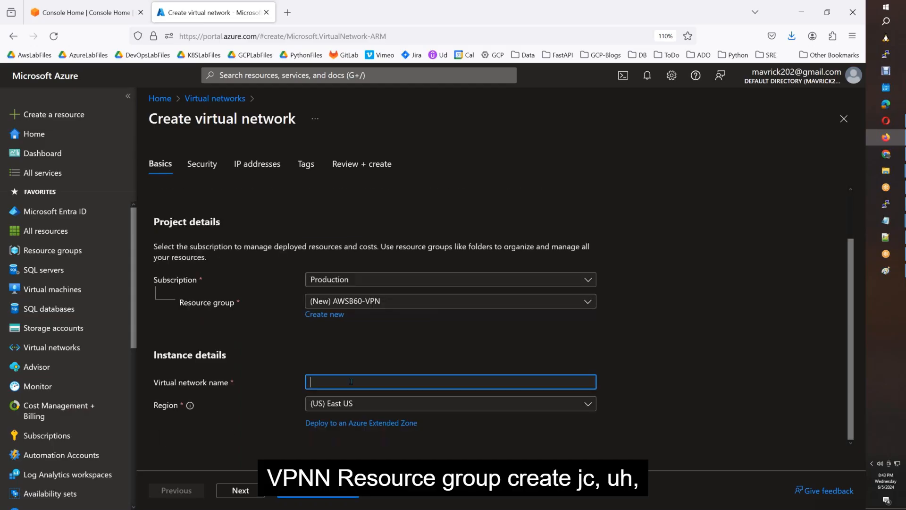
pyautogui.write('AWSB')
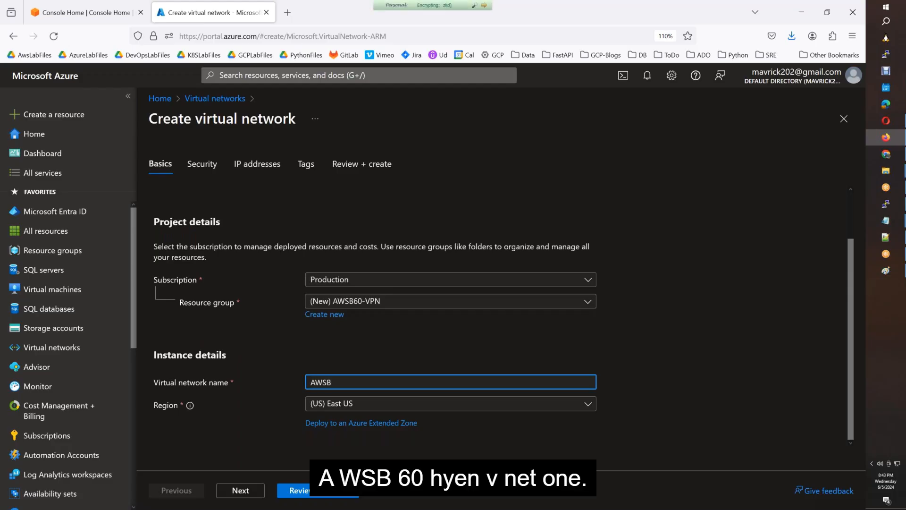
pyautogui.write('60-vNET1')
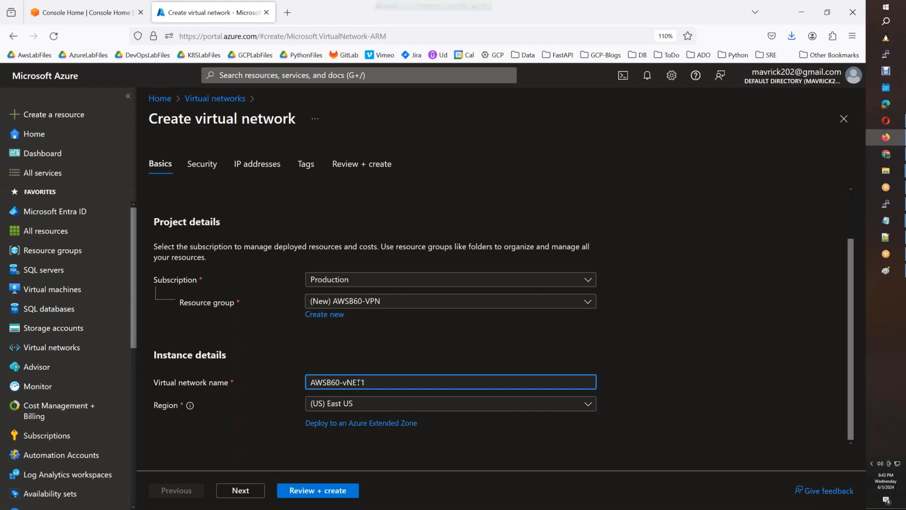
pyautogui.click(260, 490)
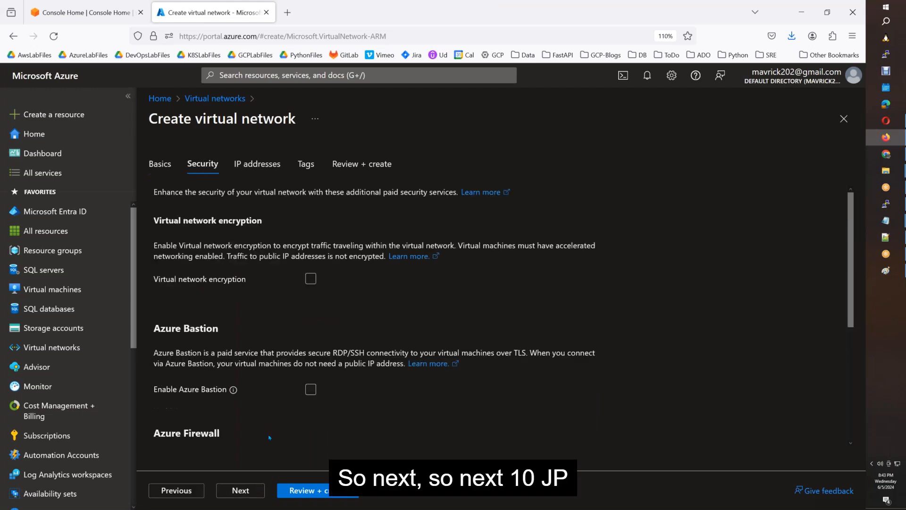
# Change the address space from 10.0.0.0 to 192.168.0.0/16 and edit the default subnet.
pyautogui.click(257, 491)
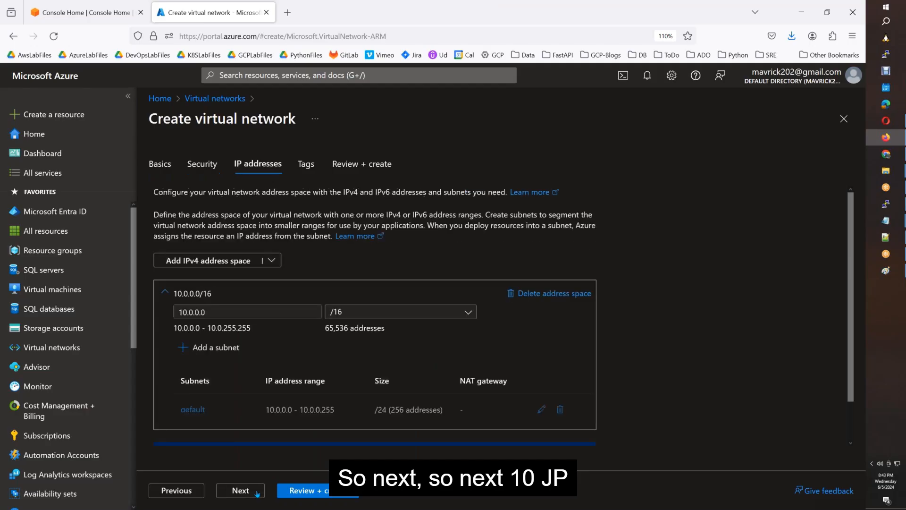
pyautogui.click(886, 271)
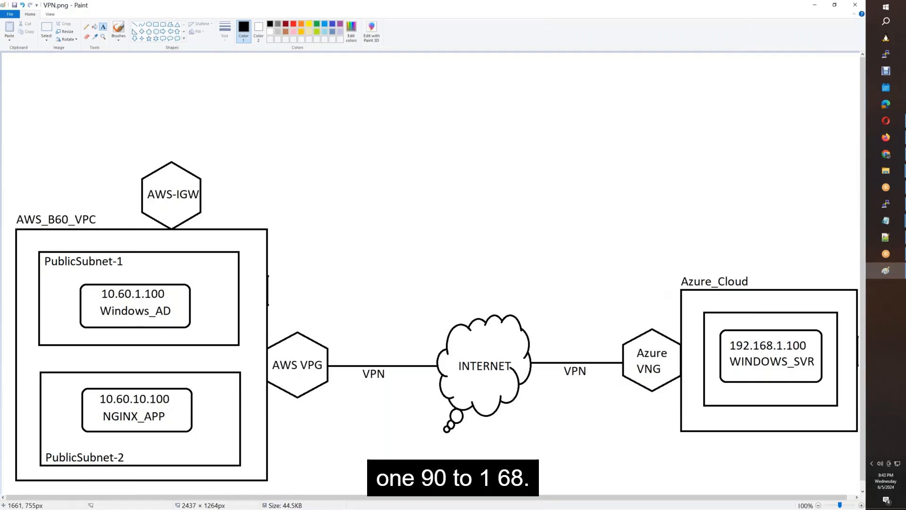
pyautogui.hotkey('alt', 'Tab')
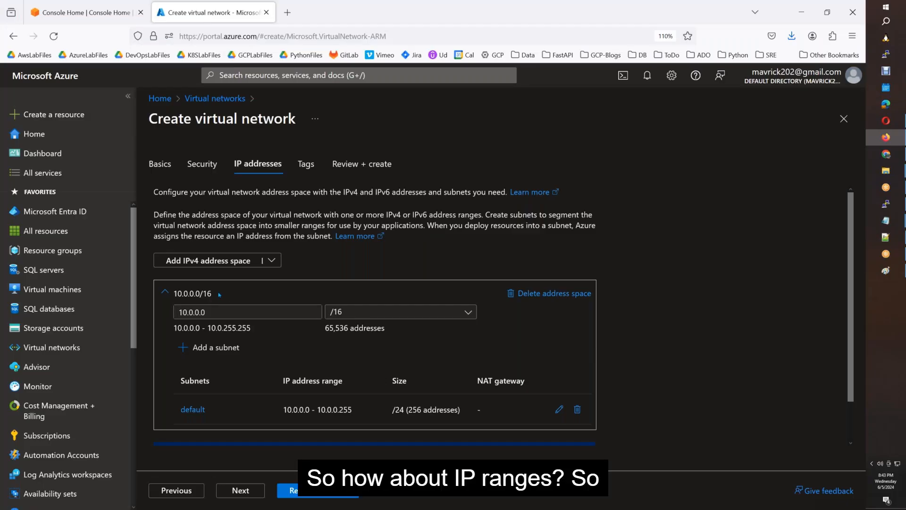
pyautogui.click(209, 309)
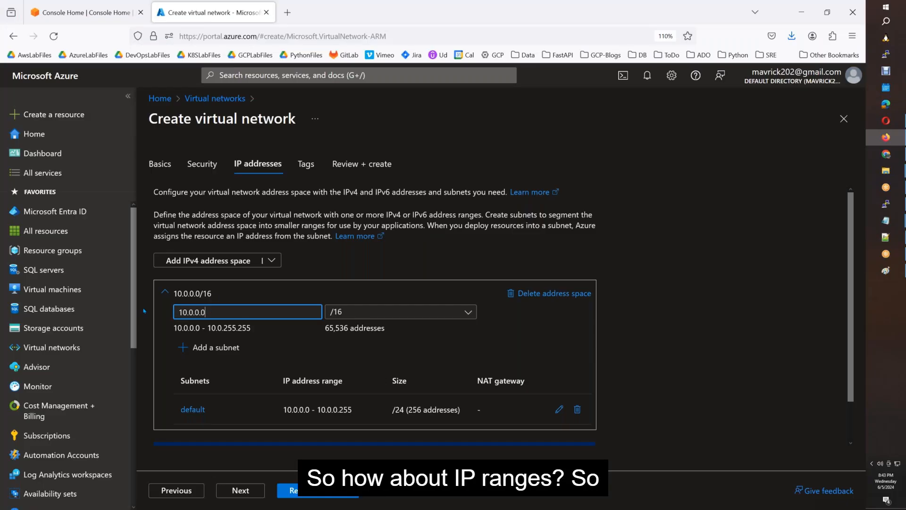
pyautogui.press('BackSpace')
pyautogui.press('BackSpace')
pyautogui.press('BackSpace')
pyautogui.press('BackSpace')
pyautogui.press('BackSpace')
pyautogui.press('BackSpace')
pyautogui.press('BackSpace')
pyautogui.press('BackSpace')
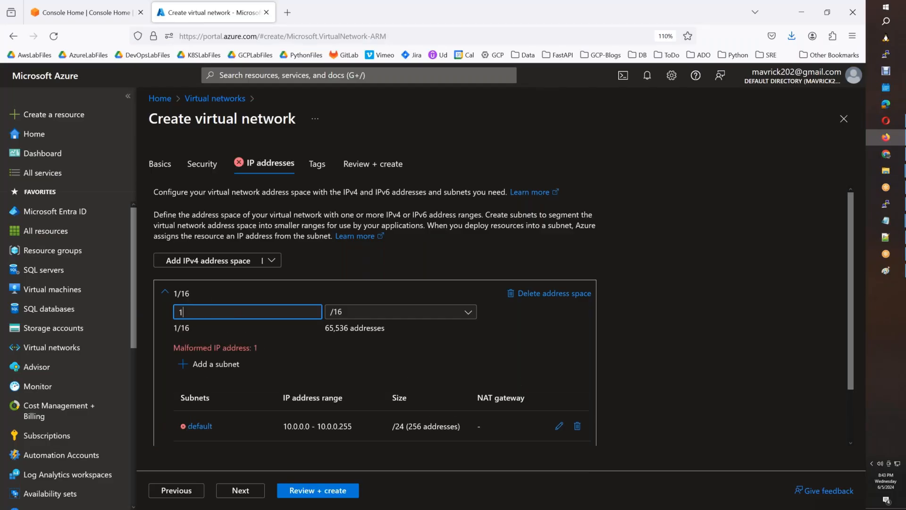
pyautogui.write('192.168')
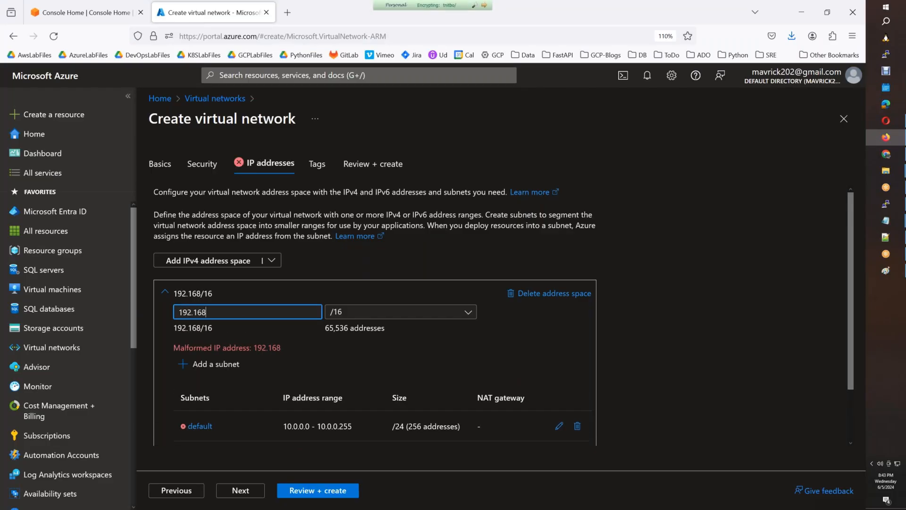
pyautogui.write('.0.0')
pyautogui.press('Tab')
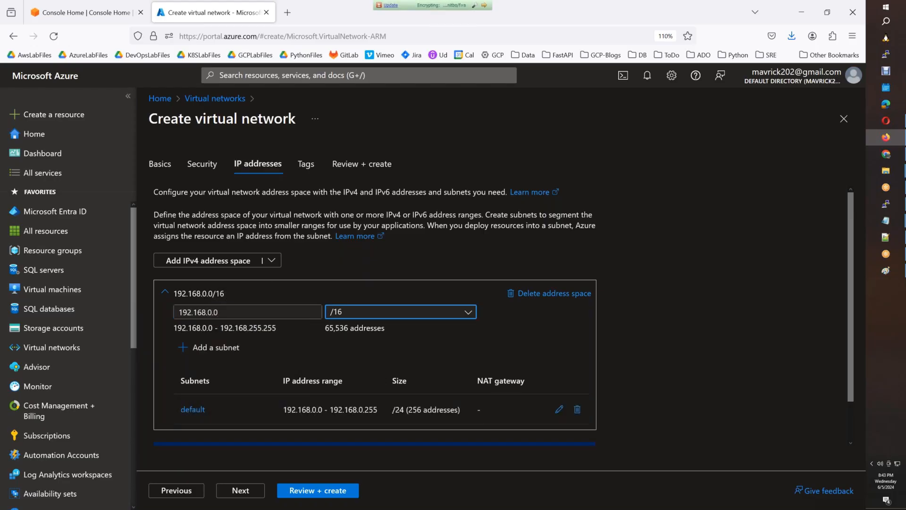
pyautogui.click(559, 410)
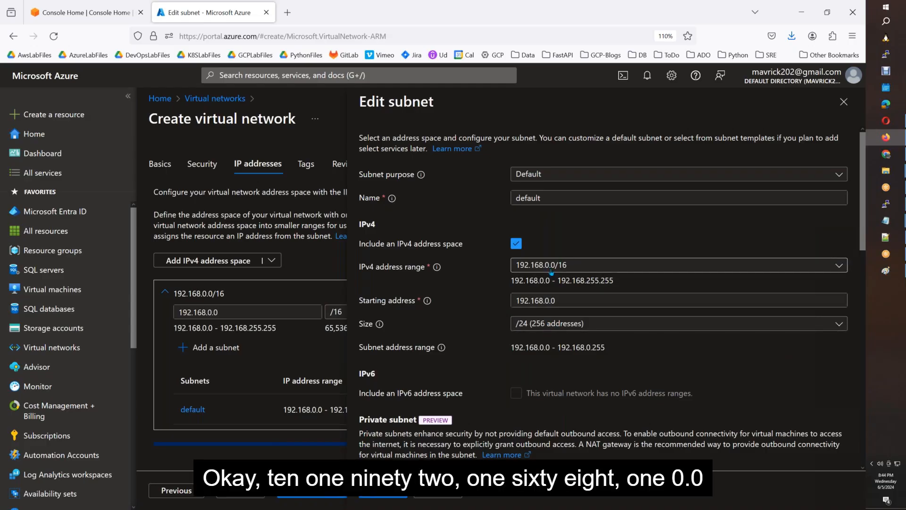
# Change the default subnet's starting address to 192.168.1.0 and save it.
pyautogui.click(549, 300)
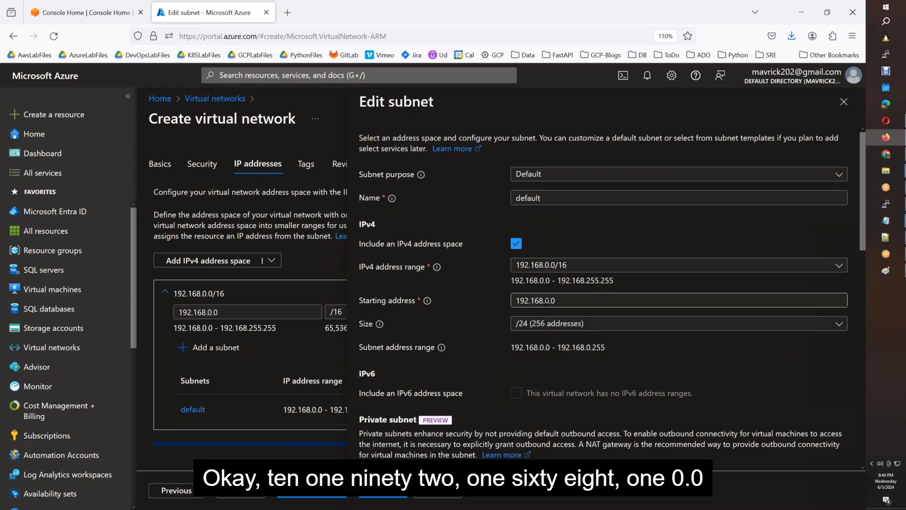
pyautogui.press('BackSpace')
pyautogui.write('1')
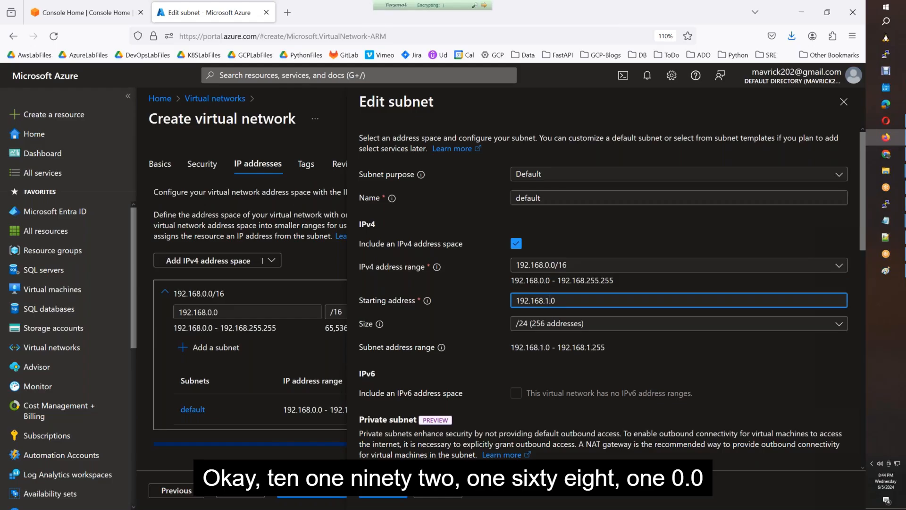
pyautogui.click(373, 492)
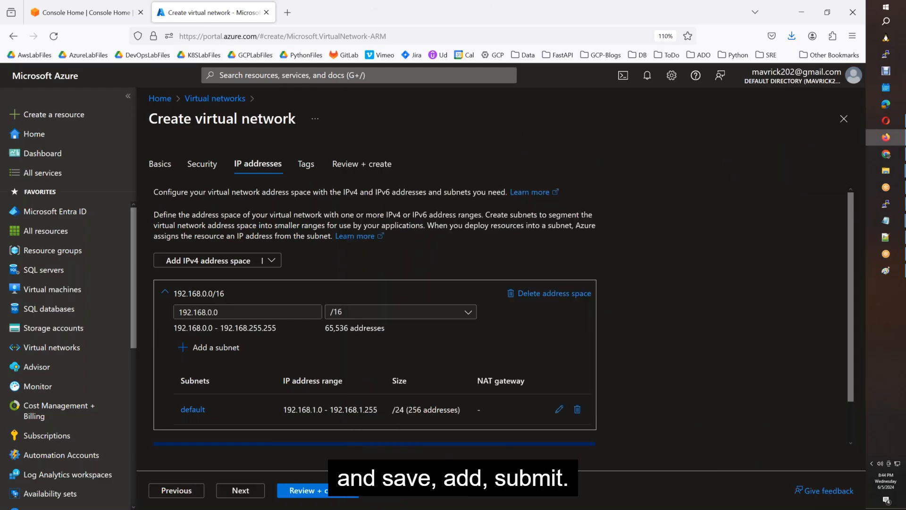
# Add a Virtual Network Gateway subnet GatewaySubnet at 192.168.10.0/24.
pyautogui.click(230, 353)
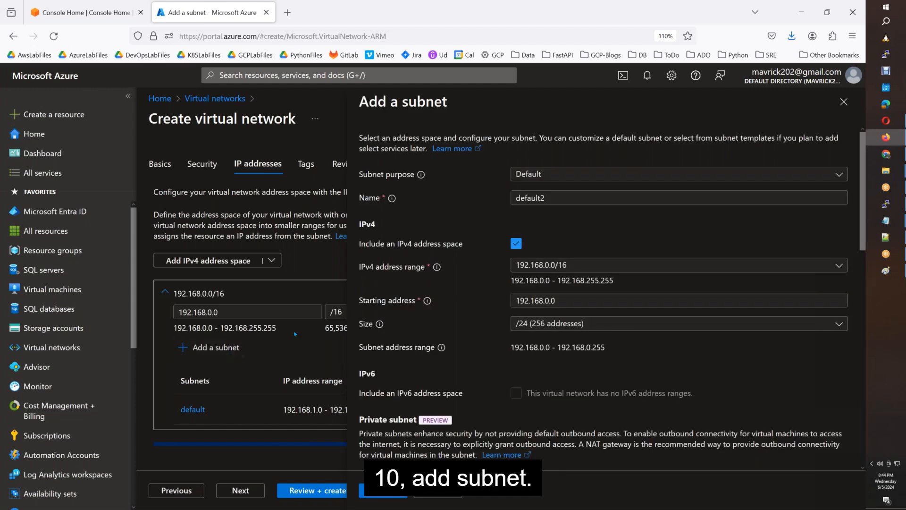
pyautogui.click(586, 179)
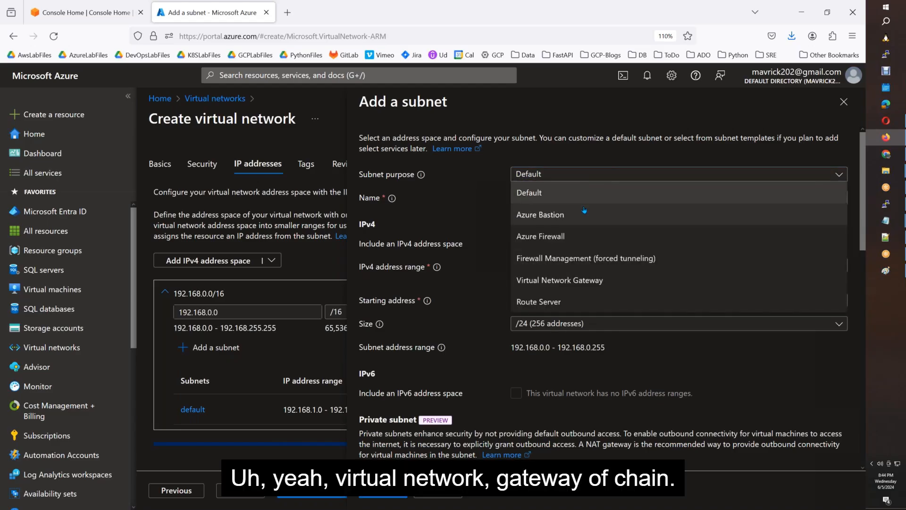
pyautogui.click(576, 283)
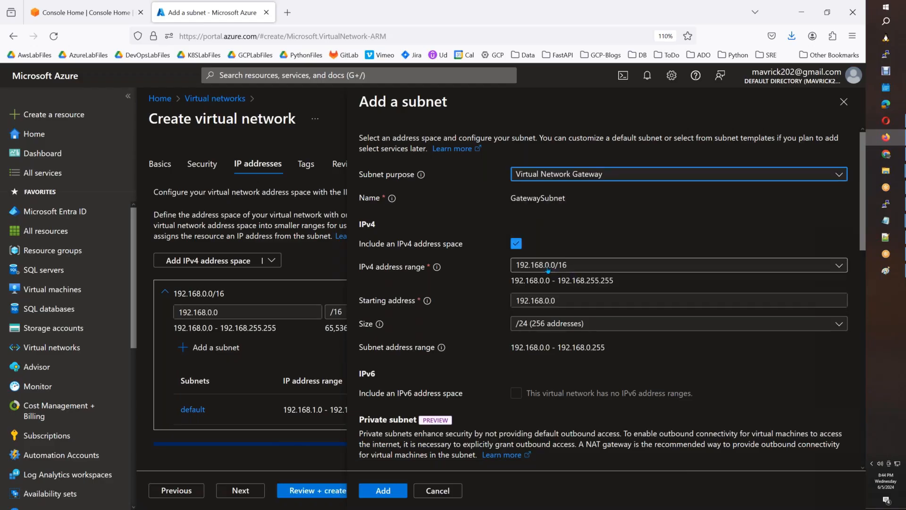
pyautogui.click(545, 300)
pyautogui.write('1')
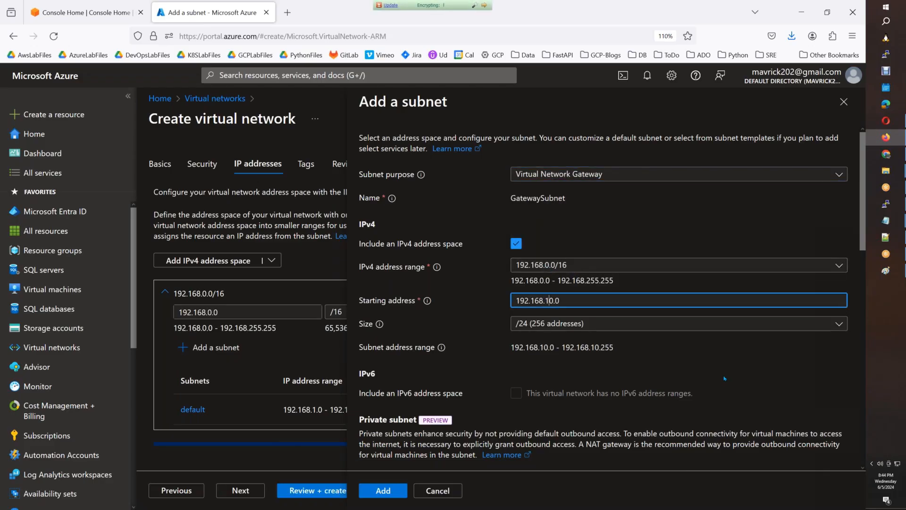
pyautogui.click(551, 383)
pyautogui.scroll(-9, 551, 384)
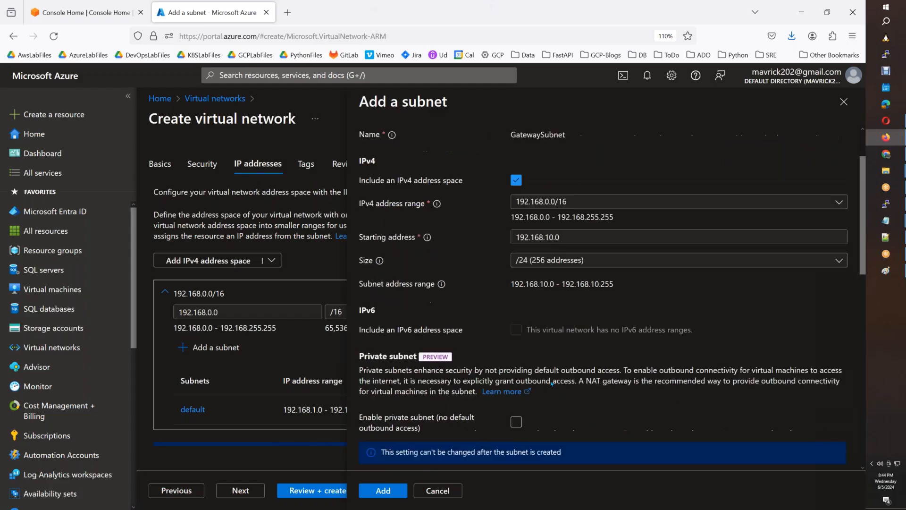
pyautogui.click(383, 491)
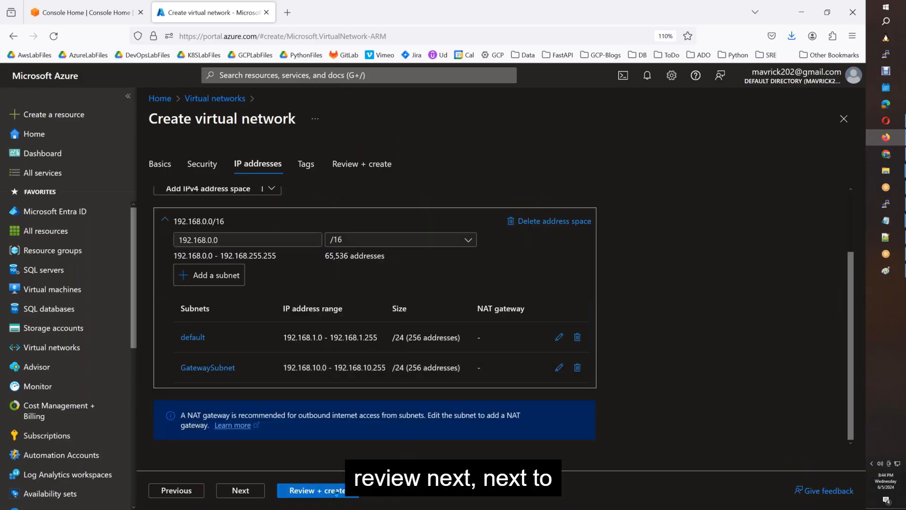
pyautogui.click(240, 493)
# Validate and create AWSB60-vNET1, waiting until the deployment succeeds.
pyautogui.click(240, 491)
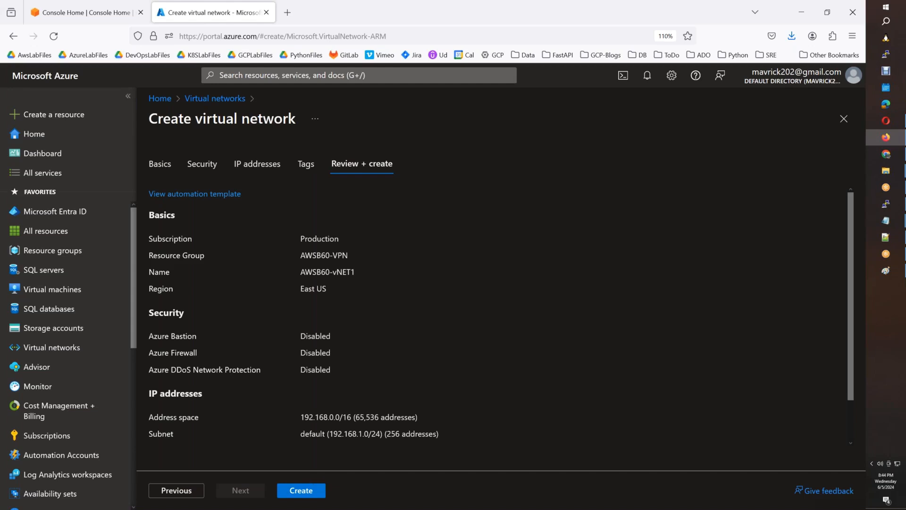
pyautogui.click(312, 495)
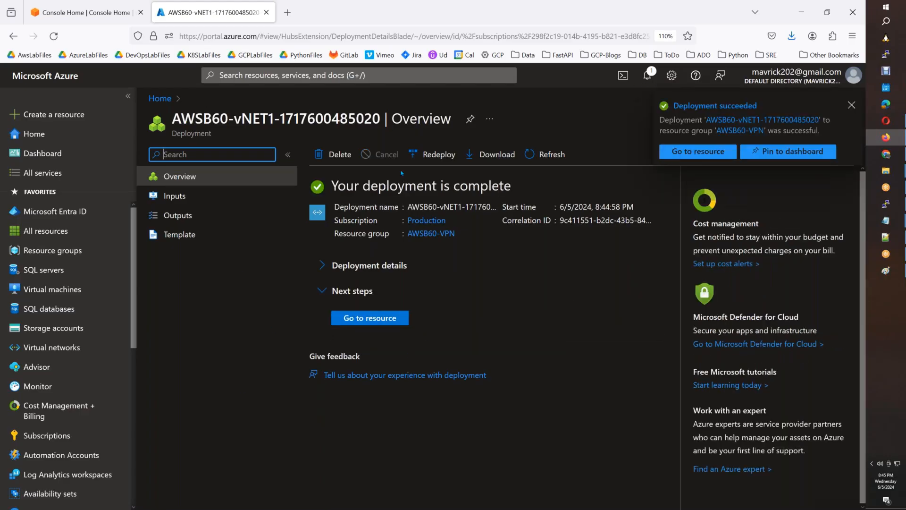
pyautogui.click(272, 76)
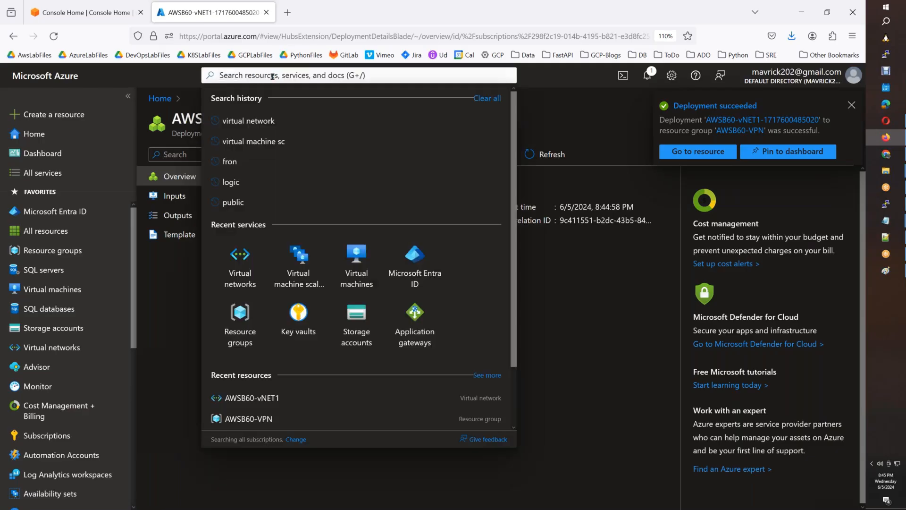
# Find Virtual network gateways via search and start creating a new gateway.
pyautogui.write('v')
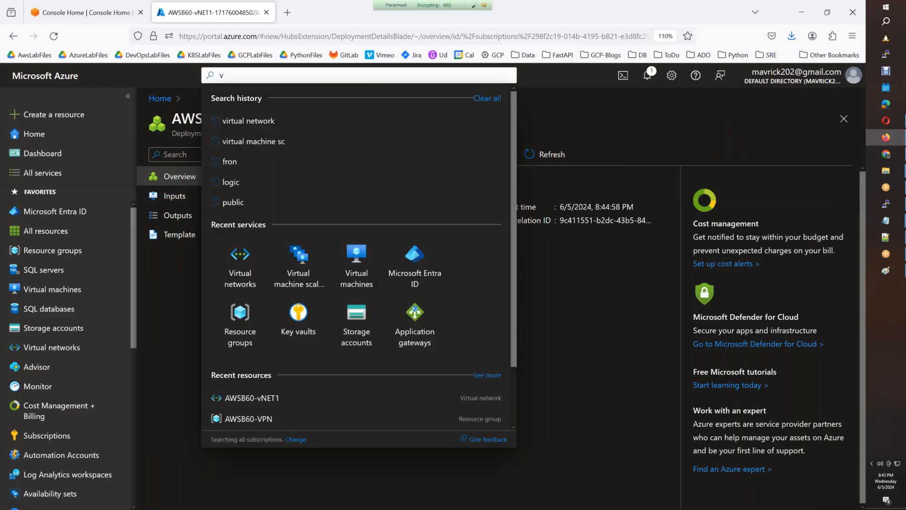
pyautogui.write('irtual network')
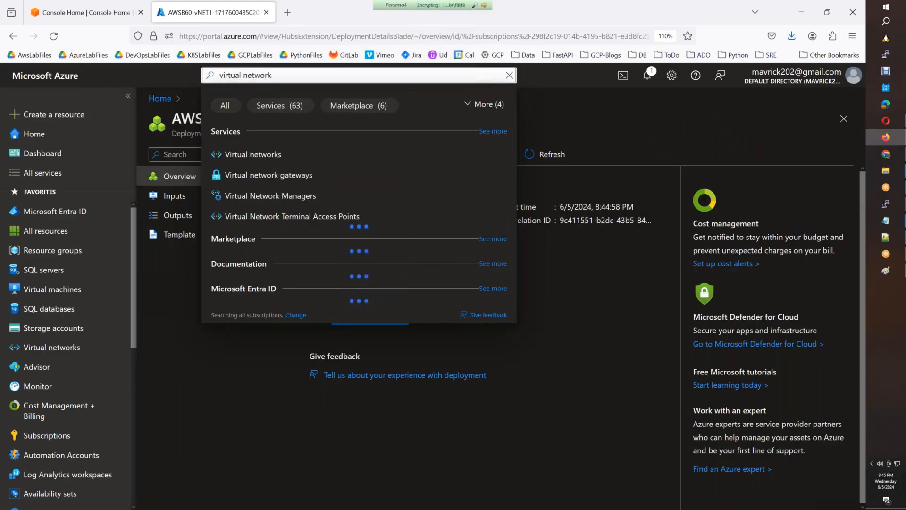
pyautogui.click(268, 175)
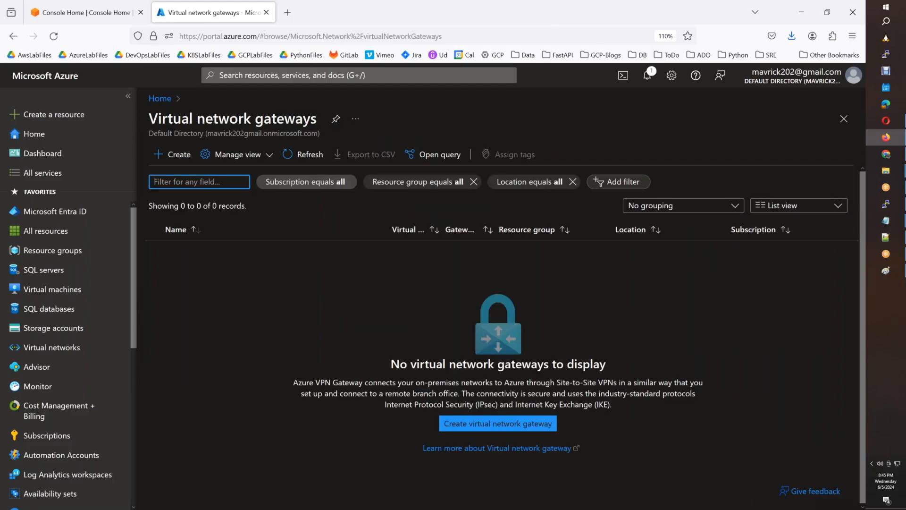
pyautogui.click(173, 159)
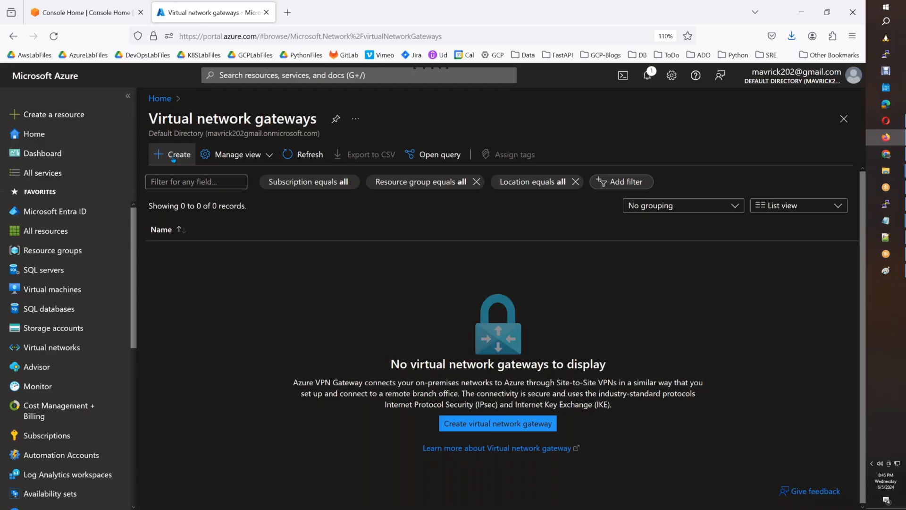
pyautogui.click(173, 159)
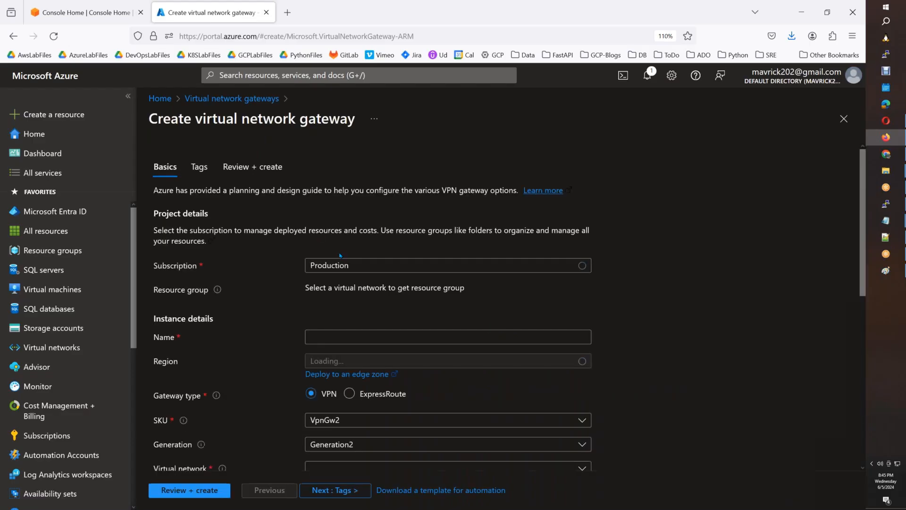
# Name the gateway VNG1 with SKU VpnGw1 on virtual network AWSB60-vNET1.
pyautogui.click(347, 336)
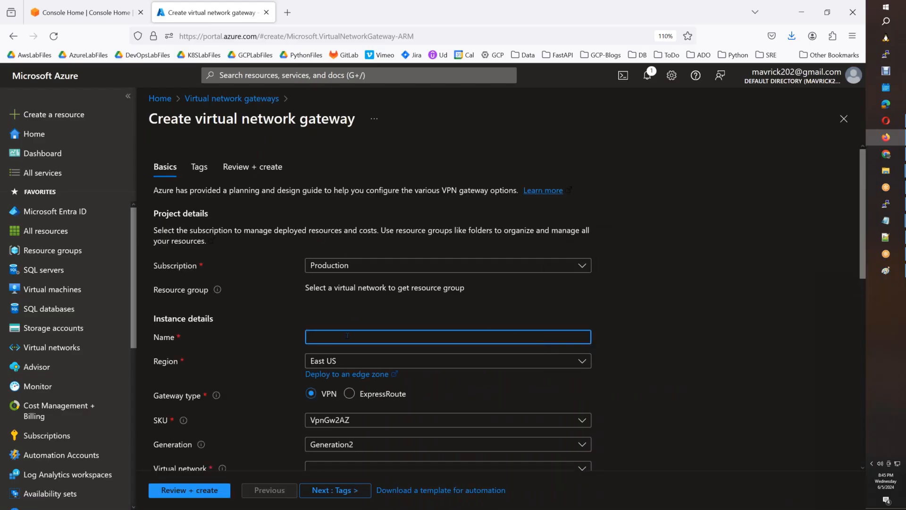
pyautogui.write('VNG1')
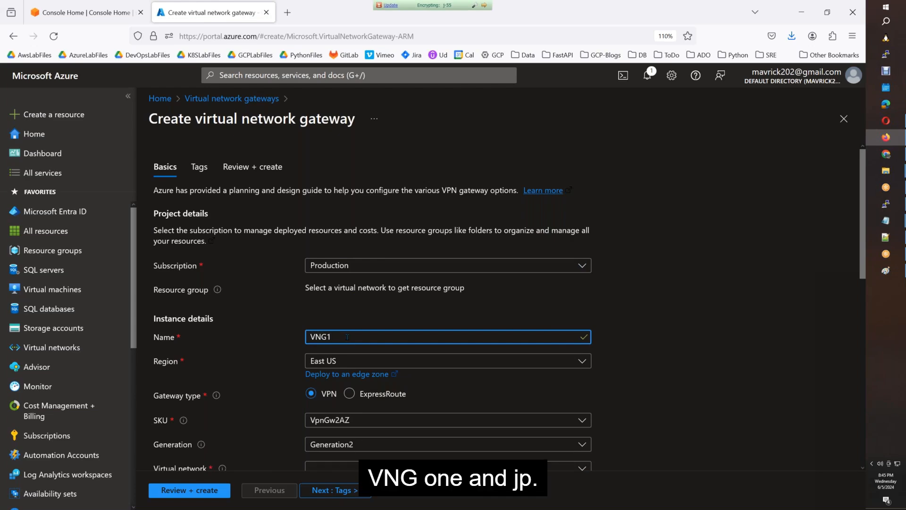
pyautogui.scroll(-2, 350, 358)
pyautogui.click(349, 357)
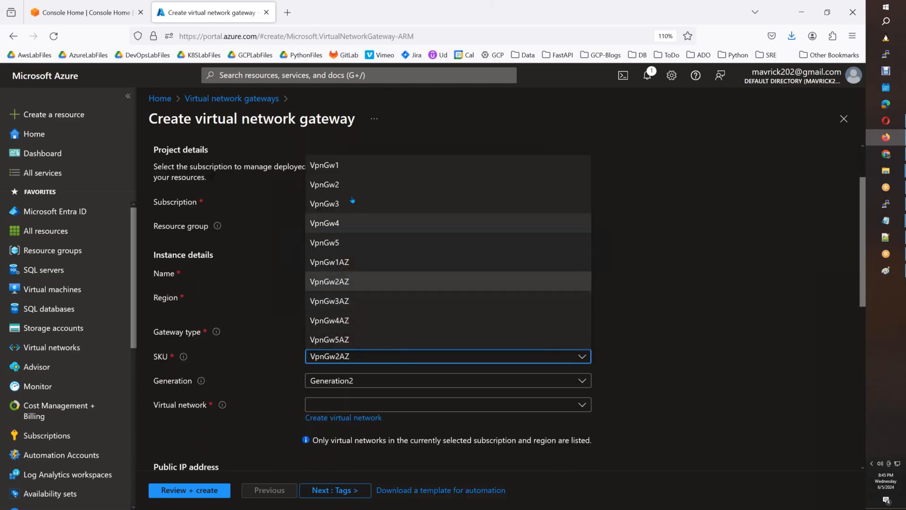
pyautogui.click(351, 166)
pyautogui.click(357, 404)
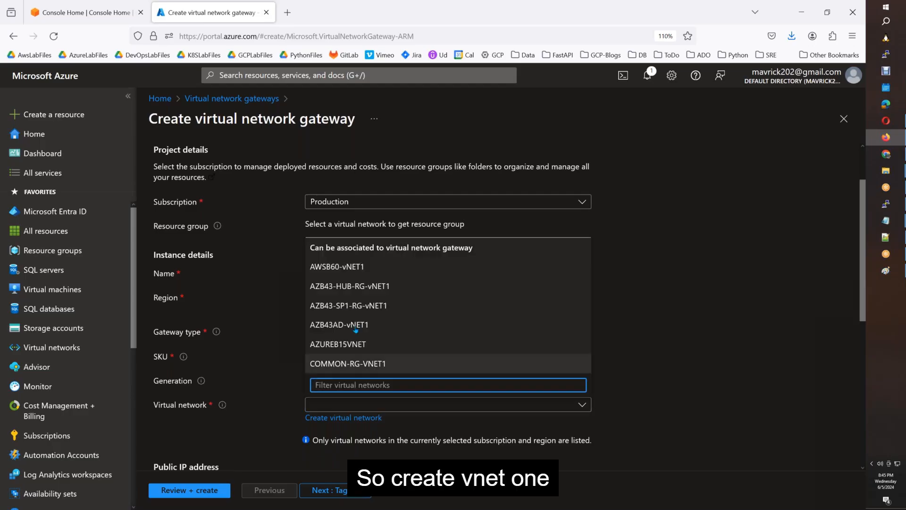
pyautogui.click(354, 267)
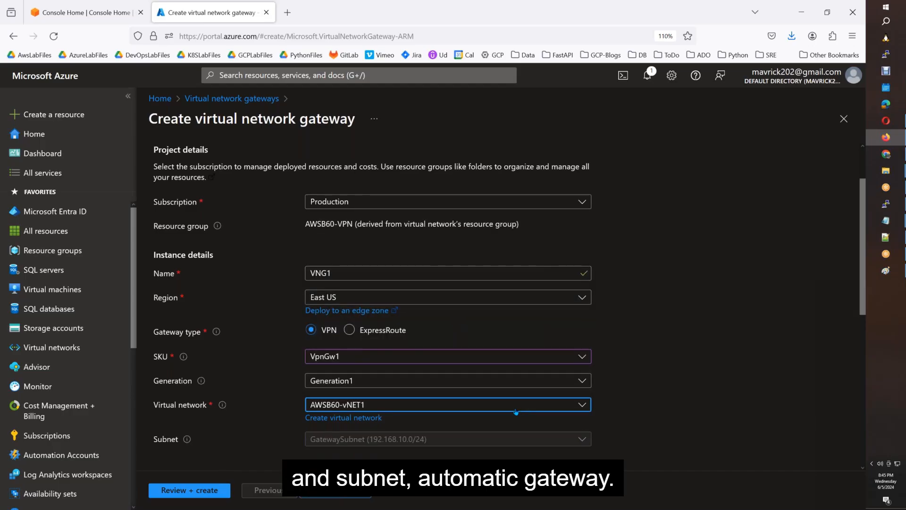
# Name the new public IP VNG1-PIP and disable active-active mode.
pyautogui.scroll(-5, 346, 453)
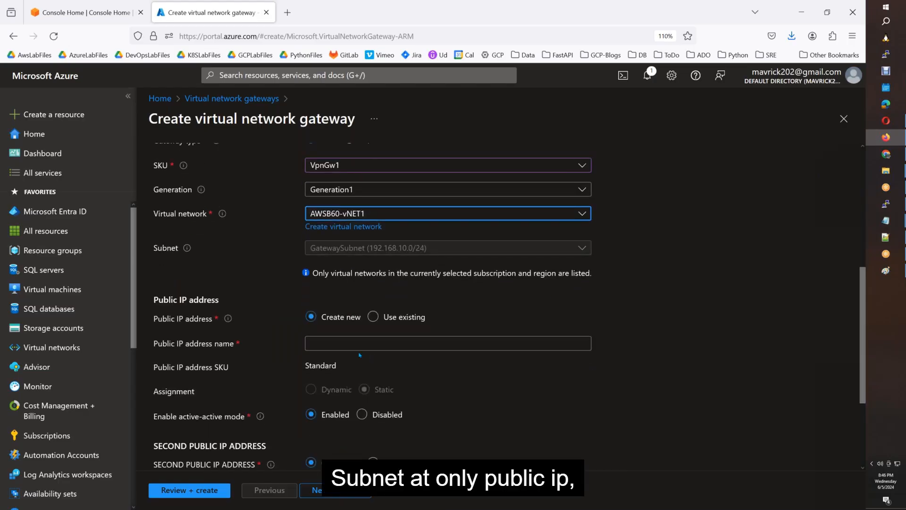
pyautogui.click(325, 347)
pyautogui.scroll(6, 325, 347)
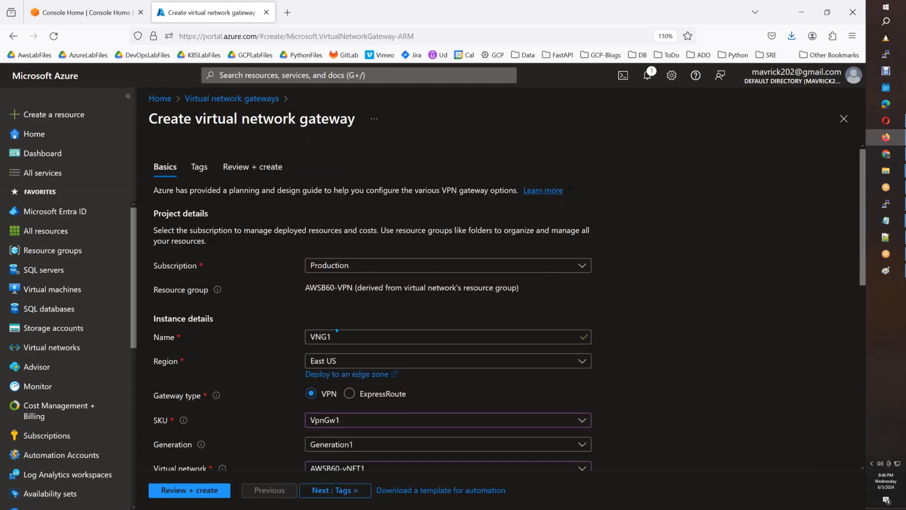
pyautogui.moveTo(332, 337); pyautogui.dragTo(299, 346)
pyautogui.hotkey('ctrl', 'c')
pyautogui.scroll(-7, 299, 346)
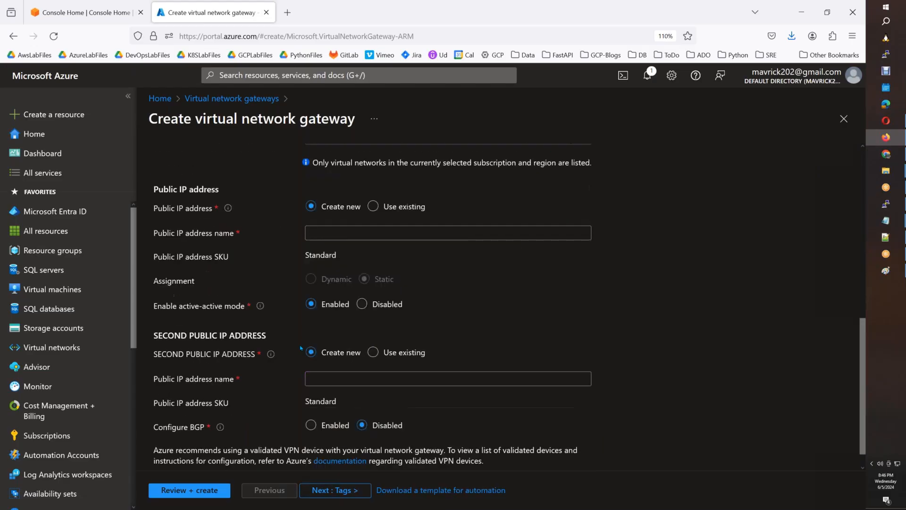
pyautogui.click(328, 220)
pyautogui.hotkey('ctrl', 'v')
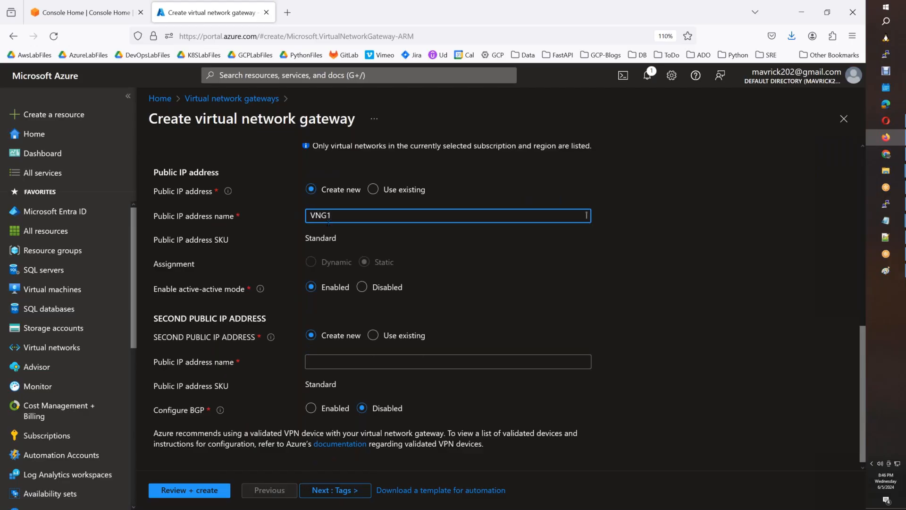
pyautogui.write('-PIP')
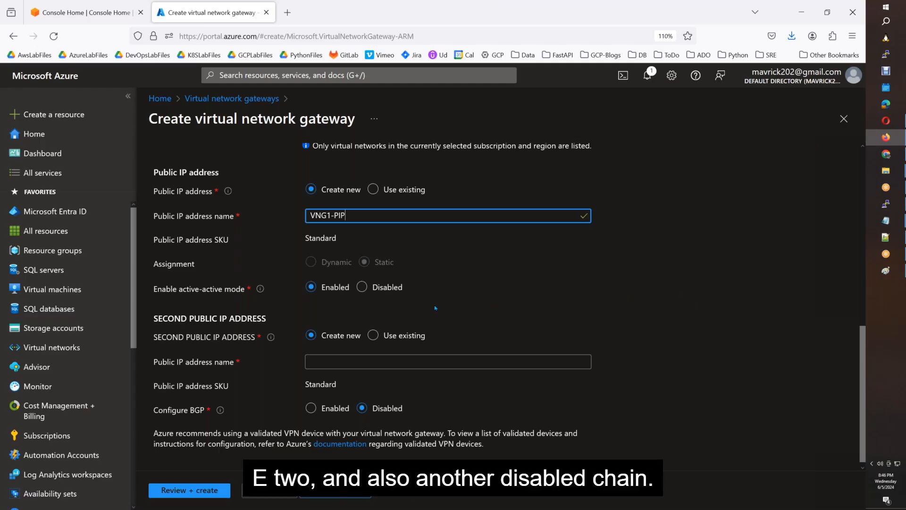
pyautogui.click(375, 289)
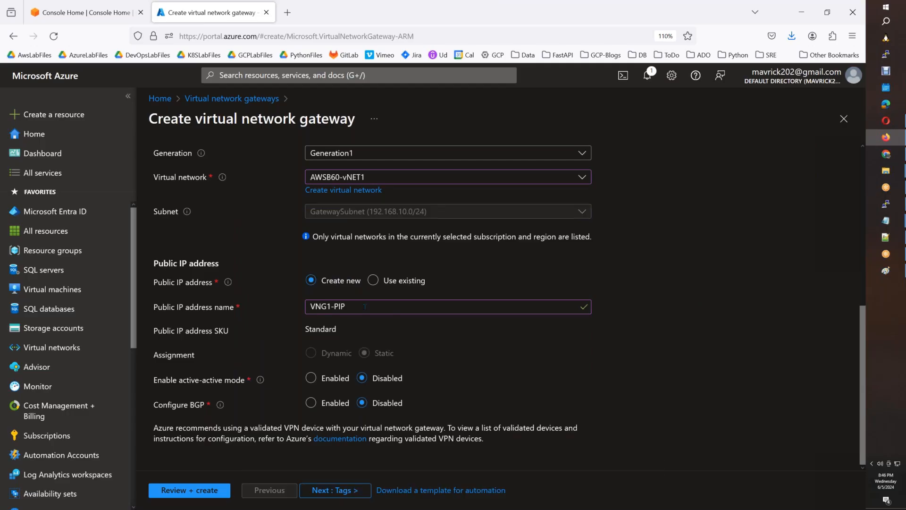
pyautogui.scroll(4, 365, 306)
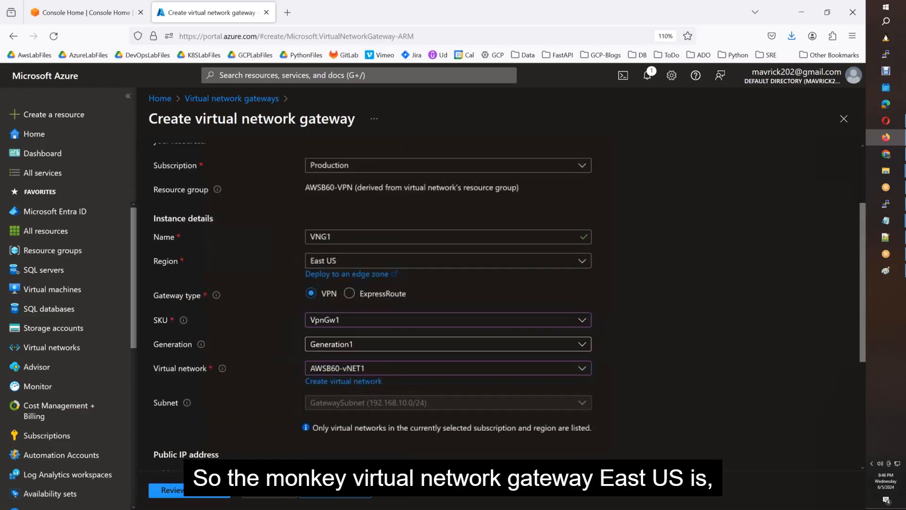
pyautogui.scroll(1, 335, 267)
pyautogui.scroll(-3, 335, 267)
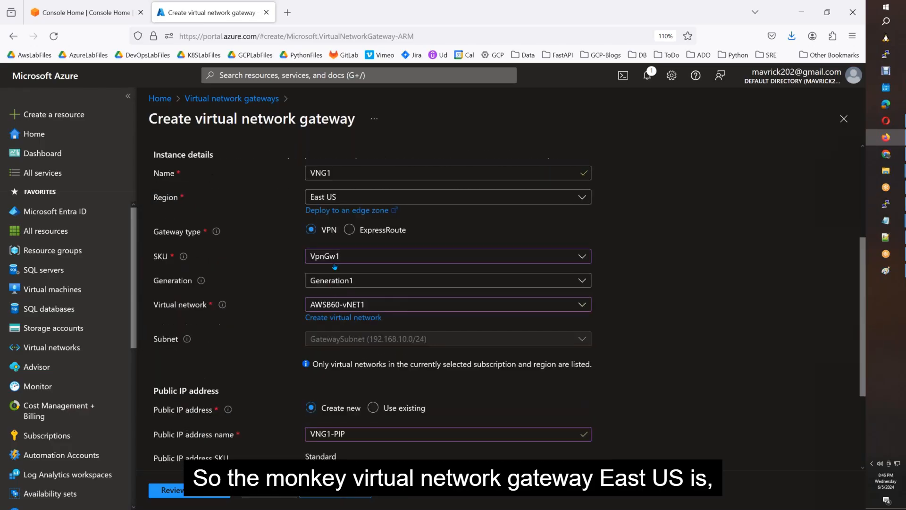
pyautogui.scroll(-3, 336, 309)
pyautogui.click(350, 491)
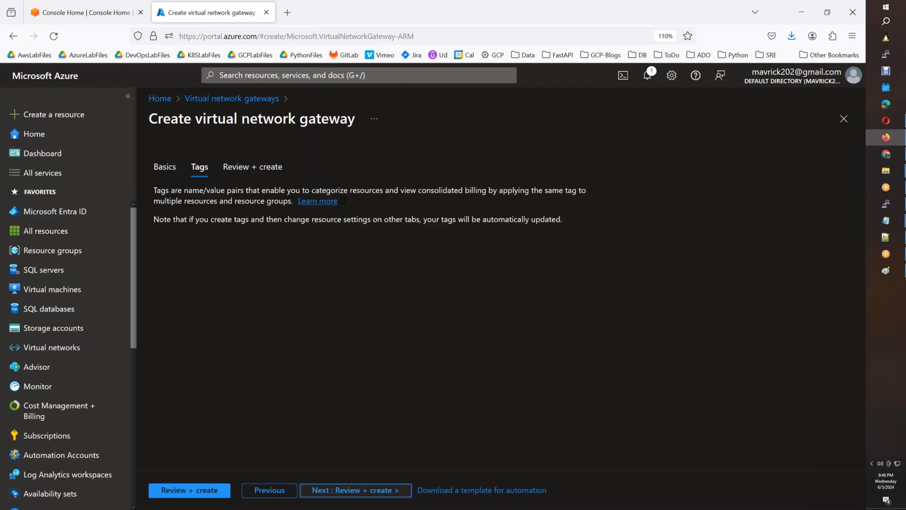
# Recheck that the SKU is VpnGw1, then advance through Tags to Review + create.
pyautogui.click(269, 490)
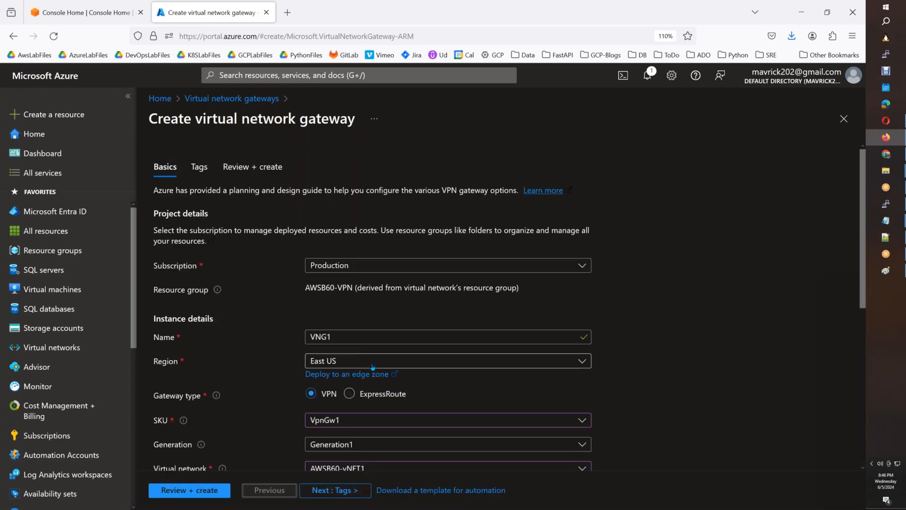
pyautogui.scroll(-4, 373, 367)
pyautogui.click(351, 232)
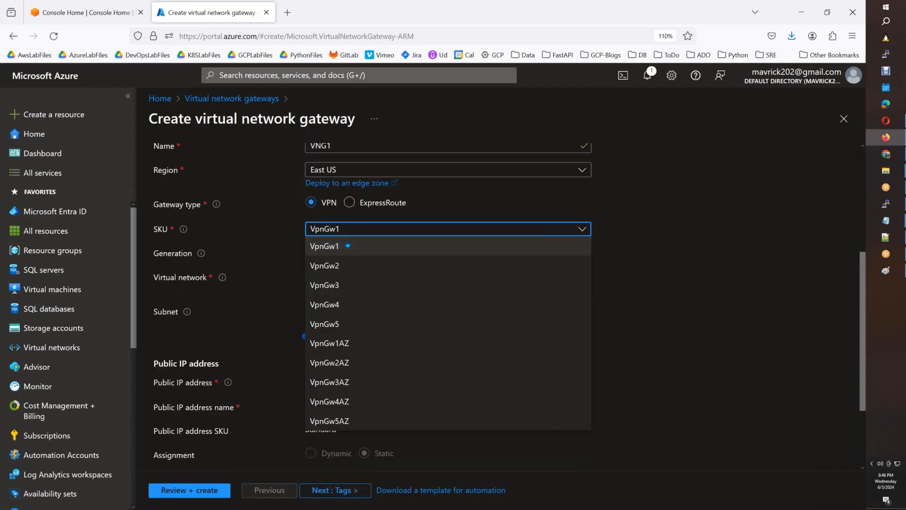
pyautogui.click(348, 246)
pyautogui.scroll(-3, 491, 360)
pyautogui.click(358, 490)
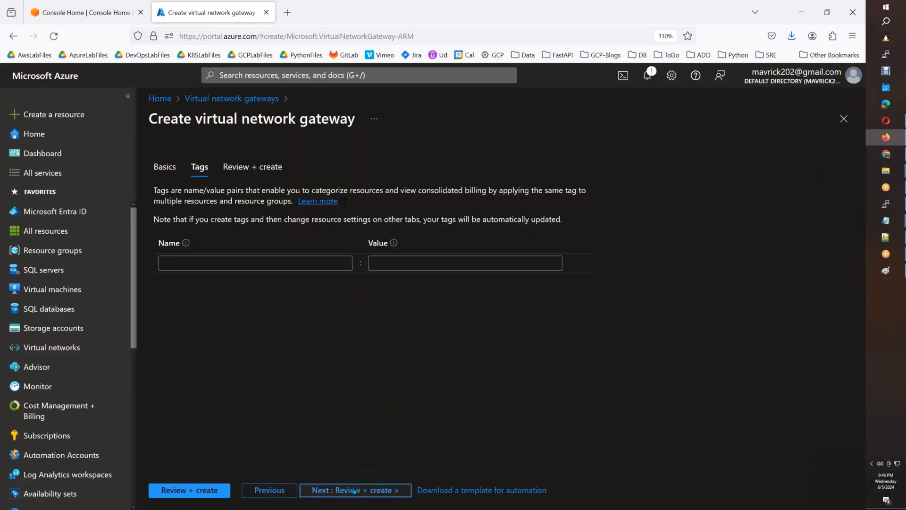
pyautogui.click(358, 490)
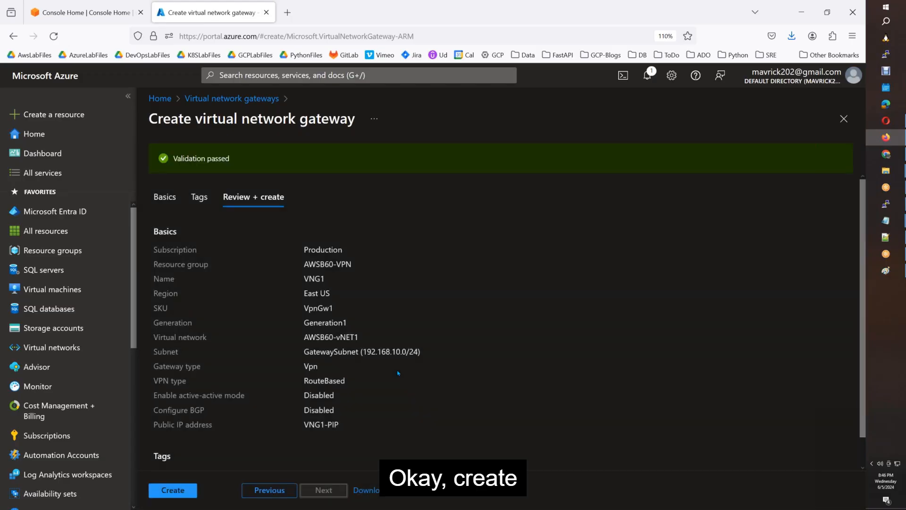
# Create the VNG1 gateway, then switch to the VPN diagram in Paint.
pyautogui.click(184, 491)
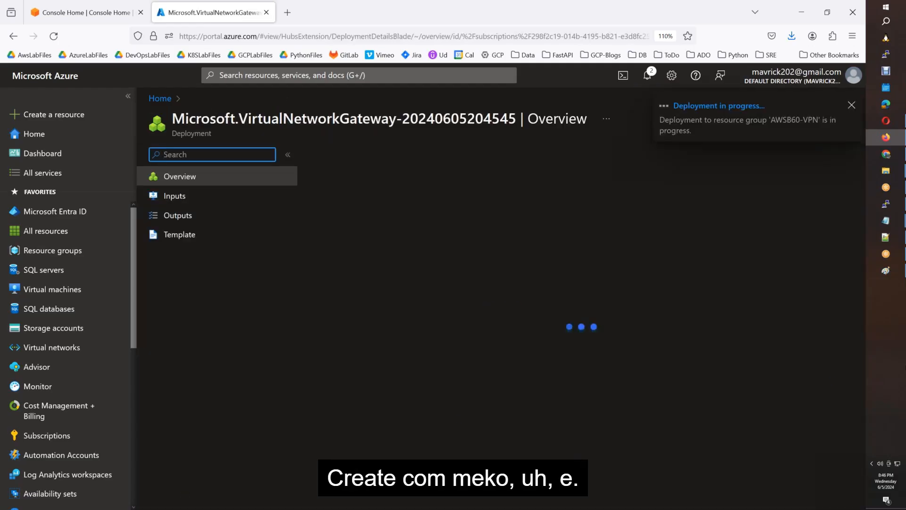
pyautogui.click(886, 270)
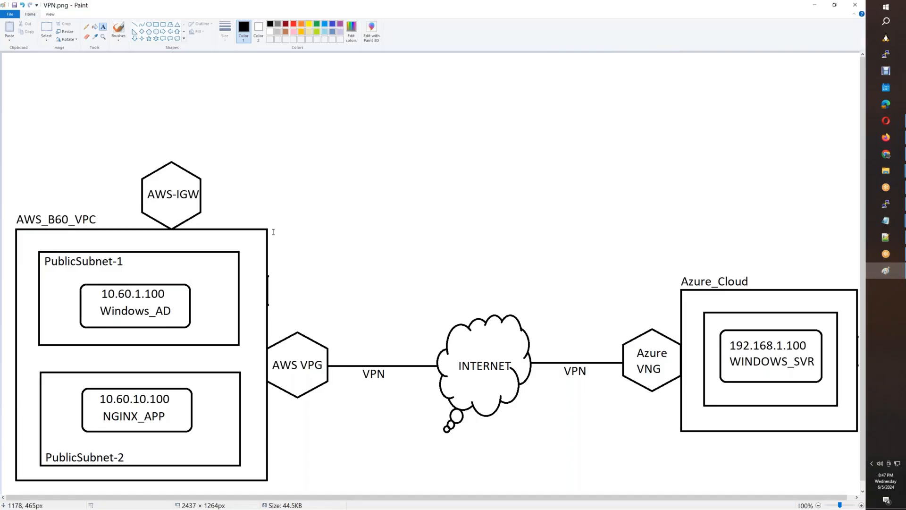
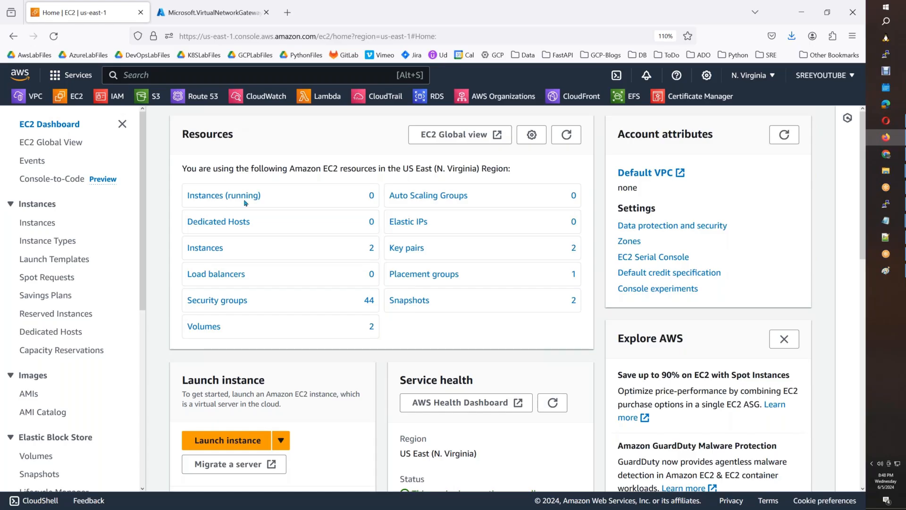
# Start a new EC2 instance launch and name it Windows_AD_Server.
pyautogui.click(230, 443)
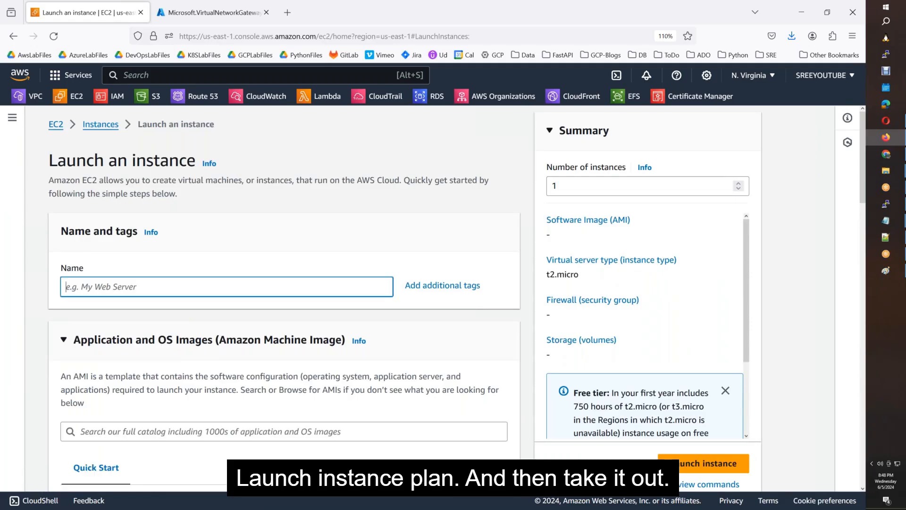
pyautogui.write('Window')
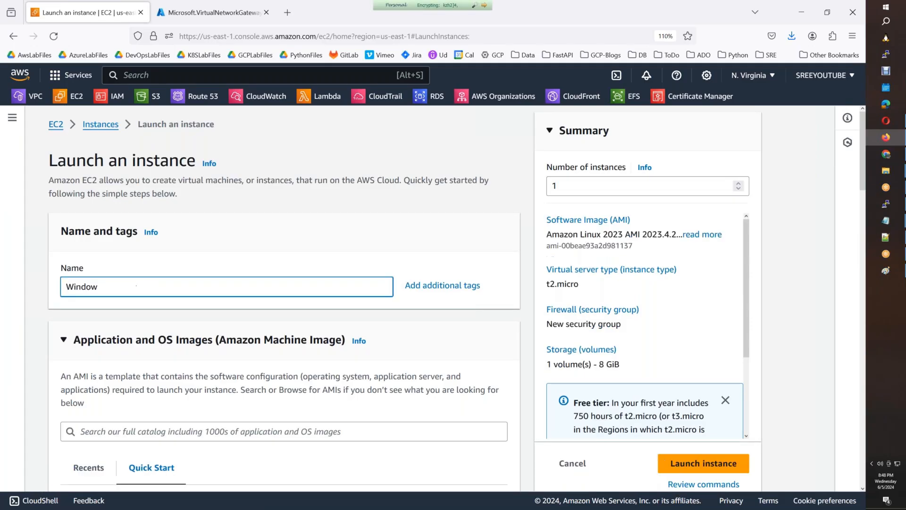
pyautogui.write('s_Ad')
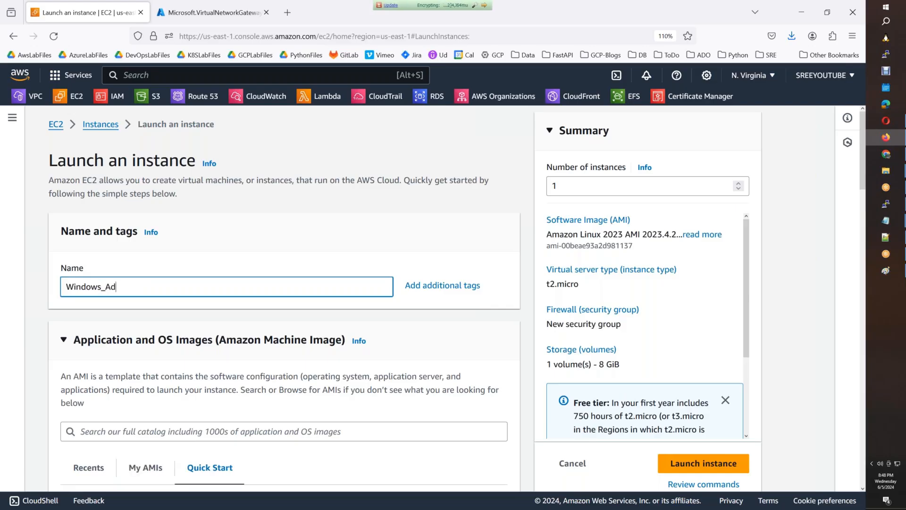
pyautogui.write('_Server')
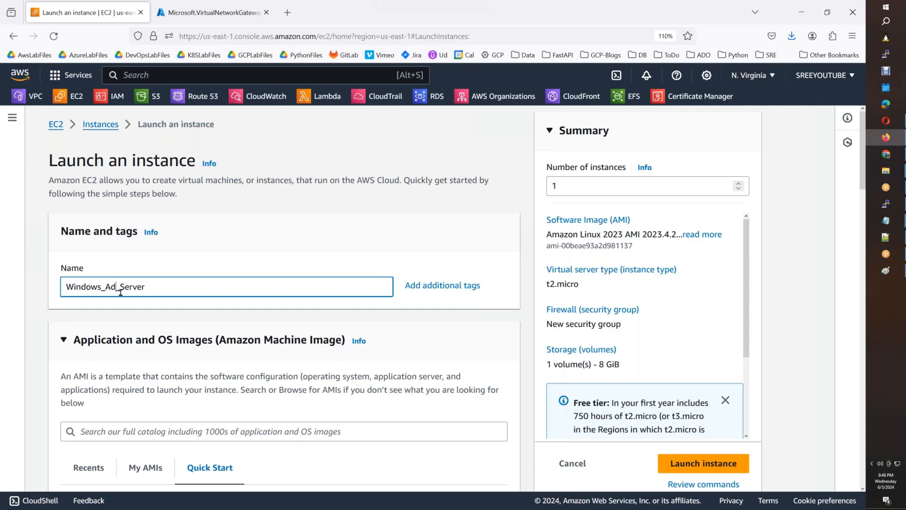
pyautogui.press('BackSpace')
# Choose the Microsoft Windows Server 2022 Base image and the t2.large instance type.
pyautogui.write('D')
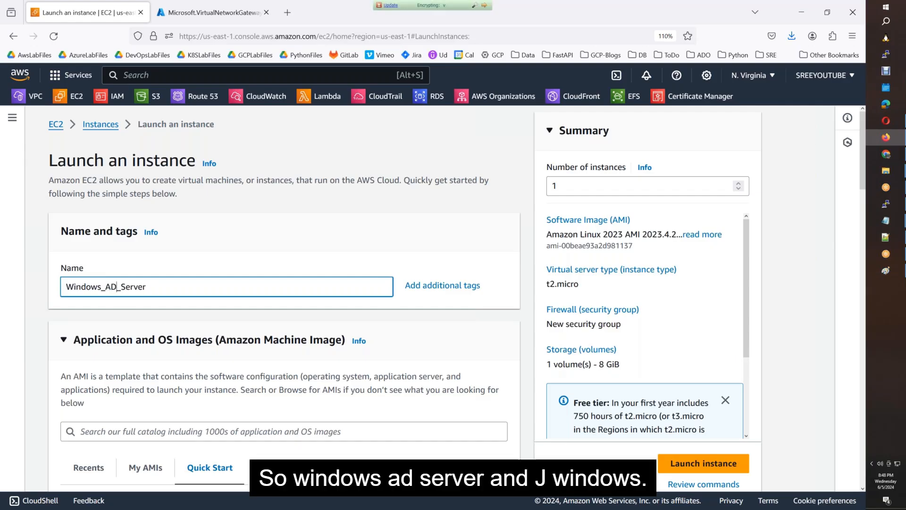
pyautogui.scroll(-3, 117, 287)
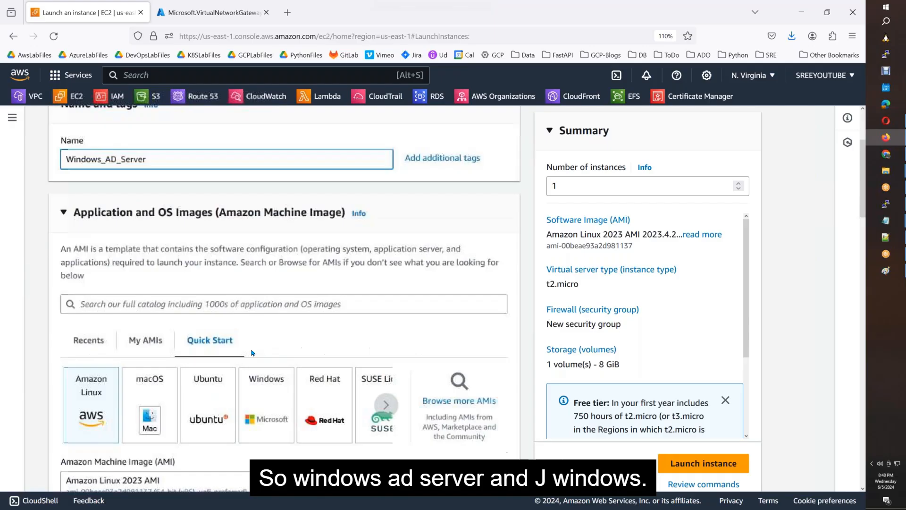
pyautogui.click(267, 390)
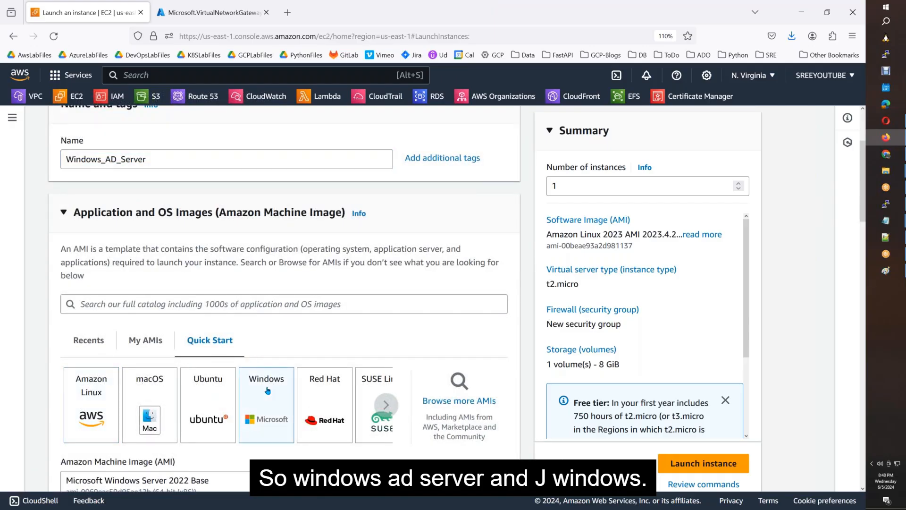
pyautogui.scroll(-6, 267, 390)
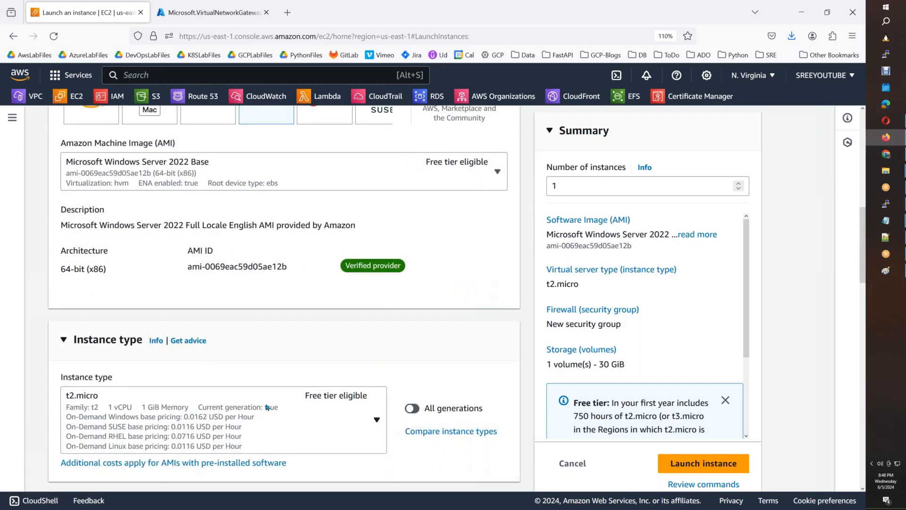
pyautogui.click(268, 407)
pyautogui.scroll(-3, 285, 326)
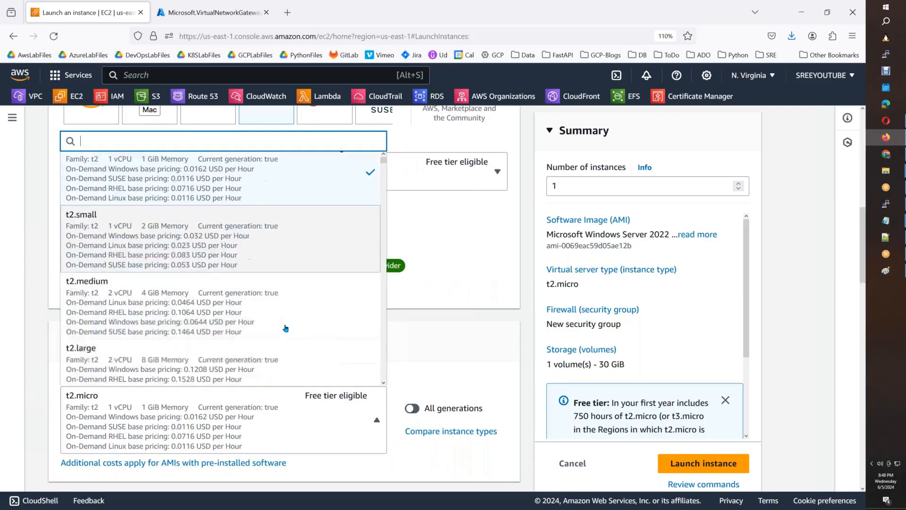
pyautogui.click(220, 336)
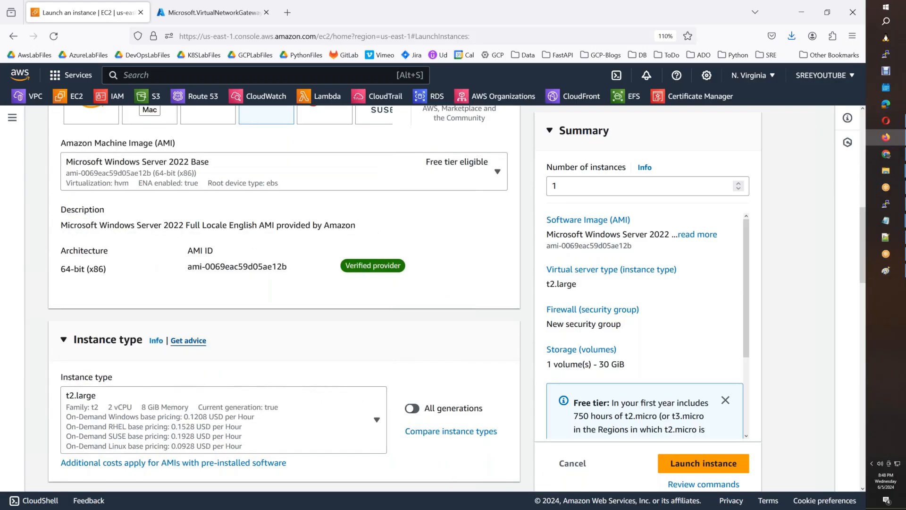
# Select the LaptopKey key pair and make the network settings editable.
pyautogui.scroll(-5, 206, 340)
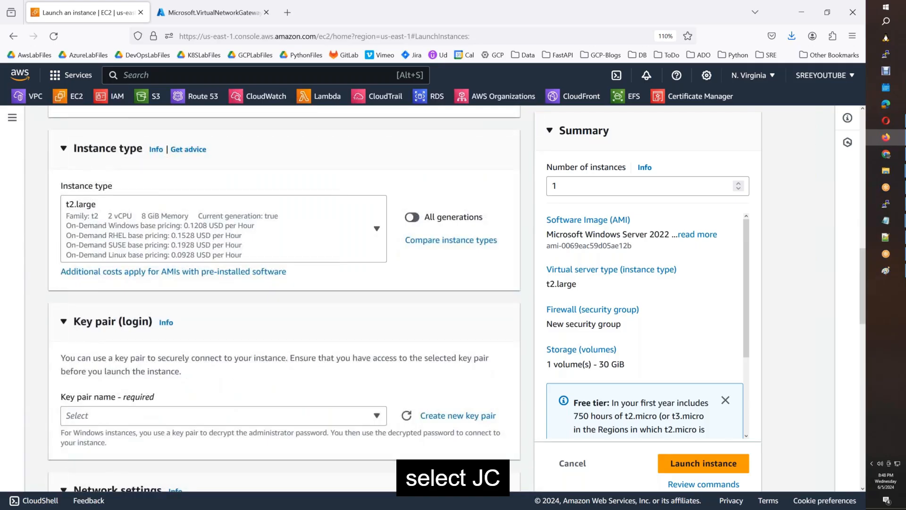
pyautogui.click(189, 362)
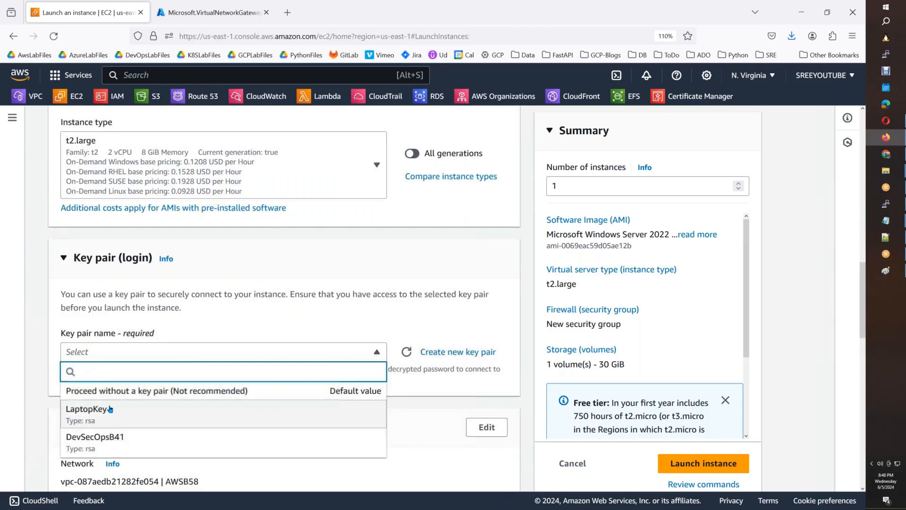
pyautogui.click(311, 408)
pyautogui.scroll(-4, 311, 408)
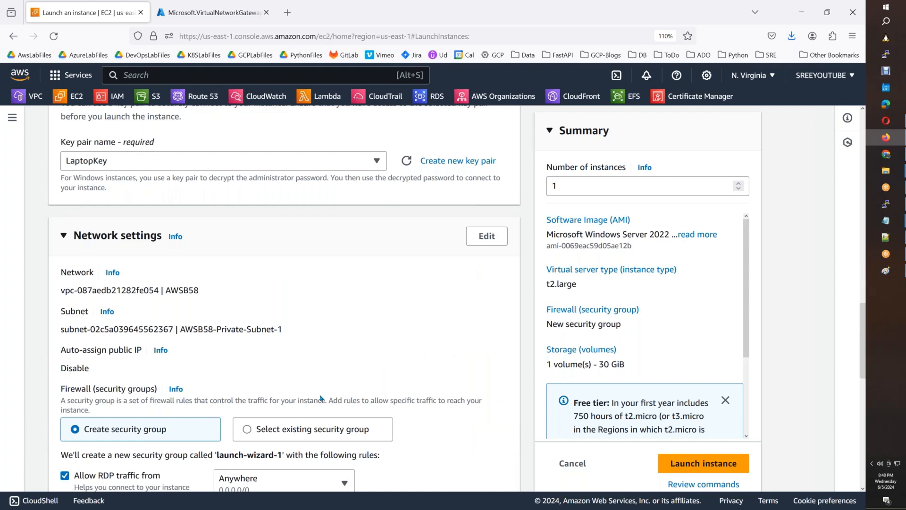
pyautogui.click(487, 236)
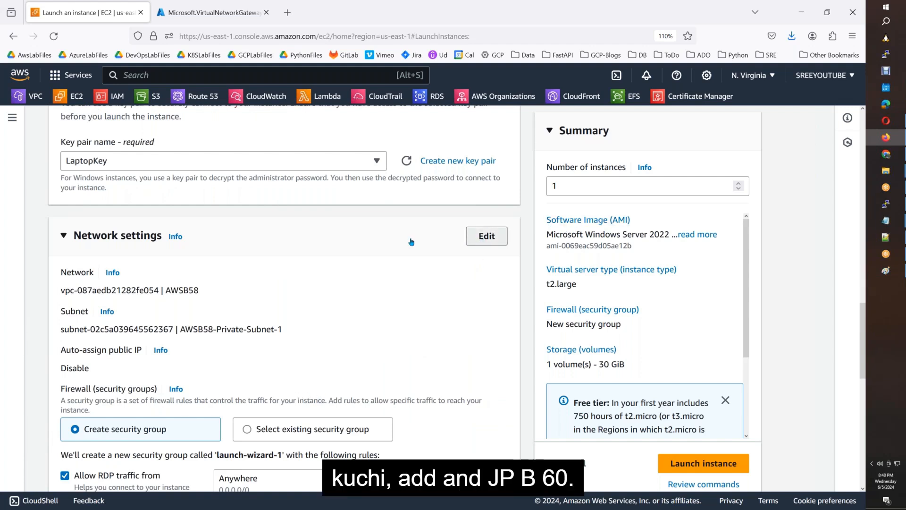
# Place the instance in VPC AWSB60 on subnet AWSB60-Public-Subnet-1.
pyautogui.click(145, 304)
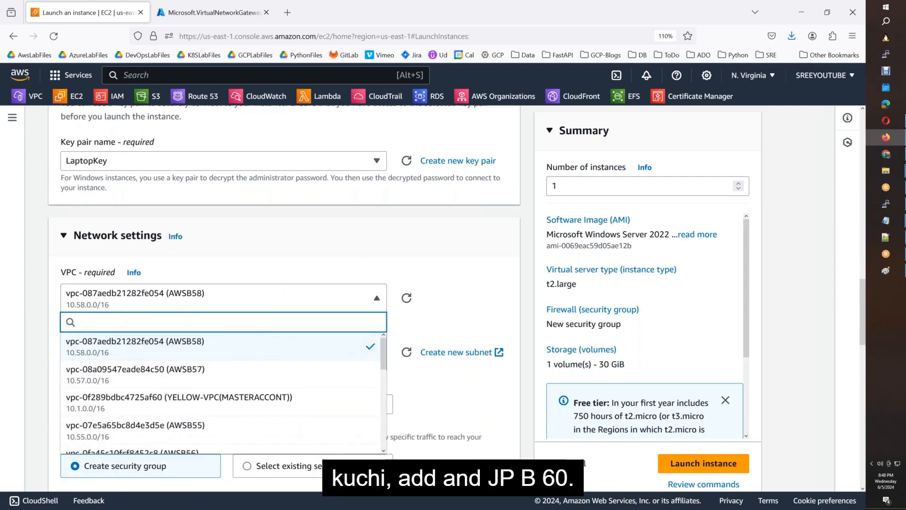
pyautogui.scroll(-3, 184, 377)
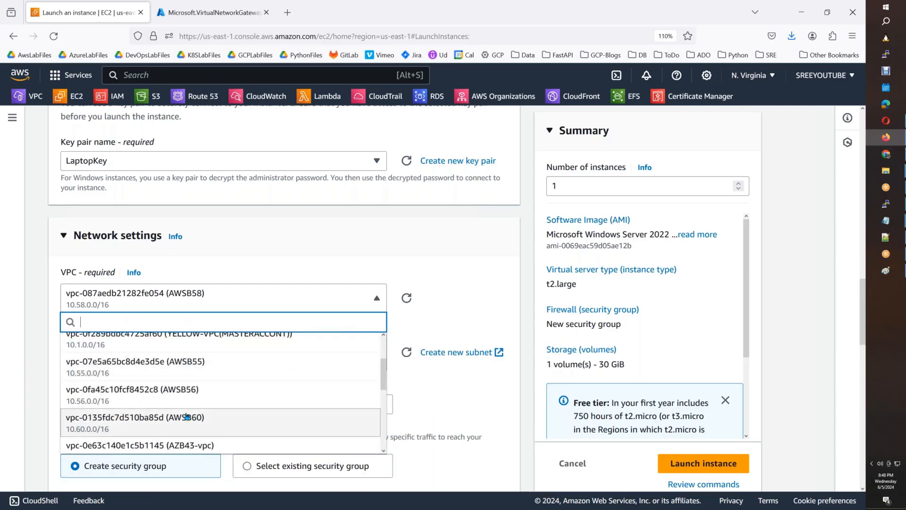
pyautogui.click(187, 417)
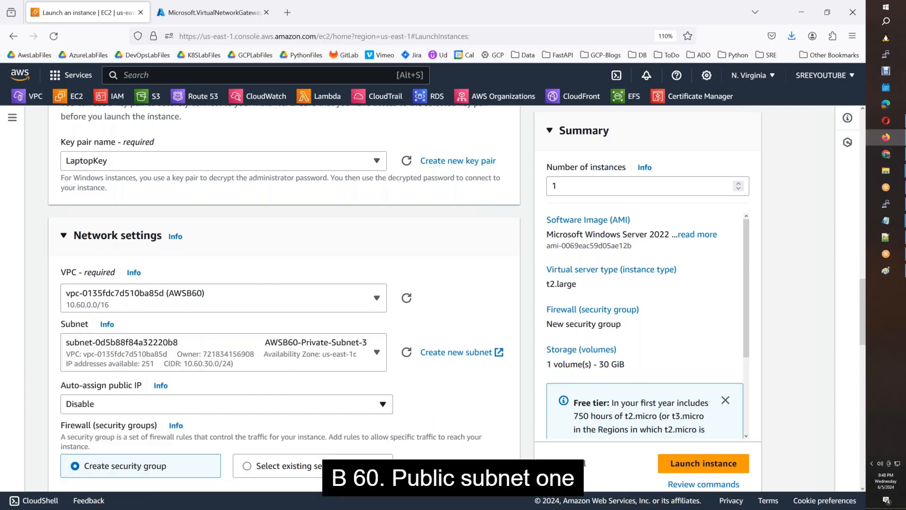
pyautogui.click(294, 341)
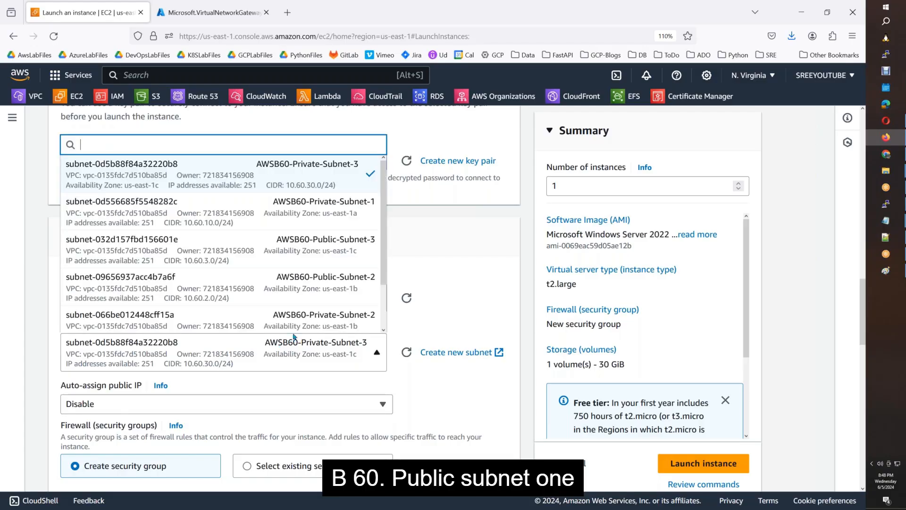
pyautogui.scroll(-1, 301, 301)
pyautogui.scroll(-1, 301, 301)
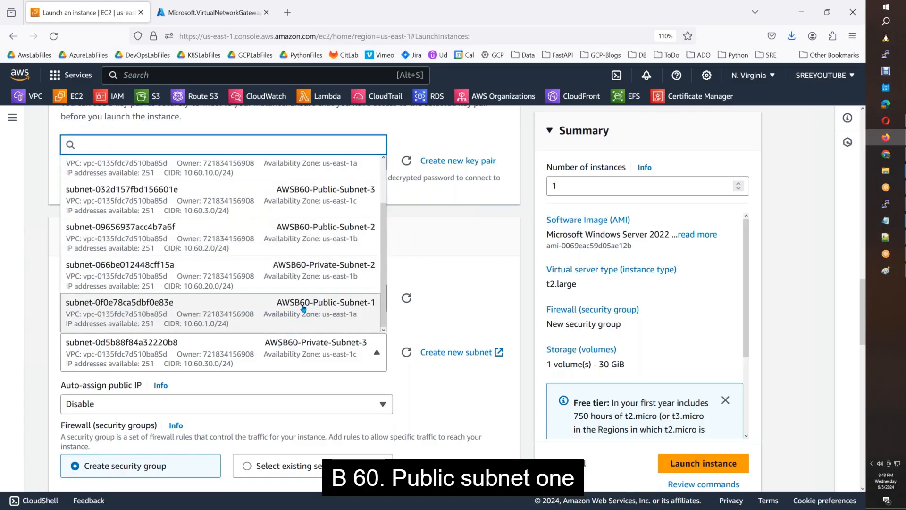
pyautogui.click(303, 308)
# Attach the existing security group AWSB60-Allow-All-Traffic.
pyautogui.scroll(-1, 221, 372)
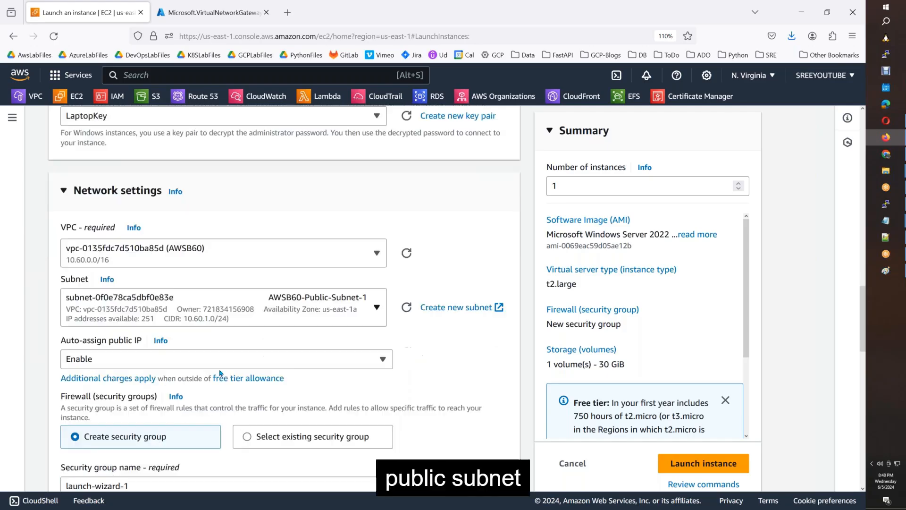
pyautogui.scroll(-3, 219, 373)
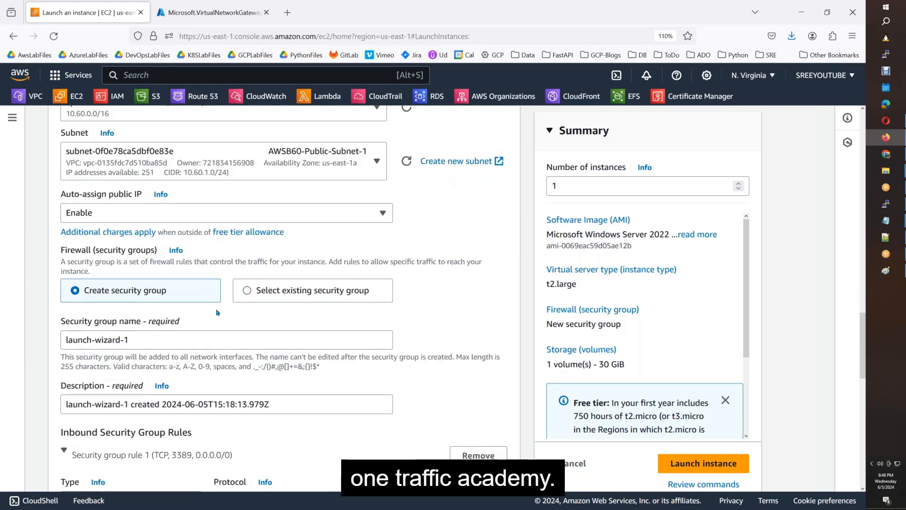
pyautogui.click(248, 290)
pyautogui.click(150, 342)
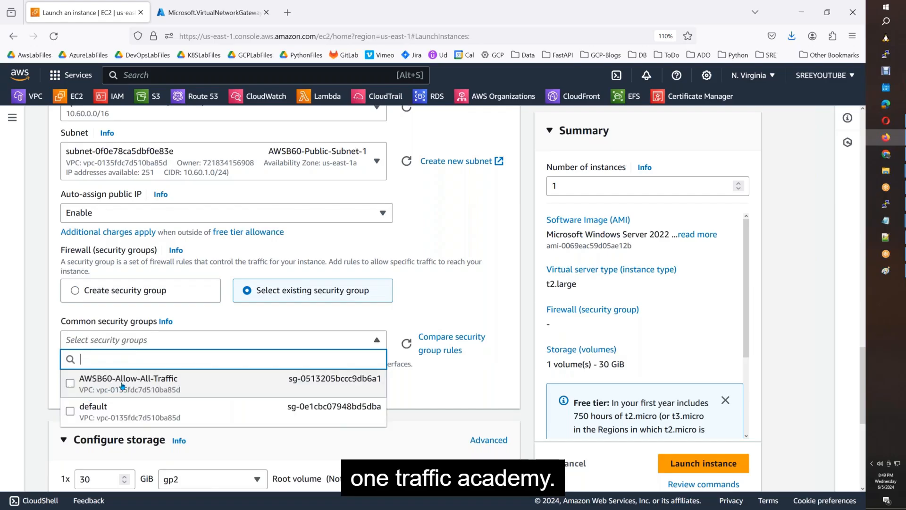
pyautogui.click(122, 385)
pyautogui.scroll(-3, 447, 421)
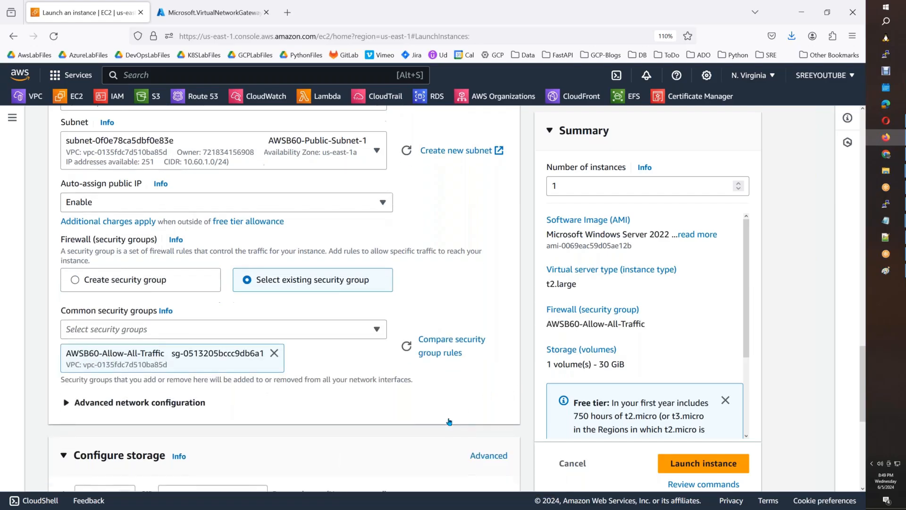
pyautogui.scroll(-4, 449, 422)
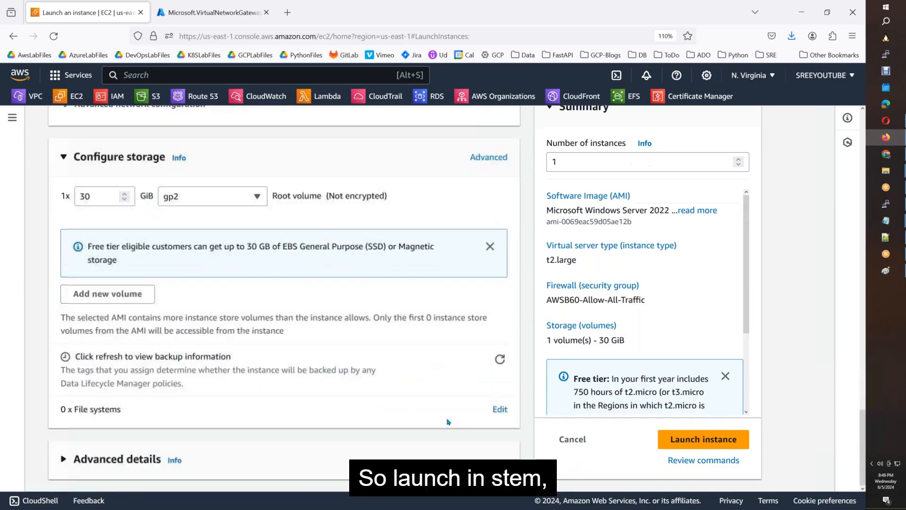
# Launch Windows_AD_Server and refresh the Instances list to see it running as t2.large.
pyautogui.click(693, 449)
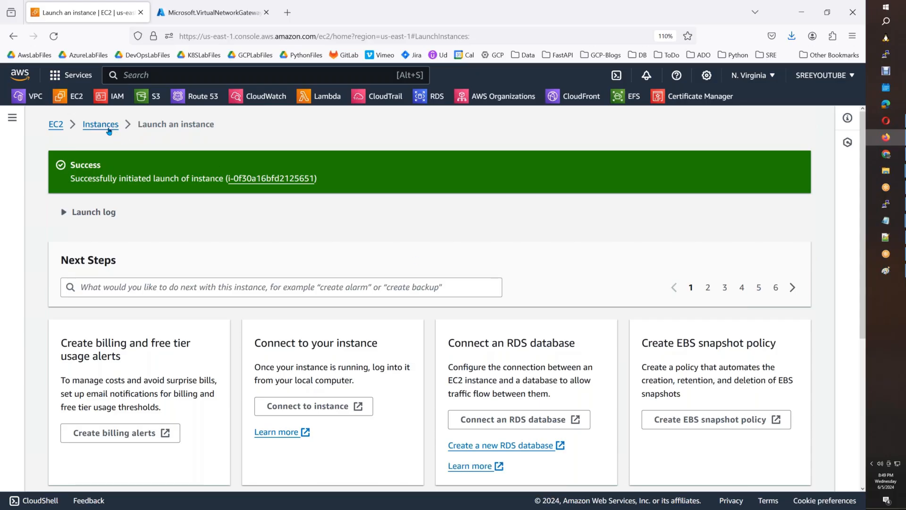
pyautogui.click(108, 129)
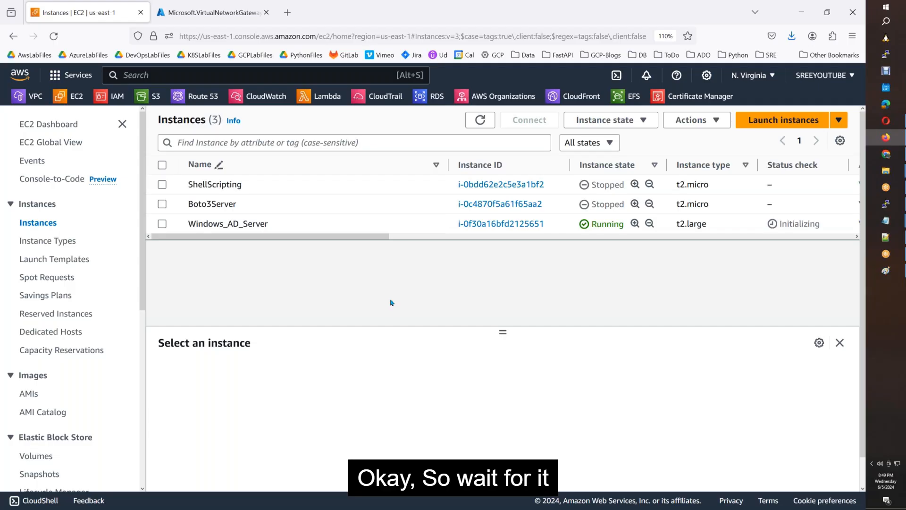
pyautogui.click(480, 120)
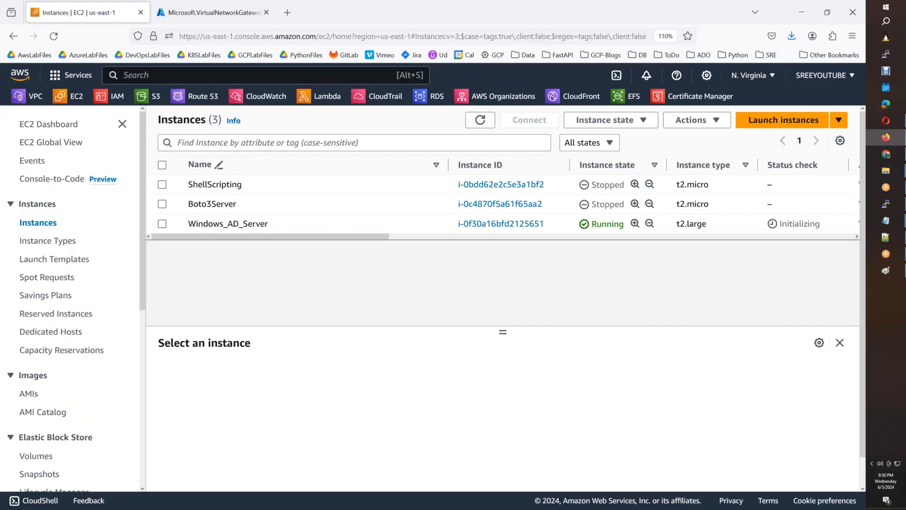
# Show the RDP client connection details for Windows_AD_Server.
pyautogui.click(568, 228)
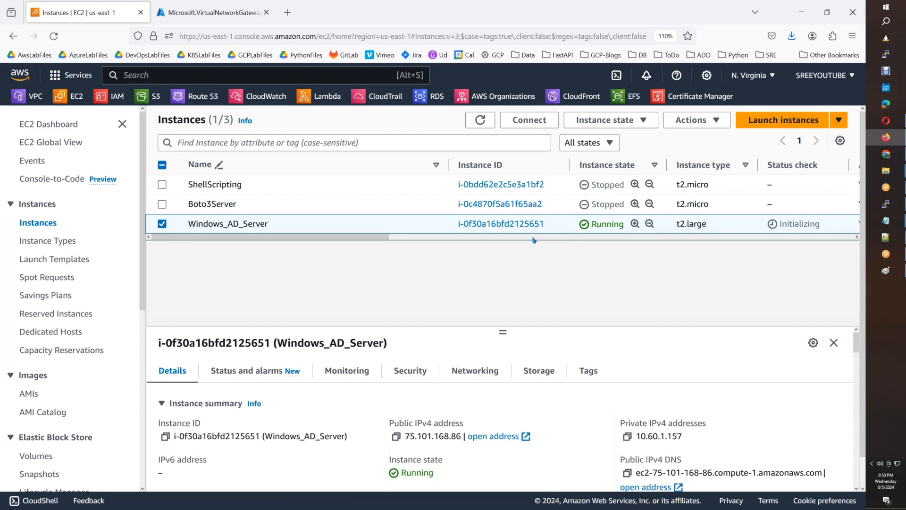
pyautogui.click(534, 121)
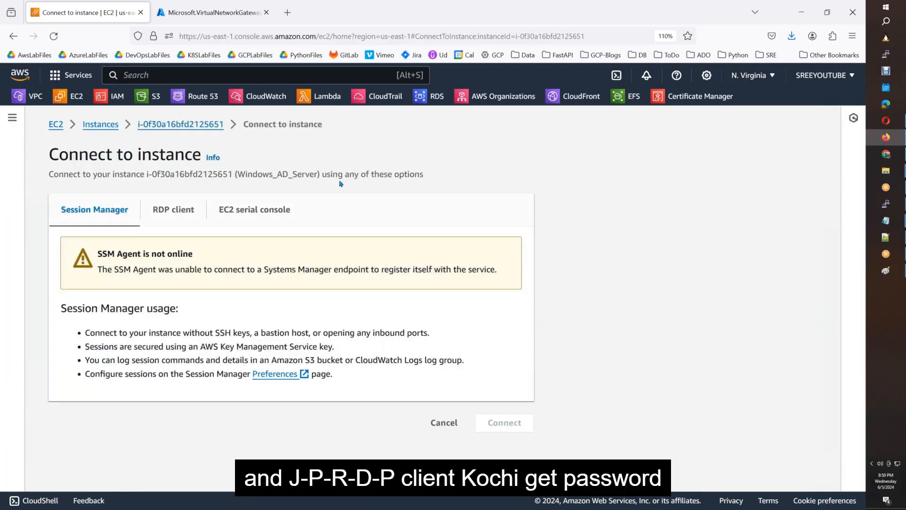
pyautogui.click(172, 209)
pyautogui.scroll(-3, 173, 236)
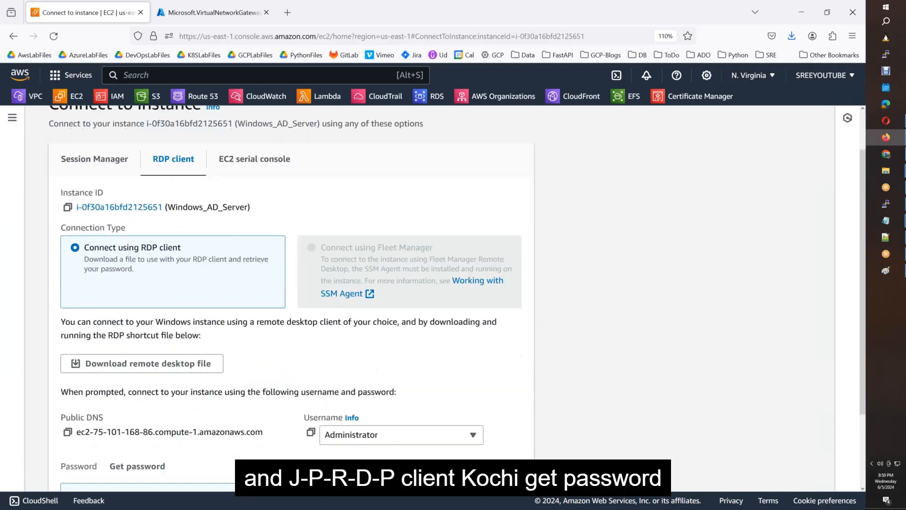
# Decrypt the Administrator password by uploading the LaptopKey.pem private key.
pyautogui.click(170, 389)
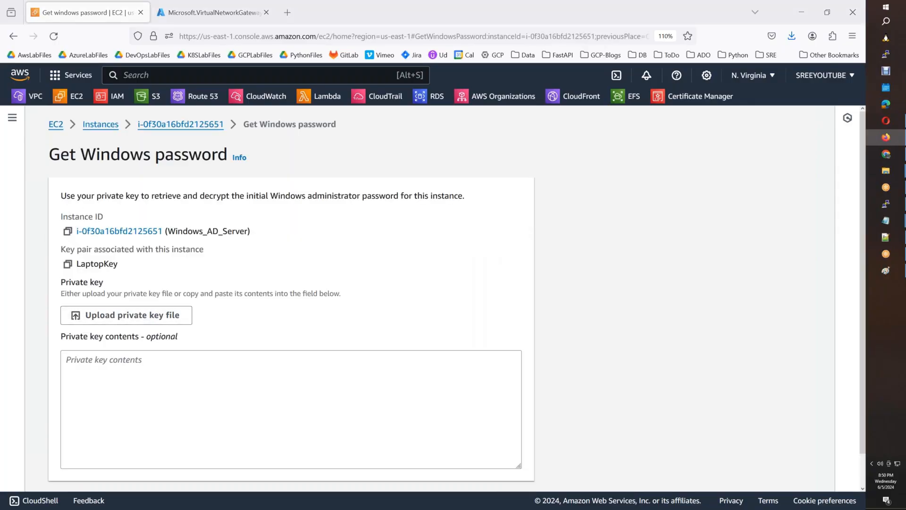
pyautogui.click(126, 315)
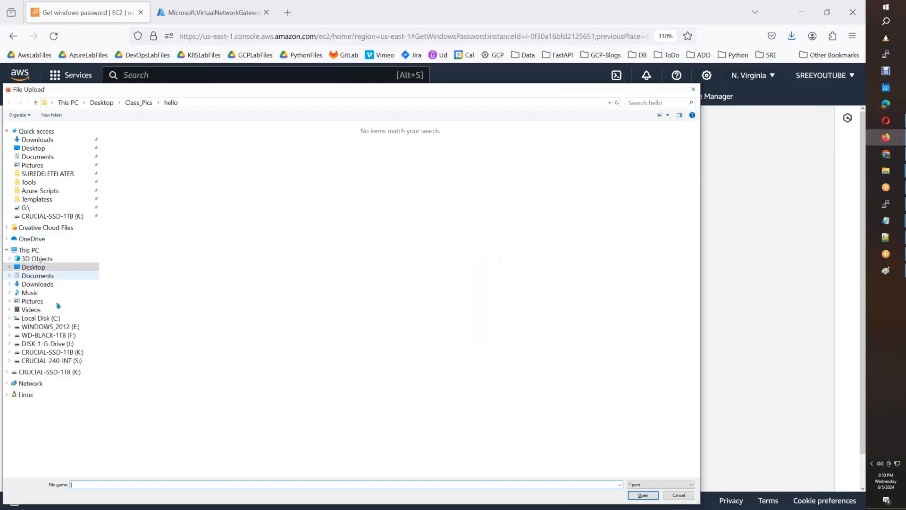
pyautogui.click(48, 319)
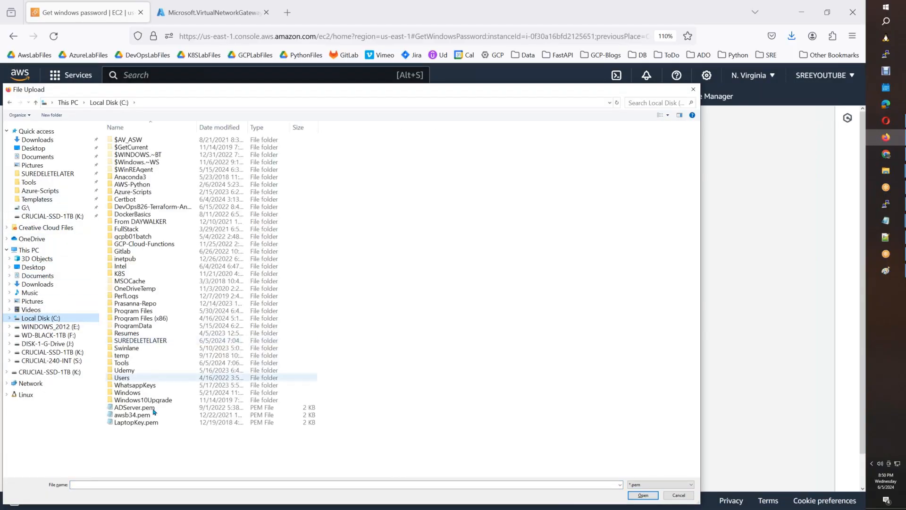
pyautogui.click(144, 422)
pyautogui.click(647, 496)
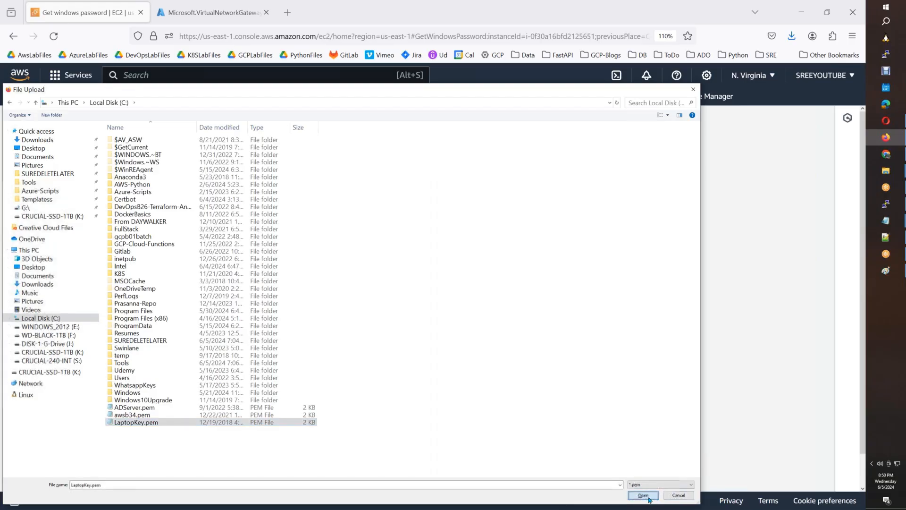
pyautogui.scroll(-2, 502, 375)
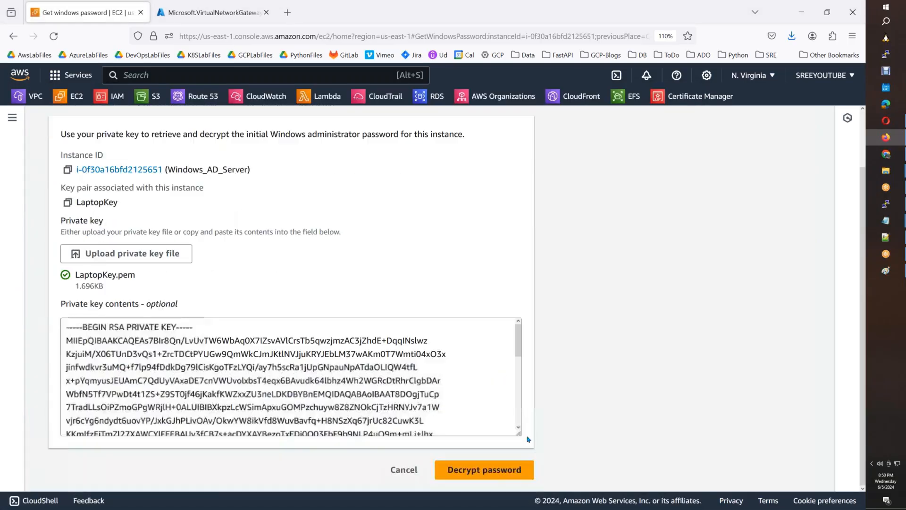
pyautogui.click(485, 470)
pyautogui.scroll(-2, 131, 437)
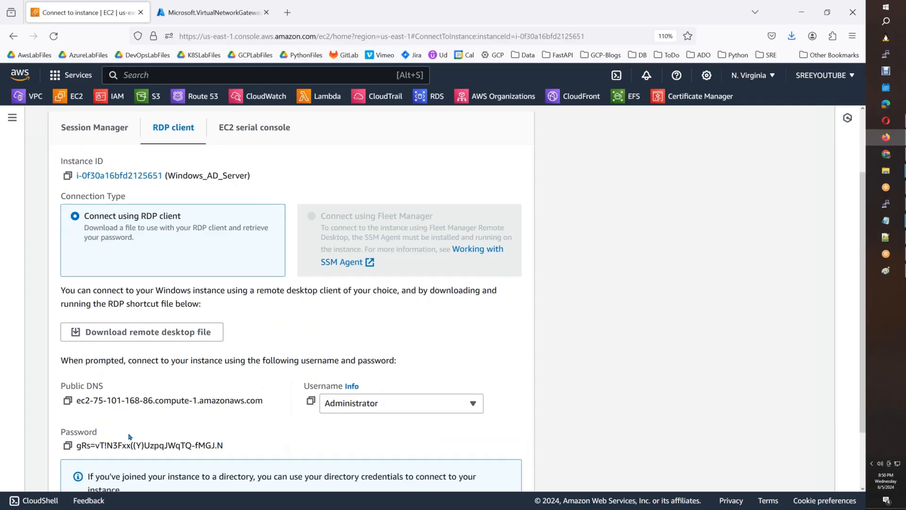
# Start a Remote Desktop connection to the instance's public DNS name.
pyautogui.click(68, 330)
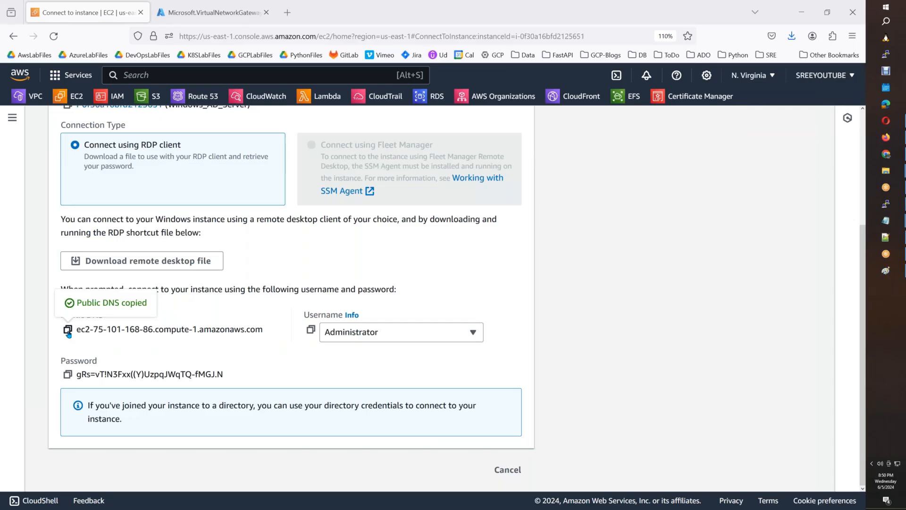
pyautogui.hotkey('ctrl', 'v')
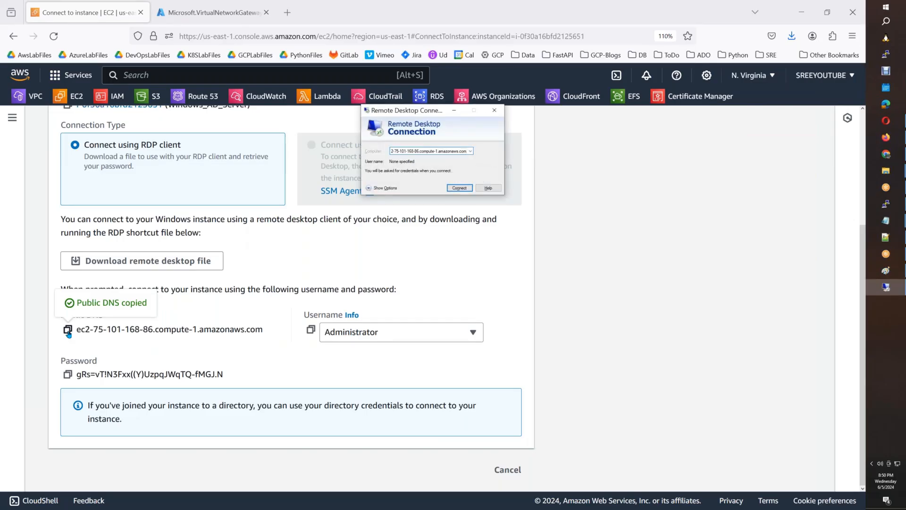
pyautogui.press('Return')
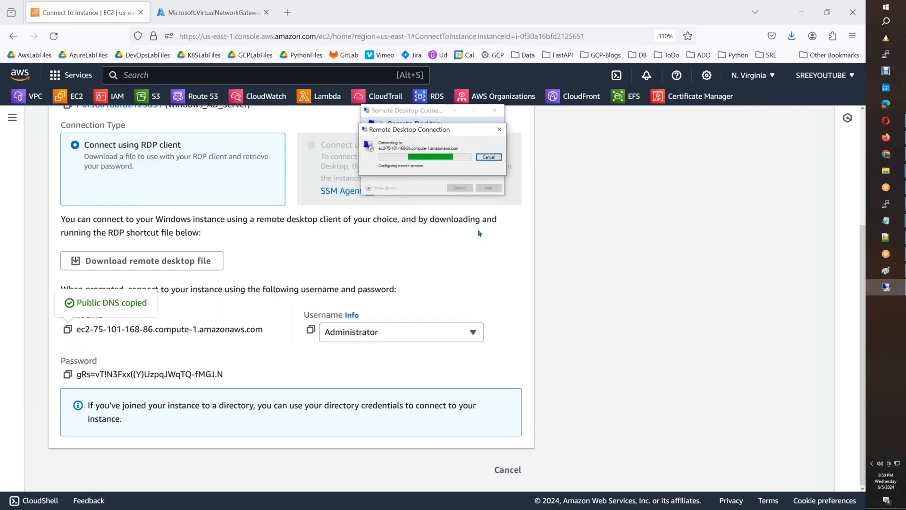
# Sign in as Administrator with the decrypted password and accept the server certificate.
pyautogui.write('A')
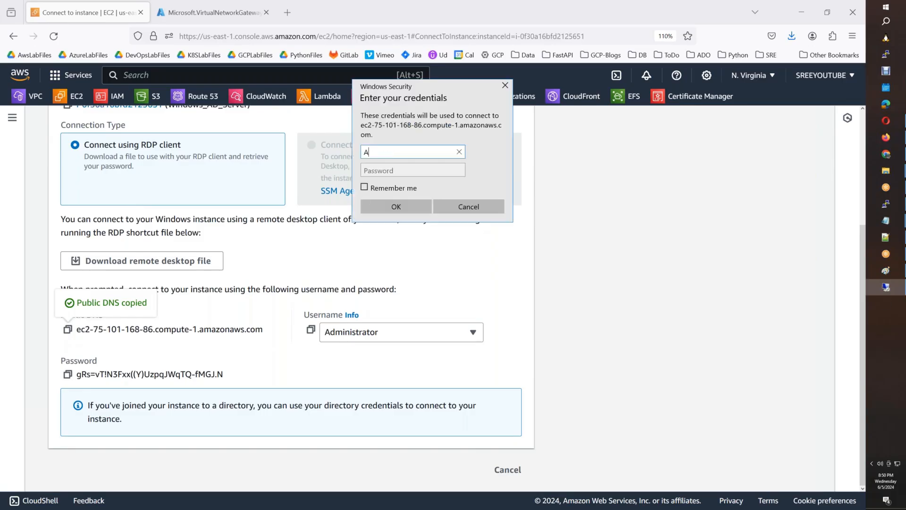
pyautogui.write('dministrator')
pyautogui.press('Tab')
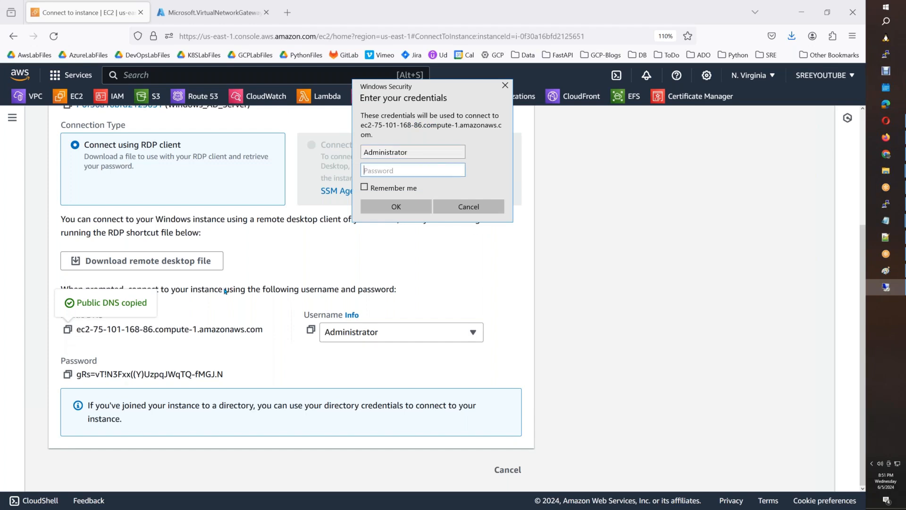
pyautogui.click(68, 375)
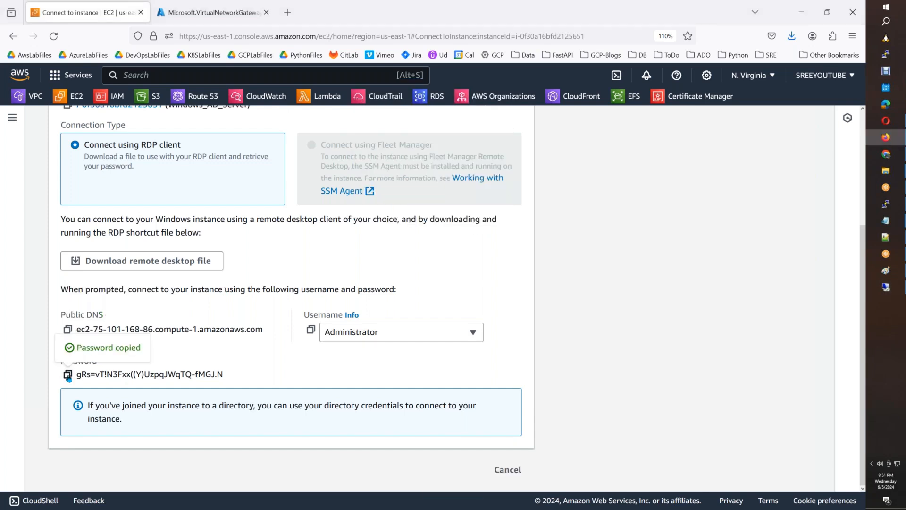
pyautogui.hotkey('alt', 'Tab')
pyautogui.hotkey('ctrl', 'v')
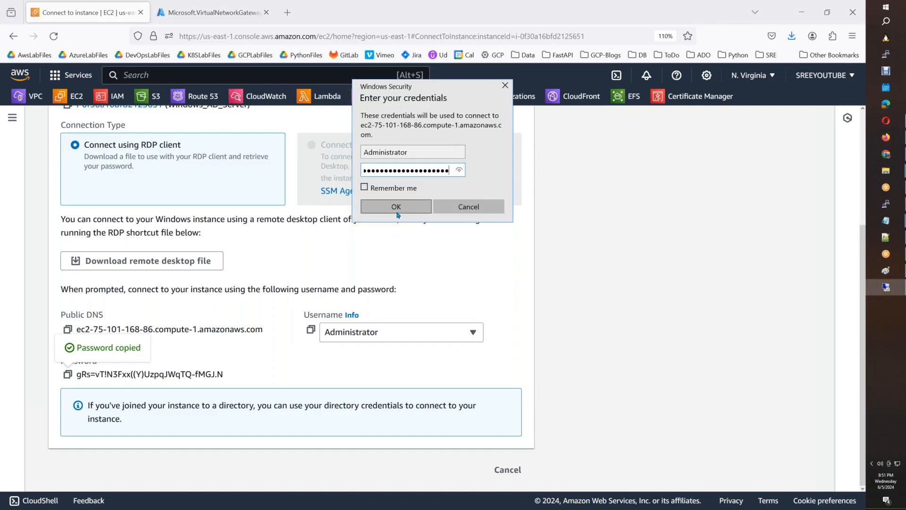
pyautogui.click(396, 208)
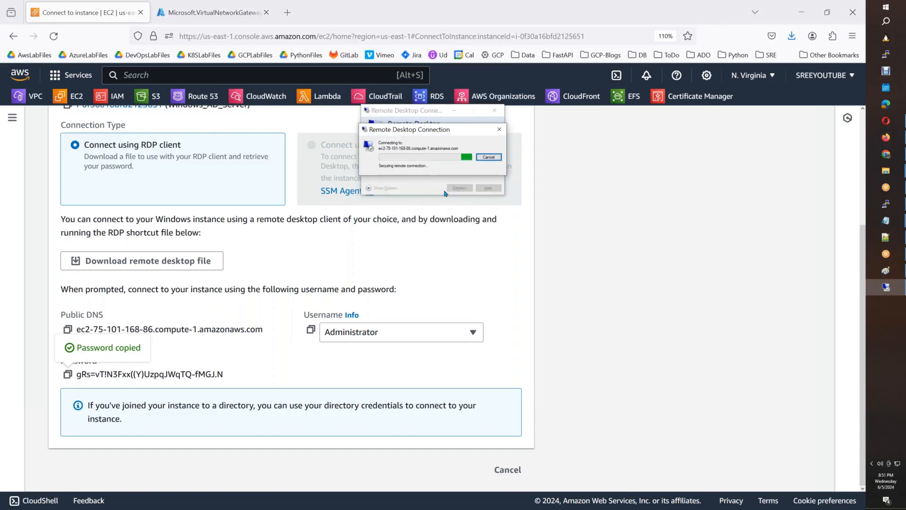
pyautogui.click(449, 212)
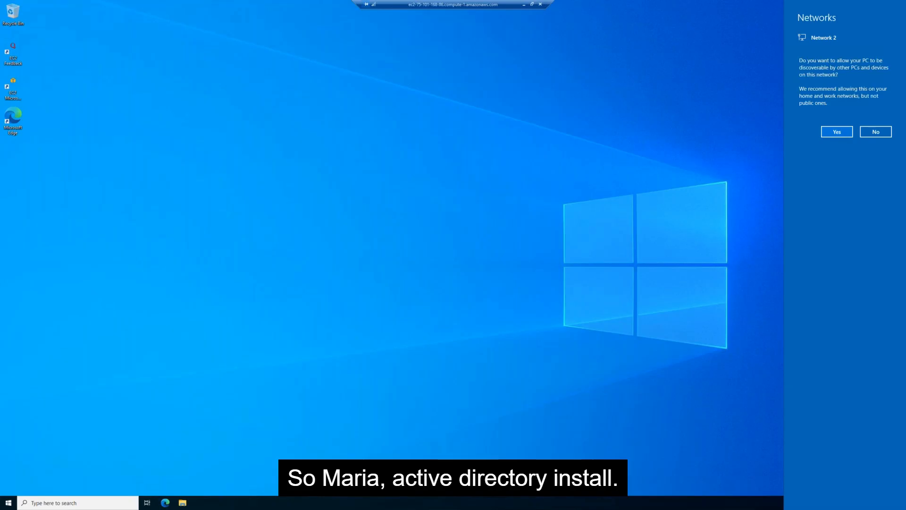
# Allow Windows_AD_Server to be discoverable on the network.
pyautogui.click(837, 131)
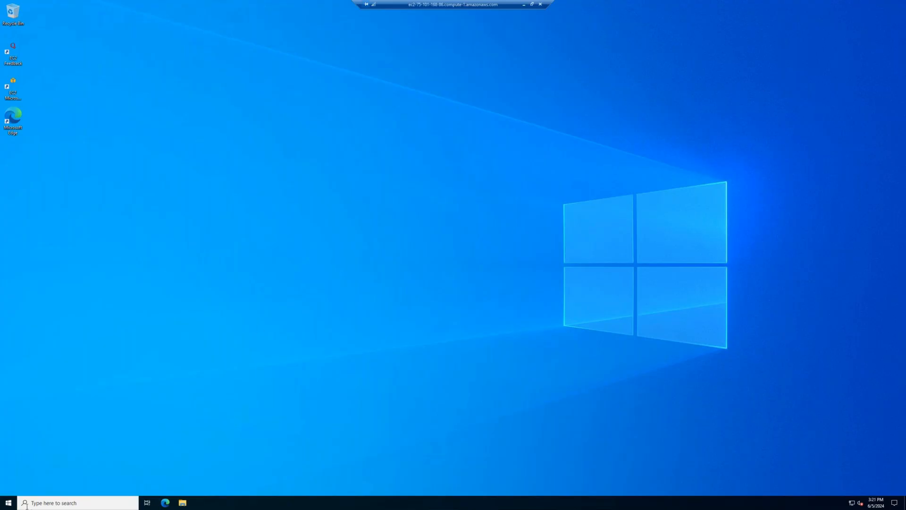
# Launch Server Manager and dismiss the Admin Center notice permanently.
pyautogui.click(8, 502)
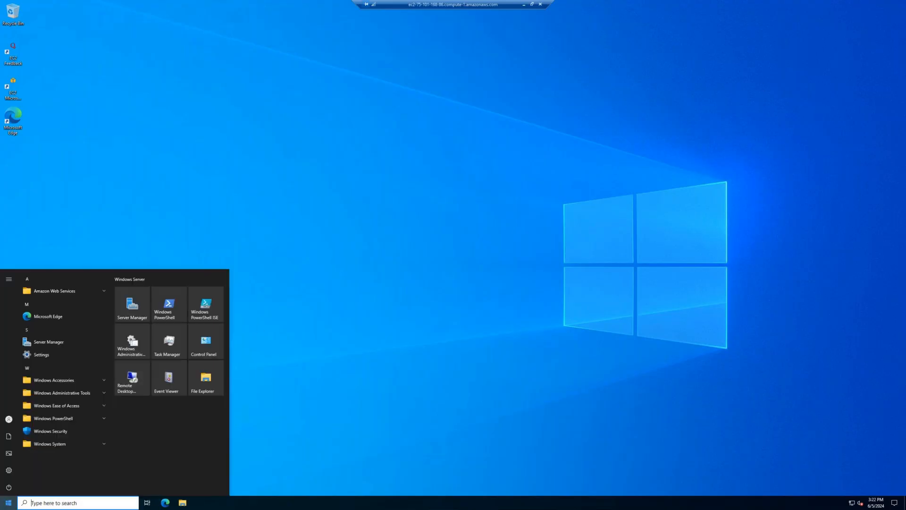
pyautogui.click(137, 318)
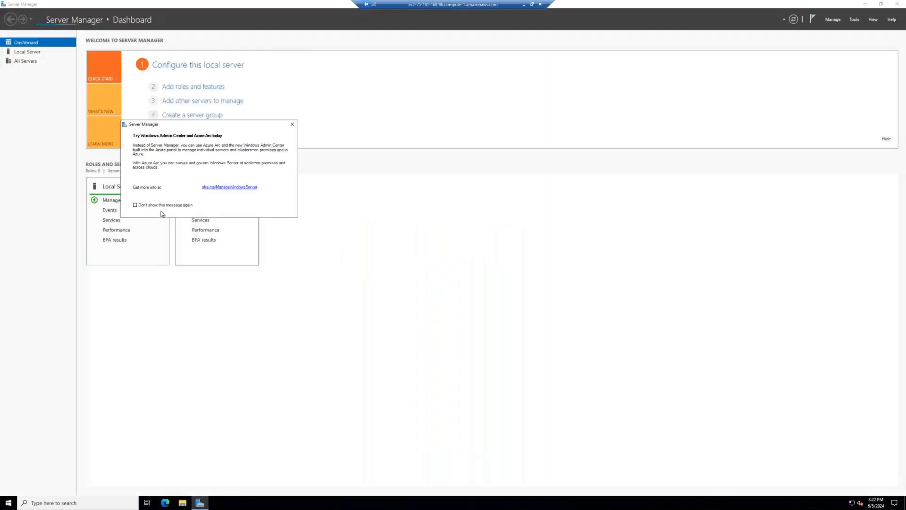
pyautogui.click(148, 207)
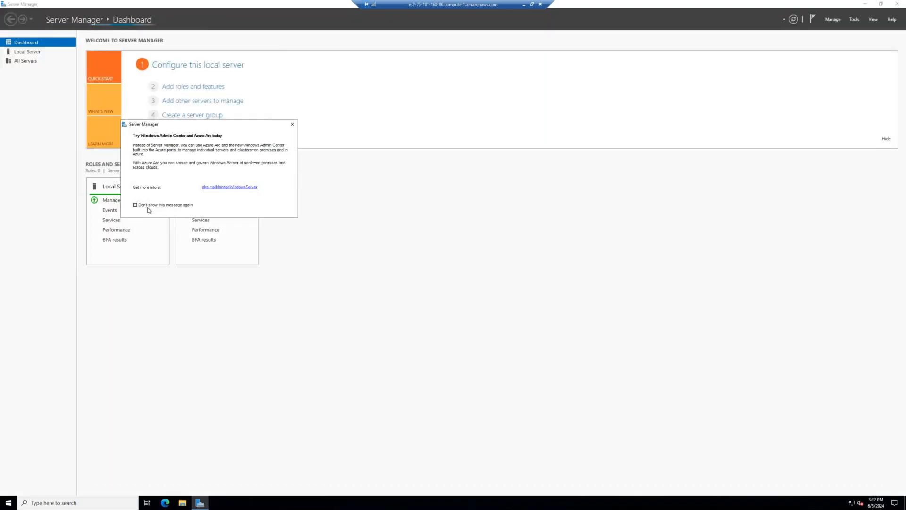
pyautogui.click(293, 125)
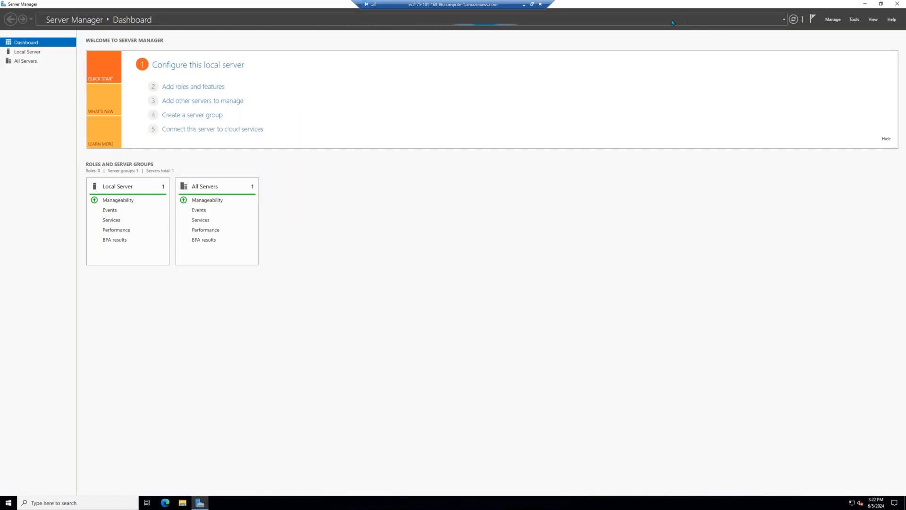
# Try Manage > Add Roles and Features and acknowledge the inventory collection notice.
pyautogui.click(831, 21)
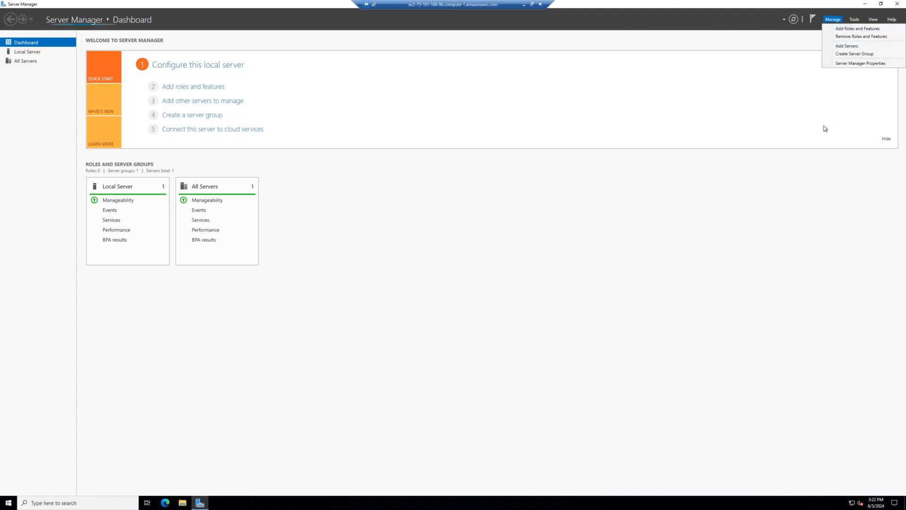
pyautogui.click(835, 20)
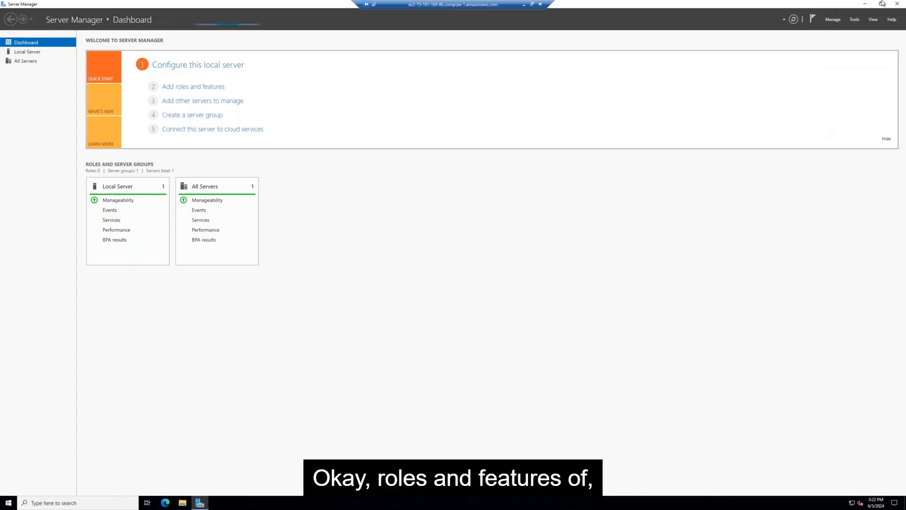
pyautogui.click(834, 20)
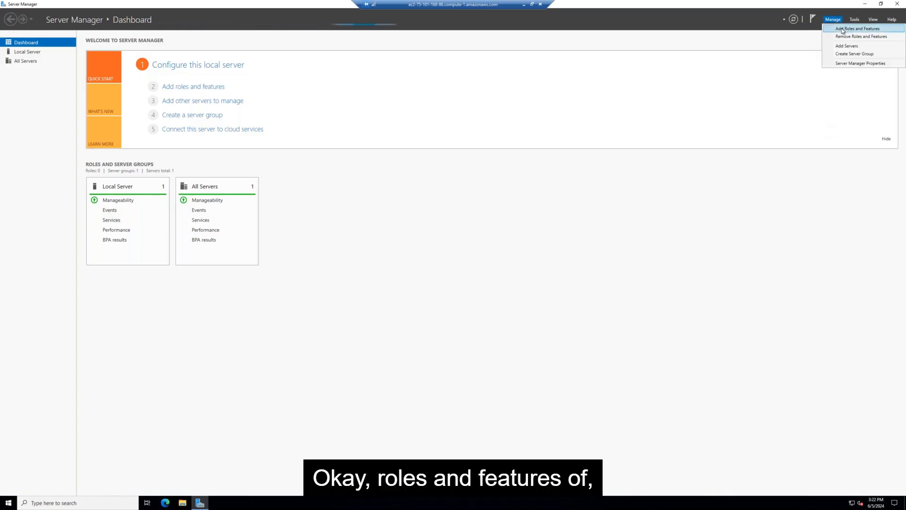
pyautogui.click(844, 31)
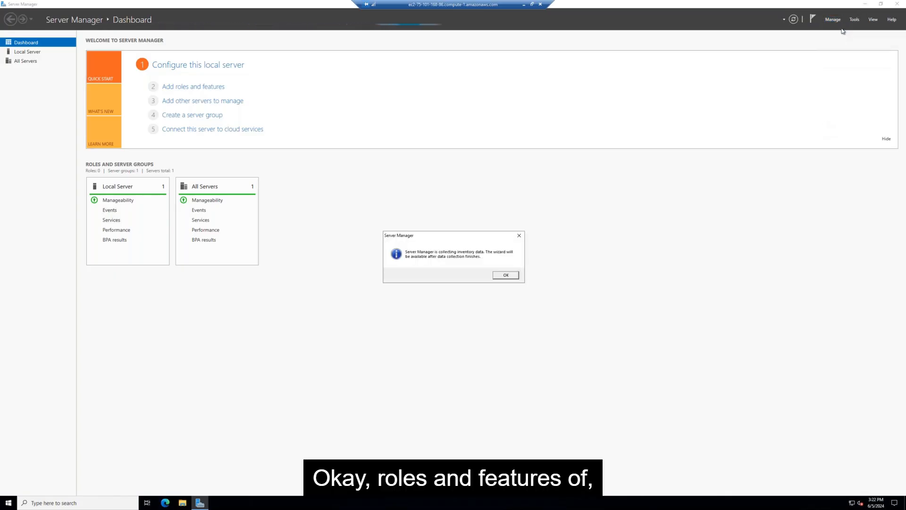
pyautogui.click(510, 275)
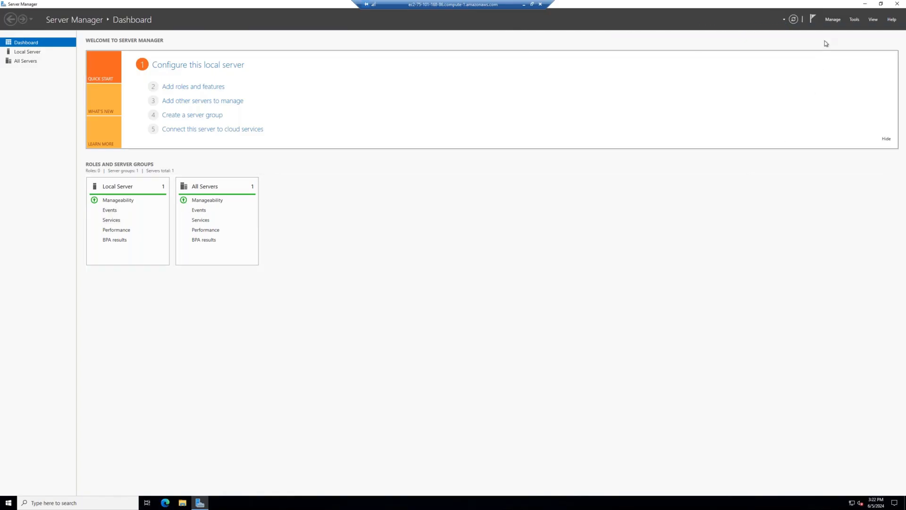
pyautogui.click(832, 21)
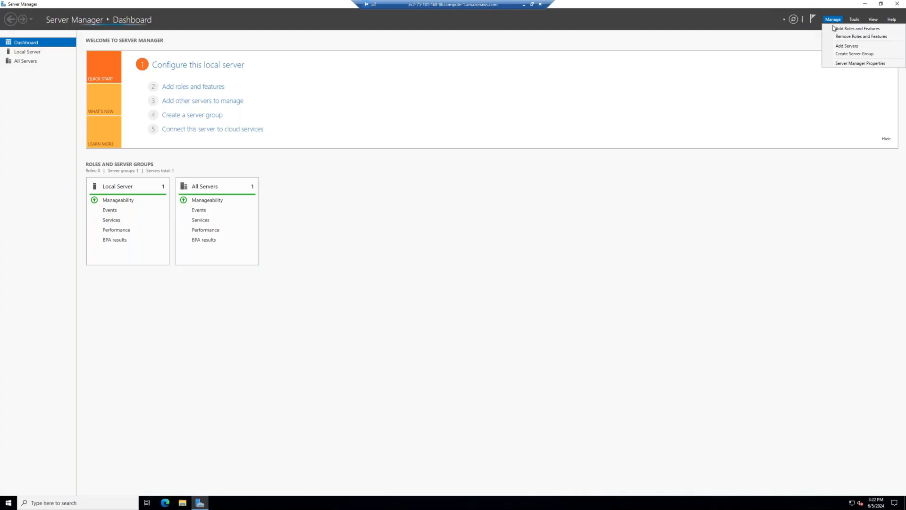
# Install the Active Directory Domain Services role with its required management features via role-based installation.
pyautogui.click(835, 30)
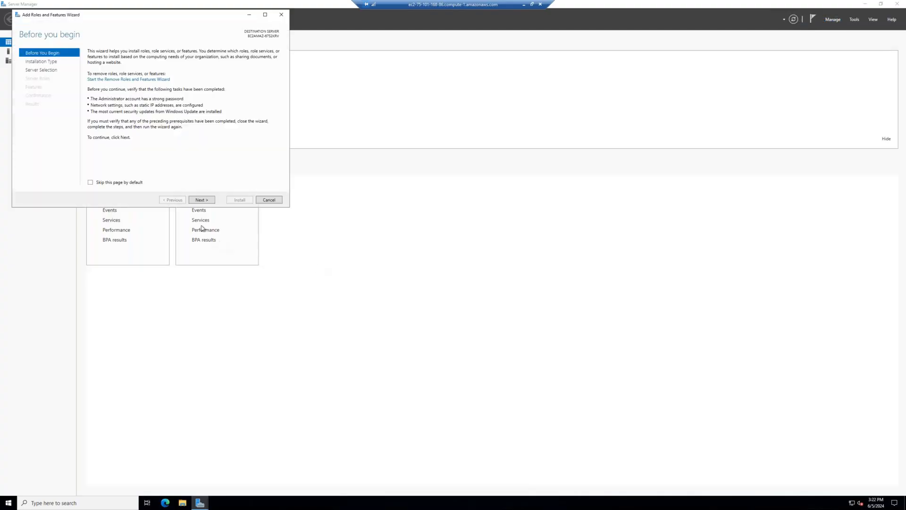
pyautogui.click(204, 202)
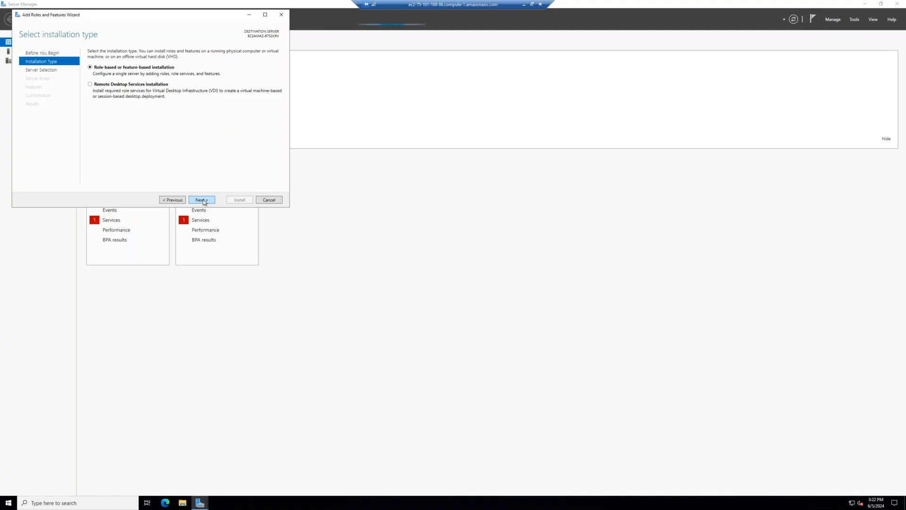
pyautogui.click(204, 202)
pyautogui.click(202, 201)
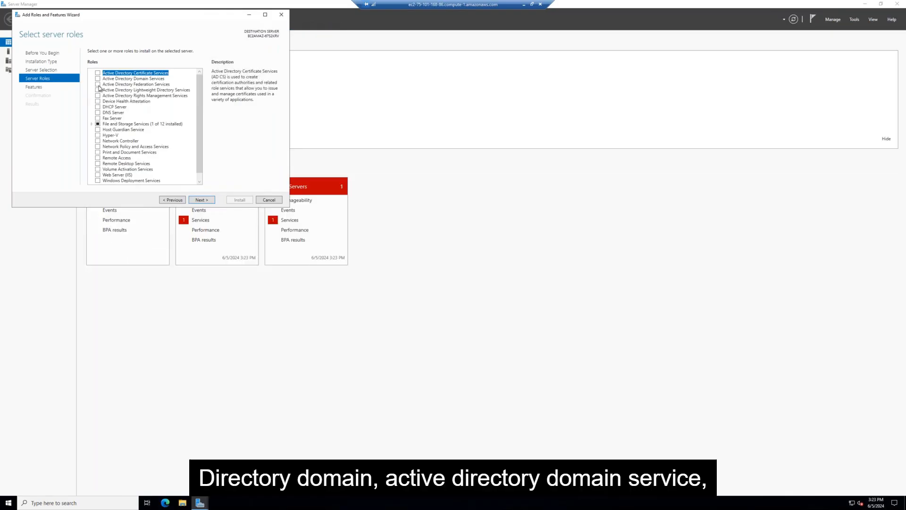
pyautogui.click(132, 79)
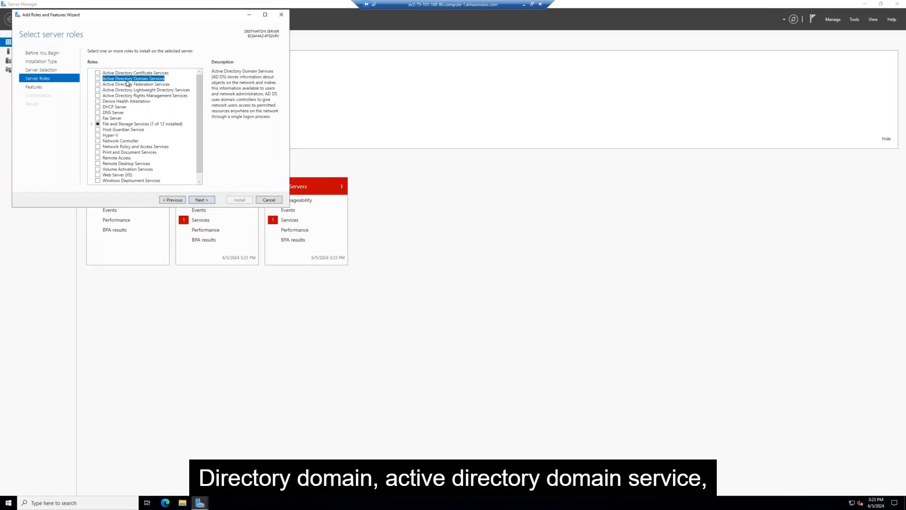
pyautogui.click(98, 79)
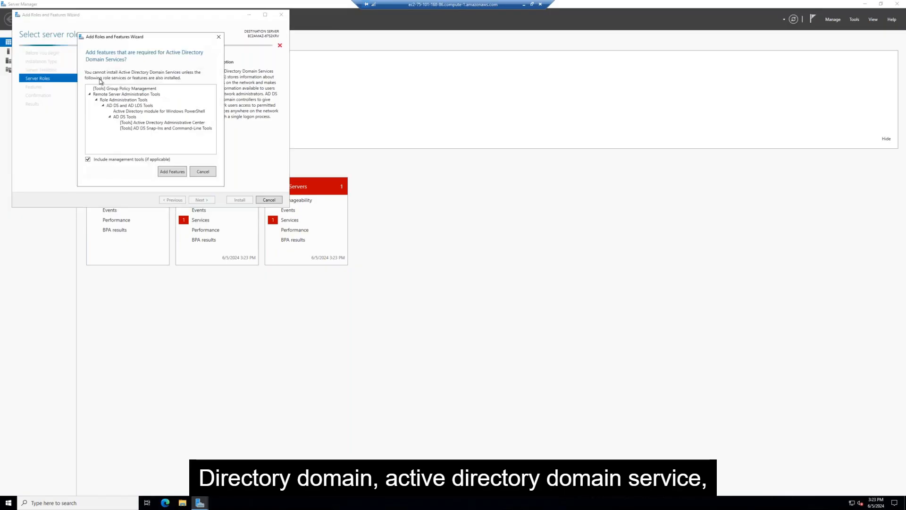
pyautogui.click(185, 171)
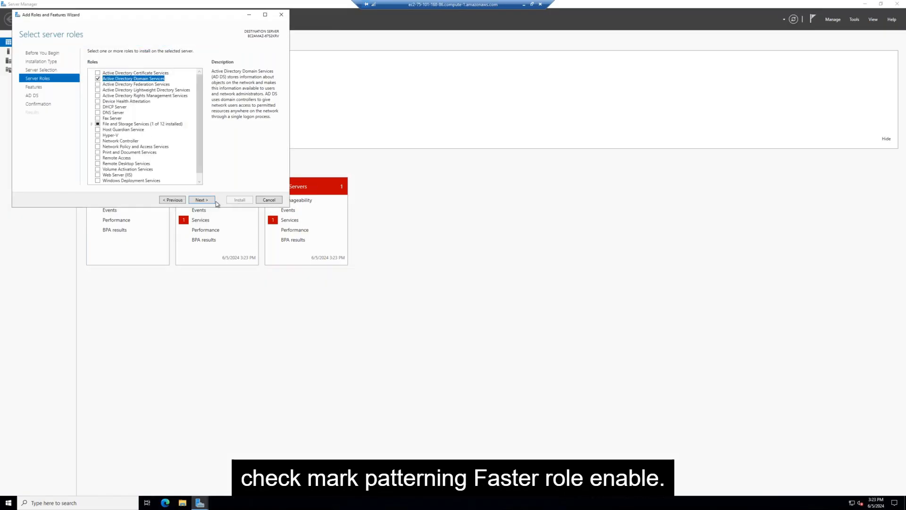
pyautogui.click(202, 200)
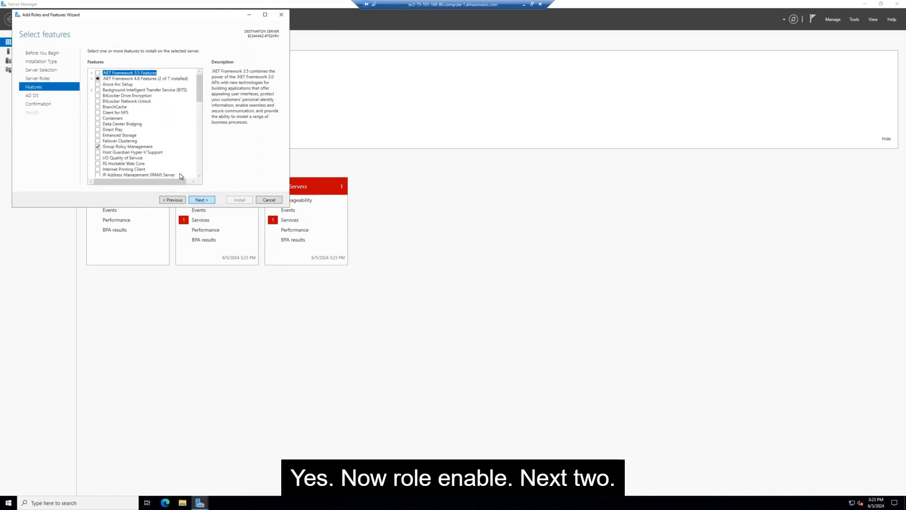
pyautogui.click(206, 200)
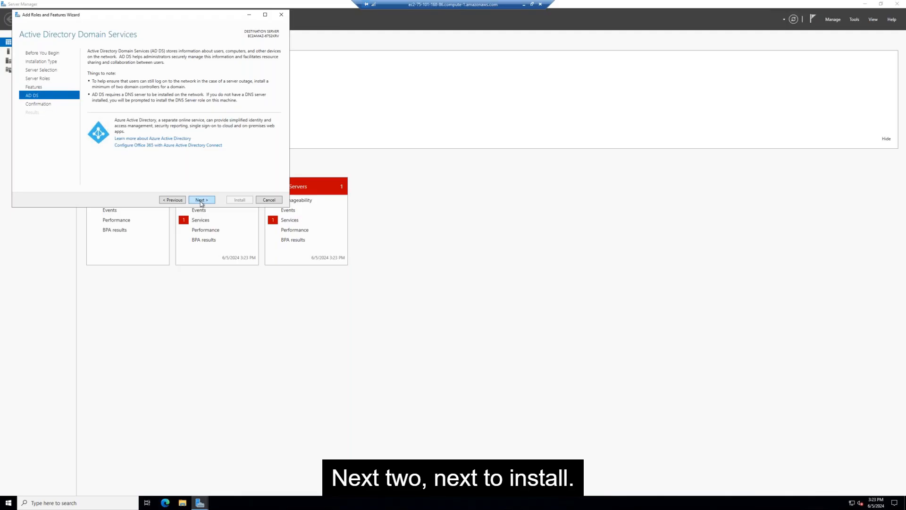
pyautogui.click(201, 200)
pyautogui.click(240, 201)
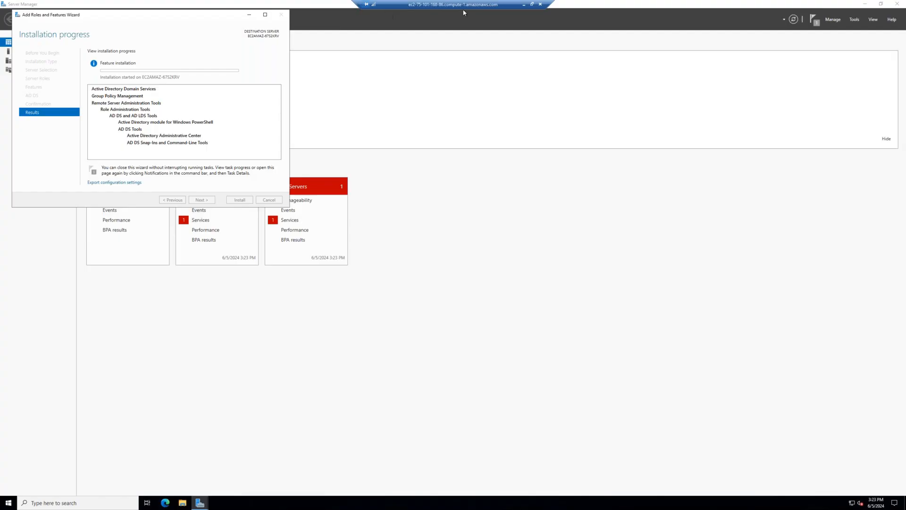
# Minimize the remote session and check the Azure virtual network gateway tab while AD DS installs.
pyautogui.click(524, 5)
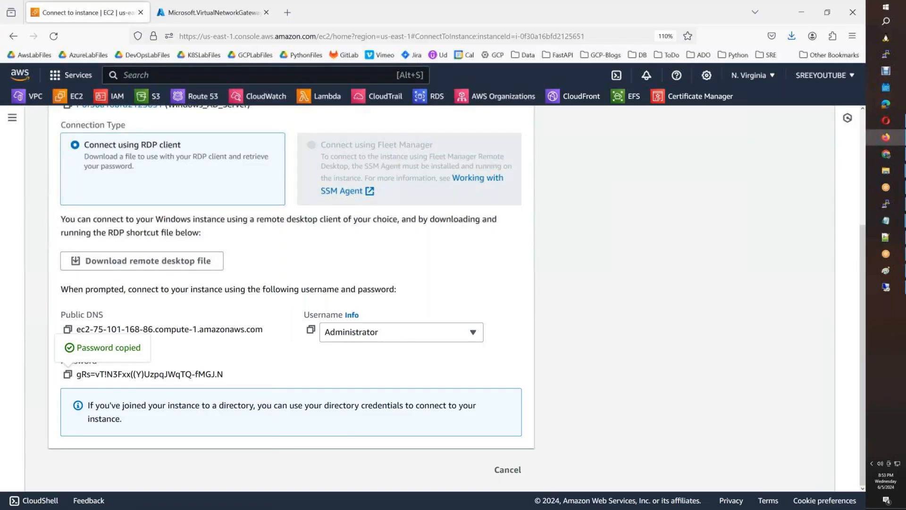
pyautogui.click(224, 18)
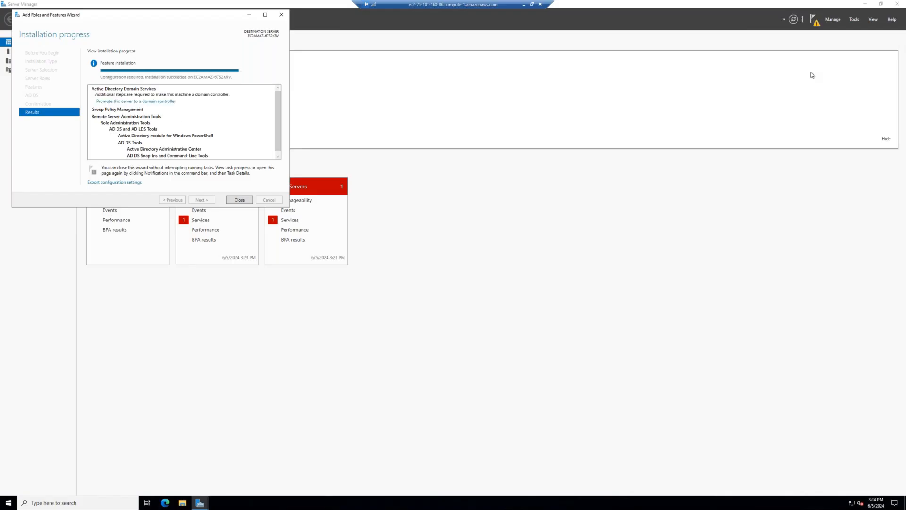
# Close the finished installation wizard and launch promotion of this server to a domain controller.
pyautogui.click(240, 200)
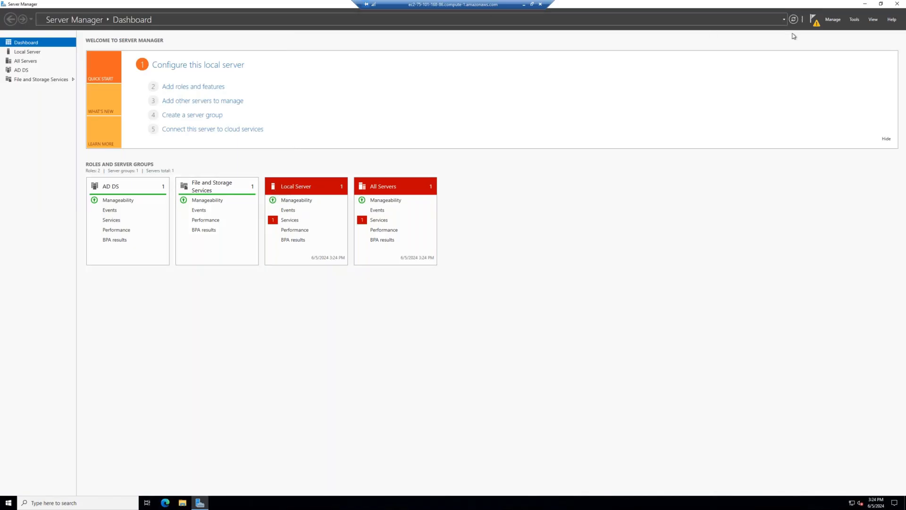
pyautogui.click(818, 27)
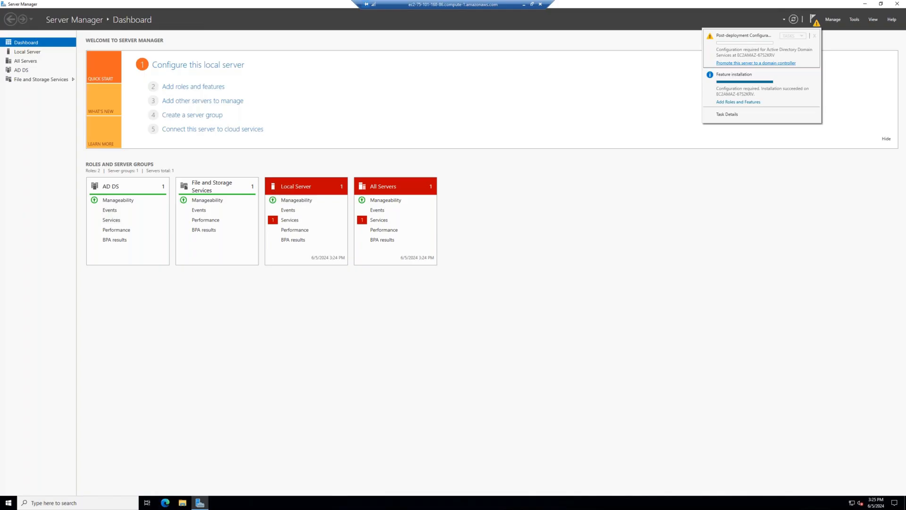
pyautogui.click(755, 63)
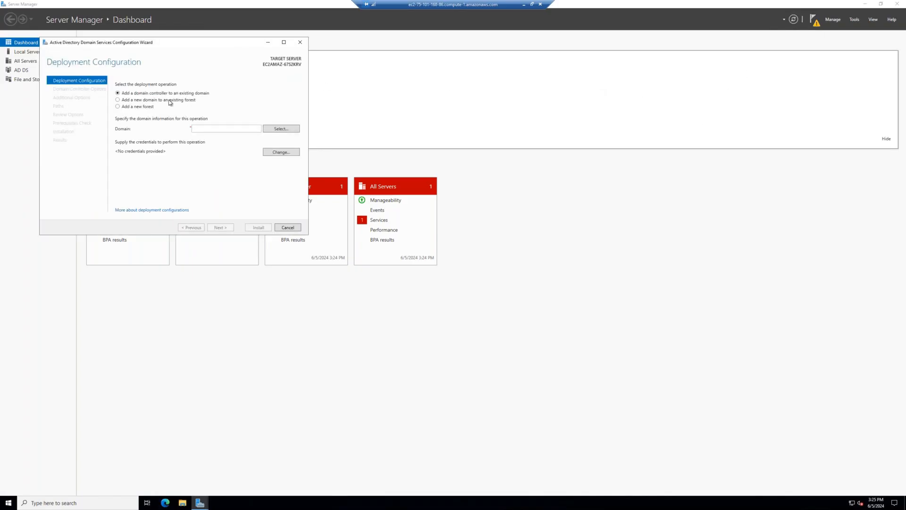
# Add a new forest with root domain awsb60.com and enter the DSRM password twice.
pyautogui.click(151, 108)
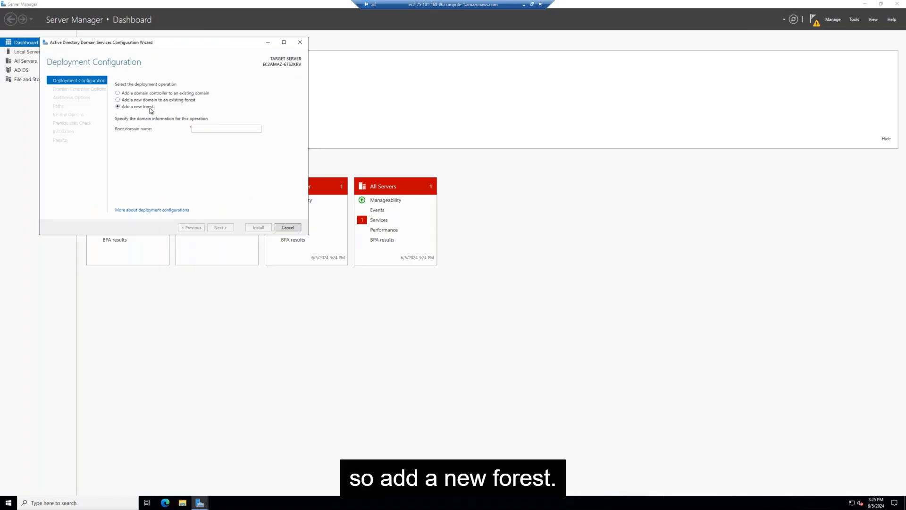
pyautogui.click(222, 127)
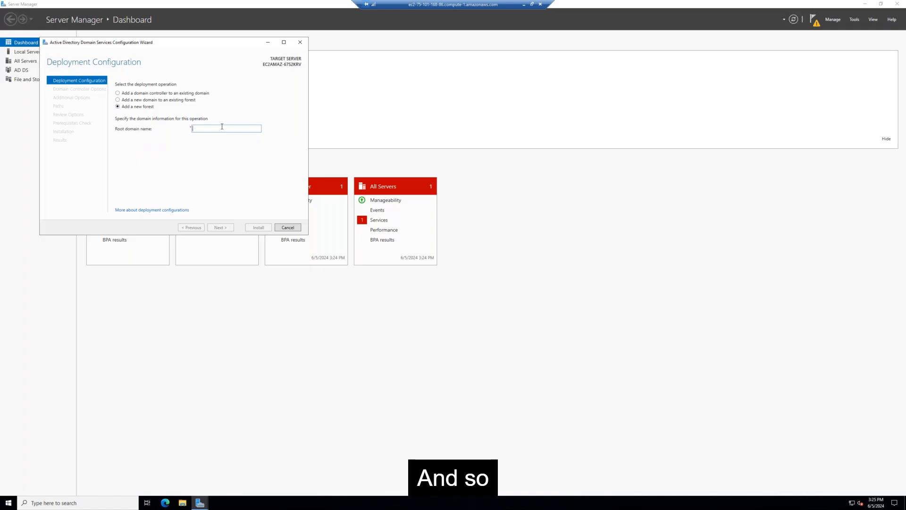
pyautogui.write('awsb')
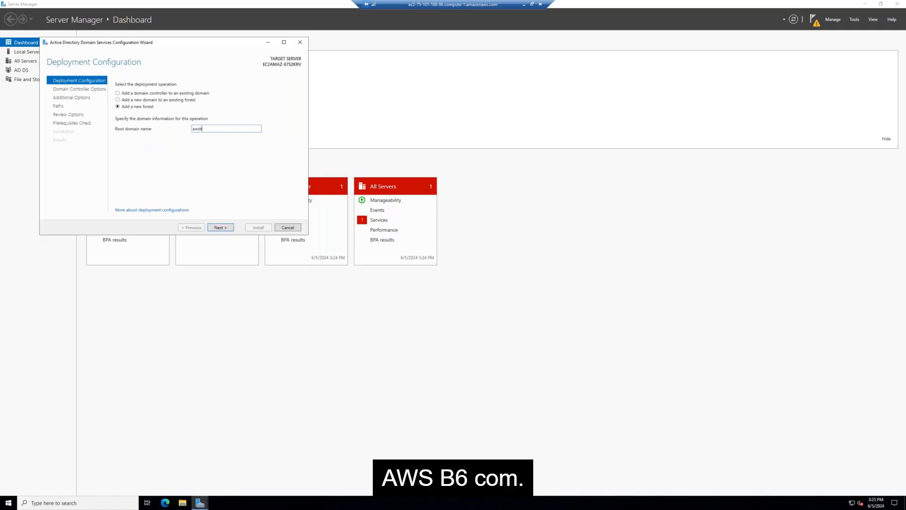
pyautogui.write('60.com')
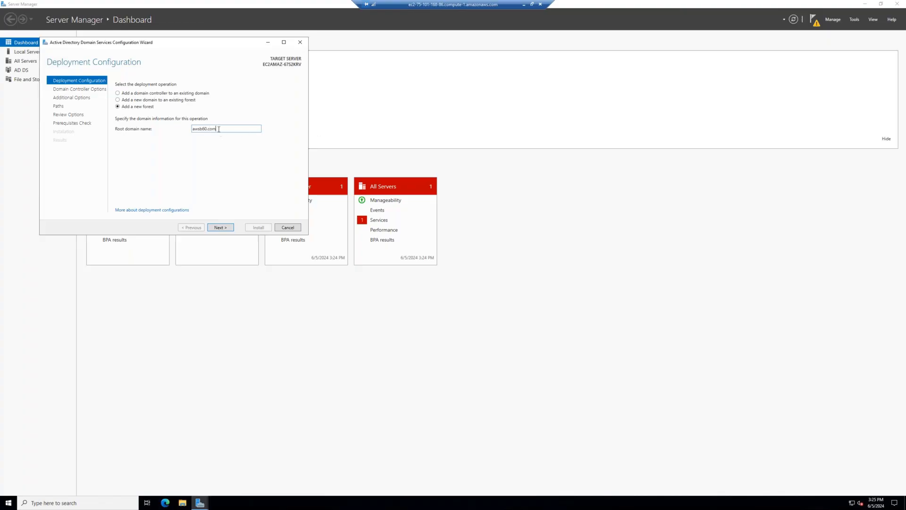
pyautogui.click(220, 228)
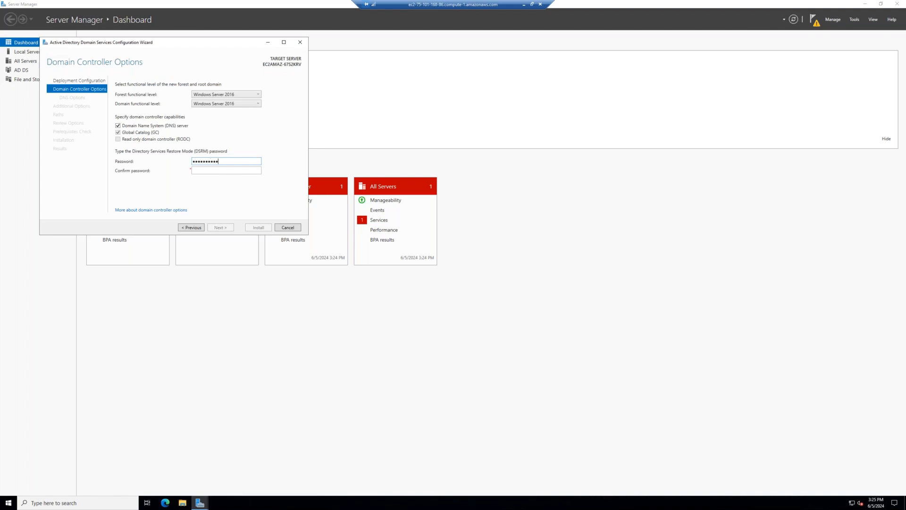
pyautogui.write('P•••••••••••')
pyautogui.click(220, 228)
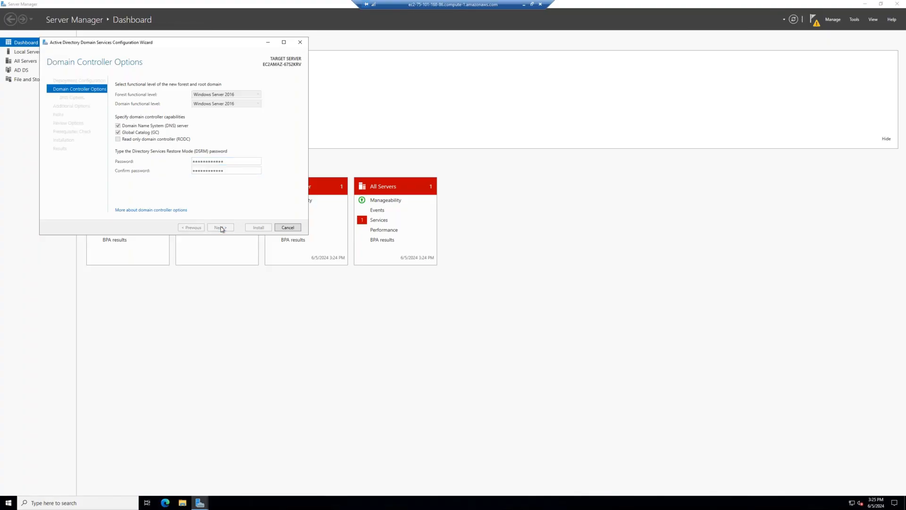
# Accept the default DNS options, NetBIOS name AWSB60, paths and review, then install the domain controller.
pyautogui.click(220, 227)
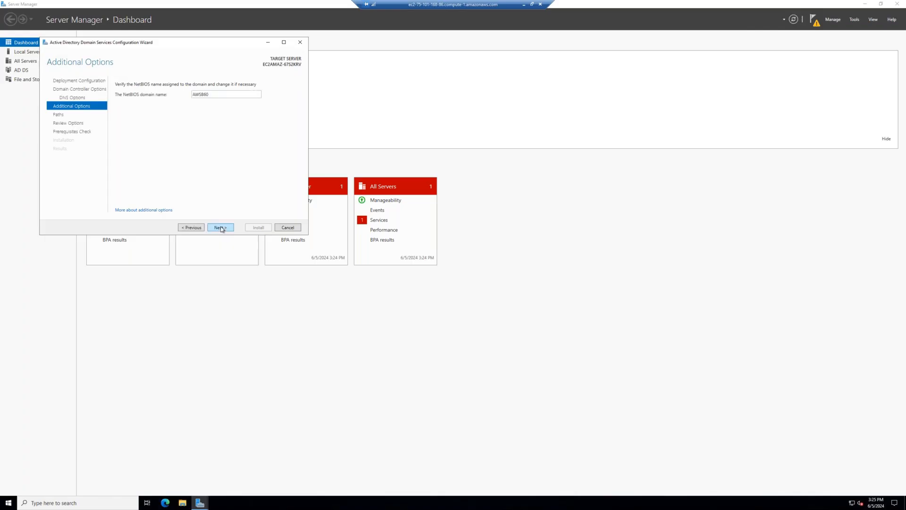
pyautogui.click(221, 228)
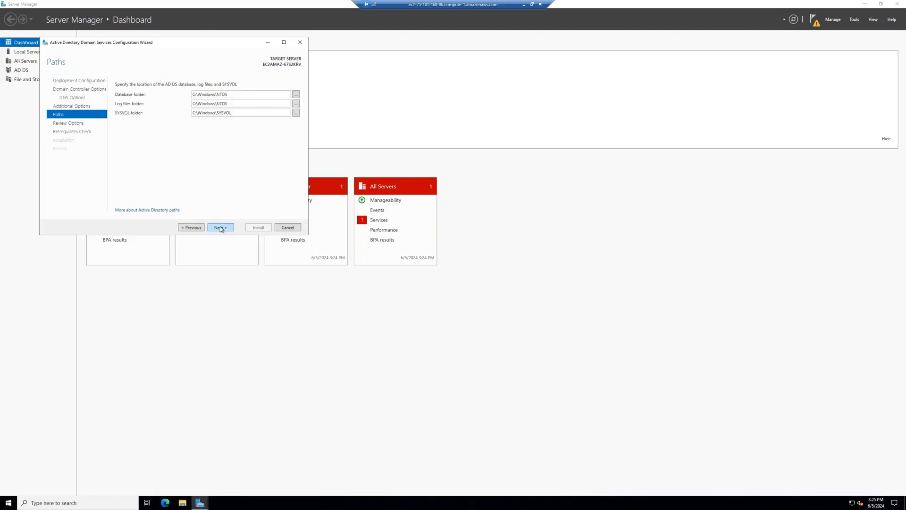
pyautogui.click(220, 227)
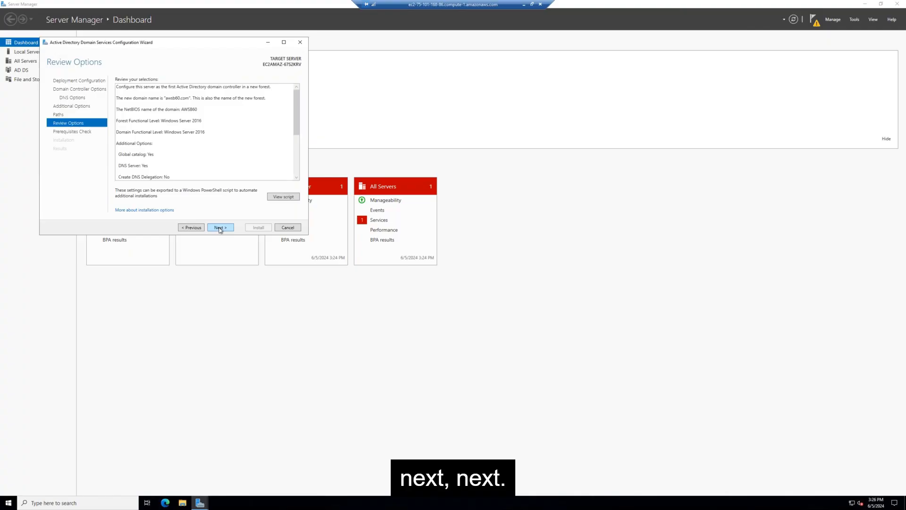
pyautogui.click(219, 227)
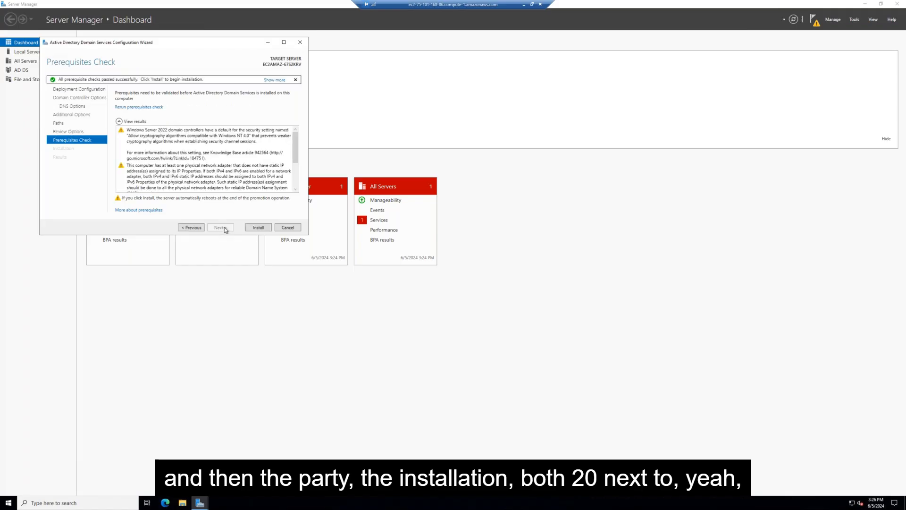
pyautogui.click(267, 231)
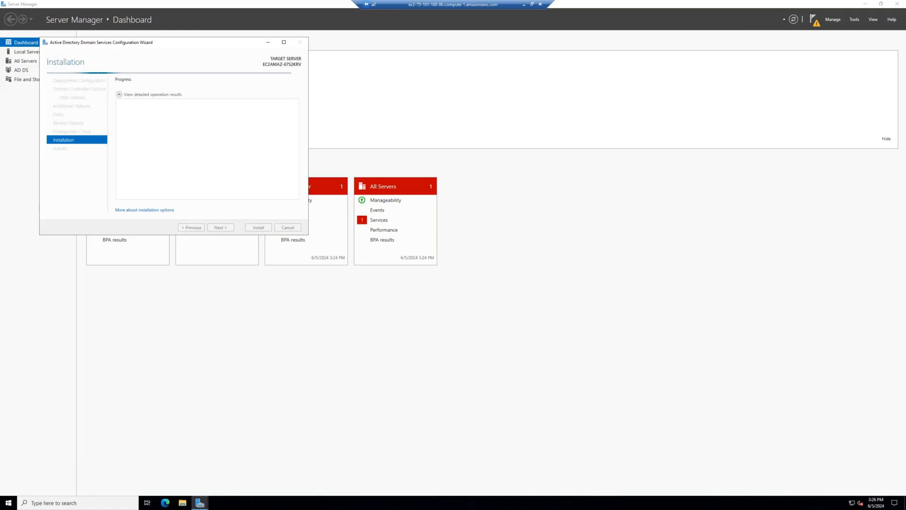
# Minimize the remote session and mark Azure VNG and Windows_AD on the VPN diagram.
pyautogui.click(524, 4)
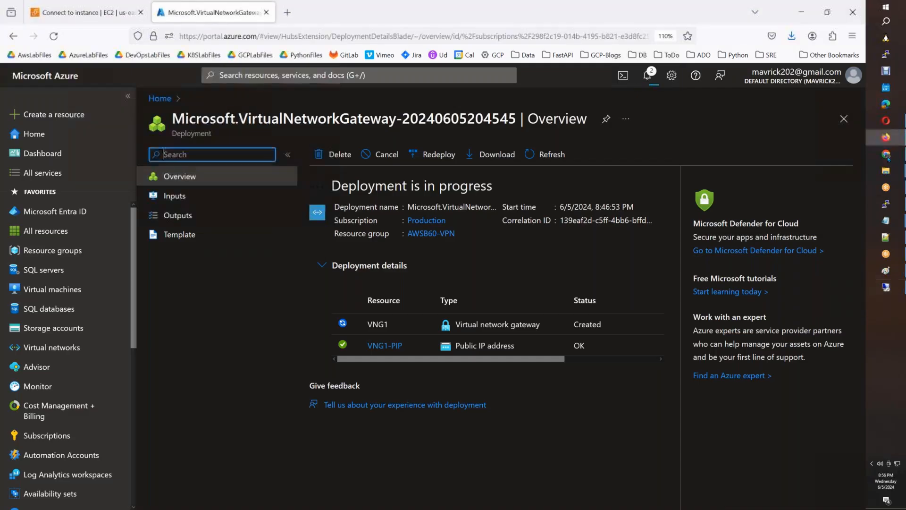
pyautogui.click(888, 270)
pyautogui.moveTo(596, 305); pyautogui.dragTo(700, 399)
pyautogui.click(471, 200)
pyautogui.moveTo(69, 274); pyautogui.dragTo(199, 337)
pyautogui.click(325, 270)
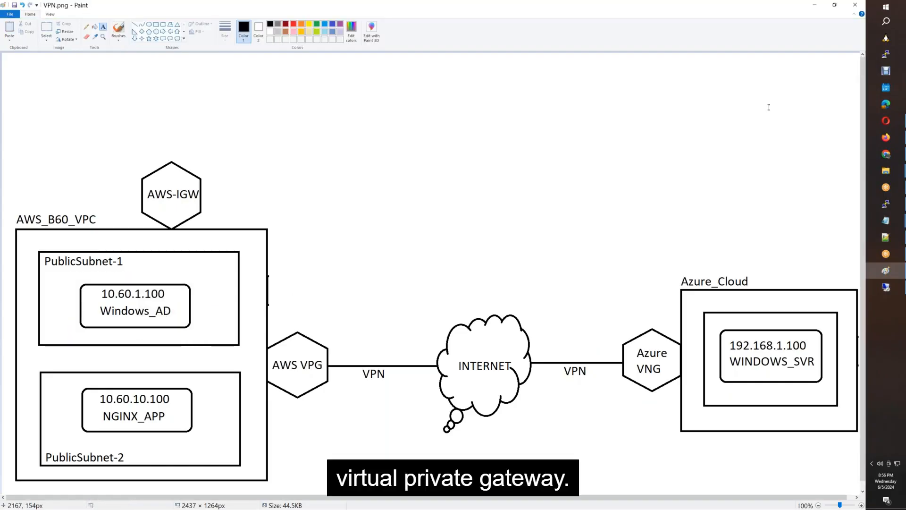
# Return to Firefox's AWS Connect to instance tab and bring up the VPC console link options.
pyautogui.click(887, 137)
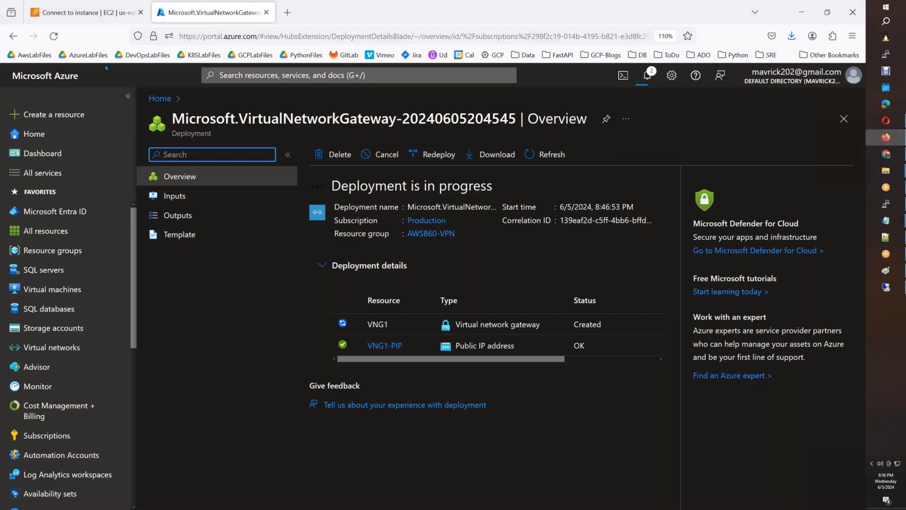
pyautogui.click(87, 12)
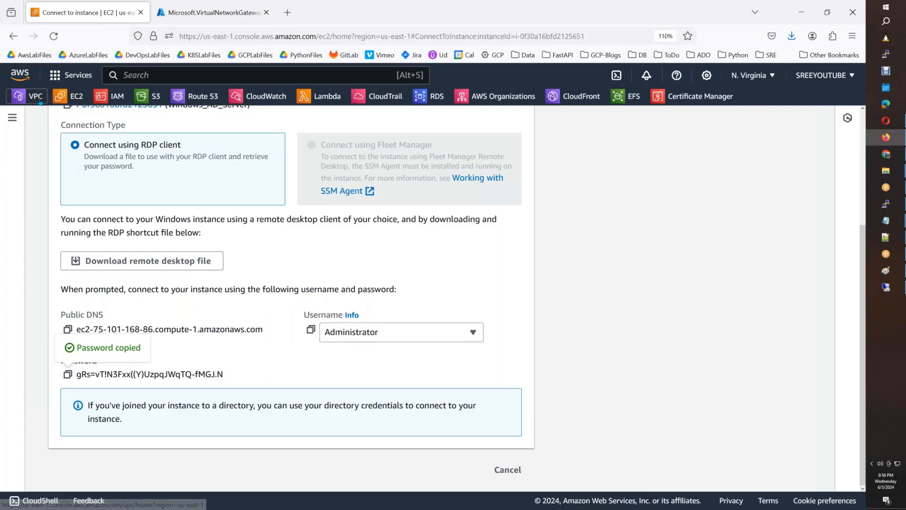
pyautogui.rightClick(55, 101)
# Open the VPC console in a new tab and go to Virtual private gateways.
pyautogui.click(57, 109)
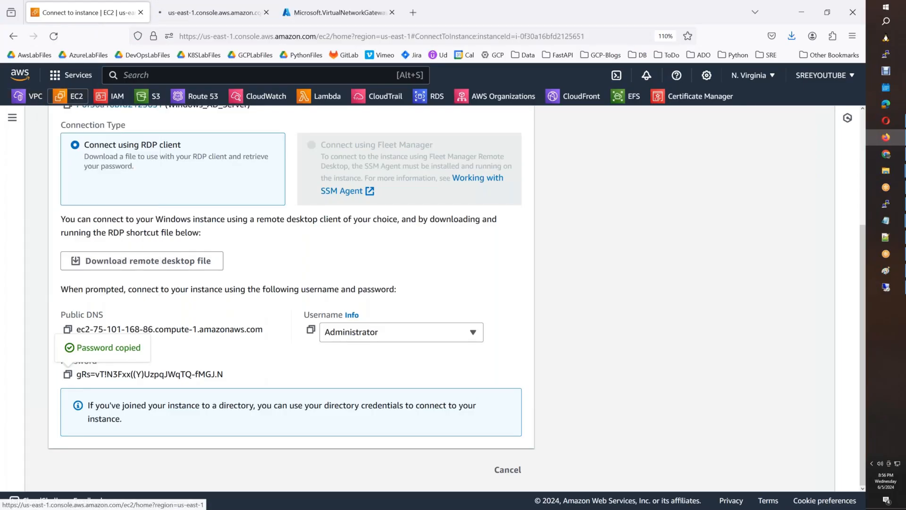
pyautogui.click(235, 17)
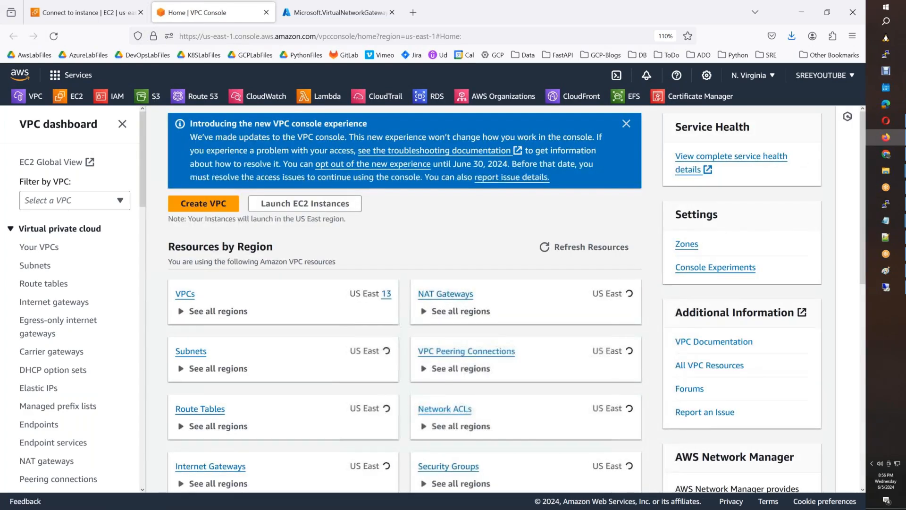
pyautogui.click(40, 246)
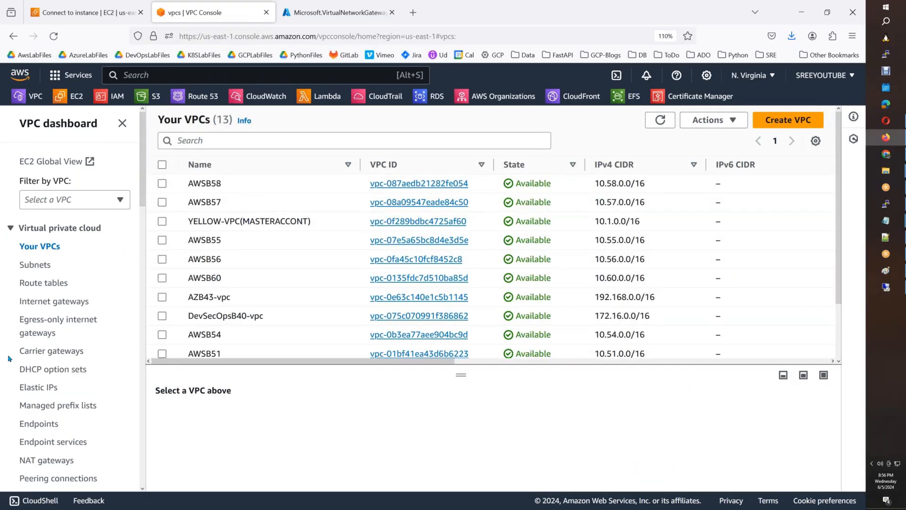
pyautogui.scroll(-6, 10, 361)
pyautogui.scroll(-4, 10, 361)
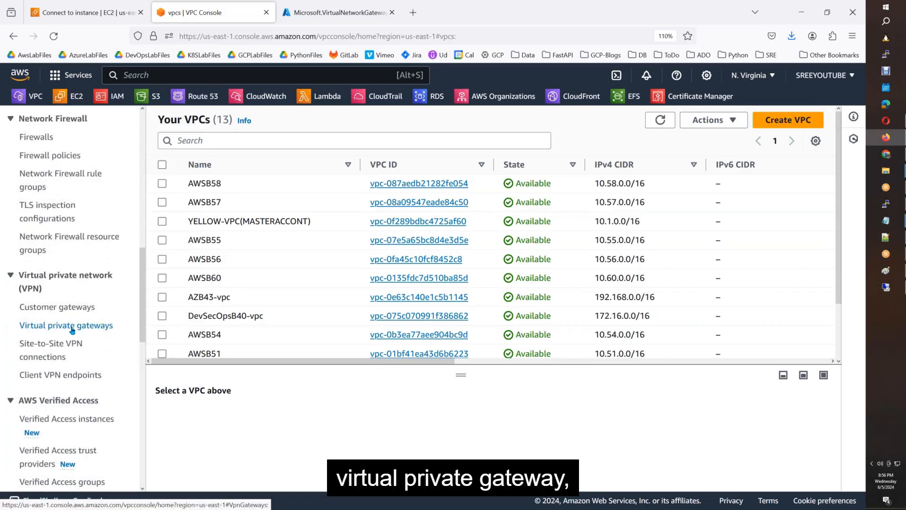
pyautogui.click(72, 330)
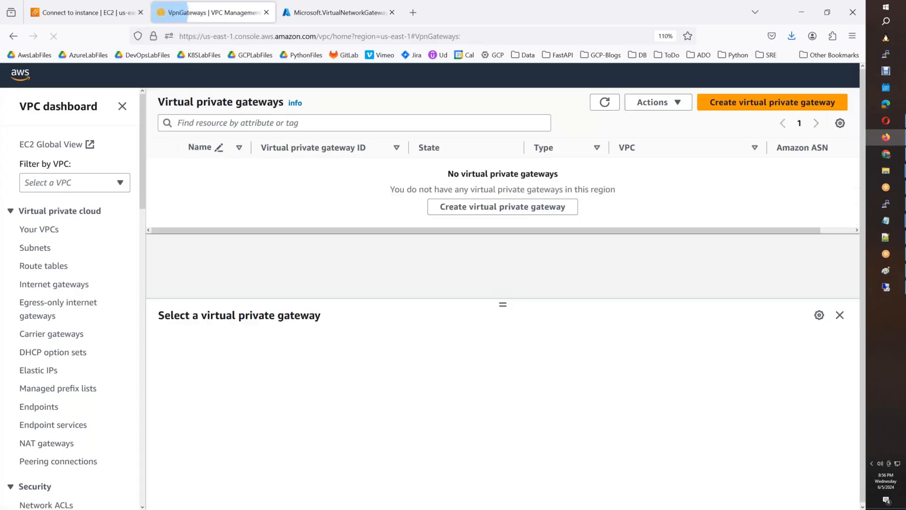
# Create virtual private gateway AWSB60-VPG with the default Amazon ASN, then select it.
pyautogui.click(441, 206)
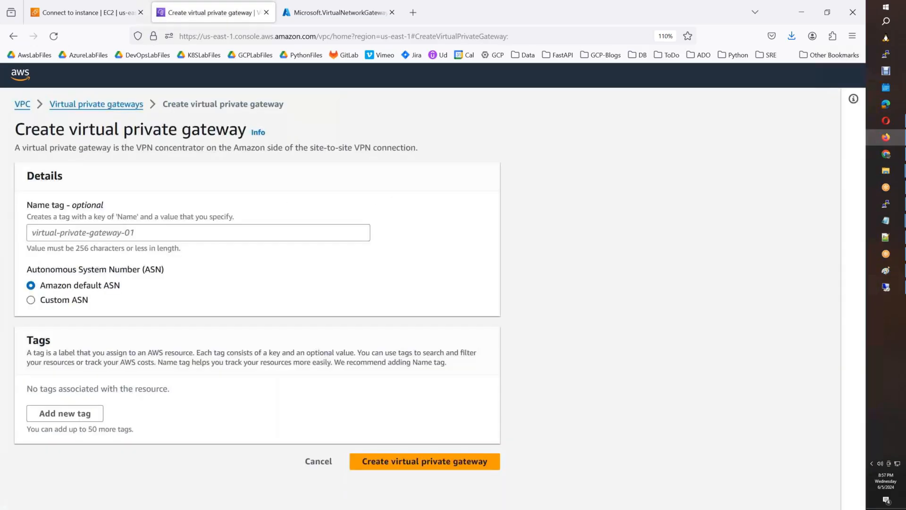
pyautogui.click(134, 233)
pyautogui.write('AWSB60-')
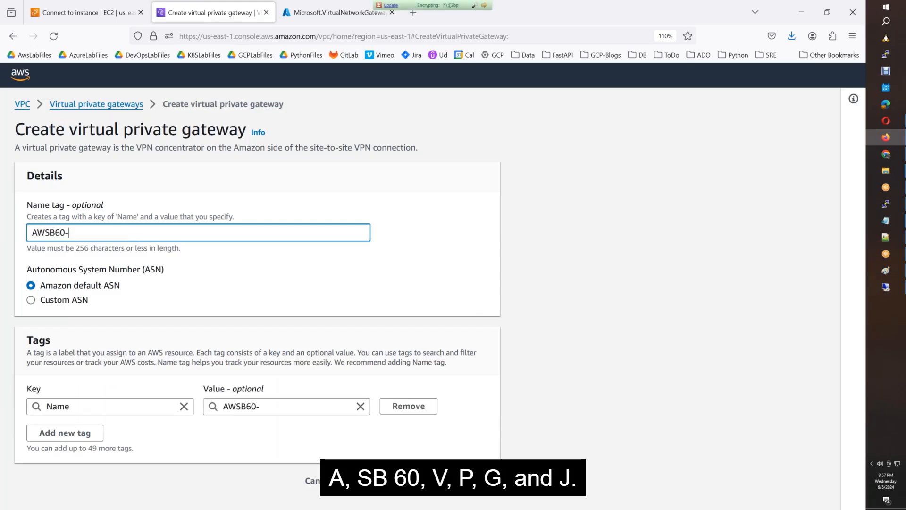
pyautogui.write('VPG')
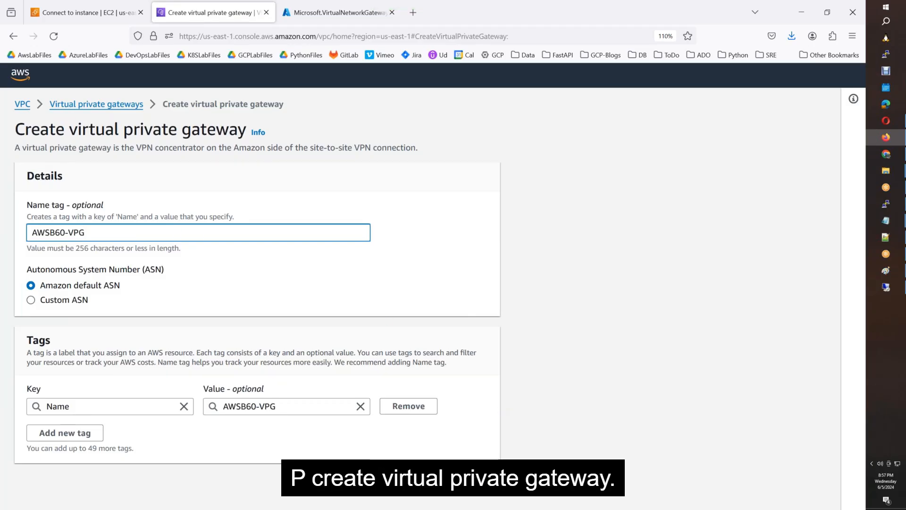
pyautogui.click(444, 480)
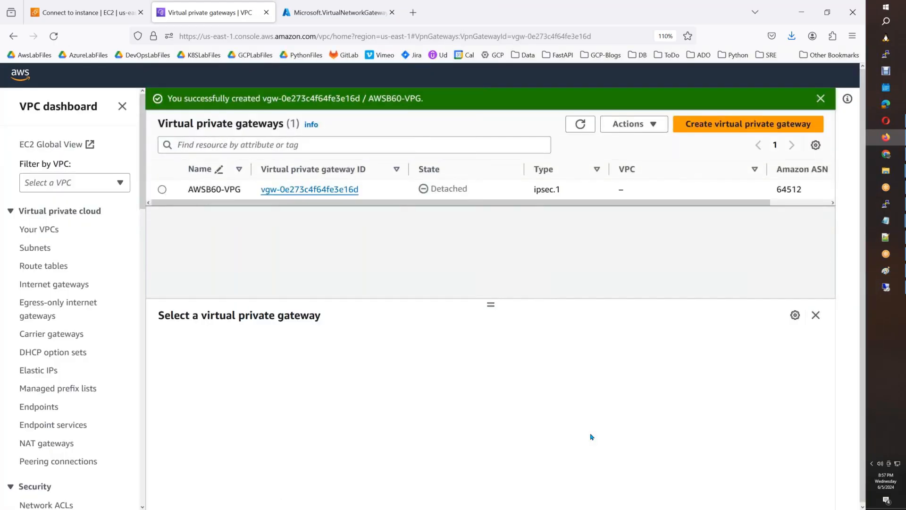
pyautogui.click(820, 99)
pyautogui.click(175, 169)
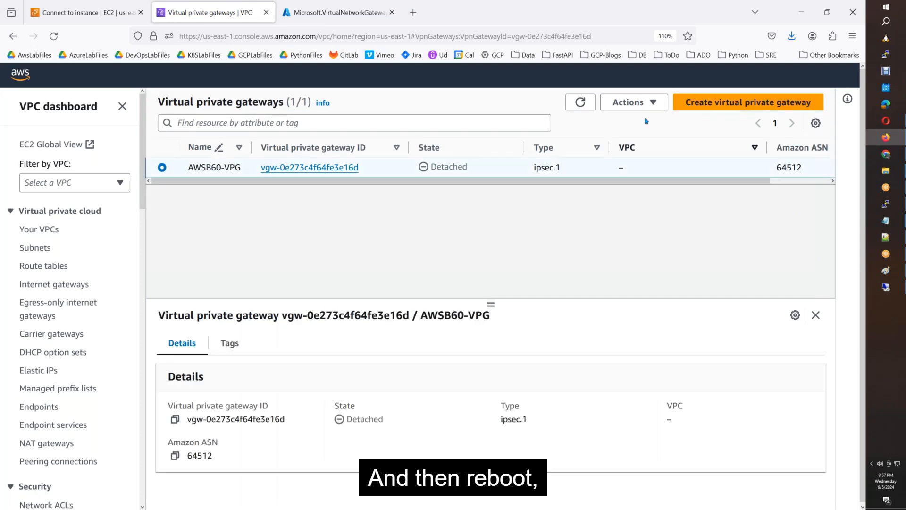
pyautogui.click(628, 101)
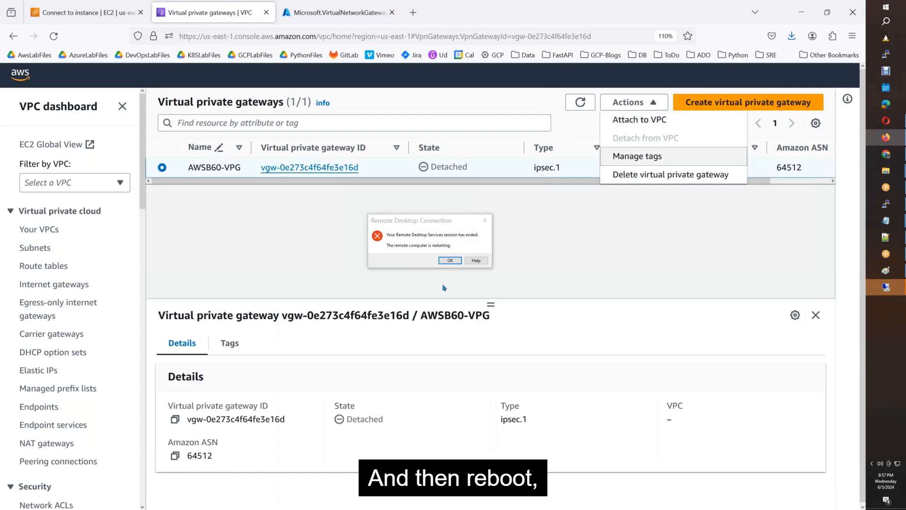
# Attach AWSB60-VPG to the AWSB60 VPC (vpc-0135fdc7d510ba85d), then return to the Azure deployment tab.
pyautogui.click(675, 124)
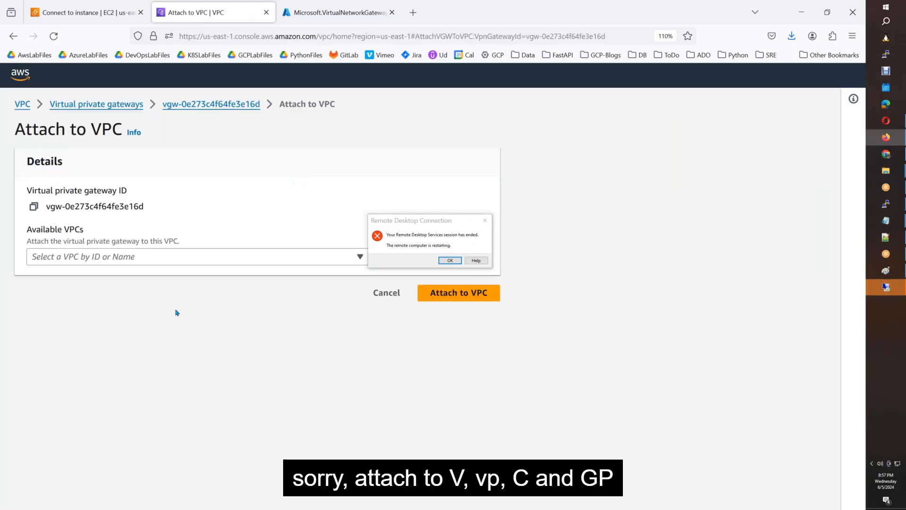
pyautogui.click(175, 260)
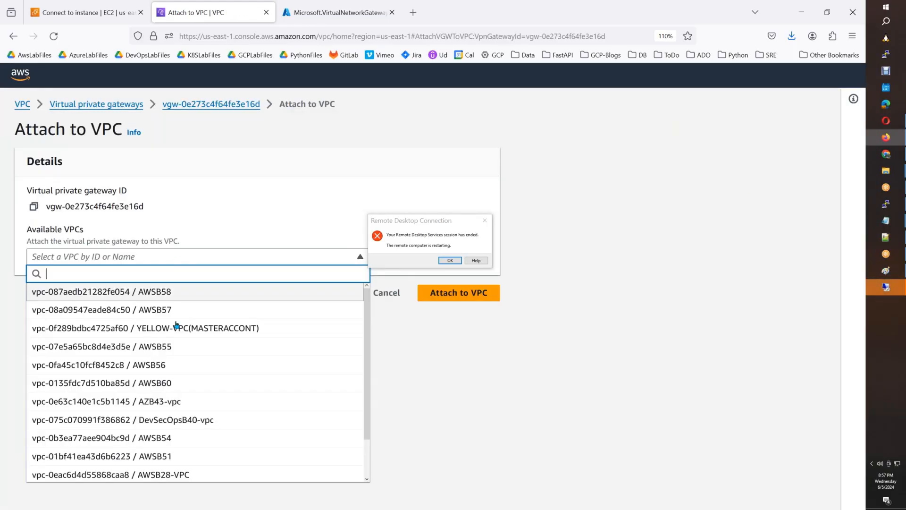
pyautogui.click(168, 384)
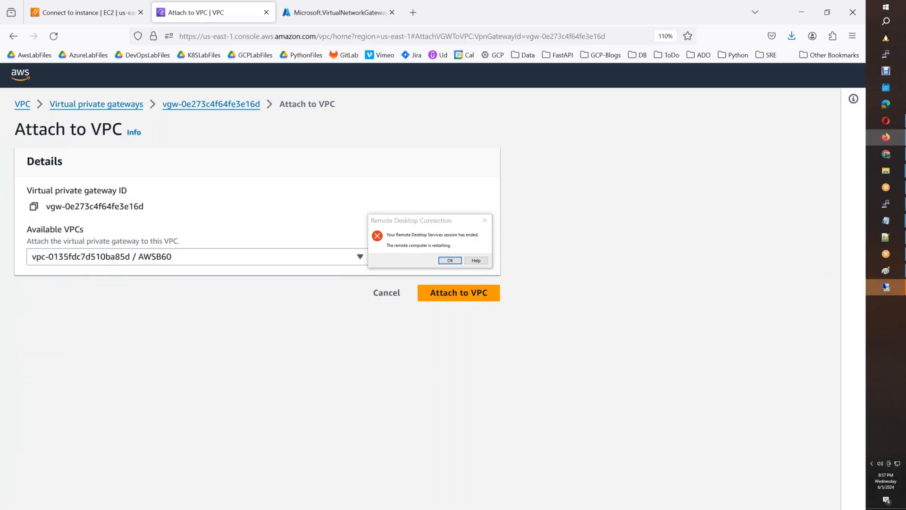
pyautogui.click(435, 293)
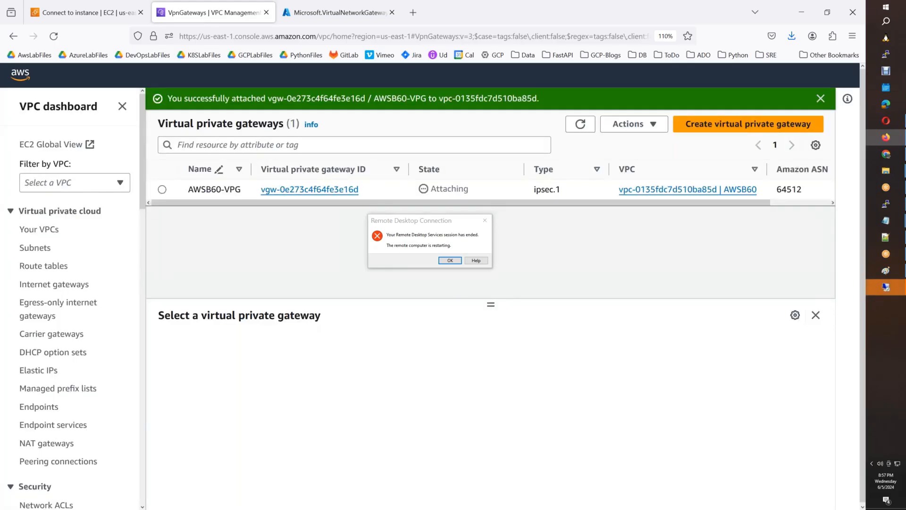
pyautogui.click(449, 260)
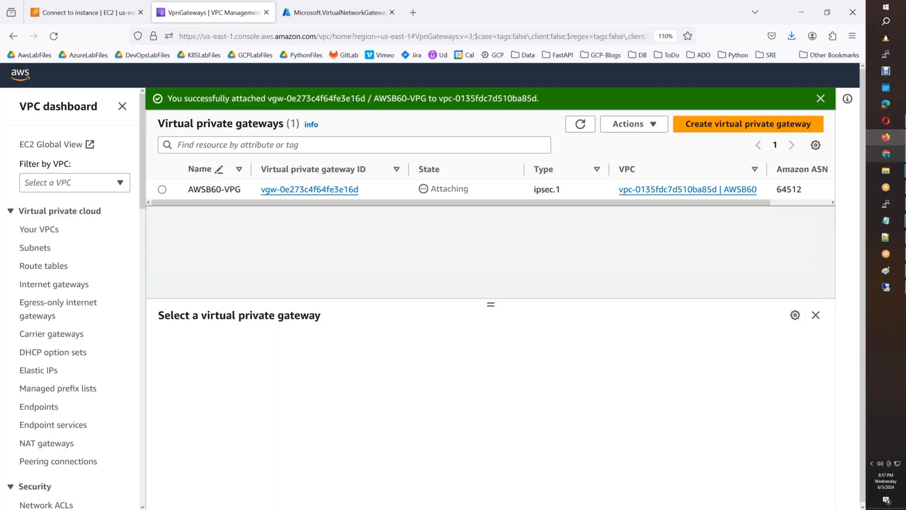
pyautogui.click(376, 18)
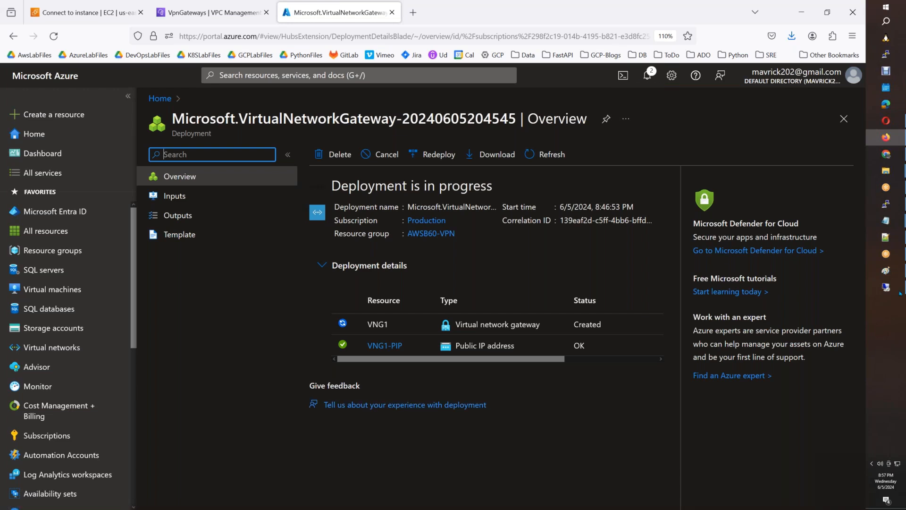
# Check the VPN diagram, then search 'interface' in Azure and open Network interfaces.
pyautogui.click(888, 273)
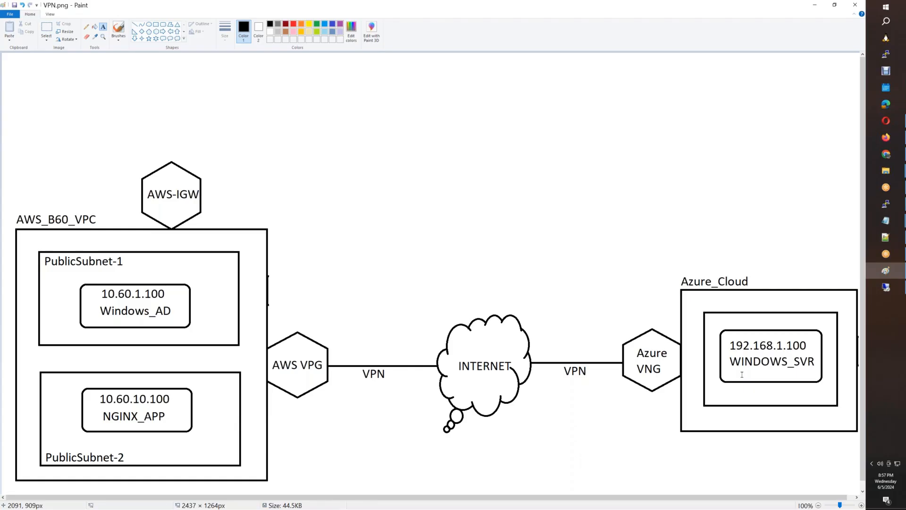
pyautogui.click(894, 140)
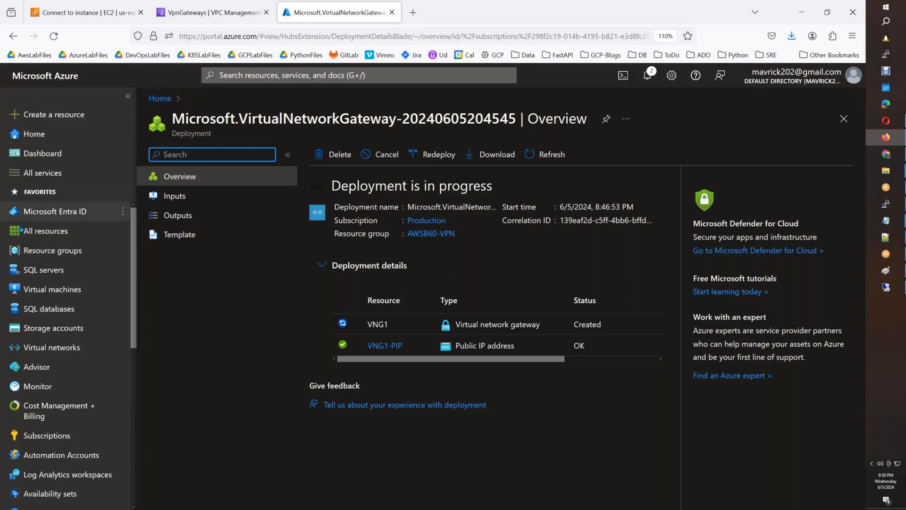
pyautogui.click(51, 289)
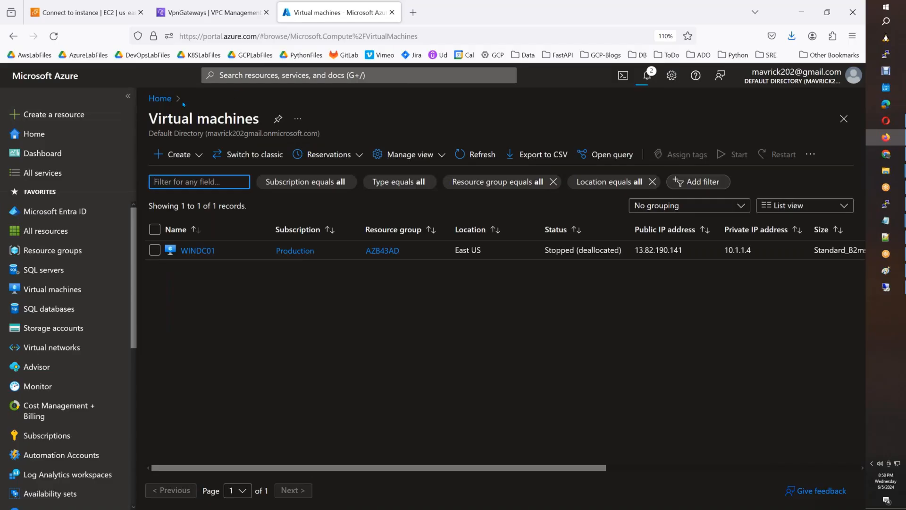
pyautogui.click(246, 77)
pyautogui.write('inter')
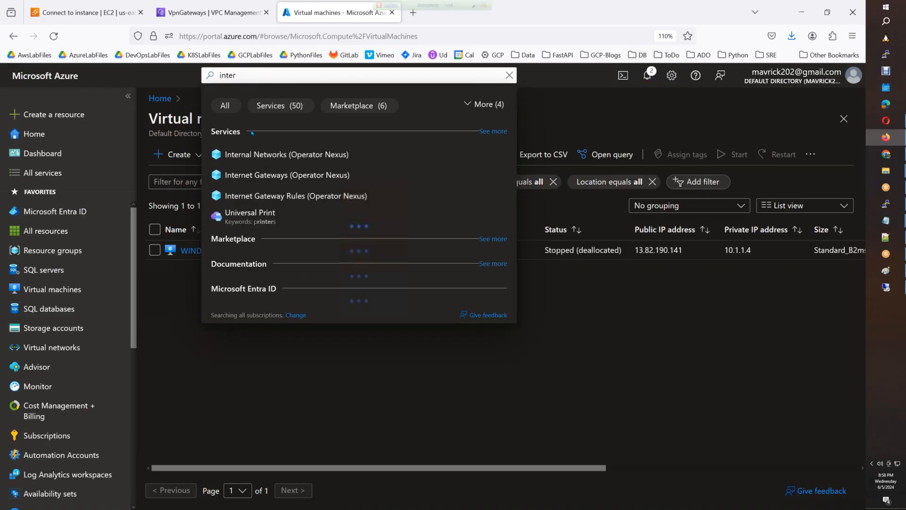
pyautogui.write('faces')
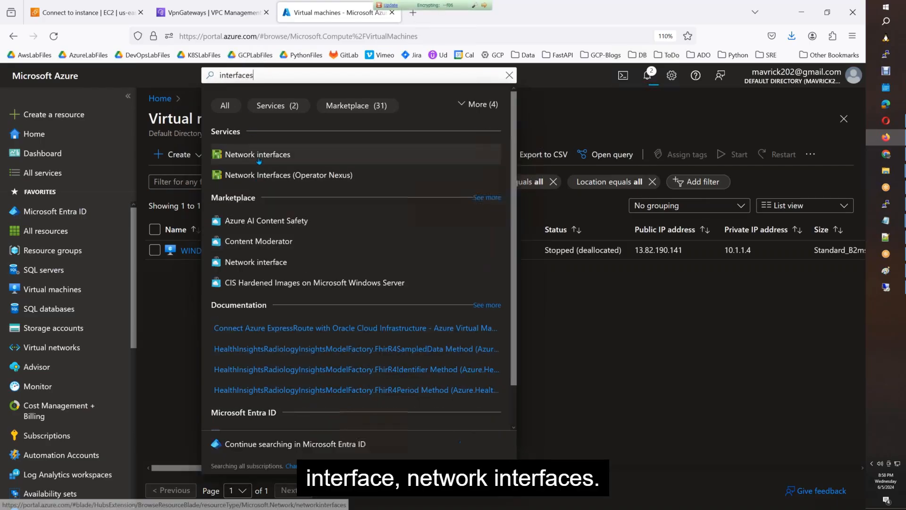
pyautogui.click(257, 154)
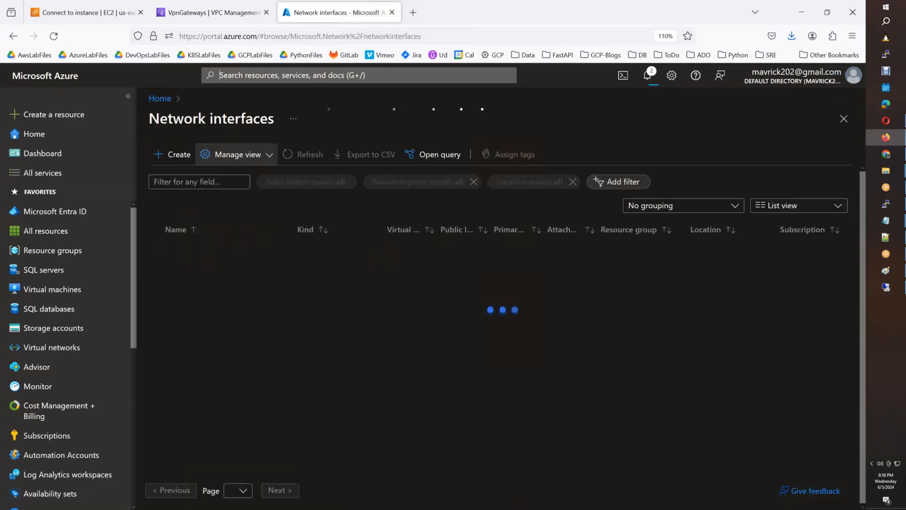
# Start a new network interface named testvm1 in resource group AWSB60-VPN.
pyautogui.click(180, 156)
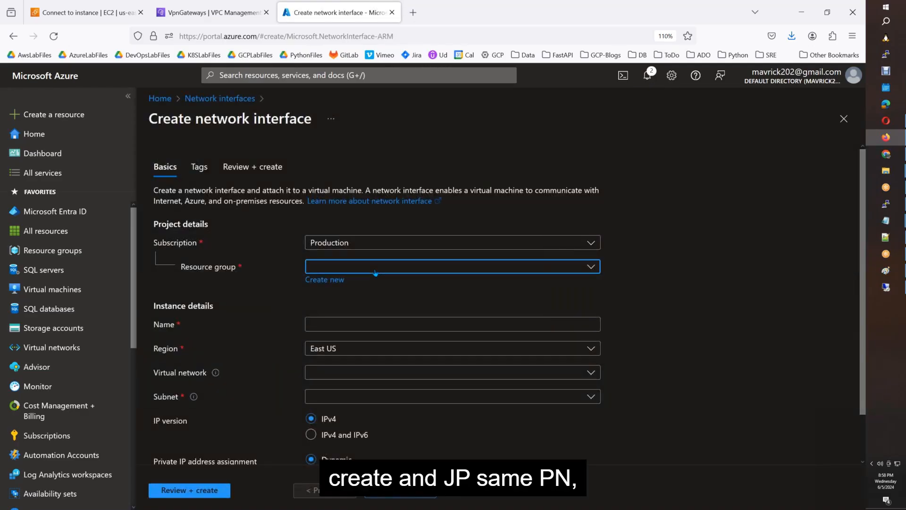
pyautogui.click(375, 273)
pyautogui.click(340, 308)
pyautogui.click(340, 324)
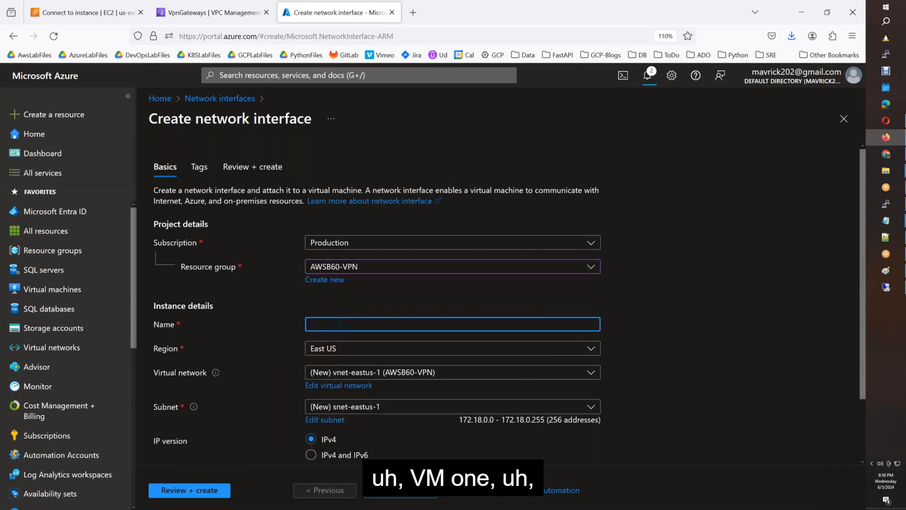
pyautogui.write('testvm1')
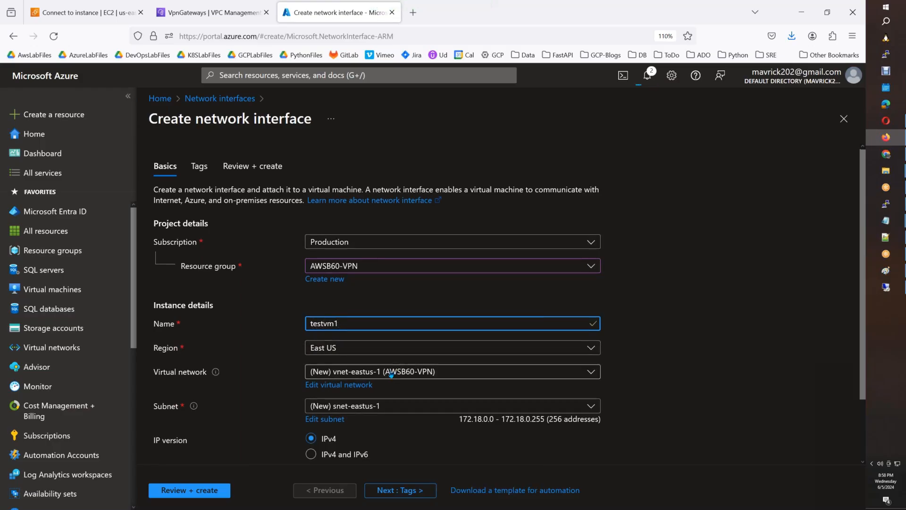
# Place it on AWSB60-vNET1's default 192.168.1.0/24 subnet, create it, and open the resource.
pyautogui.scroll(-2, 396, 340)
pyautogui.click(396, 305)
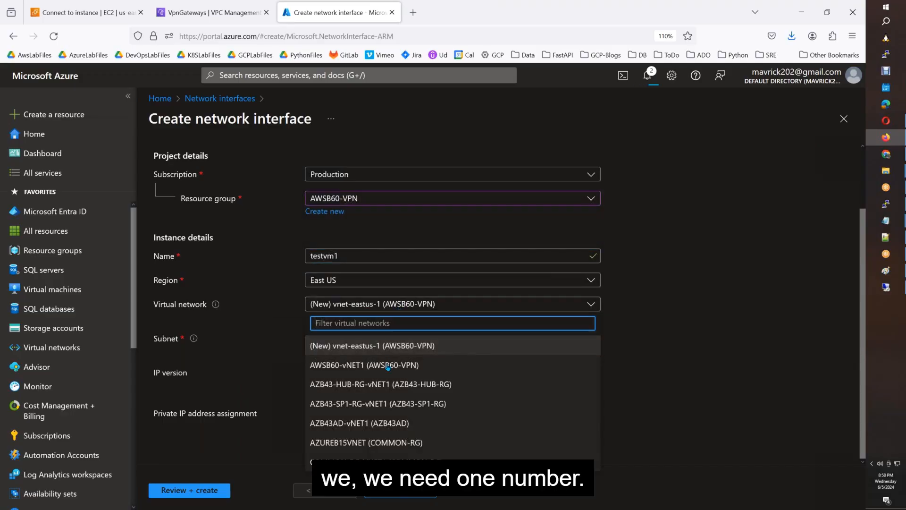
pyautogui.click(391, 366)
pyautogui.click(383, 338)
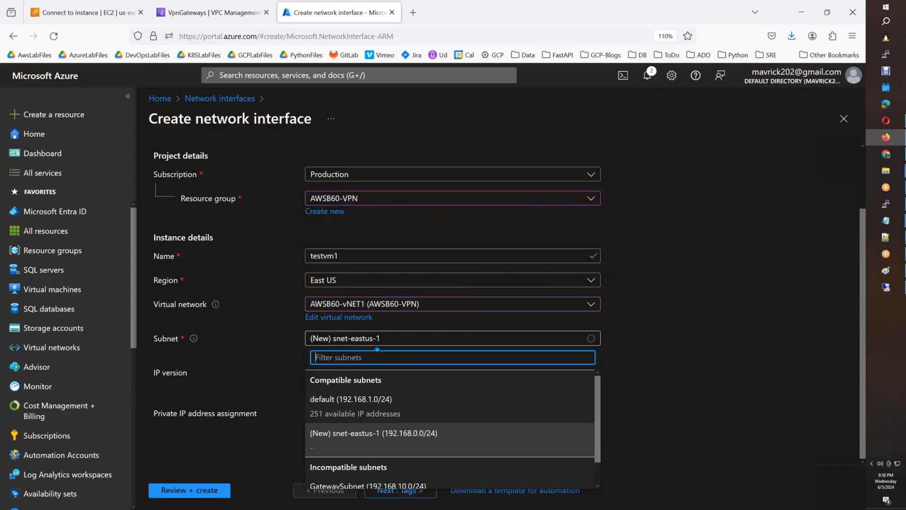
pyautogui.click(374, 406)
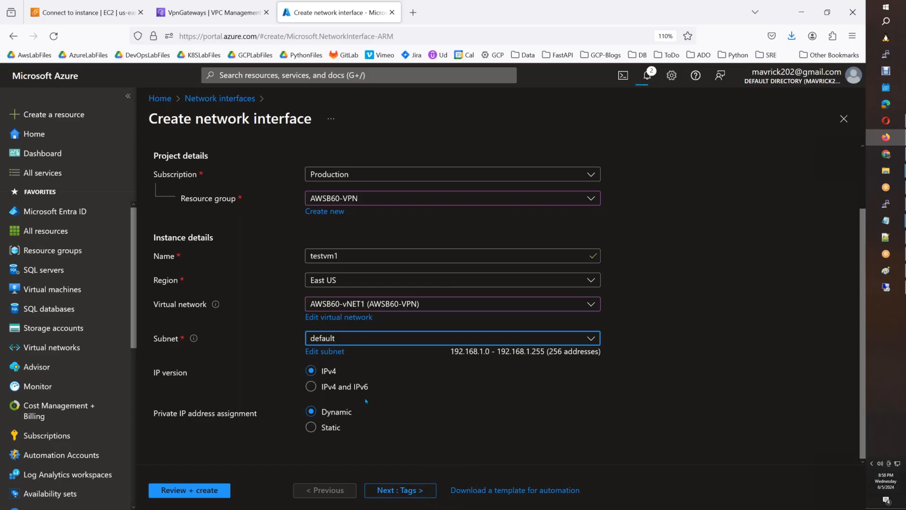
pyautogui.click(213, 486)
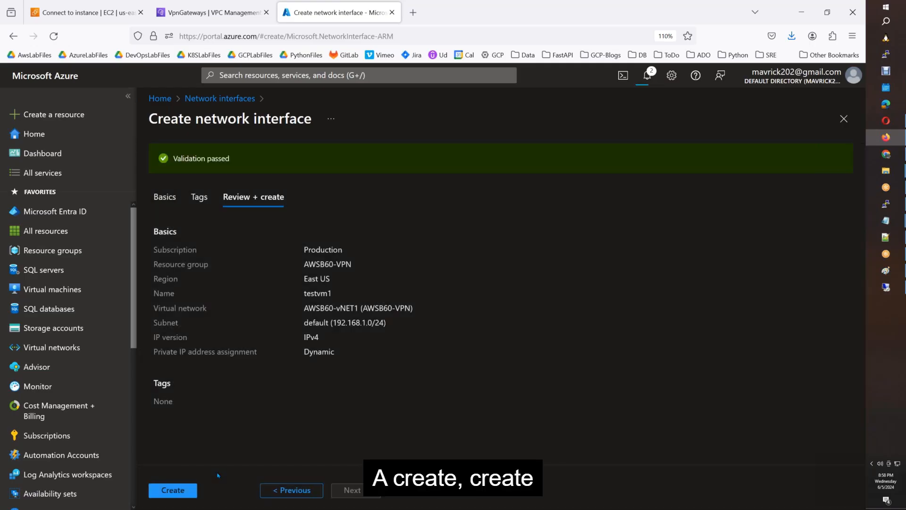
pyautogui.click(171, 492)
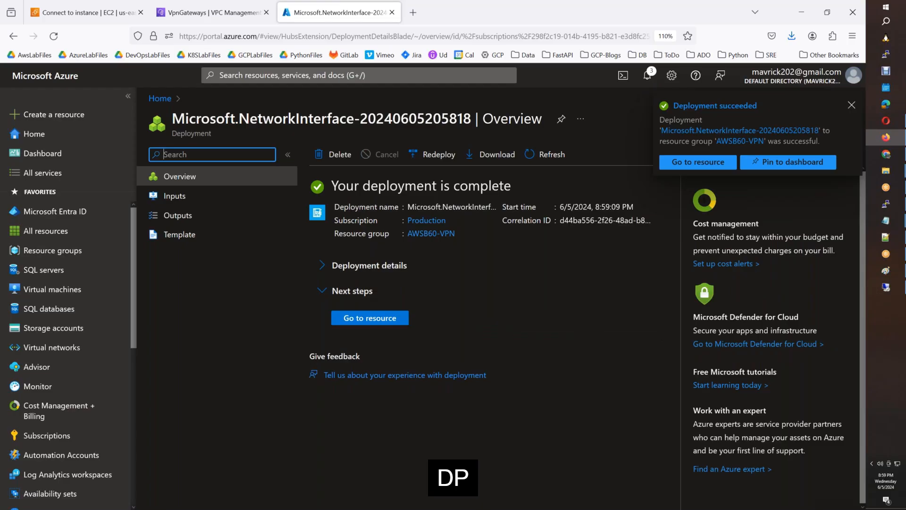
pyautogui.click(386, 321)
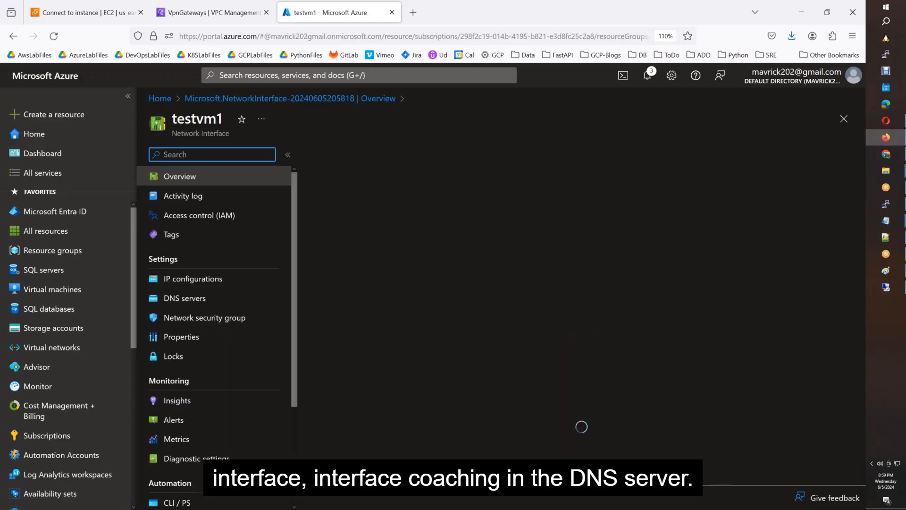
# Switch testvm1's DNS servers to Custom and copy the AD server's private IPv4 from AWS.
pyautogui.click(202, 299)
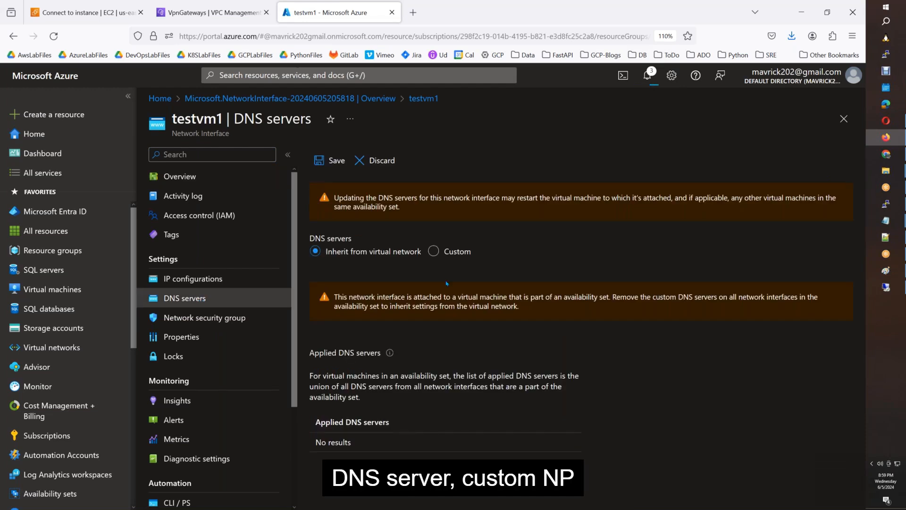
pyautogui.click(433, 252)
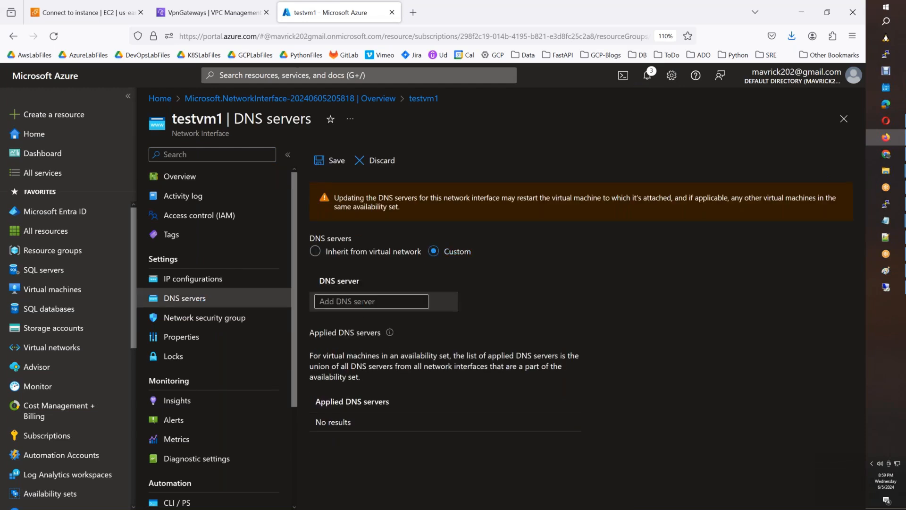
pyautogui.click(361, 301)
pyautogui.click(85, 12)
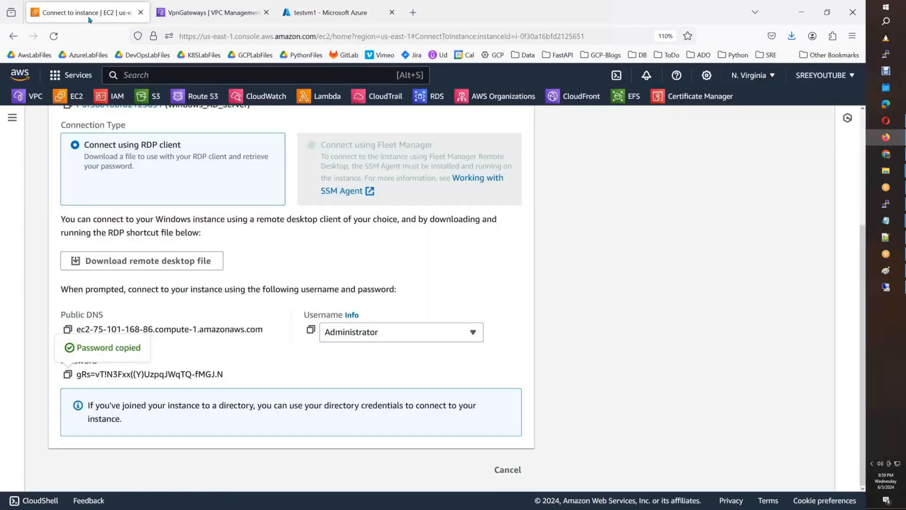
pyautogui.scroll(3, 198, 306)
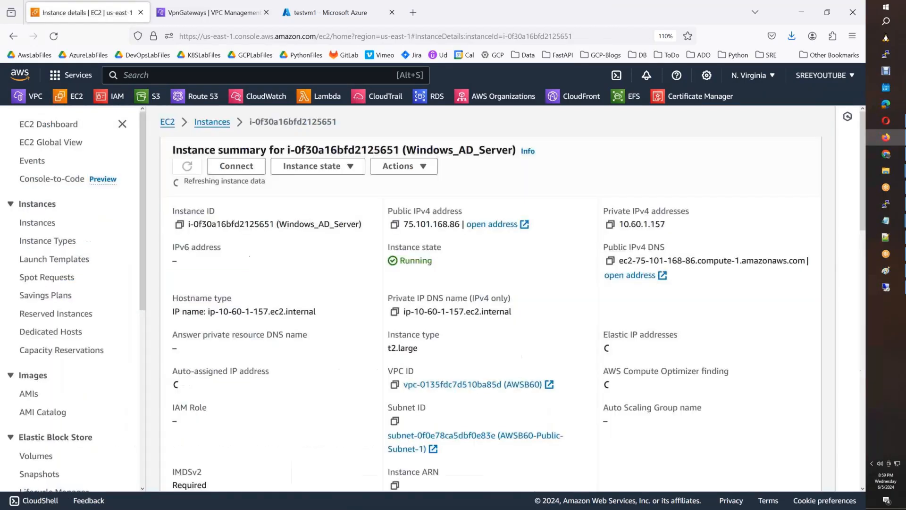
pyautogui.click(610, 226)
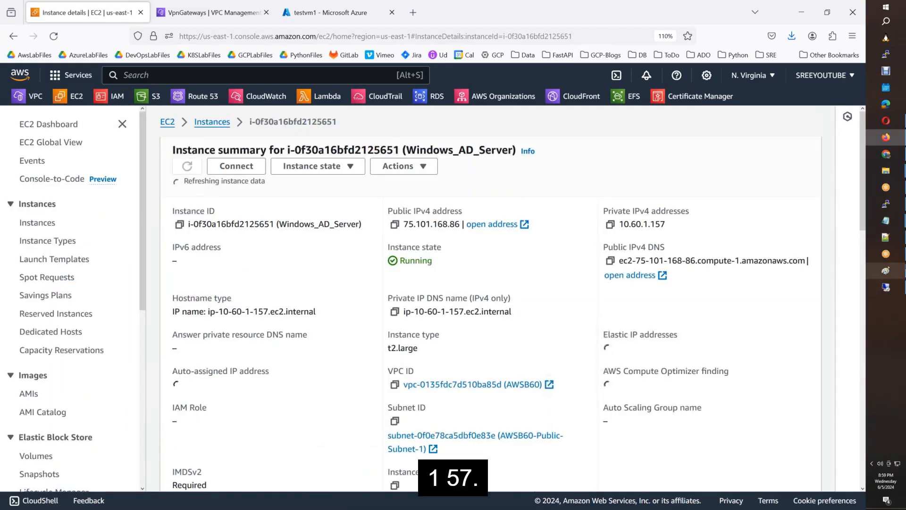
# Relabel Windows_AD on the VPN diagram from 10.60.1.100 to 10.60.1.157.
pyautogui.click(893, 272)
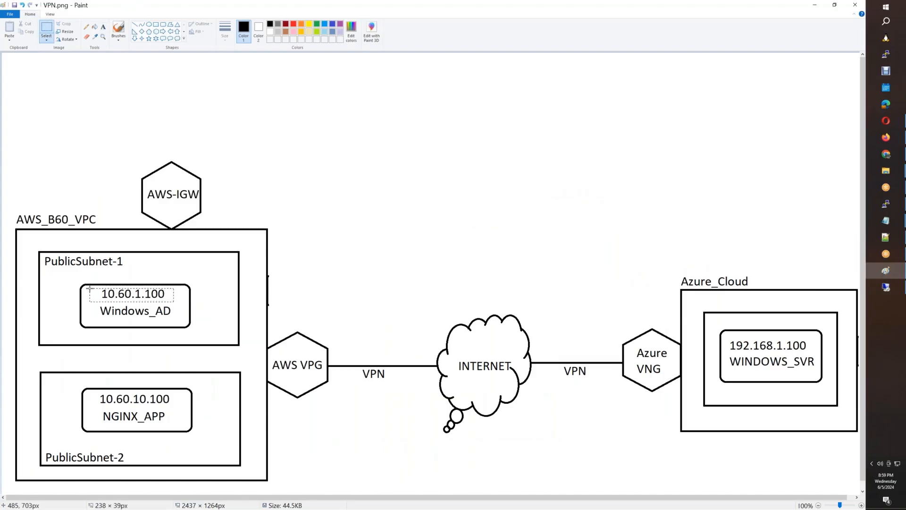
pyautogui.moveTo(89, 288); pyautogui.dragTo(175, 302)
pyautogui.press('Delete')
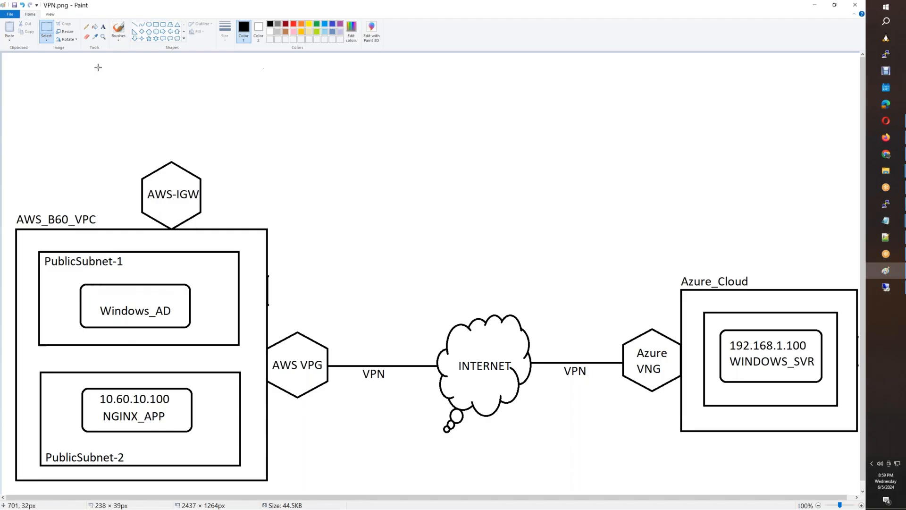
pyautogui.click(103, 26)
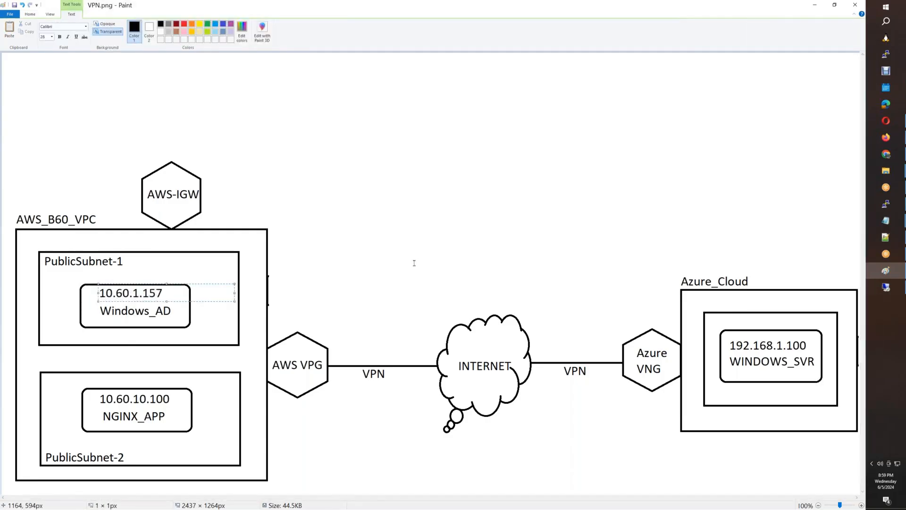
pyautogui.click(414, 263)
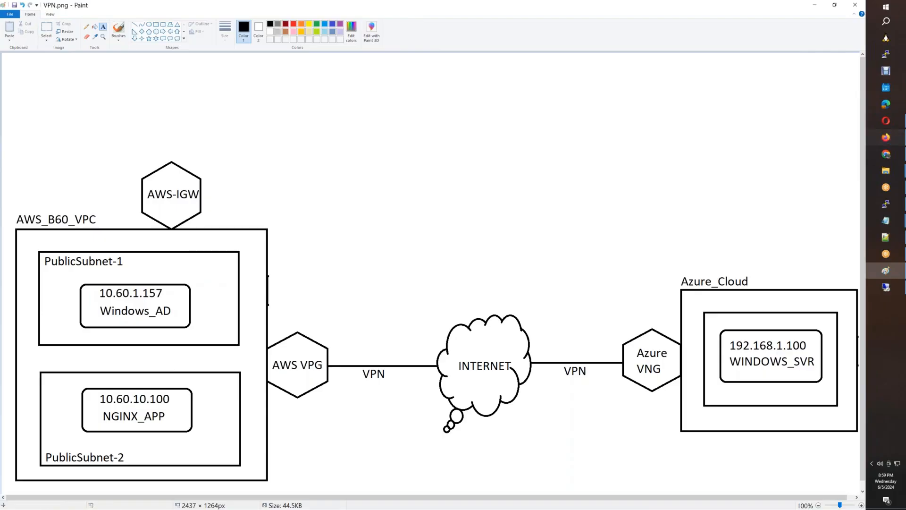
# Enter DNS servers 10.60.1.157, 8.8.8.8 and 8.8.4.4 and save them.
pyautogui.click(887, 137)
pyautogui.click(339, 12)
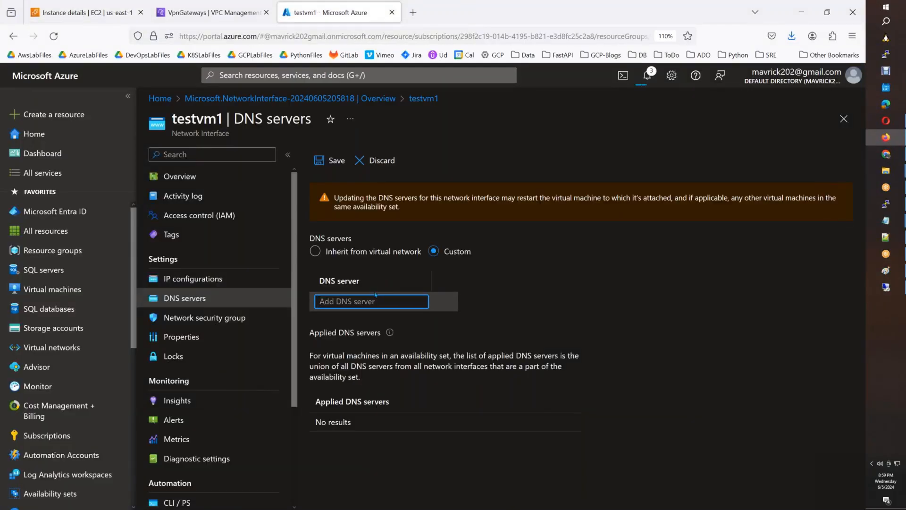
pyautogui.hotkey('ctrl', 'v')
pyautogui.press('Tab')
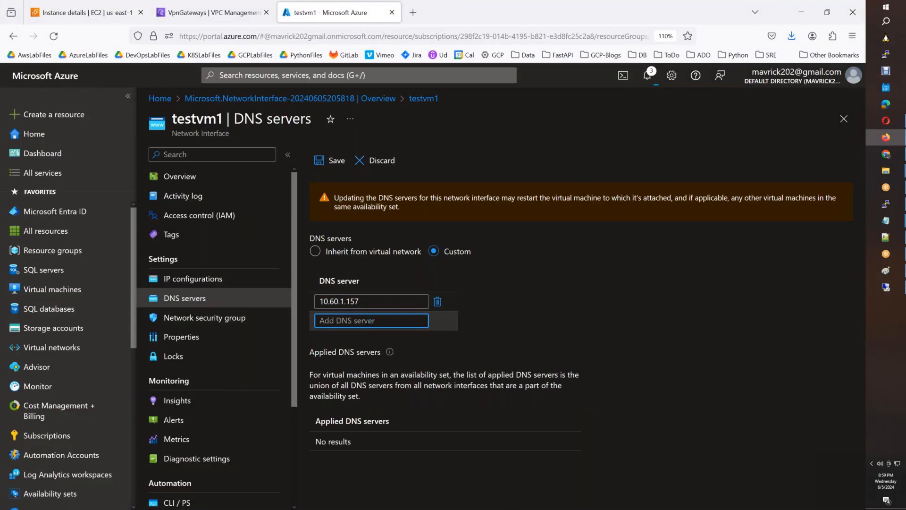
pyautogui.write('8.8.8.8')
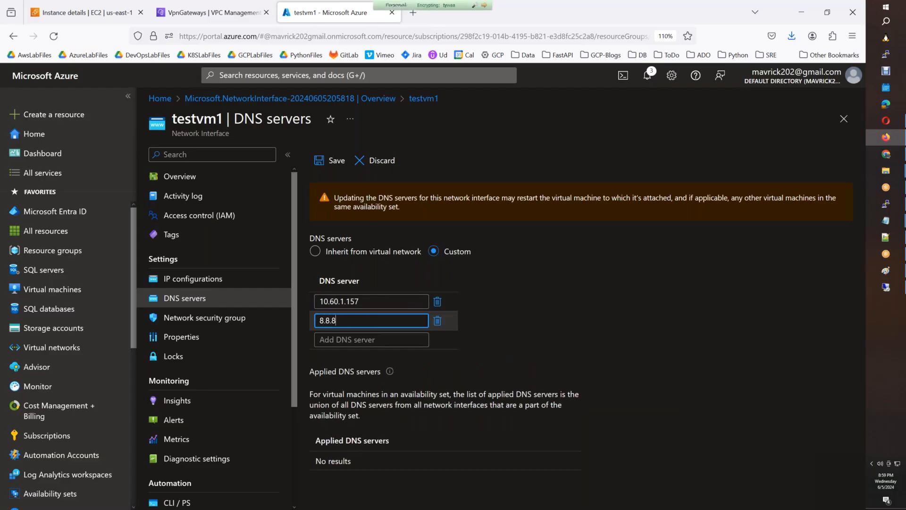
pyautogui.click(365, 340)
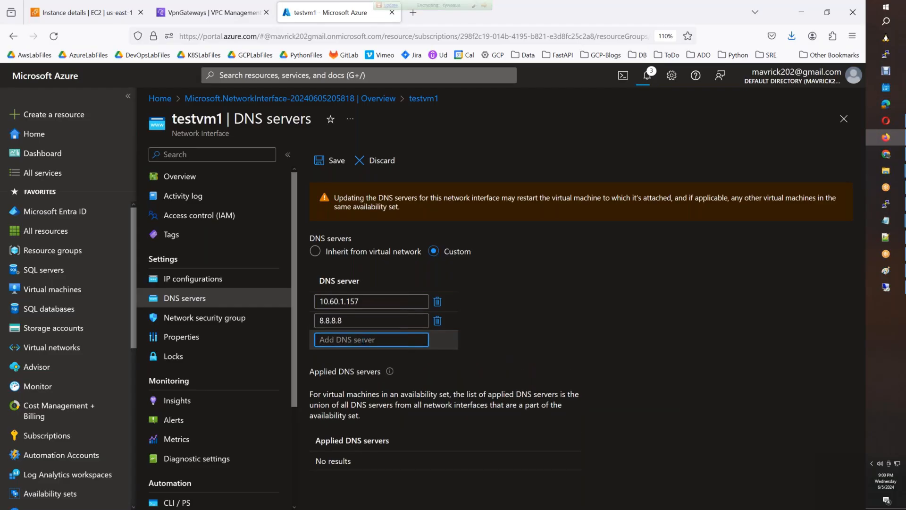
pyautogui.write('8.8.4.4')
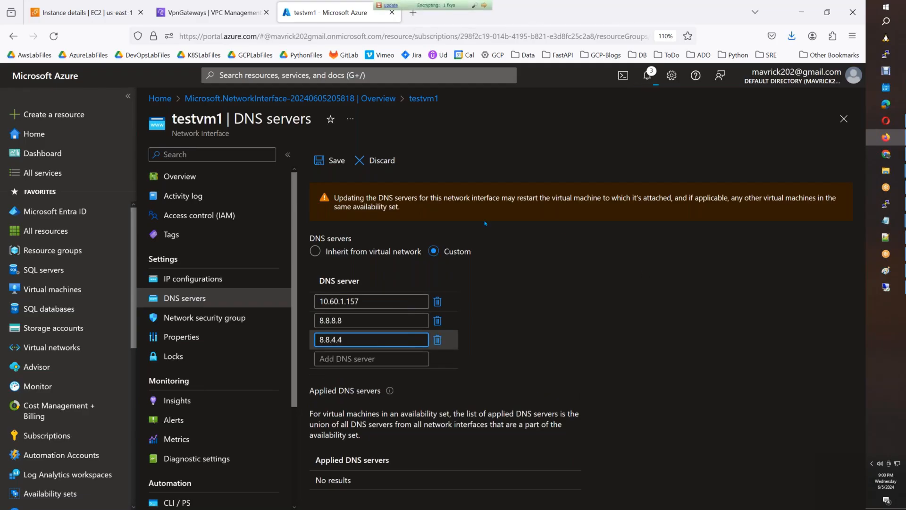
pyautogui.click(330, 163)
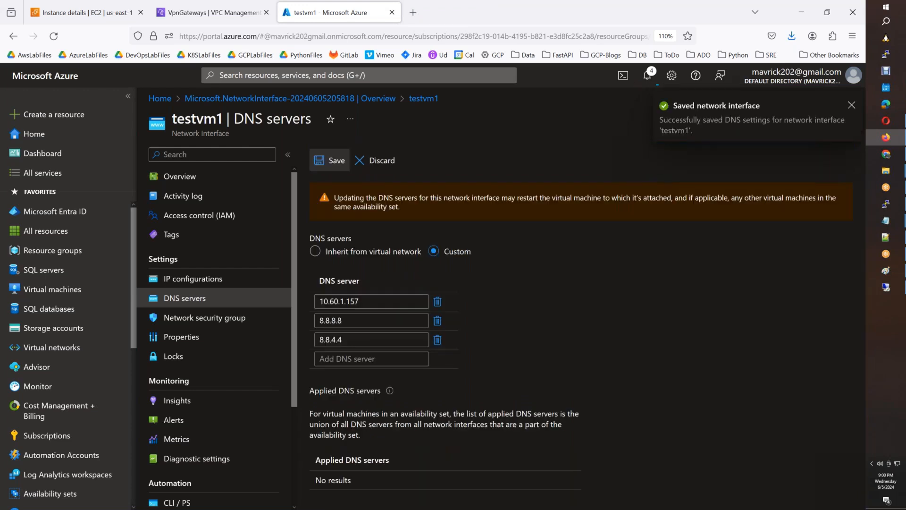
# Open the Virtual machines list and check notifications confirming testvm1's DNS save.
pyautogui.click(75, 294)
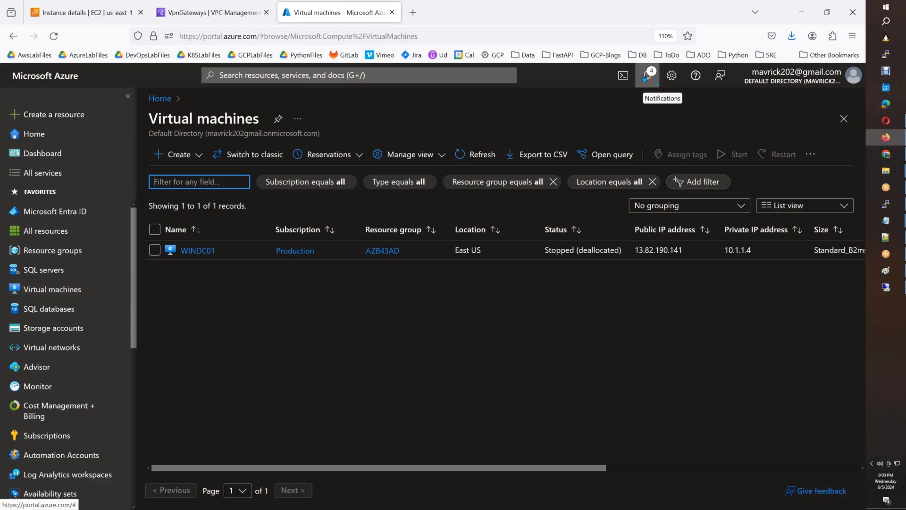
pyautogui.click(645, 75)
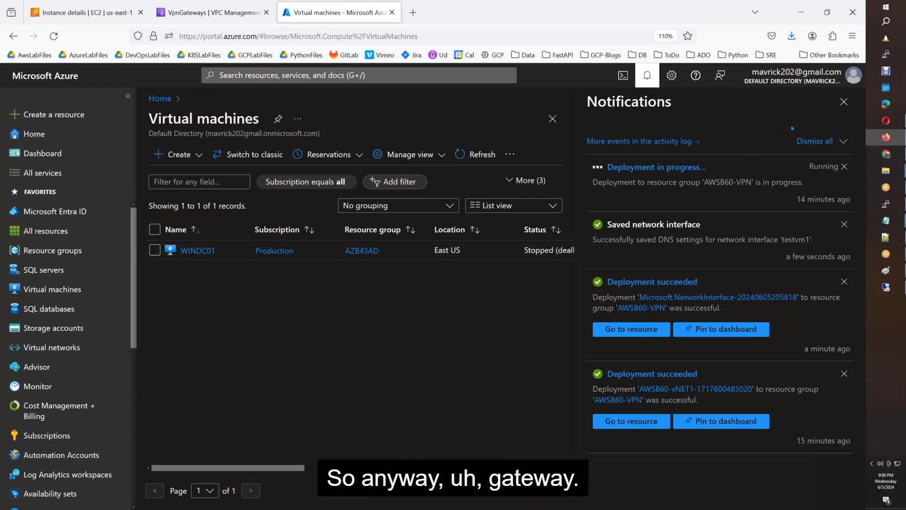
# Start creating a new Azure virtual machine named testvm.
pyautogui.click(197, 162)
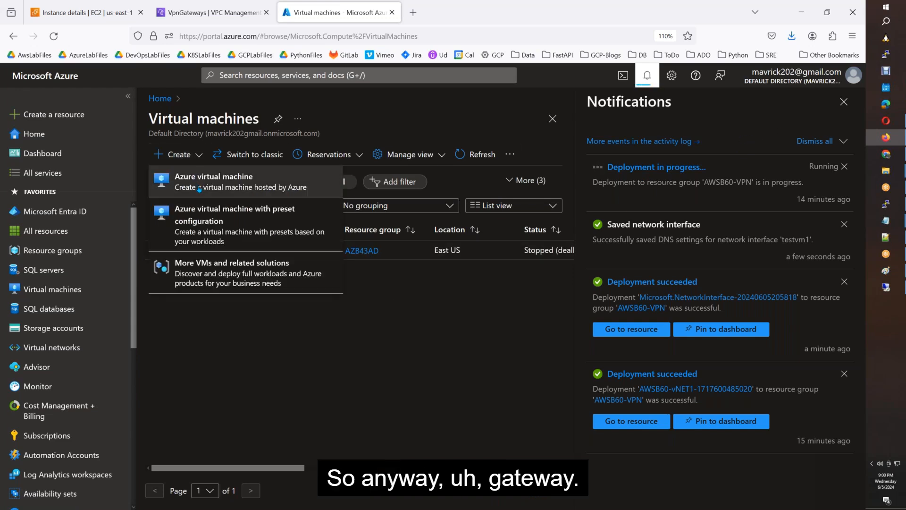
pyautogui.click(199, 188)
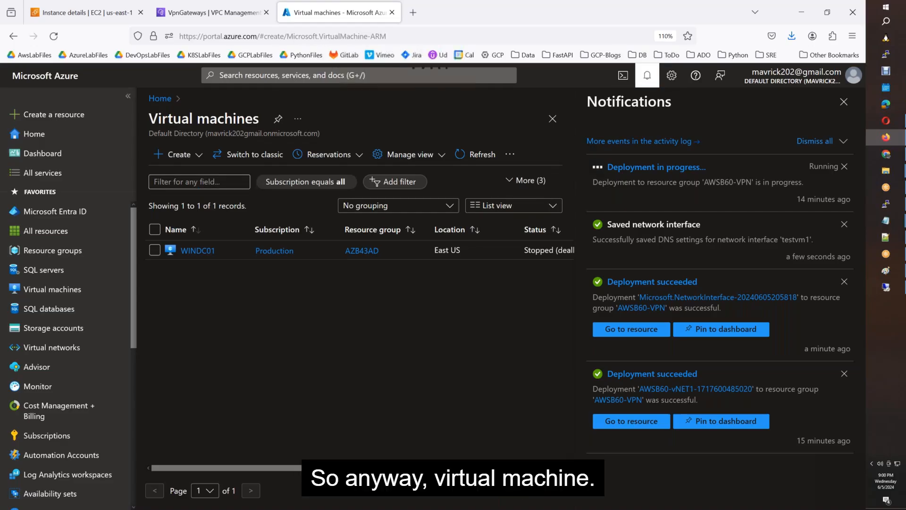
pyautogui.click(646, 79)
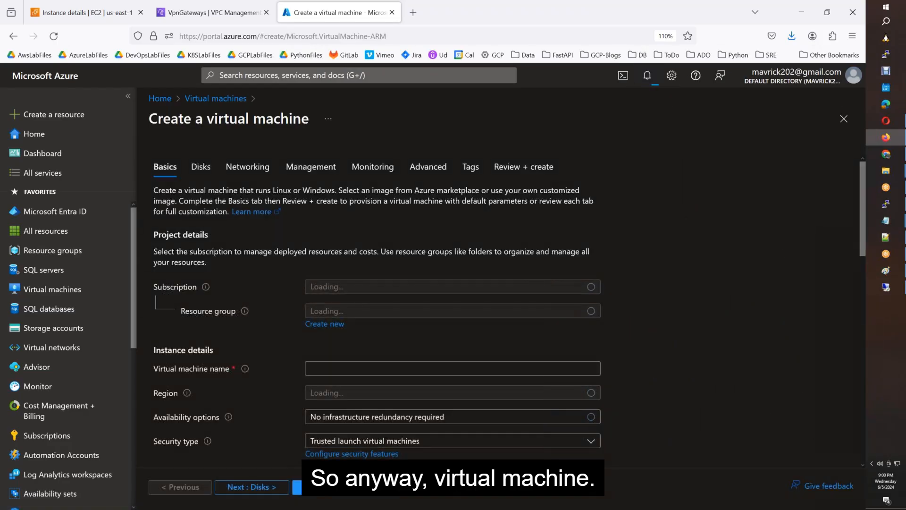
pyautogui.click(329, 367)
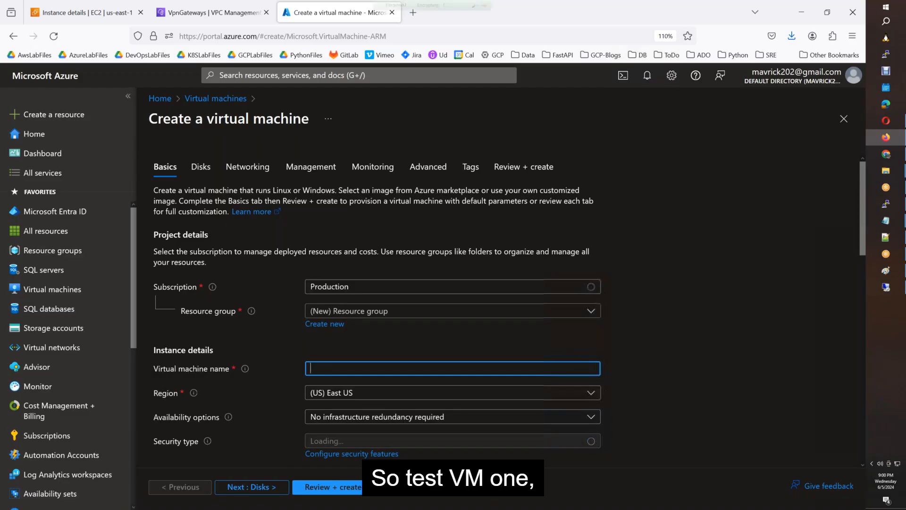
pyautogui.write('testvm1')
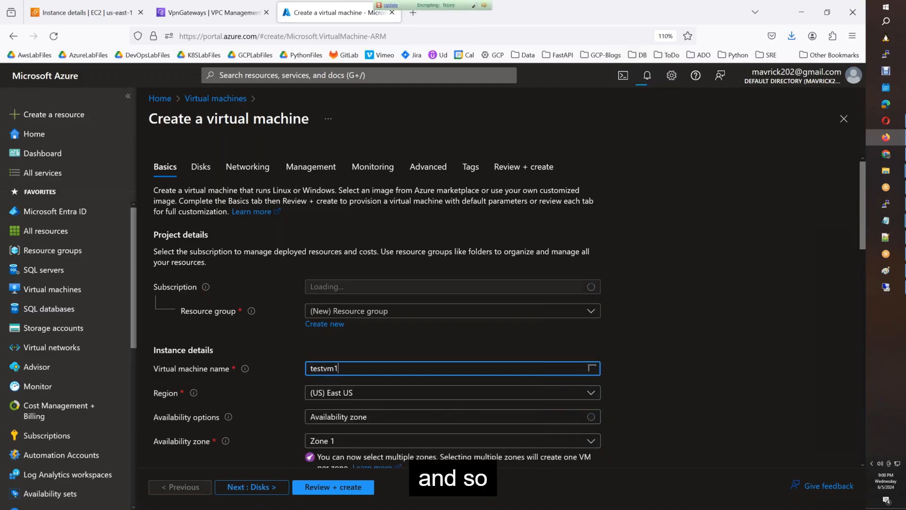
# Set security type Standard and image Windows Server 2022 Datacenter: Azure Edition.
pyautogui.scroll(-7, 440, 202)
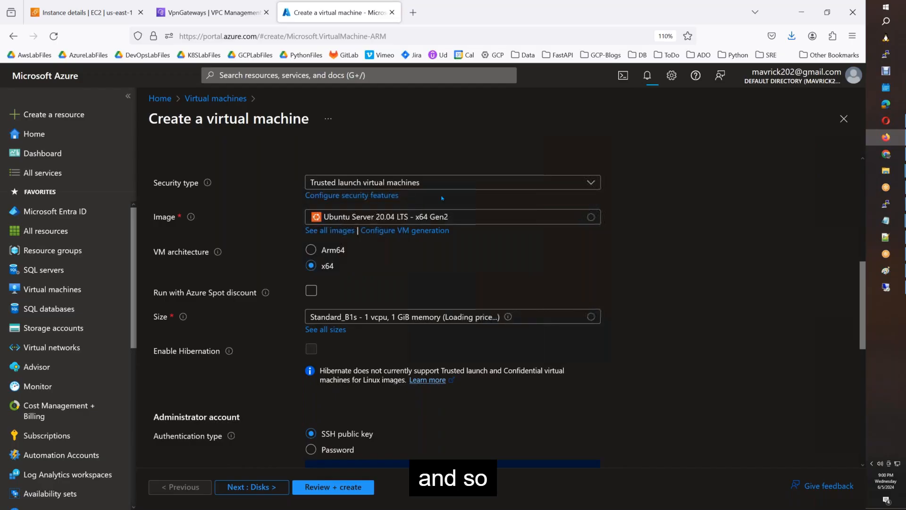
pyautogui.click(449, 182)
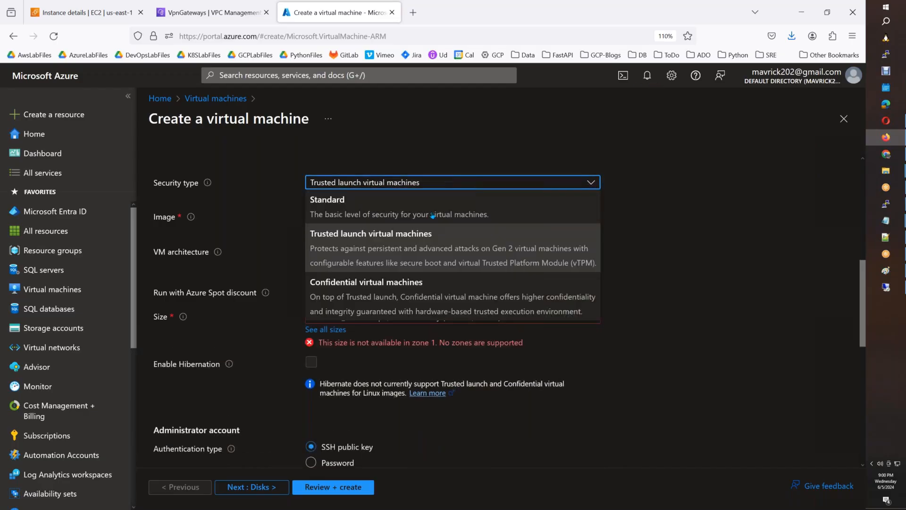
pyautogui.click(432, 215)
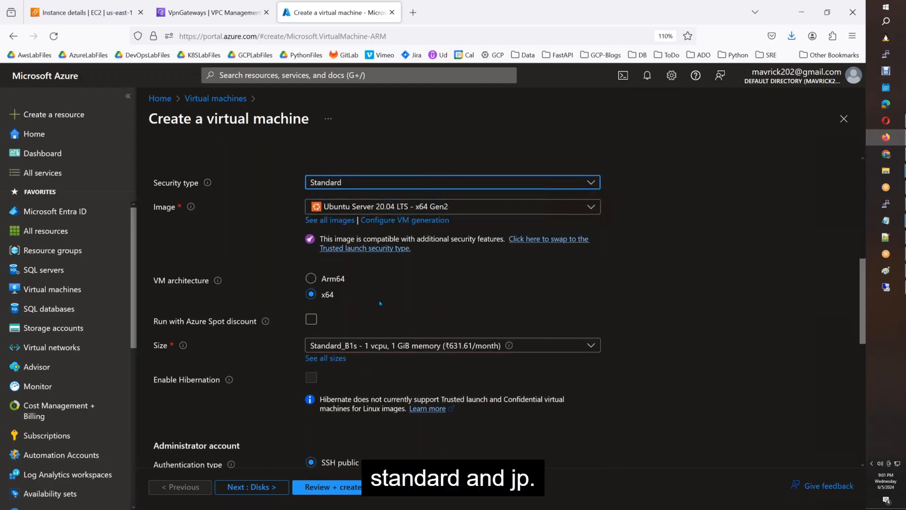
pyautogui.click(451, 207)
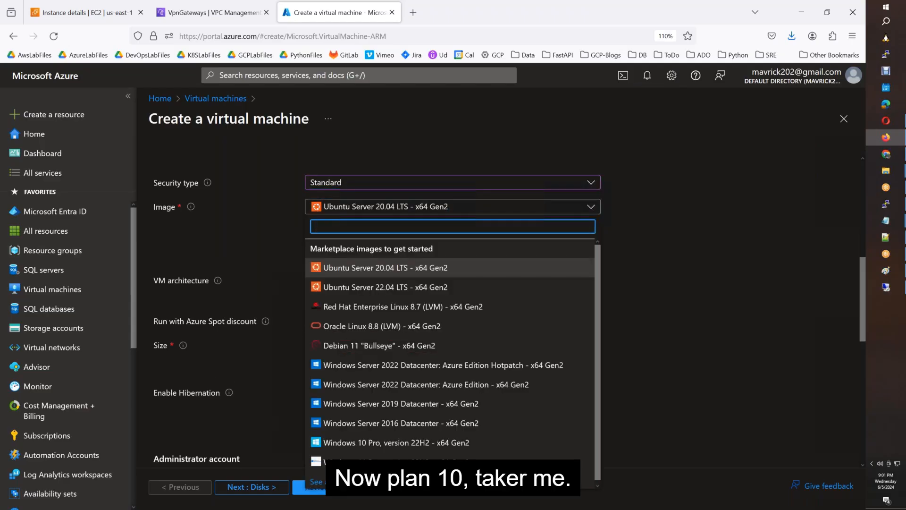
pyautogui.click(497, 389)
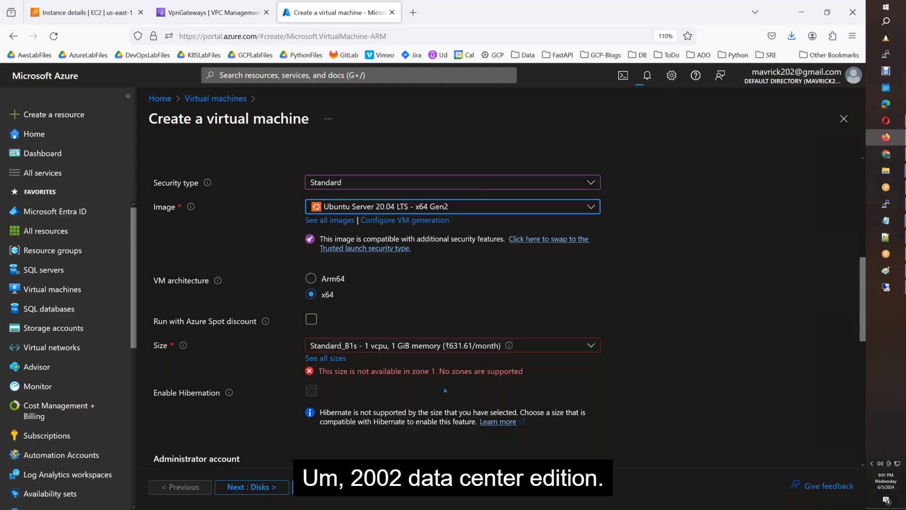
pyautogui.click(453, 346)
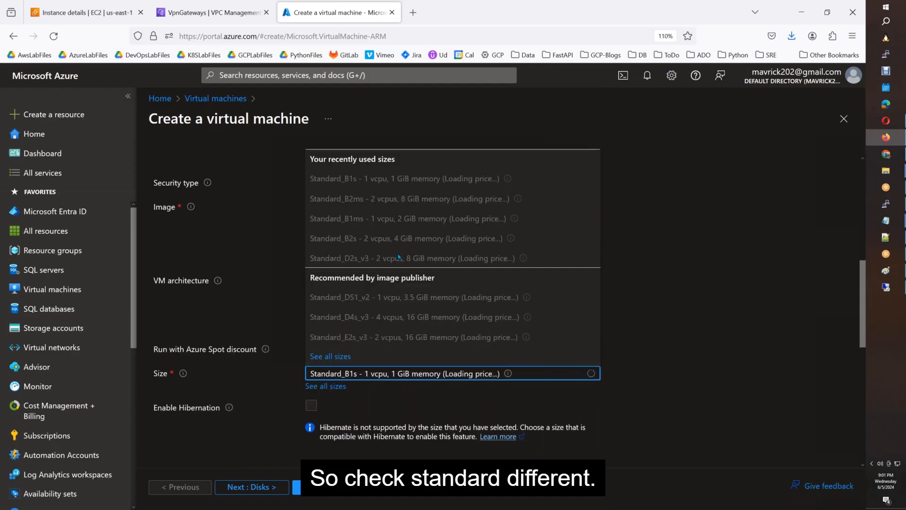
pyautogui.click(426, 377)
pyautogui.scroll(5, 577, 329)
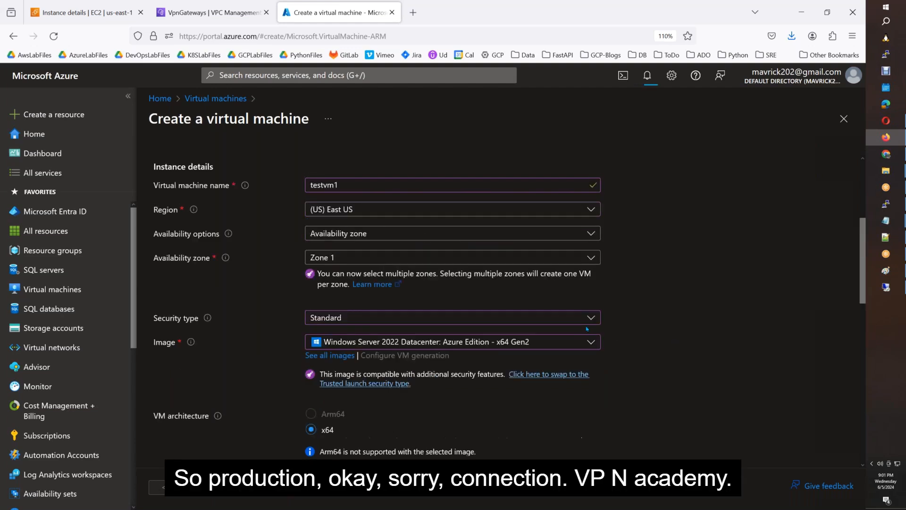
# Put the VM in resource group AWSB60-VPN and browse the full VM size catalogue.
pyautogui.click(379, 250)
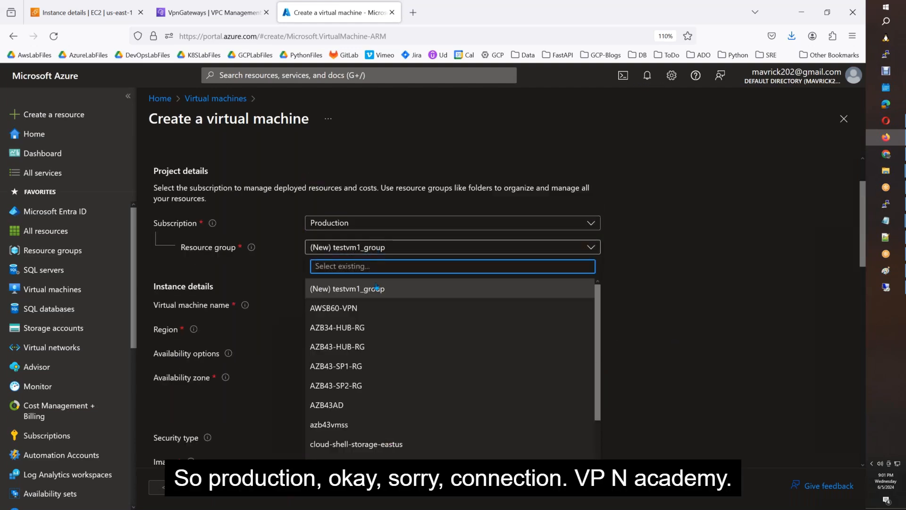
pyautogui.click(363, 313)
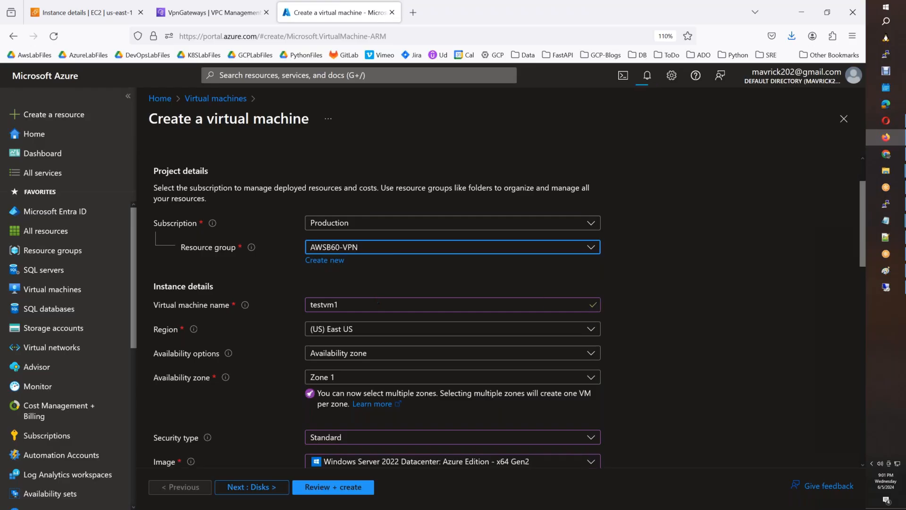
pyautogui.scroll(-3, 393, 322)
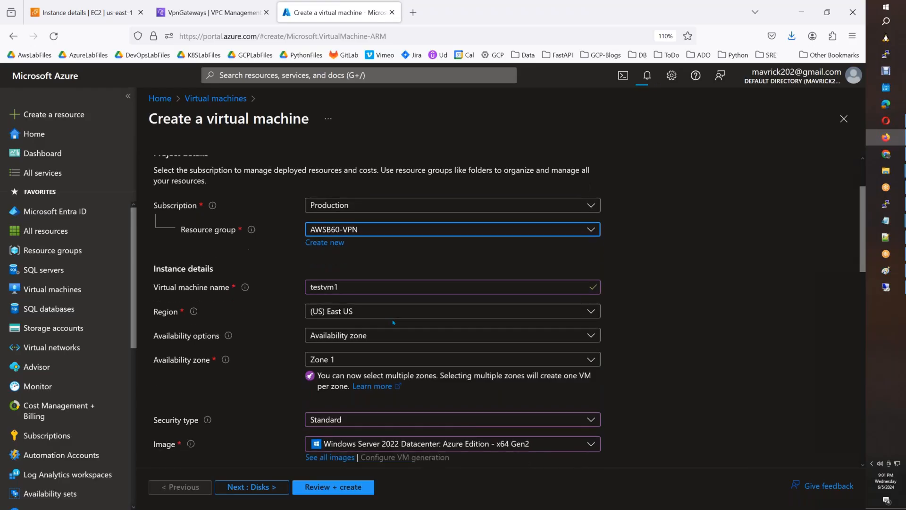
pyautogui.scroll(-4, 393, 322)
pyautogui.click(395, 311)
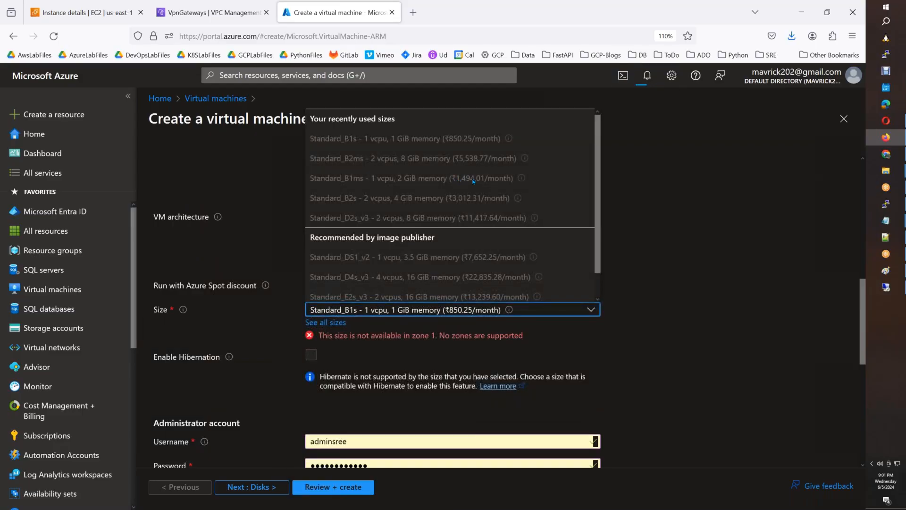
pyautogui.scroll(-1, 474, 181)
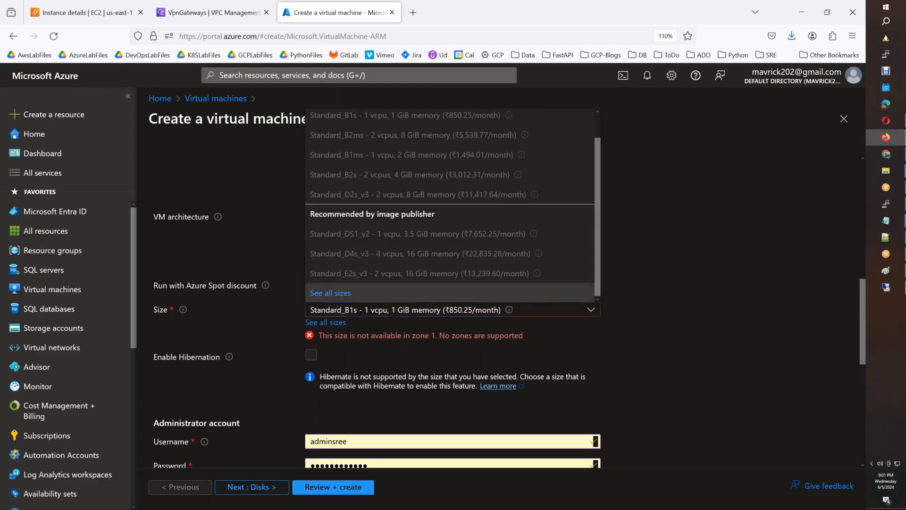
pyautogui.click(340, 292)
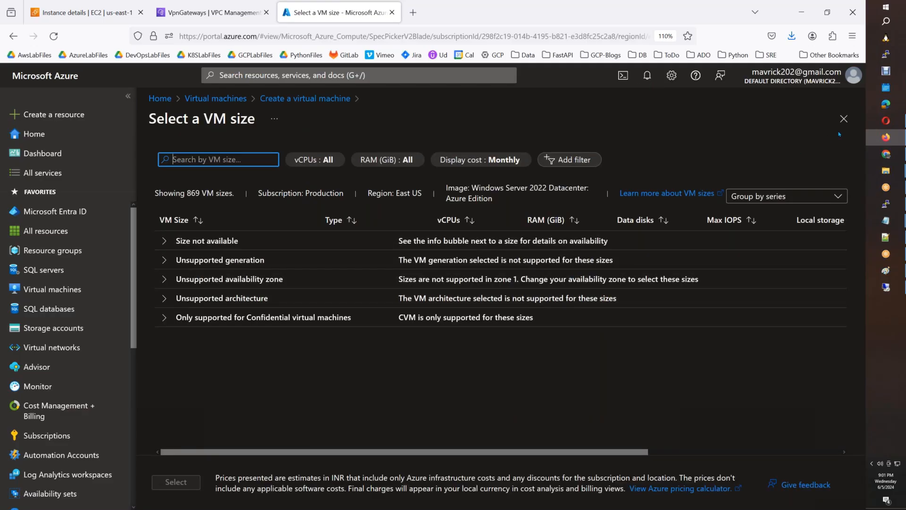
# Deselect Zone 1 so the VM's availability zone becomes None.
pyautogui.click(844, 118)
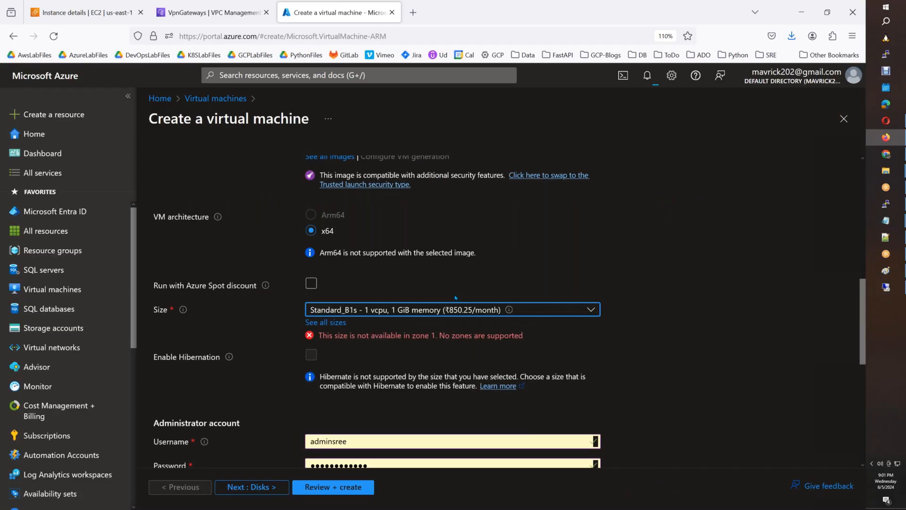
pyautogui.scroll(7, 443, 301)
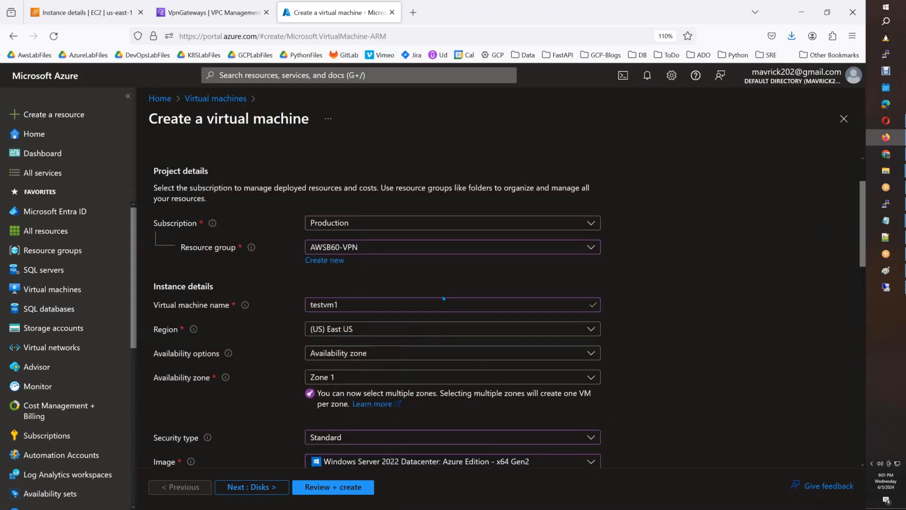
pyautogui.click(425, 377)
pyautogui.click(315, 395)
pyautogui.click(609, 315)
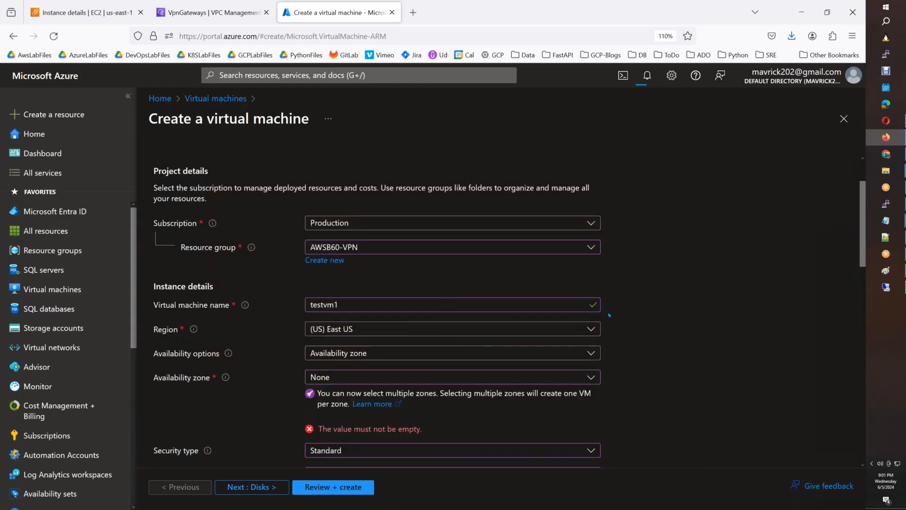
# Confirm the VM size remains Standard_B1s (1 vcpu, 1 GiB memory).
pyautogui.scroll(-4, 609, 315)
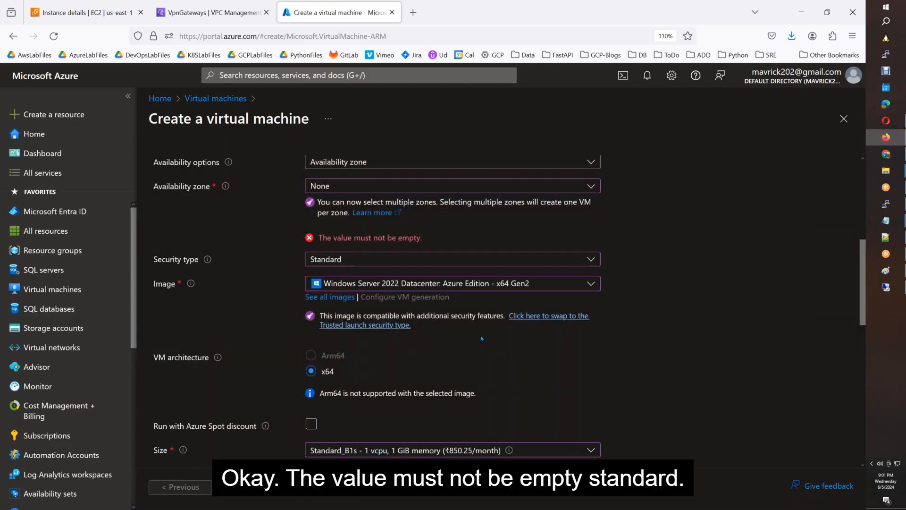
pyautogui.scroll(-3, 482, 342)
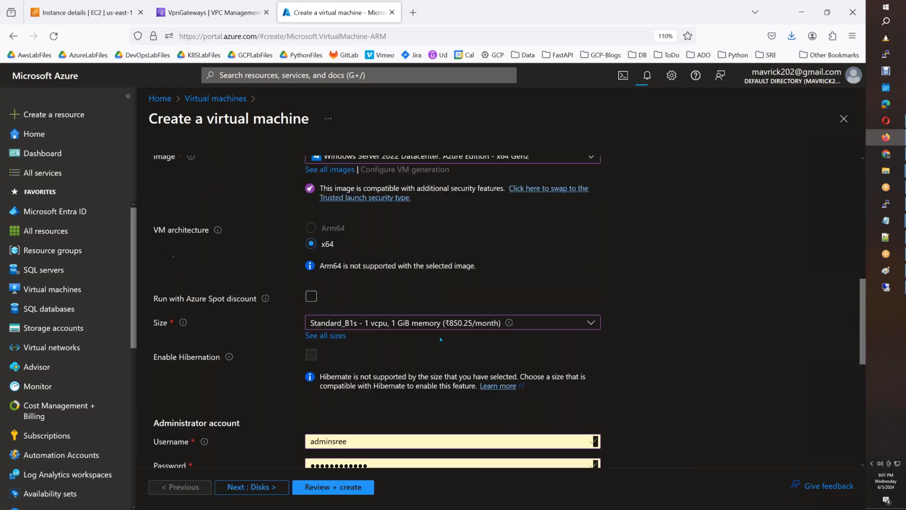
pyautogui.click(442, 324)
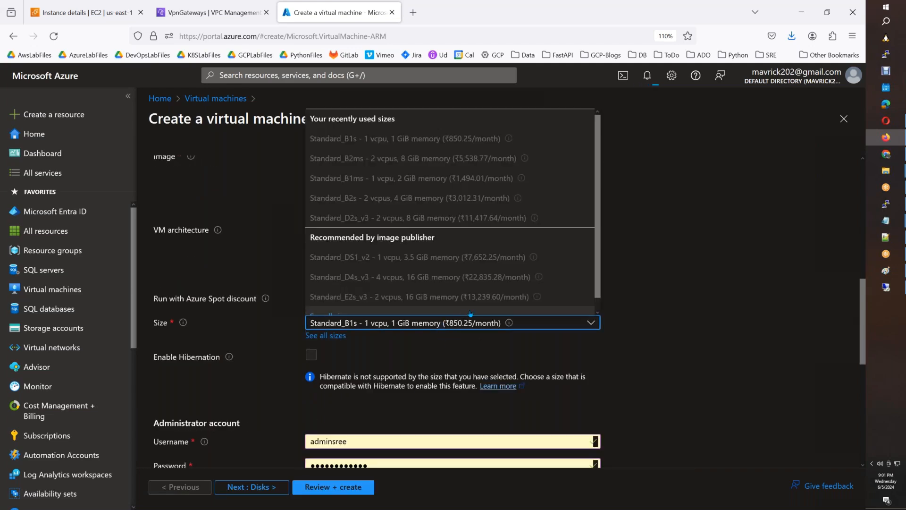
pyautogui.click(467, 322)
pyautogui.click(575, 327)
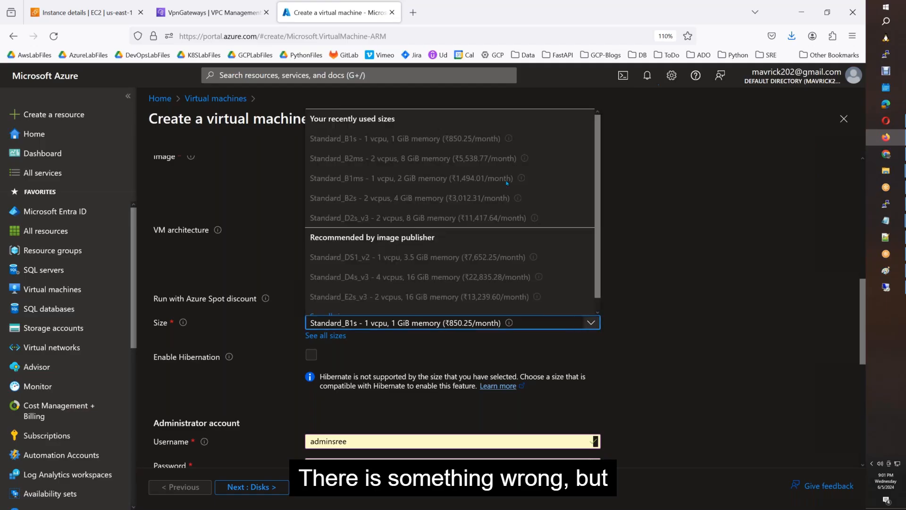
pyautogui.click(620, 229)
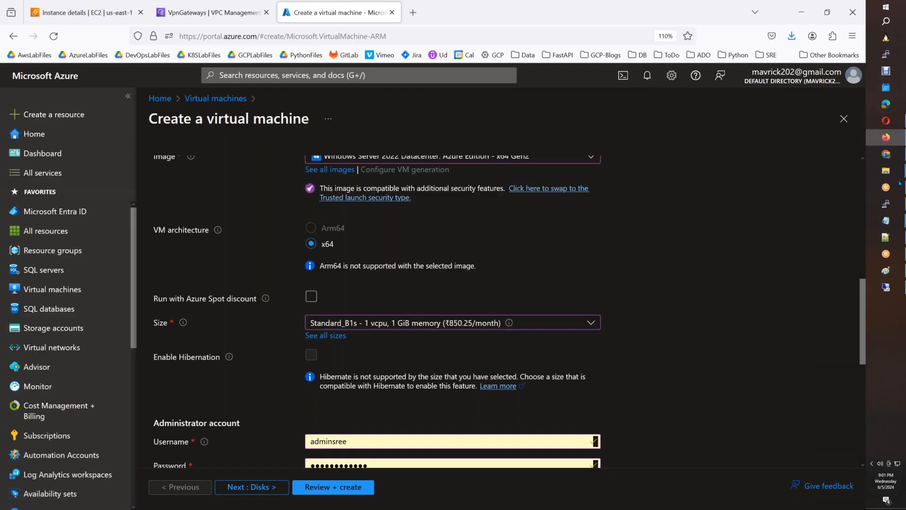
# Connect to the AWS server and enter the domain administrator user name under a different account.
pyautogui.click(886, 288)
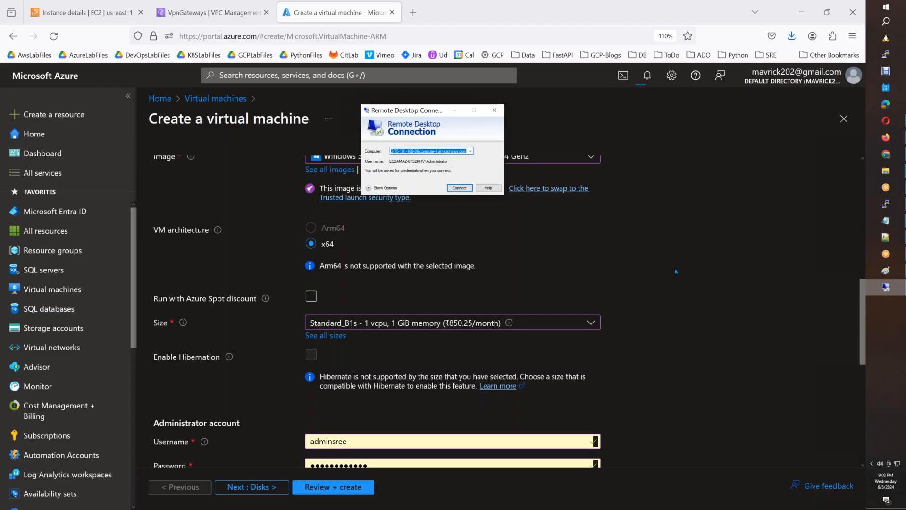
pyautogui.click(467, 189)
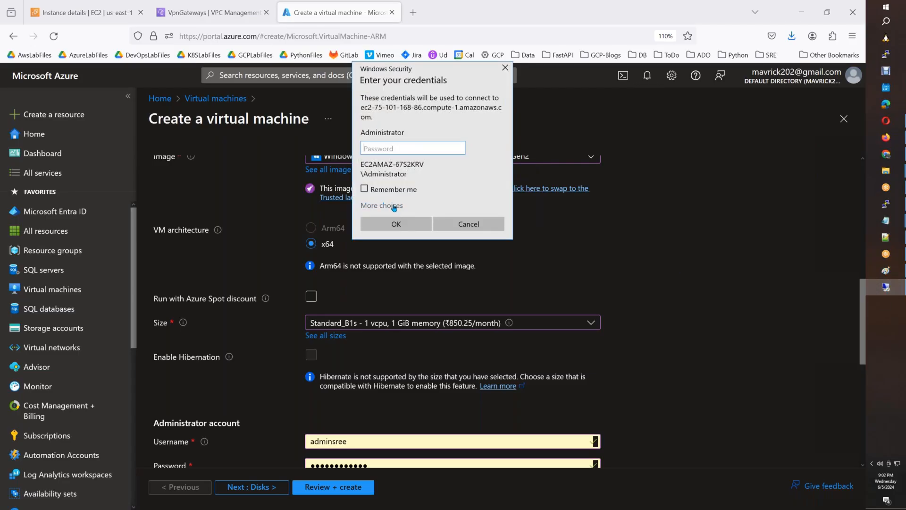
pyautogui.click(395, 205)
pyautogui.click(411, 255)
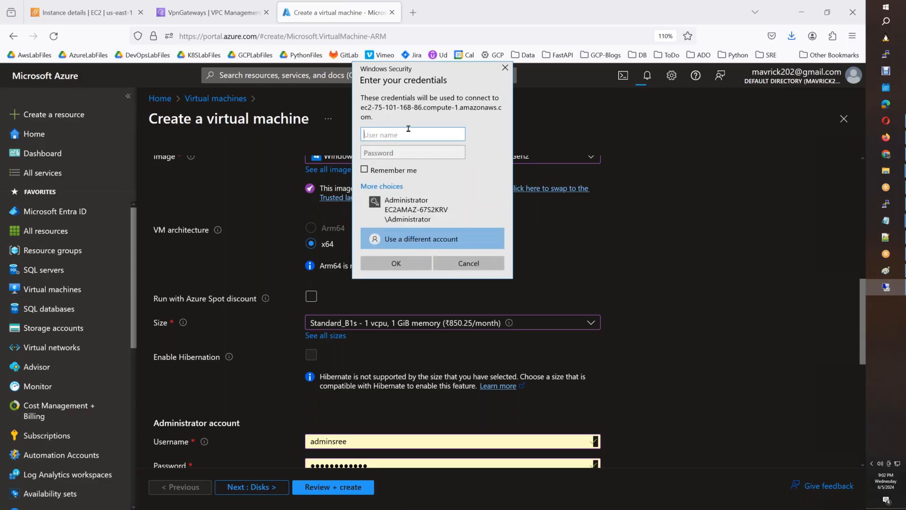
pyautogui.write('a')
pyautogui.write('dministrator@awsb')
pyautogui.write('60.com')
pyautogui.press('Tab')
# Load LaptopKey.pem on Windows_AD_Server's RDP client Get password page.
pyautogui.click(91, 8)
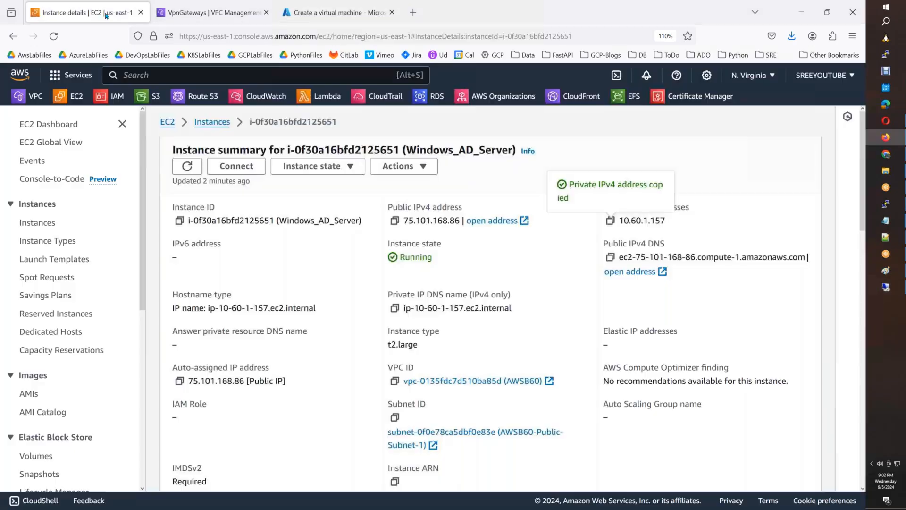
pyautogui.click(235, 164)
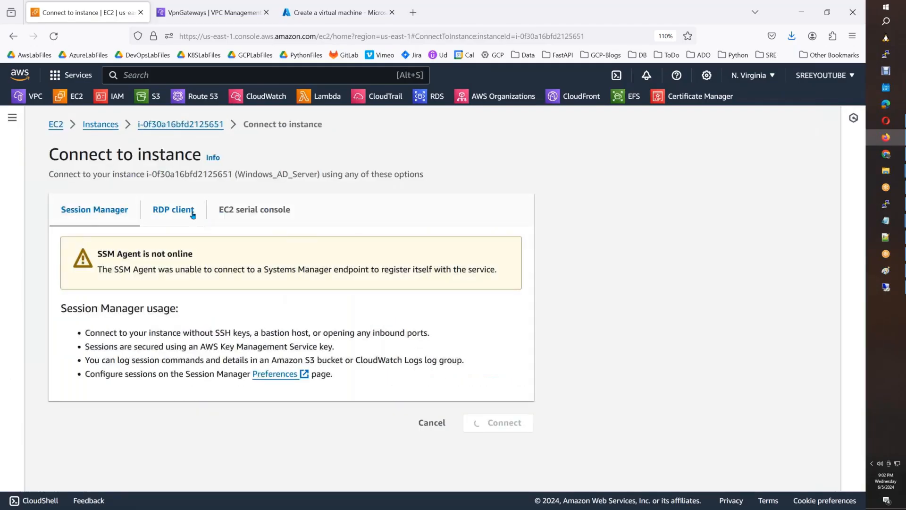
pyautogui.click(188, 209)
pyautogui.scroll(-5, 203, 344)
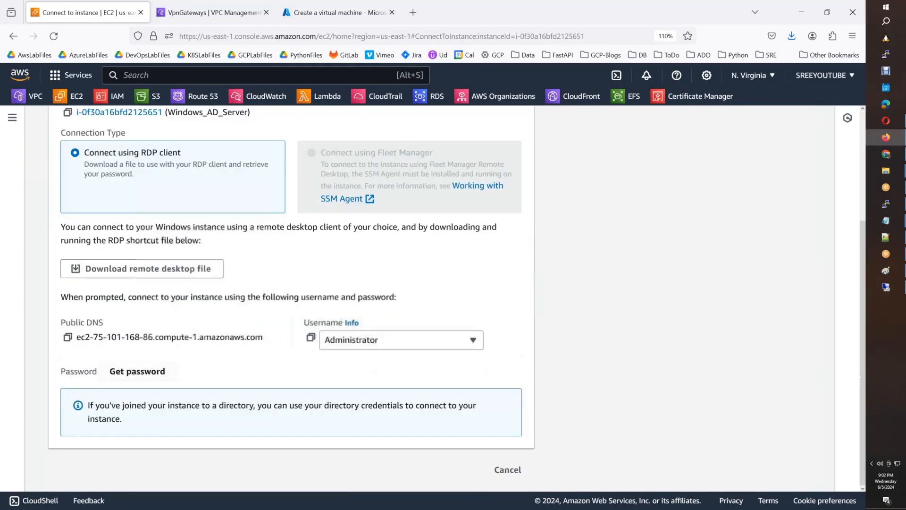
pyautogui.click(132, 371)
pyautogui.click(110, 314)
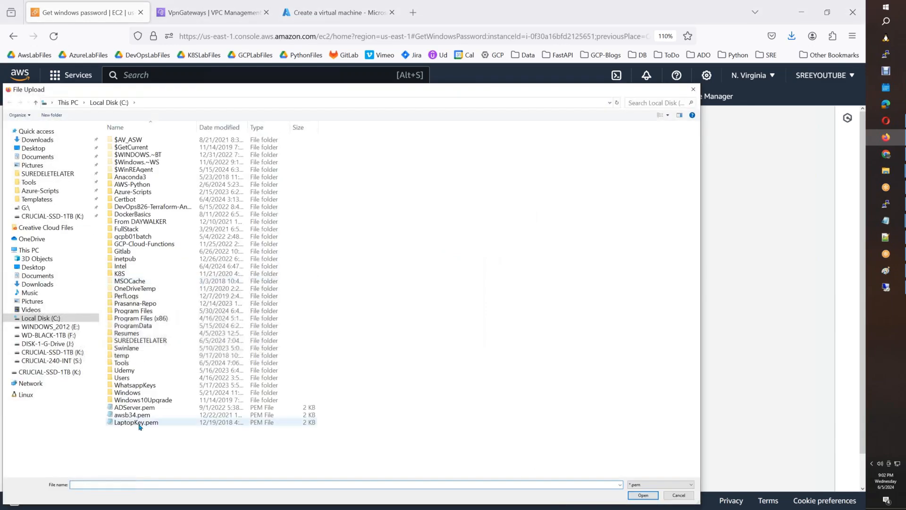
pyautogui.click(140, 423)
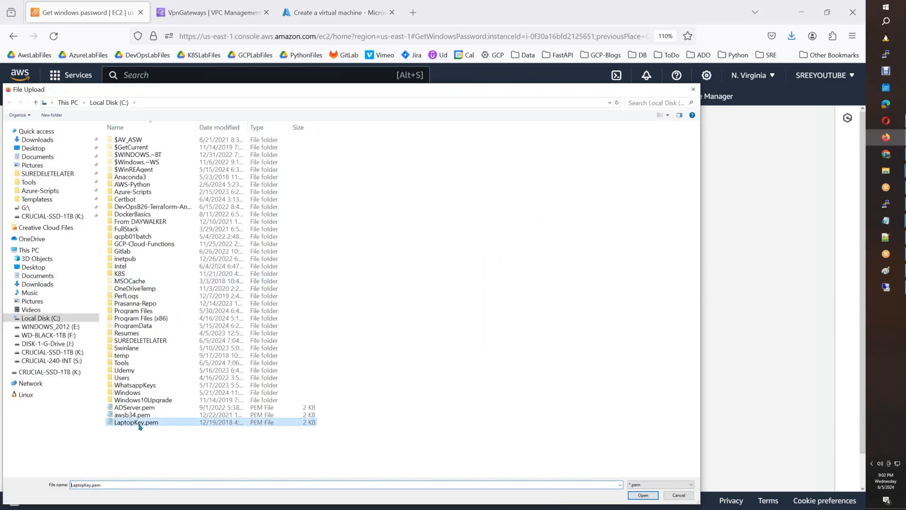
pyautogui.press('Return')
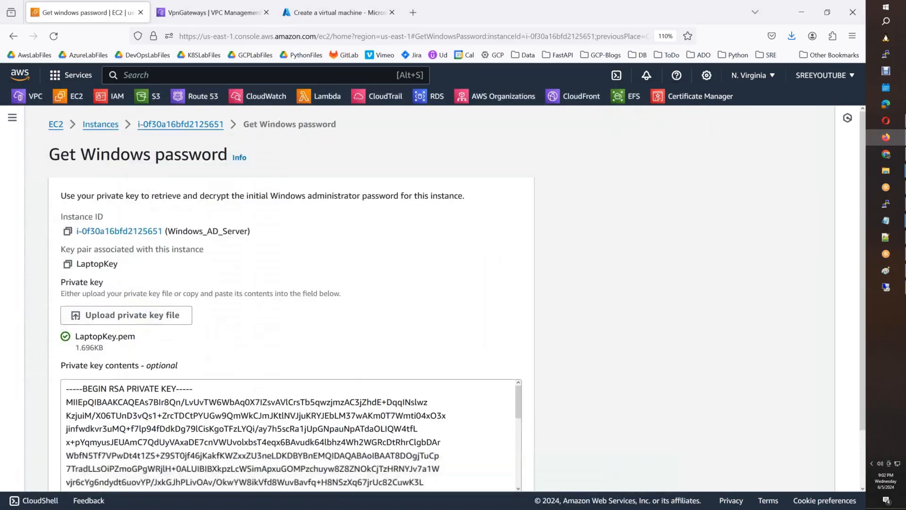
# Decrypt the administrator password and copy it to the clipboard.
pyautogui.scroll(-2, 472, 378)
pyautogui.click(530, 467)
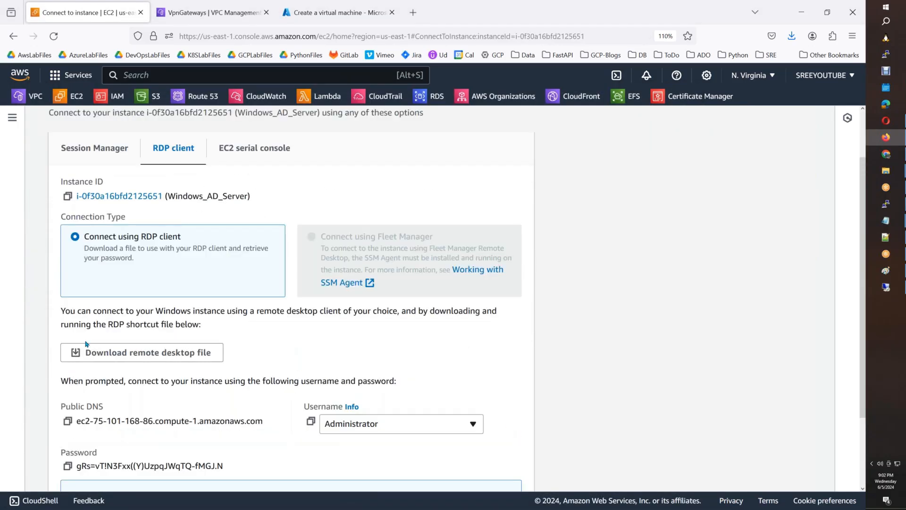
pyautogui.scroll(-2, 69, 375)
pyautogui.click(68, 375)
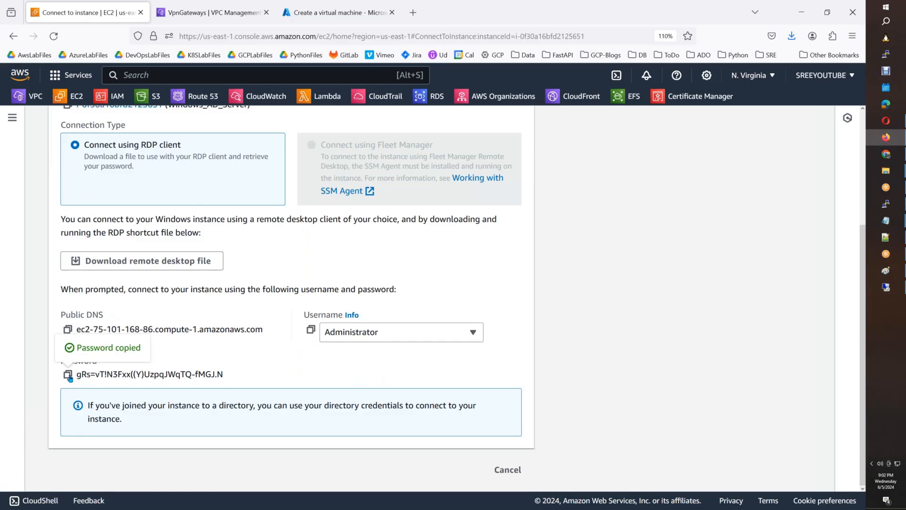
# Sign in to the AWS server with the pasted password and accept the certificate warning.
pyautogui.click(894, 292)
pyautogui.hotkey('ctrl', 'v')
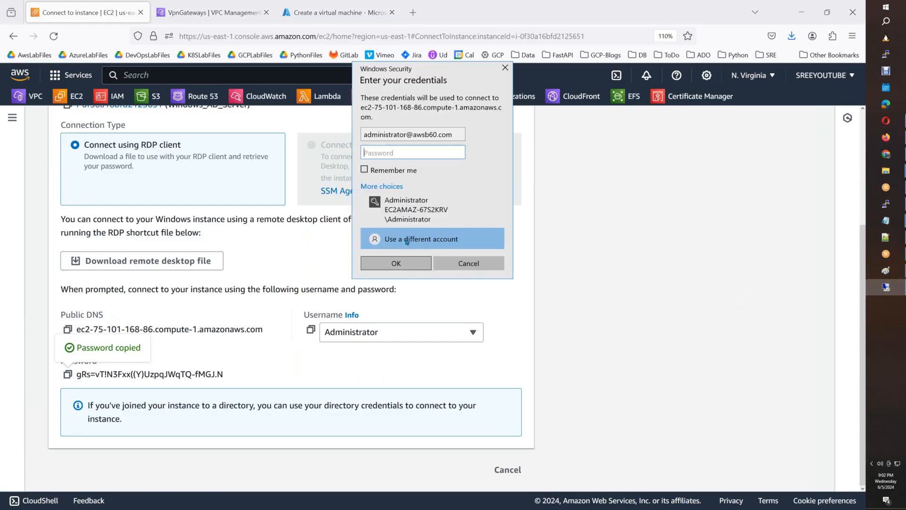
pyautogui.click(404, 270)
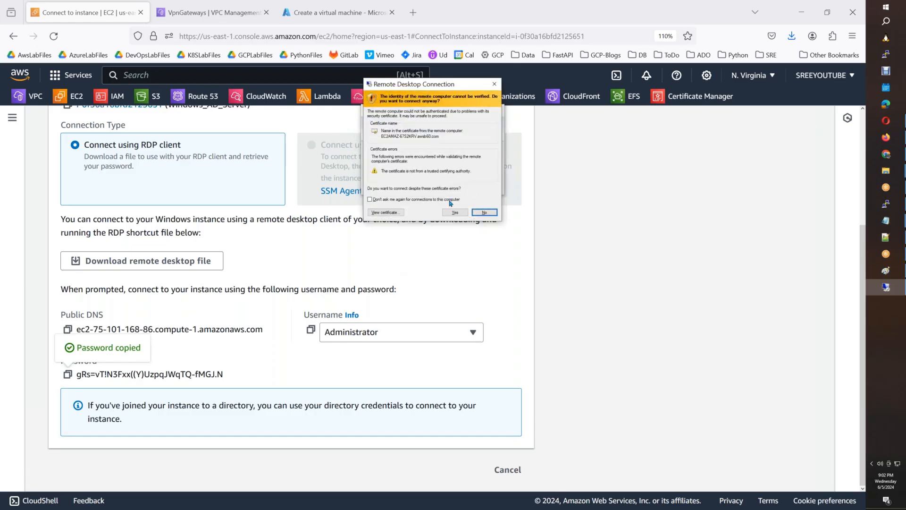
pyautogui.click(447, 215)
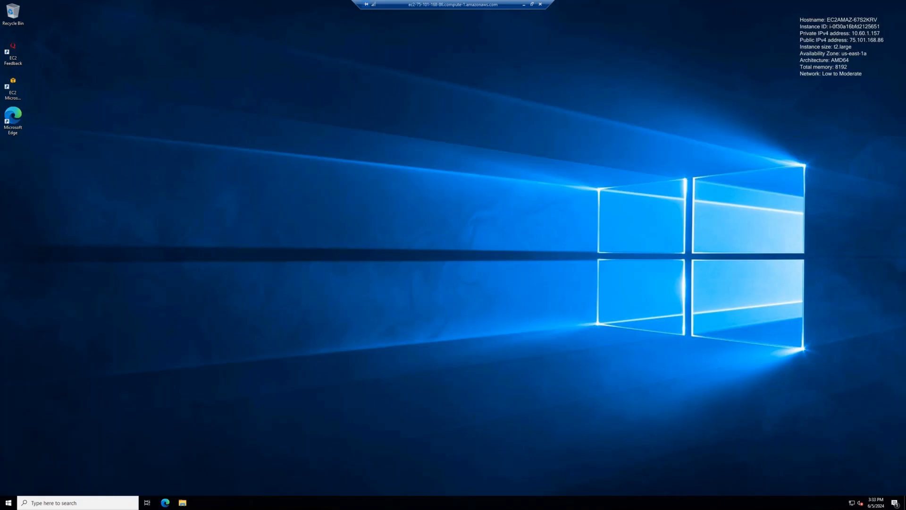
# Launch Windows PowerShell on the server and maximize its window.
pyautogui.click(82, 505)
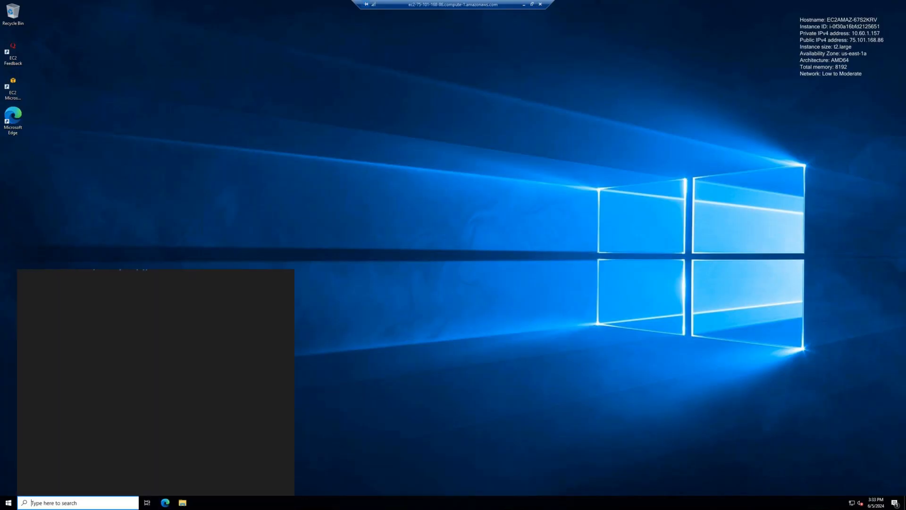
pyautogui.write('powershell')
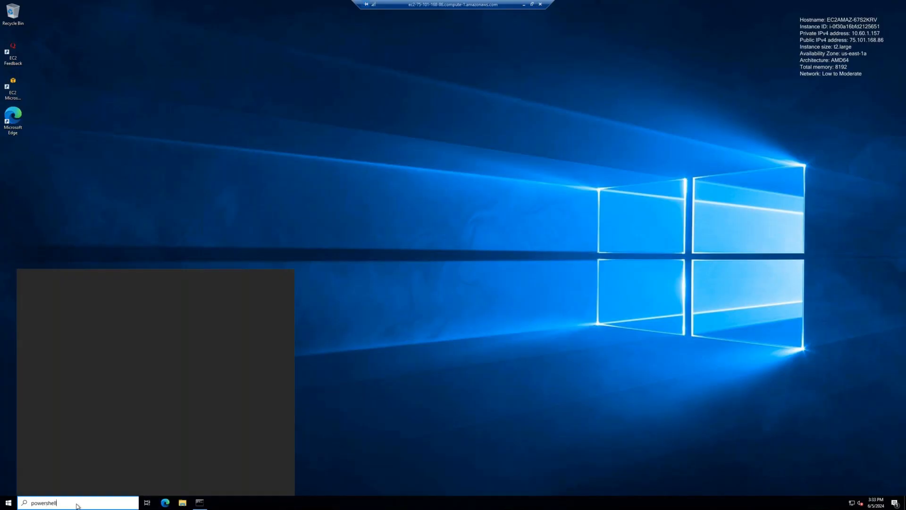
pyautogui.click(87, 314)
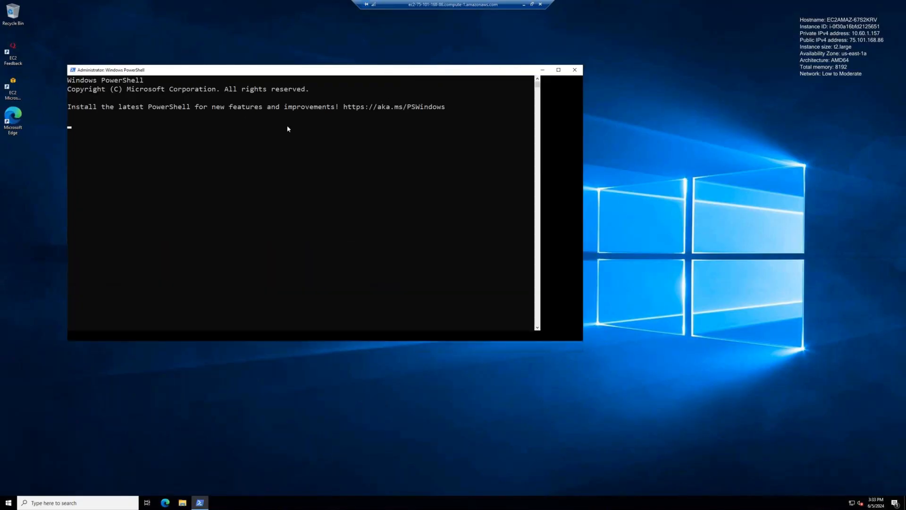
pyautogui.scroll(8, 288, 126)
pyautogui.doubleClick(273, 71)
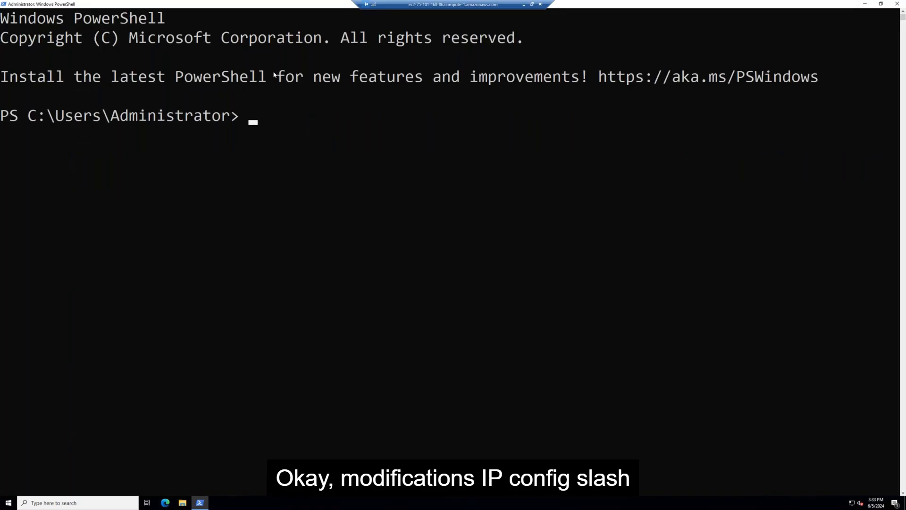
# Run ipconfig /all and copy the IPv4 address 10.60.1.157.
pyautogui.write('ipconfig /al')
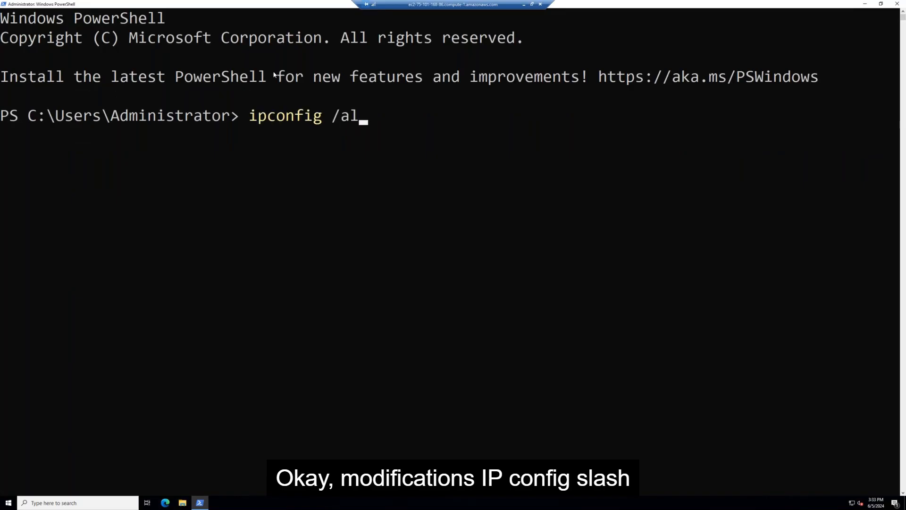
pyautogui.write('l')
pyautogui.press('Return')
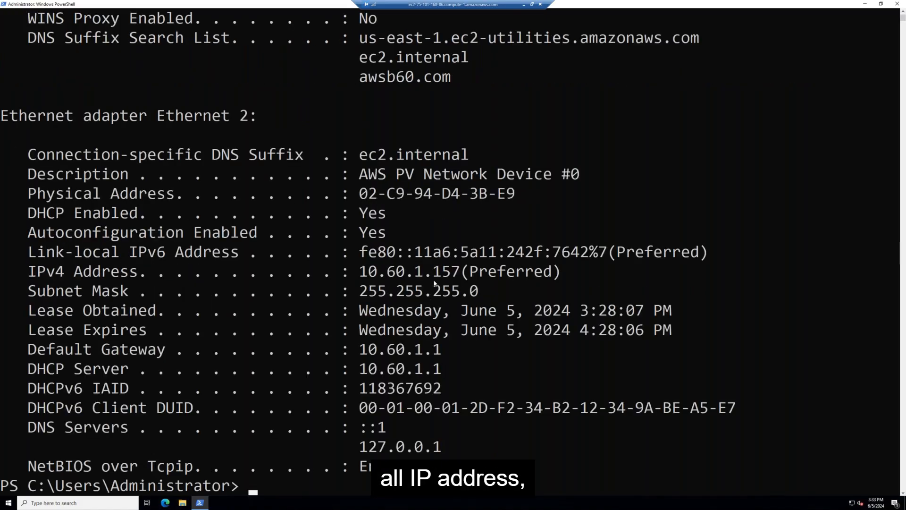
pyautogui.moveTo(457, 275); pyautogui.dragTo(359, 274)
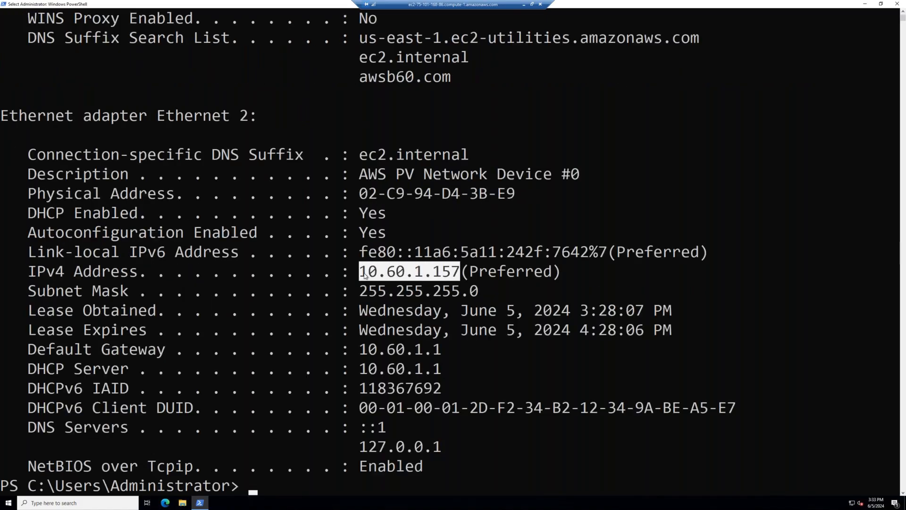
pyautogui.rightClick(396, 326)
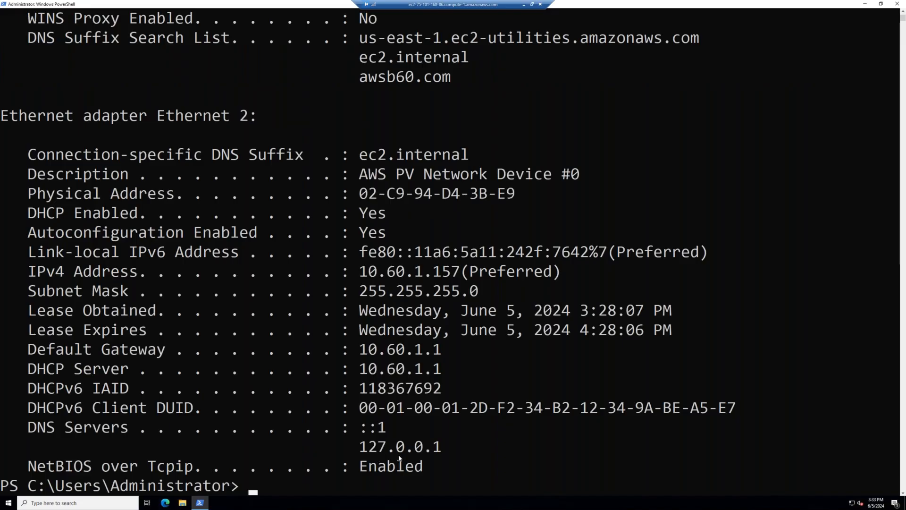
# Run ncpa.cpl to open Network Connections.
pyautogui.write('mcpa.cpl')
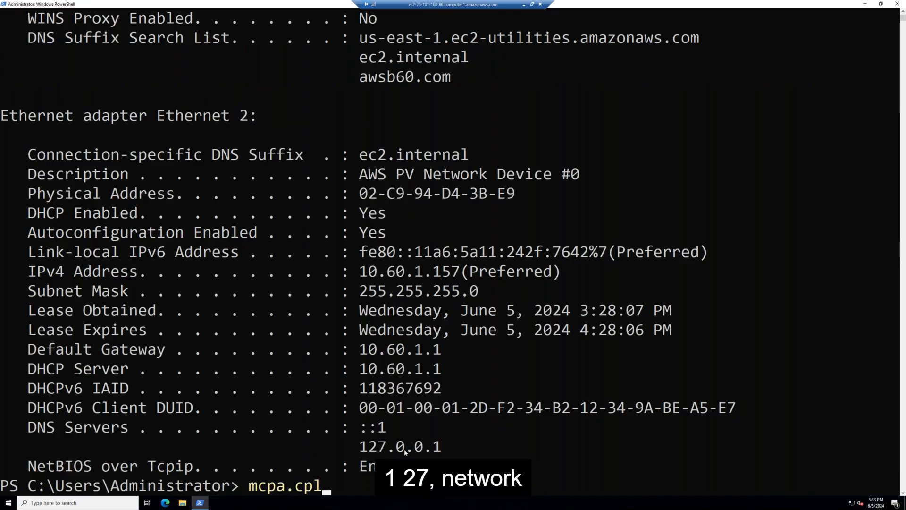
pyautogui.press('BackSpace')
pyautogui.press('BackSpace')
pyautogui.press('BackSpace')
pyautogui.press('BackSpace')
pyautogui.press('BackSpace')
pyautogui.press('BackSpace')
pyautogui.press('BackSpace')
pyautogui.press('BackSpace')
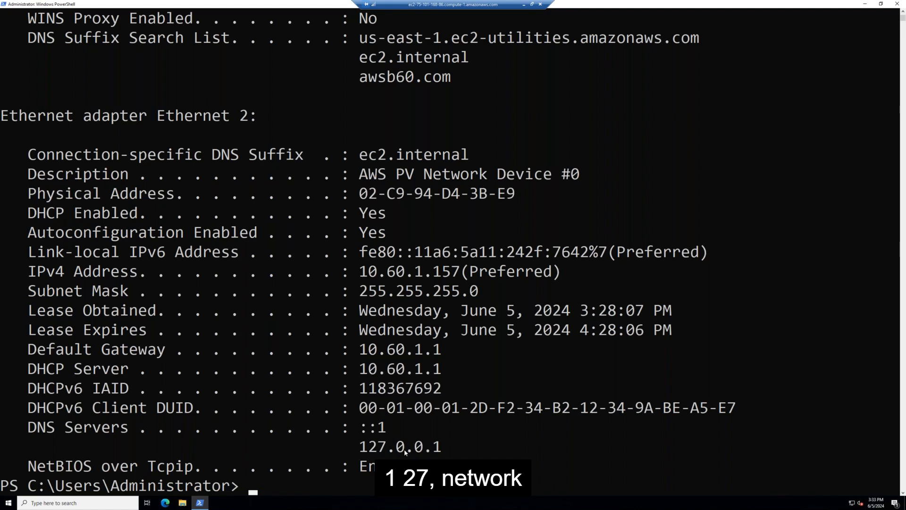
pyautogui.write('ncpa.cpl')
pyautogui.press('Return')
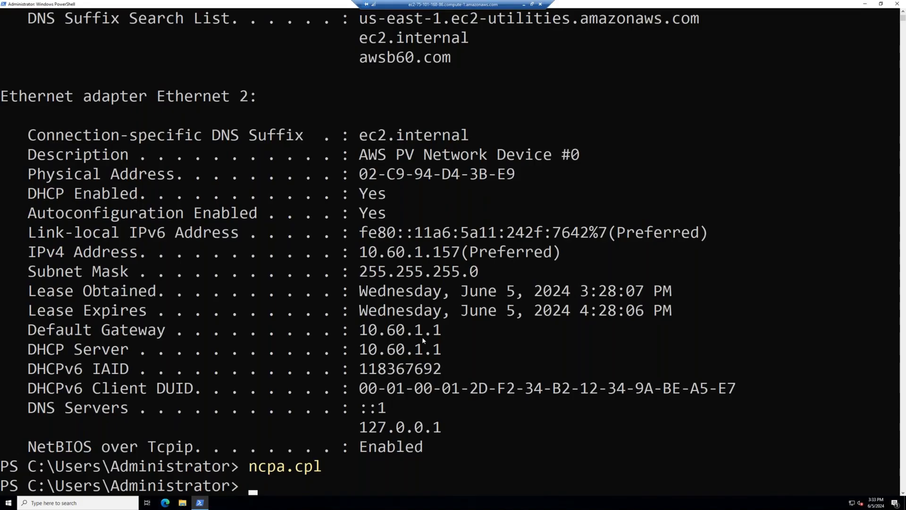
# Edit the preferred DNS server in Ethernet 2's IPv4 properties, then close Network Connections.
pyautogui.rightClick(293, 189)
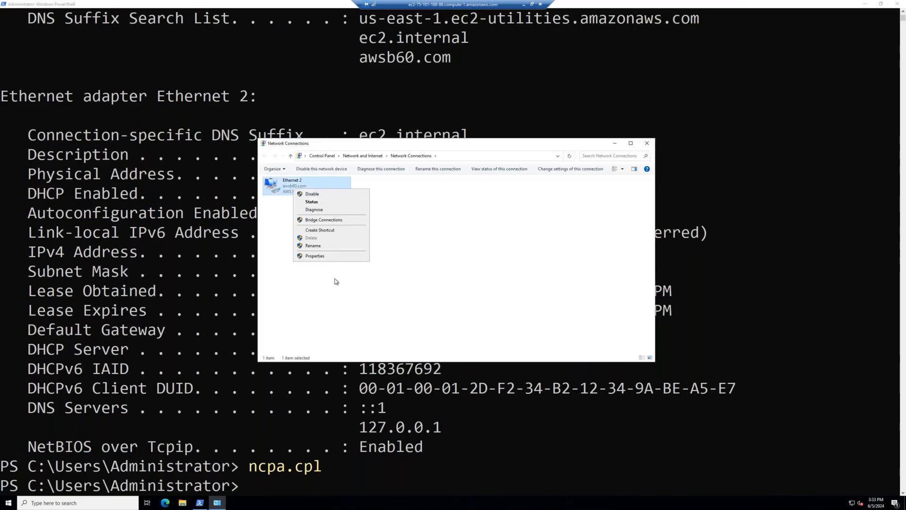
pyautogui.click(329, 258)
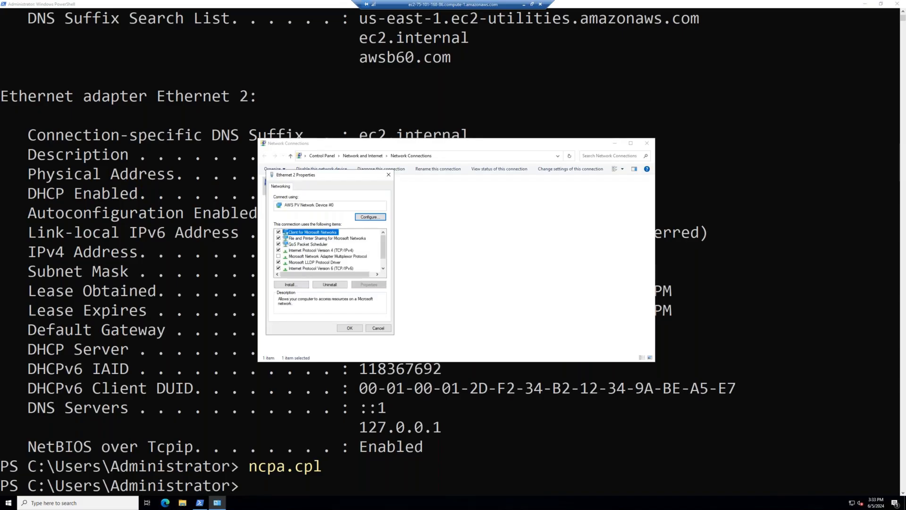
pyautogui.click(343, 254)
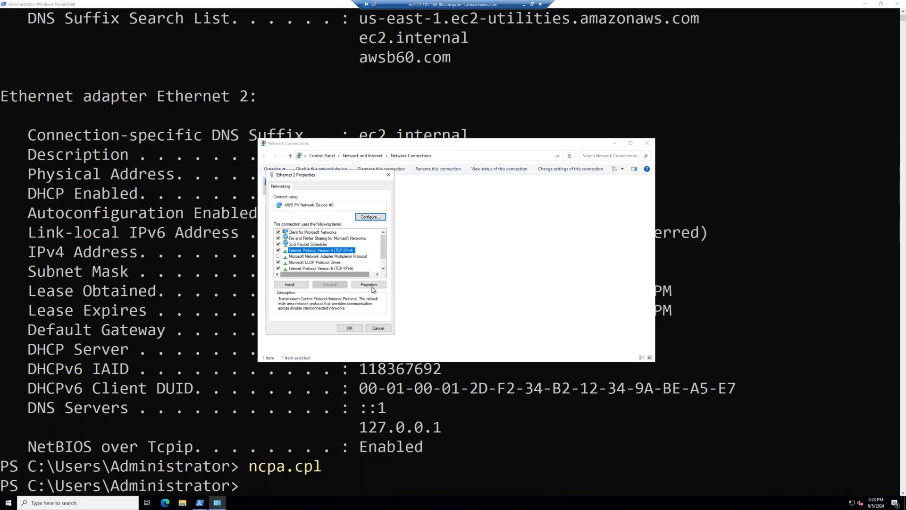
pyautogui.click(370, 284)
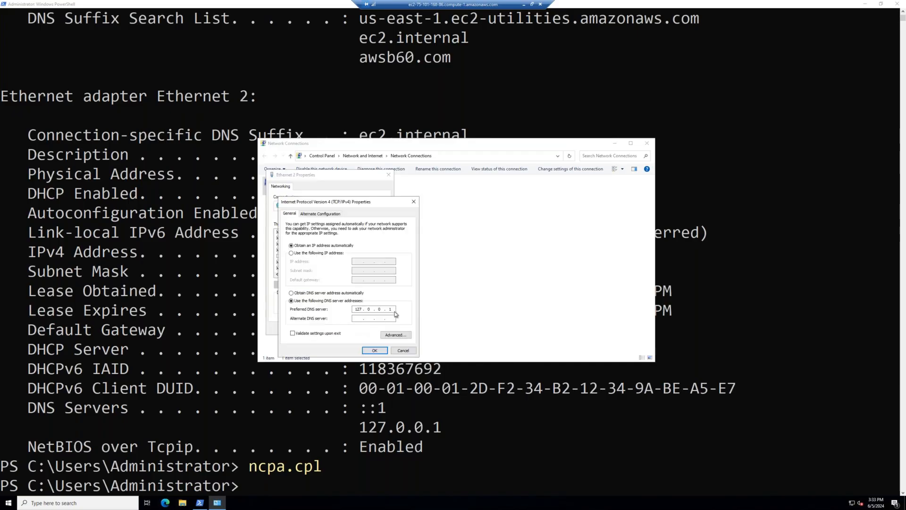
pyautogui.doubleClick(359, 309)
pyautogui.press('BackSpace')
pyautogui.click(380, 350)
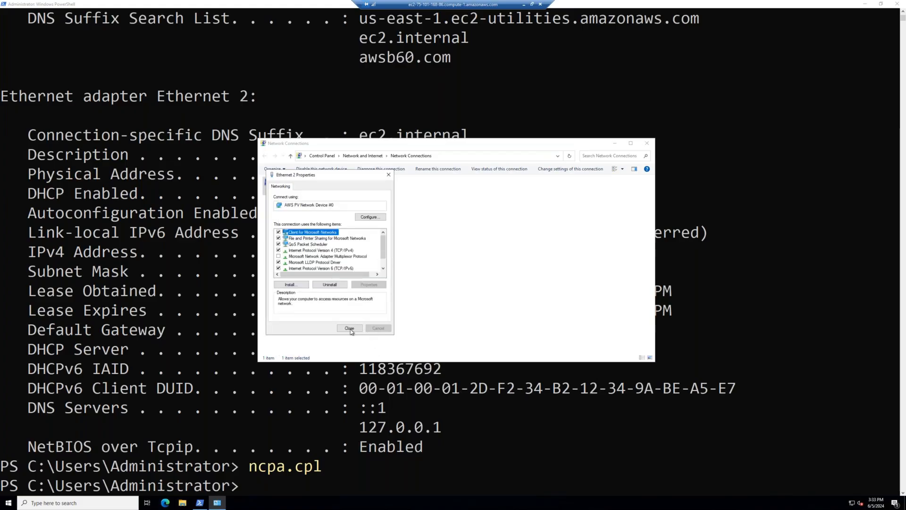
pyautogui.click(349, 328)
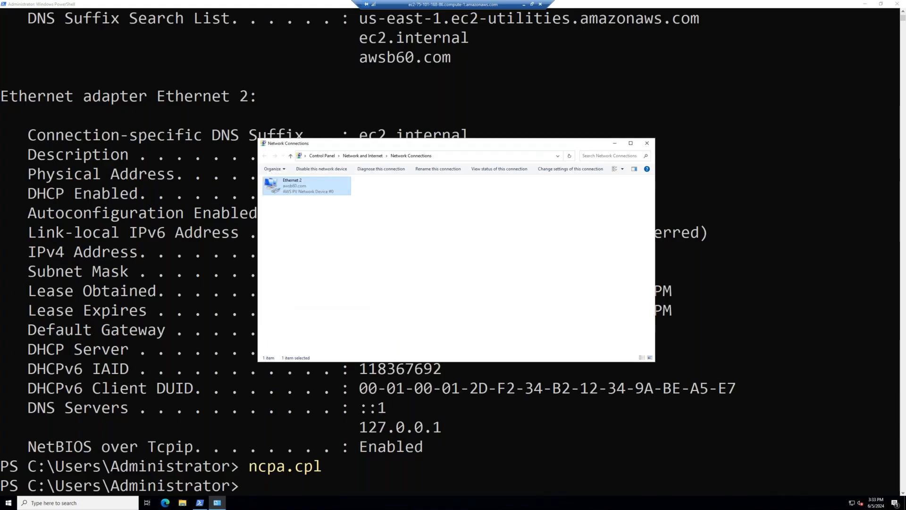
pyautogui.click(648, 144)
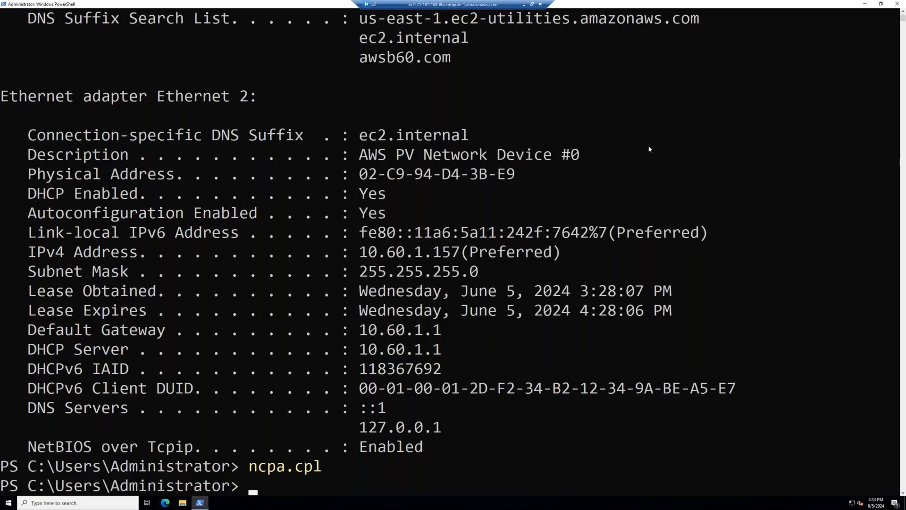
# Clear the PowerShell screen and browse the Start menu's Windows Administrative Tools.
pyautogui.write('cls')
pyautogui.press('Return')
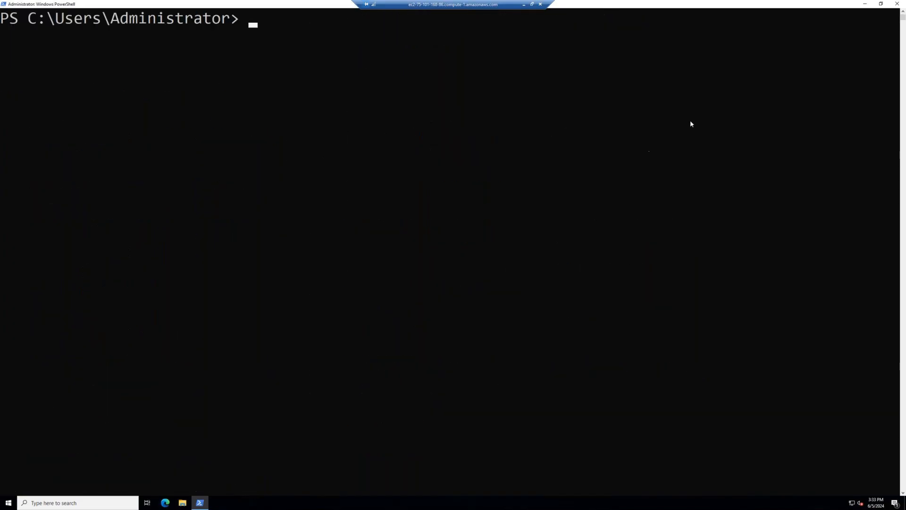
pyautogui.click(8, 503)
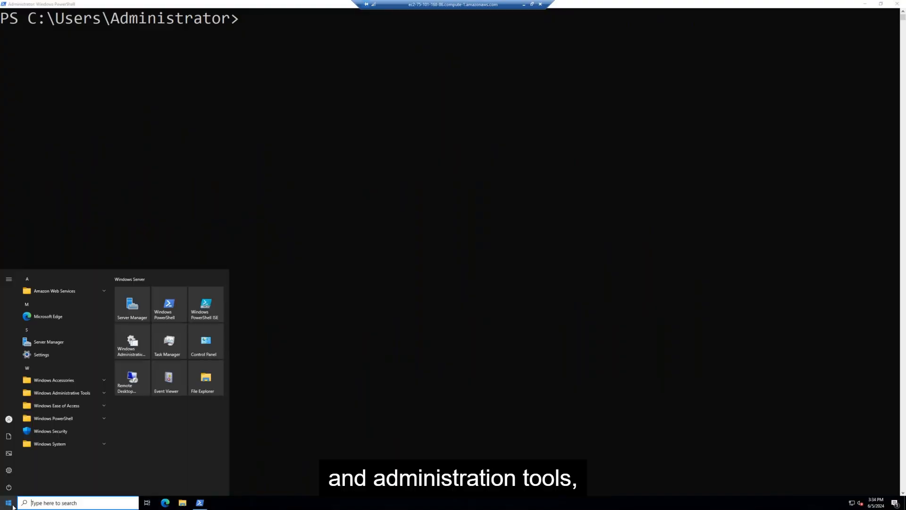
pyautogui.click(74, 393)
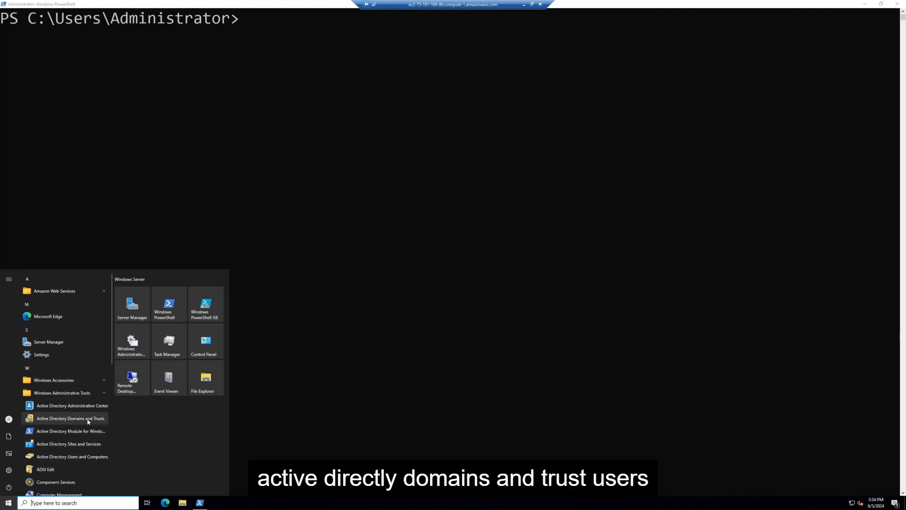
pyautogui.click(476, 431)
pyautogui.click(200, 502)
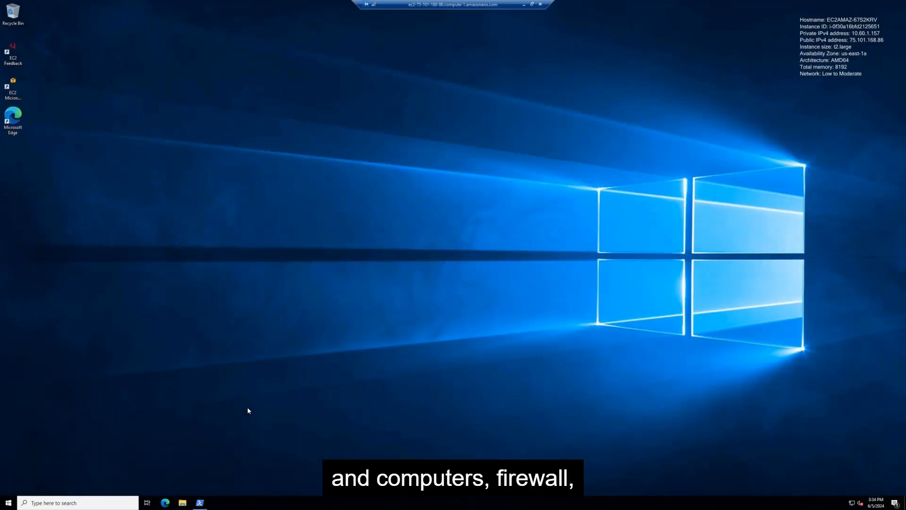
pyautogui.click(199, 503)
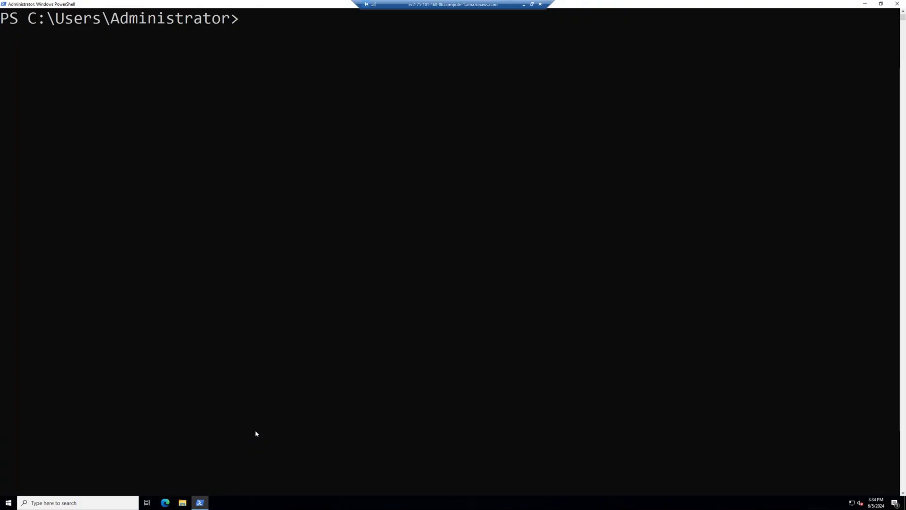
# Turn off Windows Defender Firewall for domain, private and public networks via firewall.cpl.
pyautogui.write('firewall.cpl')
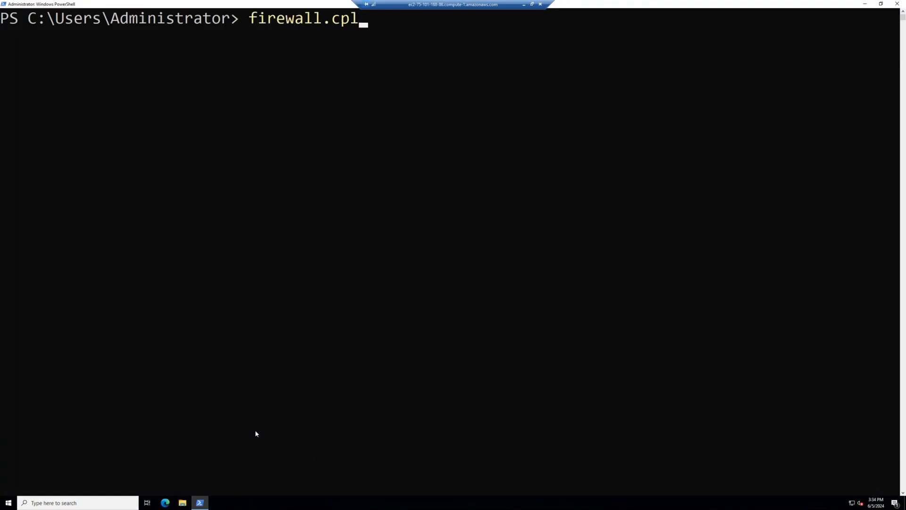
pyautogui.press('Return')
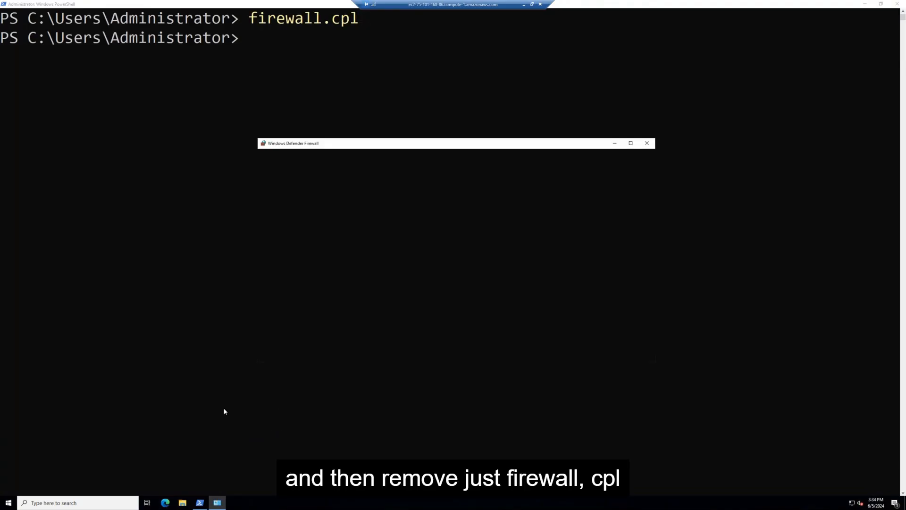
pyautogui.click(292, 214)
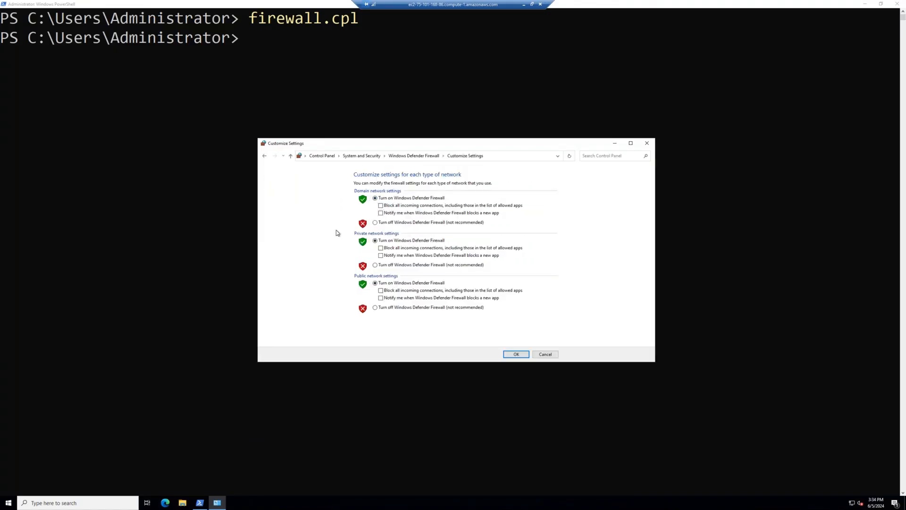
pyautogui.click(382, 223)
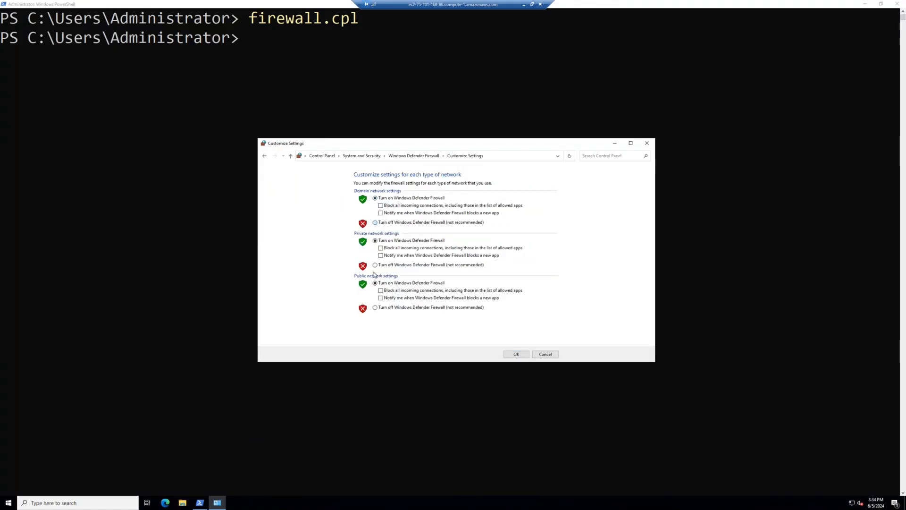
pyautogui.click(375, 265)
pyautogui.click(375, 307)
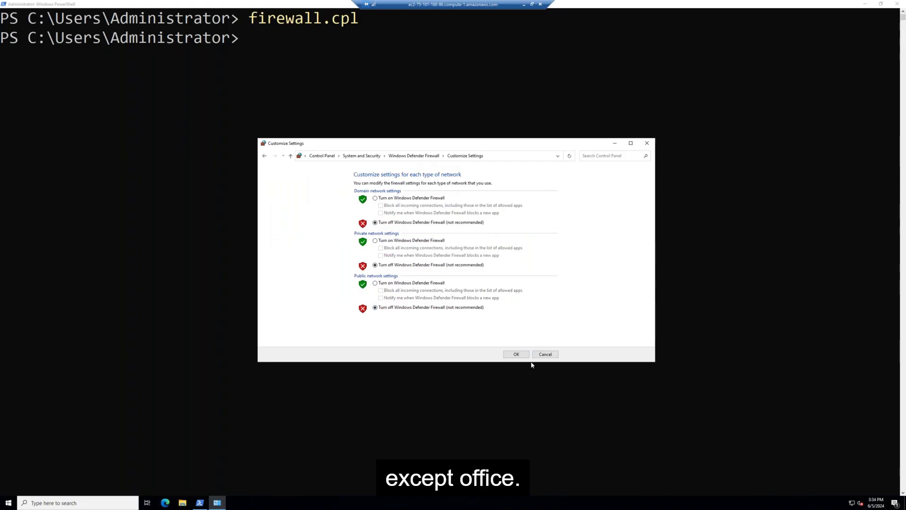
pyautogui.click(518, 354)
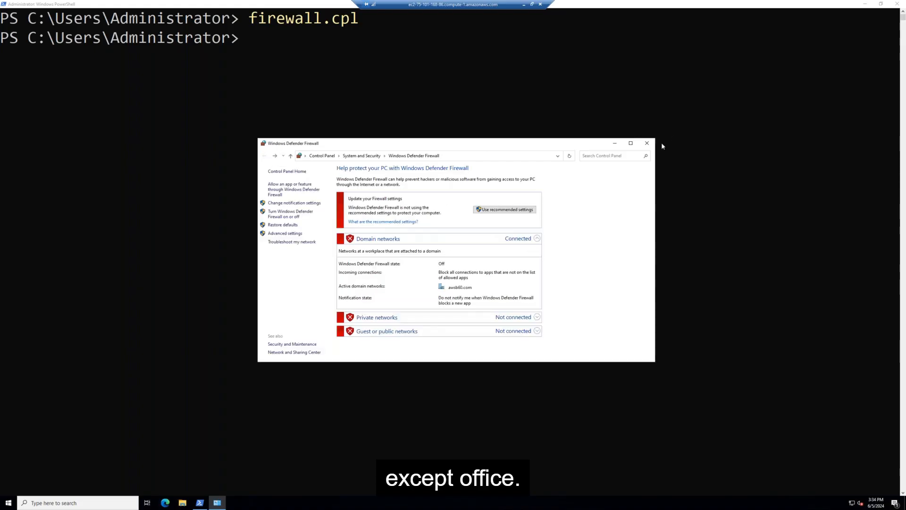
pyautogui.click(647, 144)
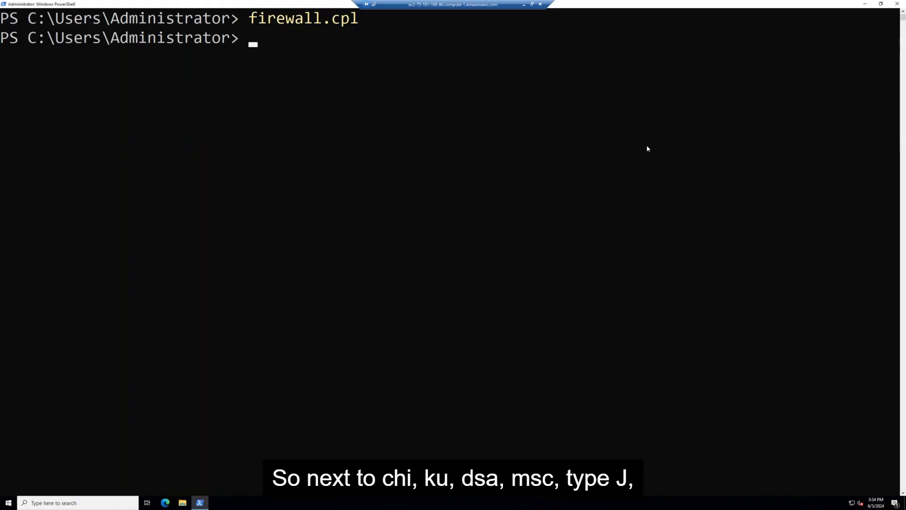
# Launch dsa.msc and begin a new user in the awsb60.com Users container.
pyautogui.write('dsa.msc')
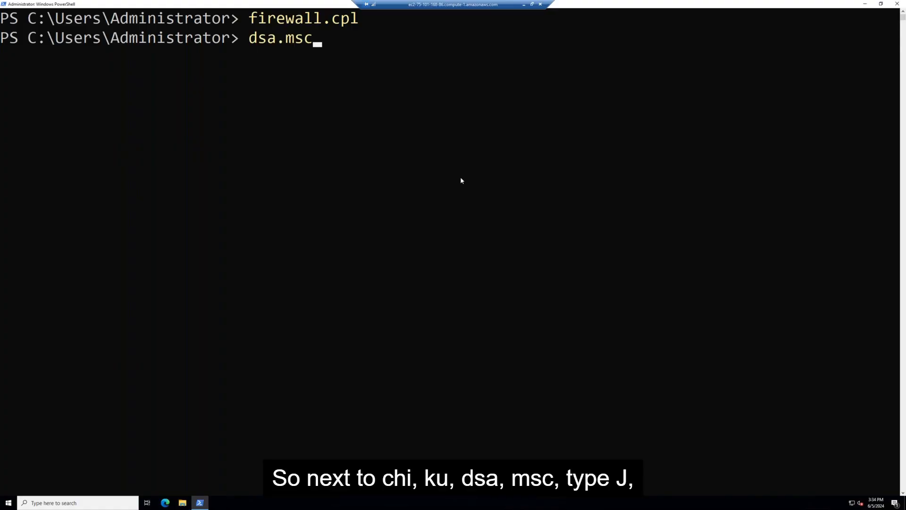
pyautogui.press('Return')
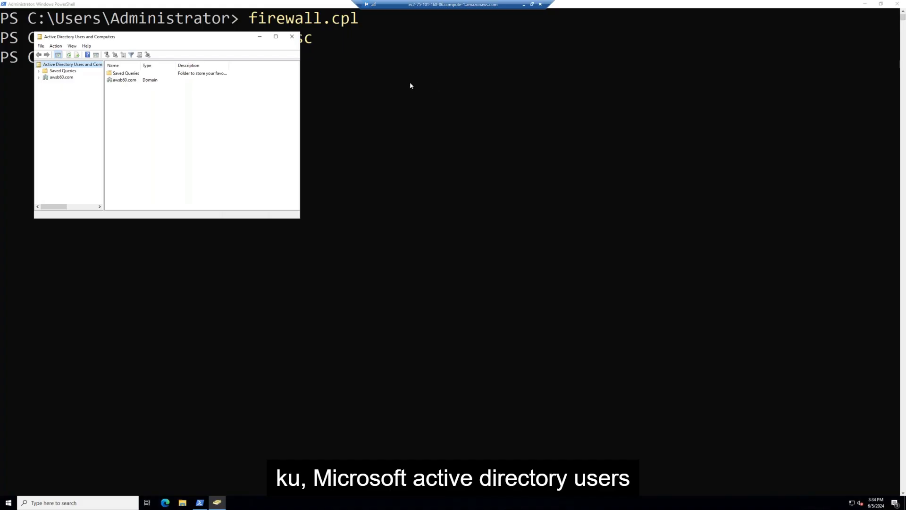
pyautogui.click(276, 37)
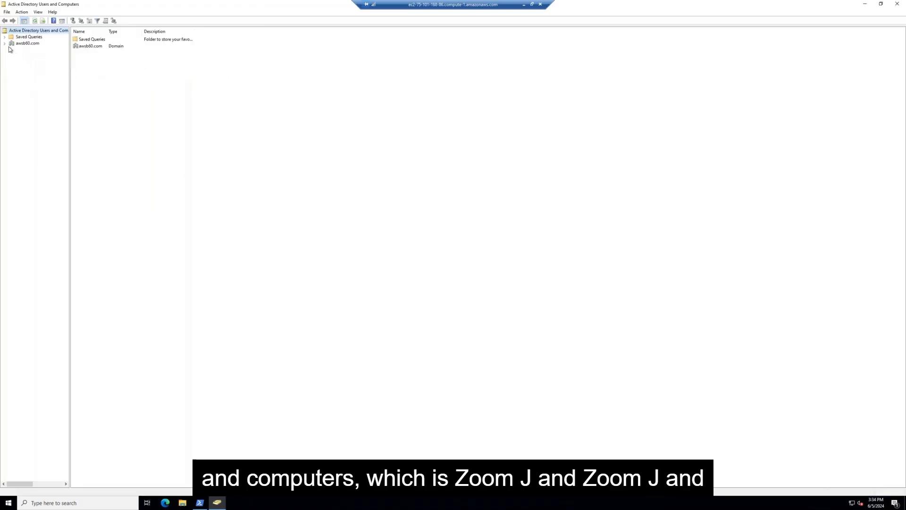
pyautogui.click(4, 43)
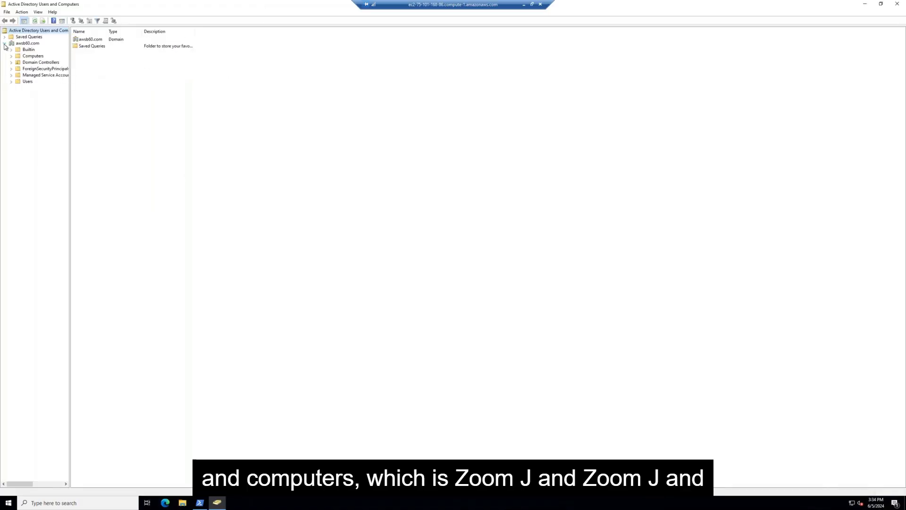
pyautogui.click(26, 81)
pyautogui.rightClick(29, 82)
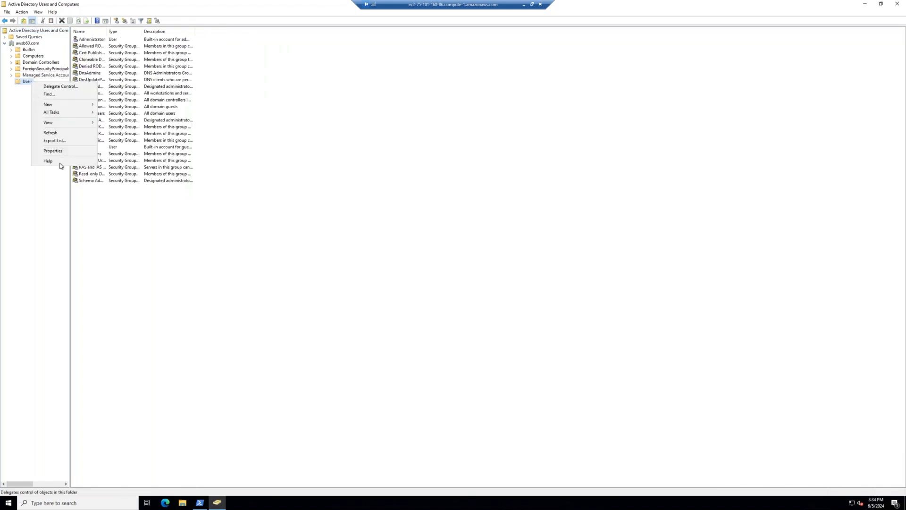
pyautogui.moveTo(54, 102)
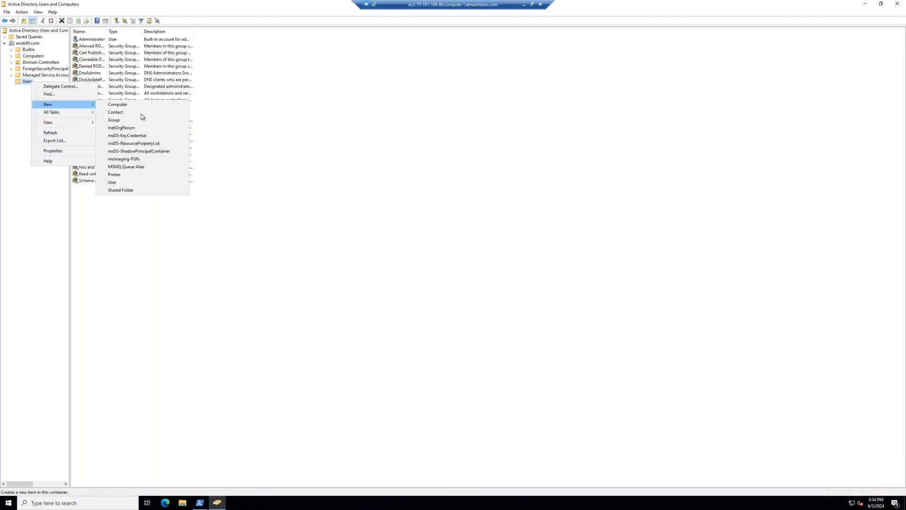
pyautogui.click(132, 183)
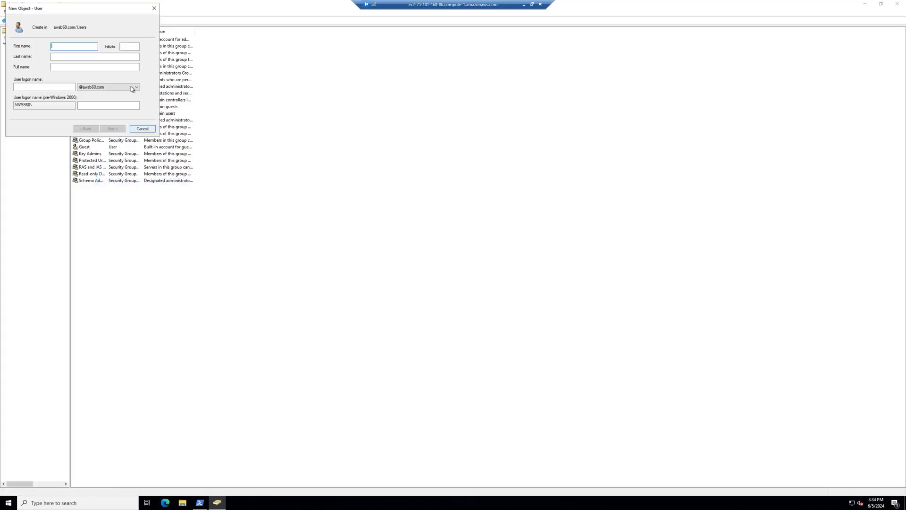
# Enter the user's names and password, clear 'must change password at next logon', and finish.
pyautogui.click(129, 67)
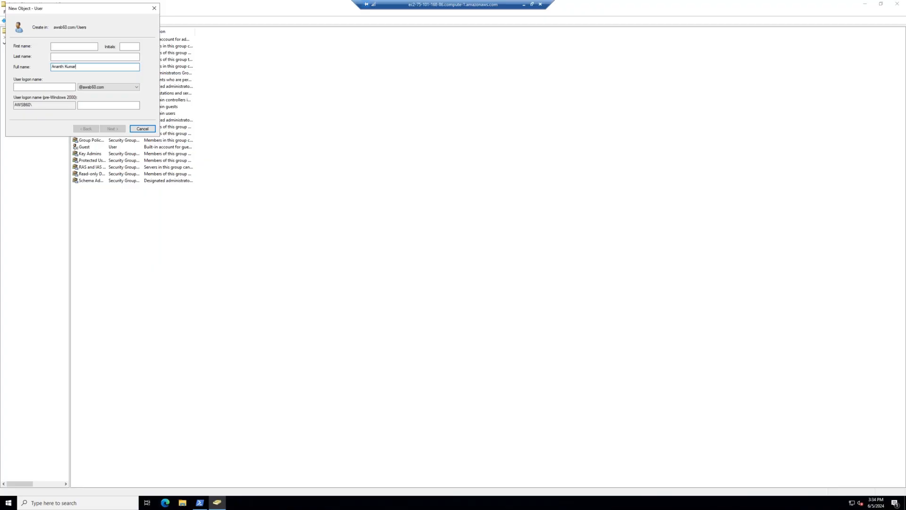
pyautogui.click(60, 87)
pyautogui.write('ananth')
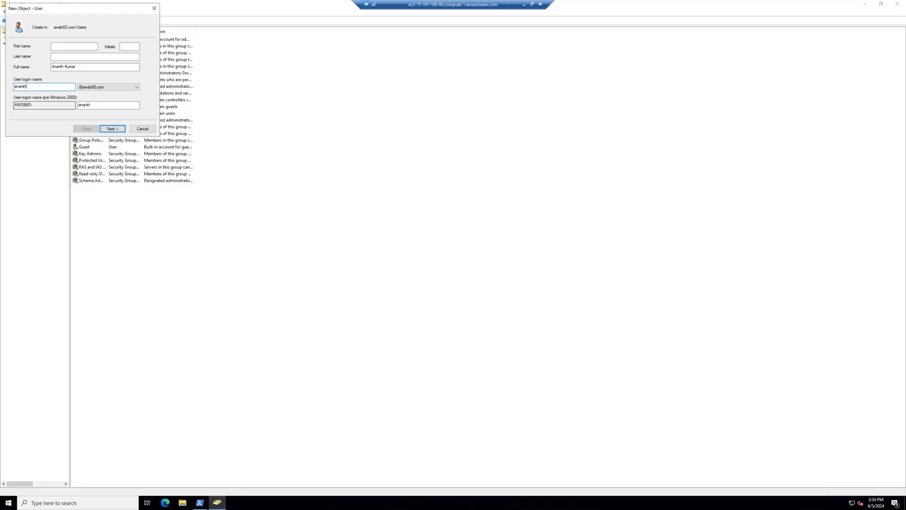
pyautogui.click(111, 129)
pyautogui.write('P')
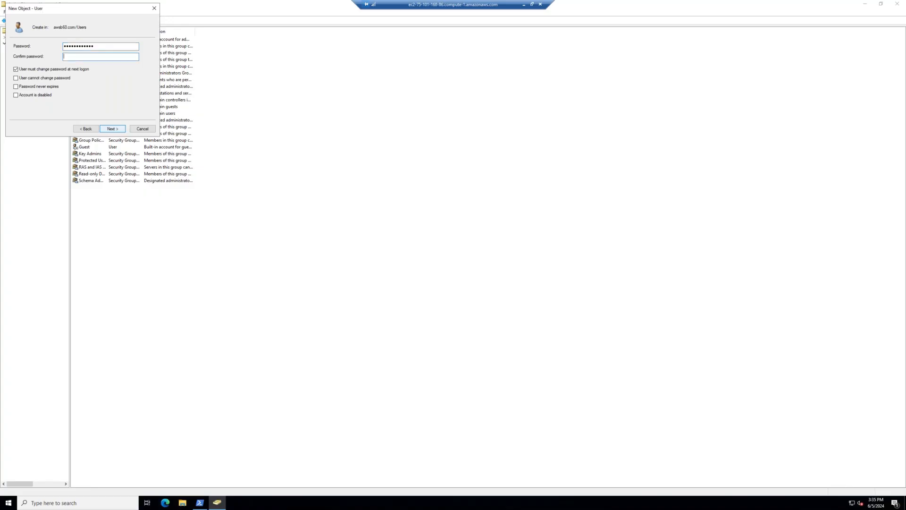
pyautogui.write('rd••••')
pyautogui.click(53, 69)
pyautogui.click(112, 129)
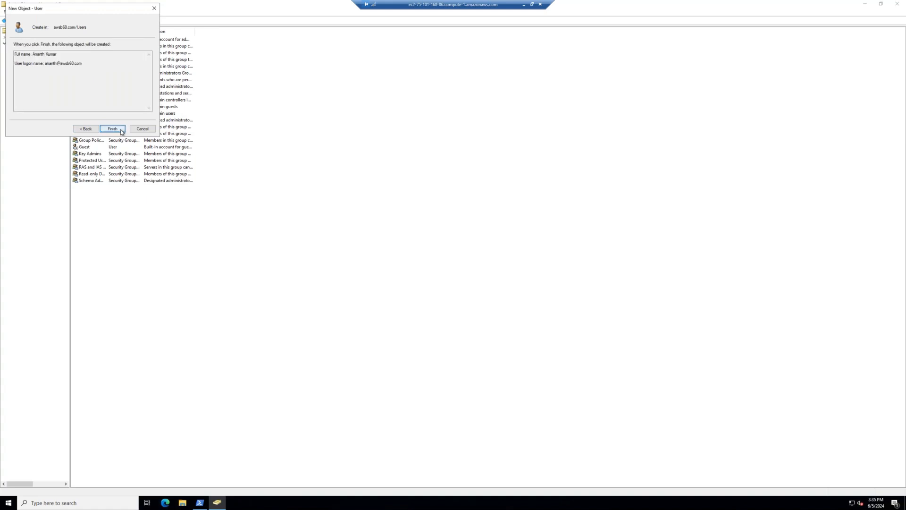
pyautogui.click(122, 131)
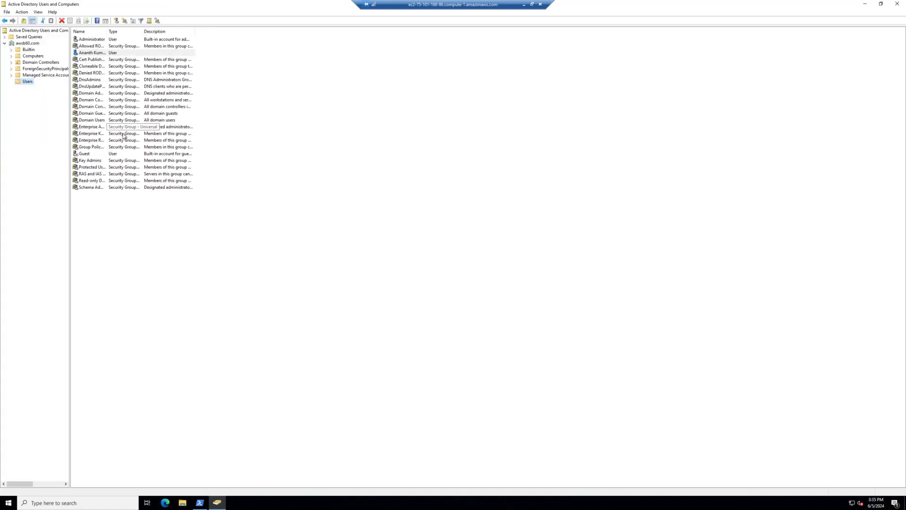
# Copy the first user into a second account with its own name, logon and password, then return to Azure.
pyautogui.rightClick(98, 56)
pyautogui.click(114, 59)
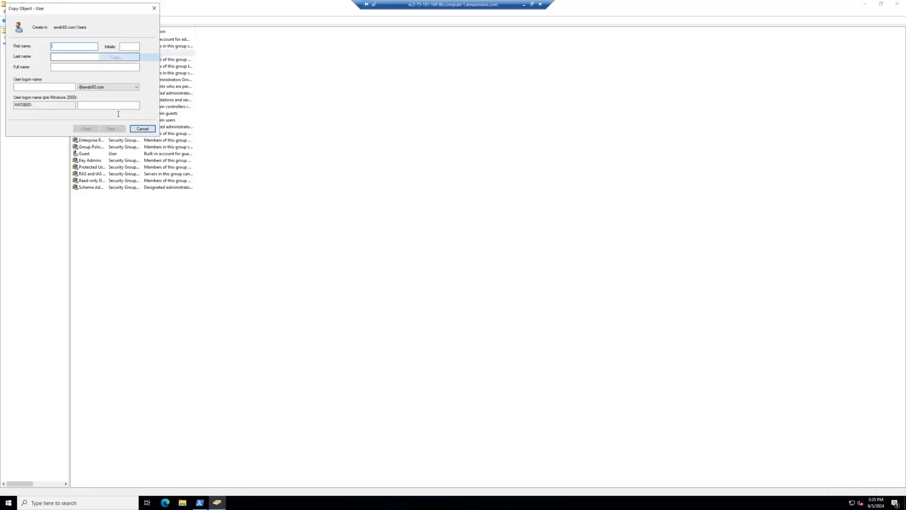
pyautogui.click(65, 67)
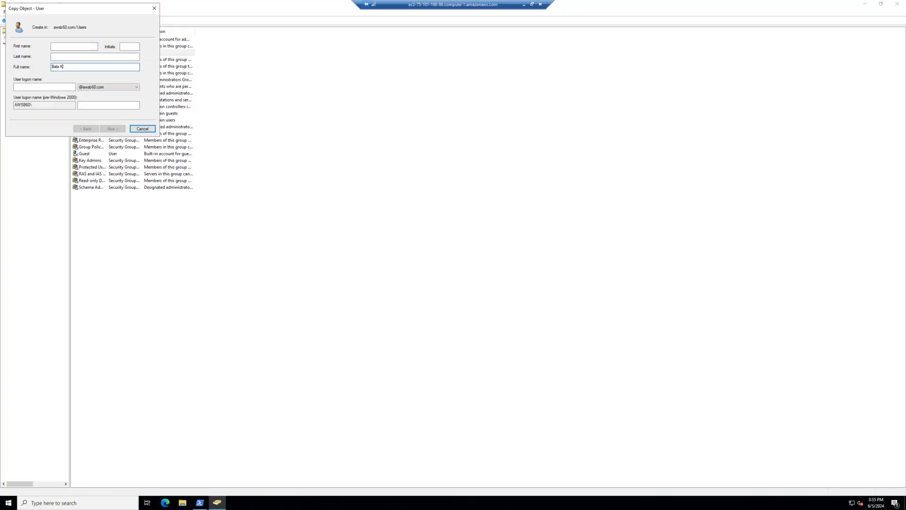
pyautogui.click(38, 88)
pyautogui.write('bala')
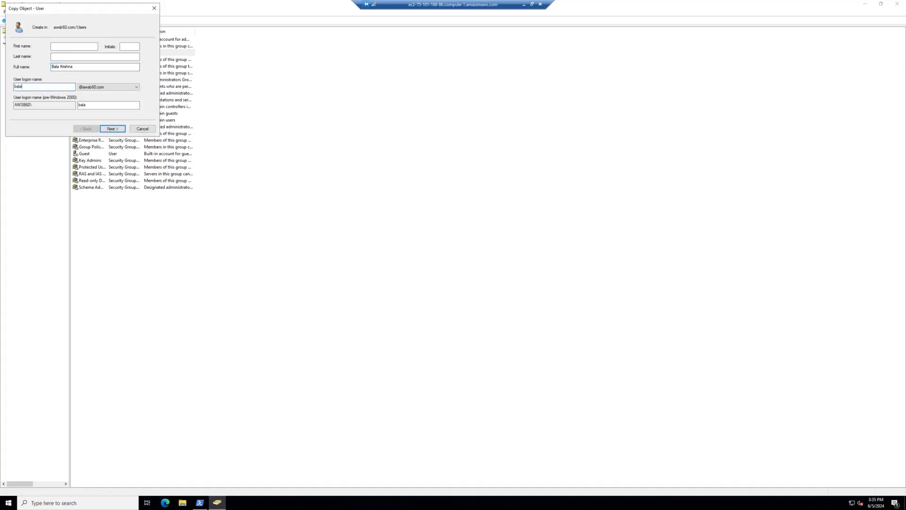
pyautogui.click(113, 128)
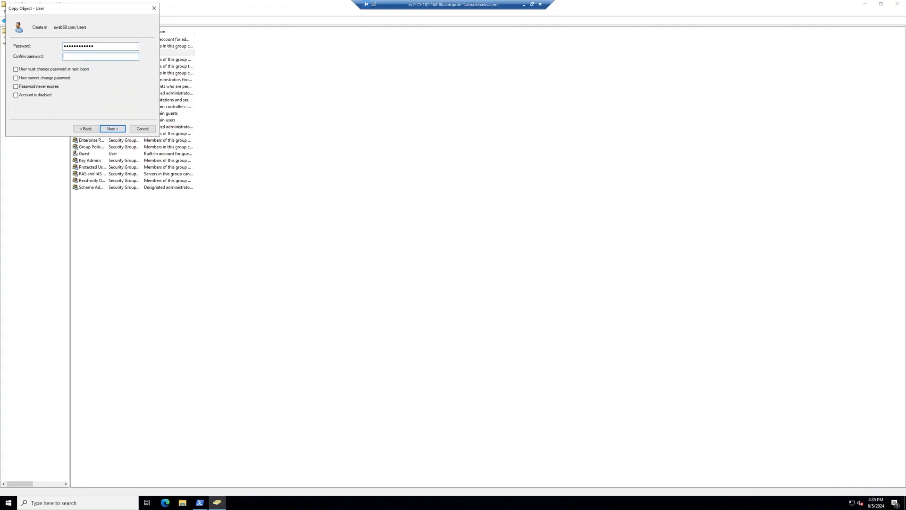
pyautogui.write('•••••')
pyautogui.click(113, 130)
pyautogui.click(113, 129)
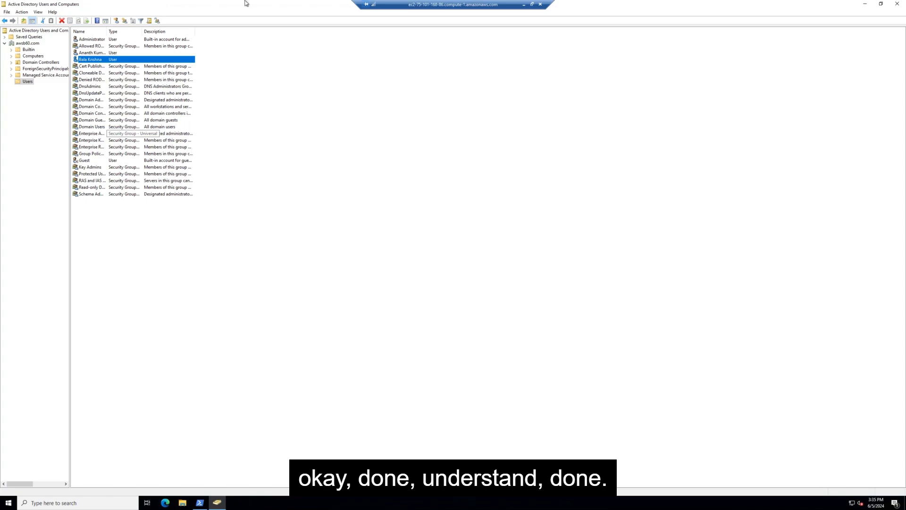
pyautogui.click(525, 4)
pyautogui.click(338, 15)
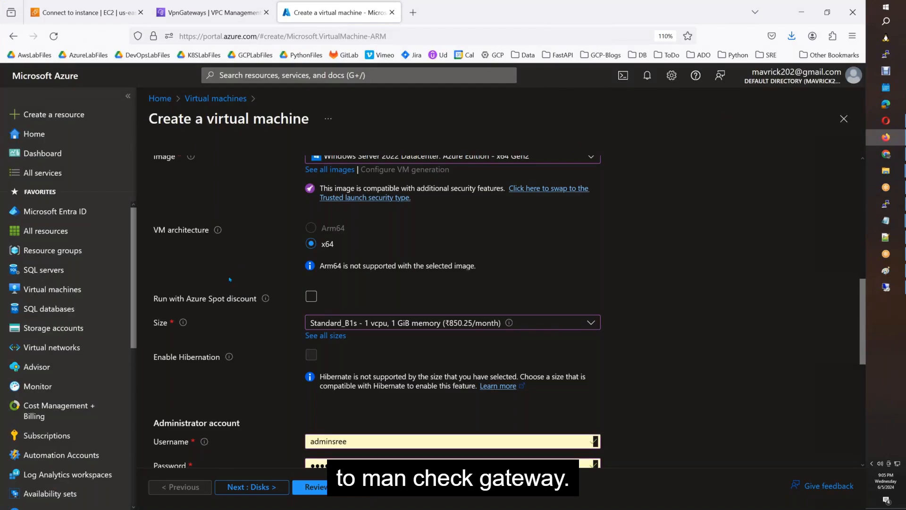
# Discard the VM form, go to Virtual network gateways, and open VNG1.
pyautogui.scroll(10, 230, 279)
pyautogui.click(647, 75)
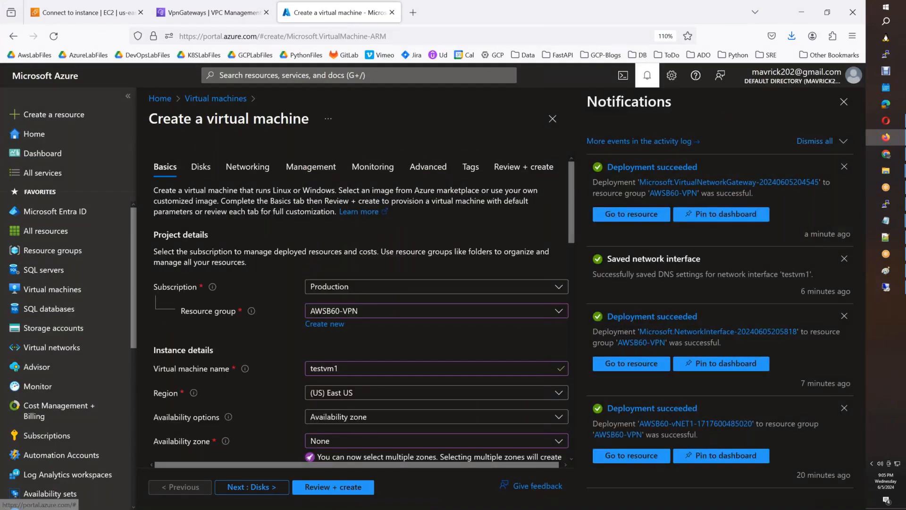
pyautogui.scroll(-5, 66, 331)
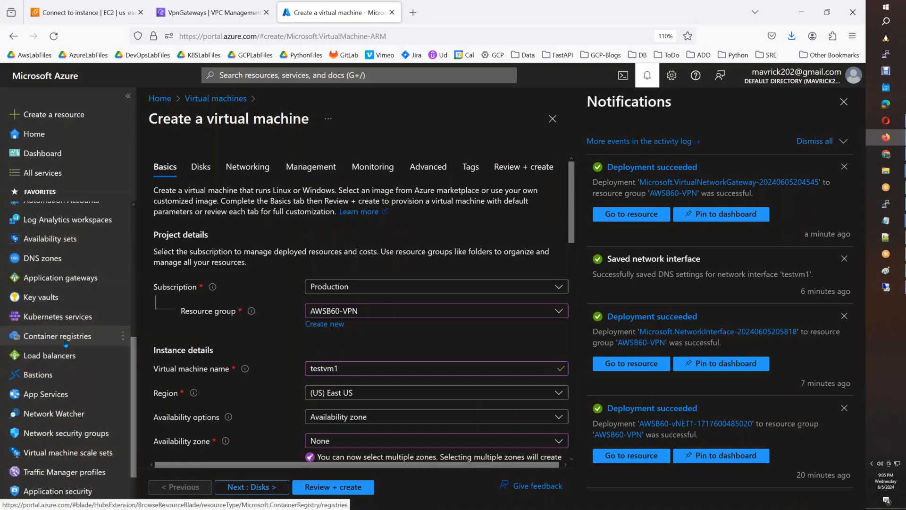
pyautogui.scroll(-2, 66, 343)
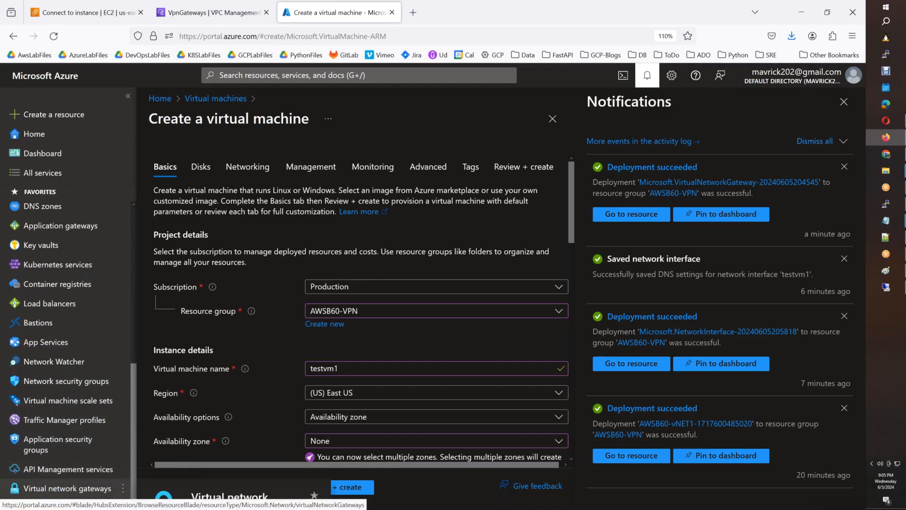
pyautogui.click(65, 489)
pyautogui.click(483, 305)
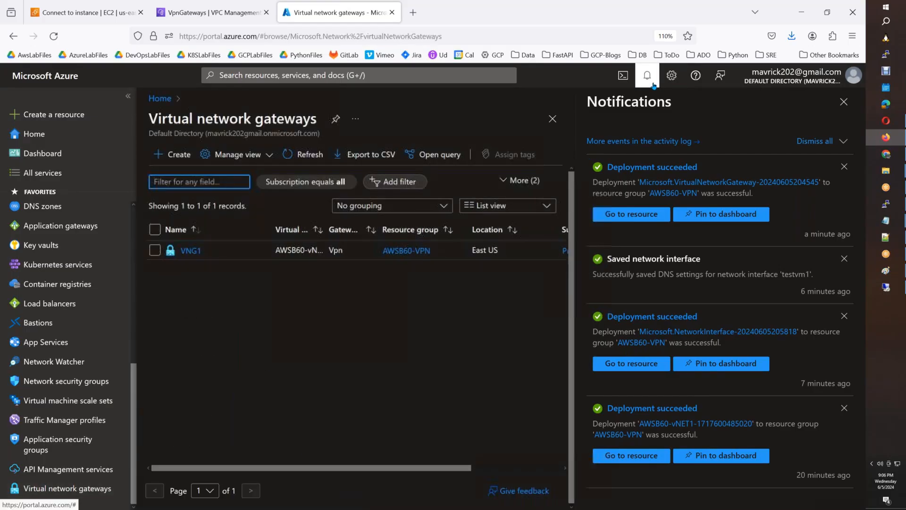
pyautogui.click(652, 82)
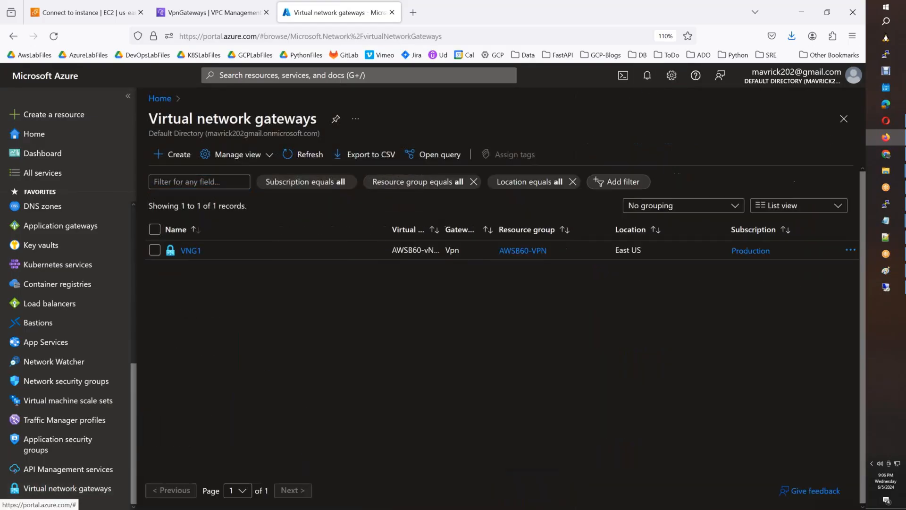
pyautogui.click(191, 251)
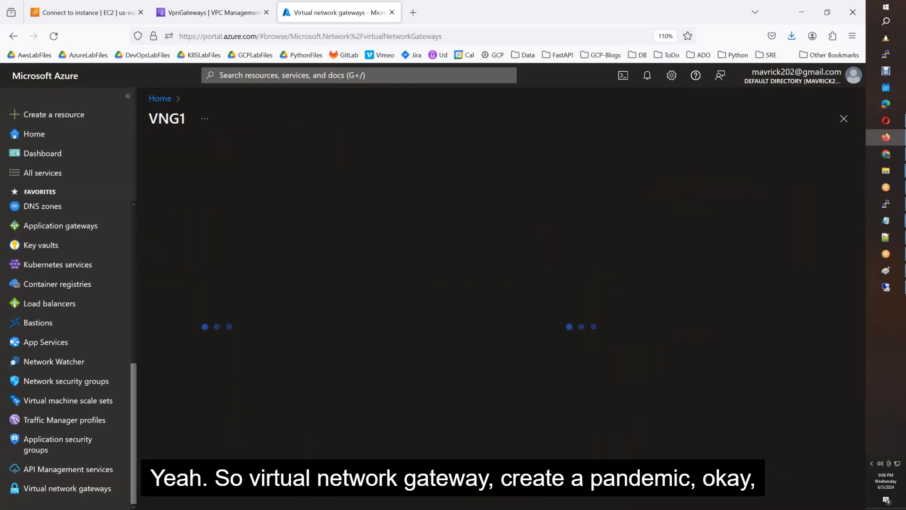
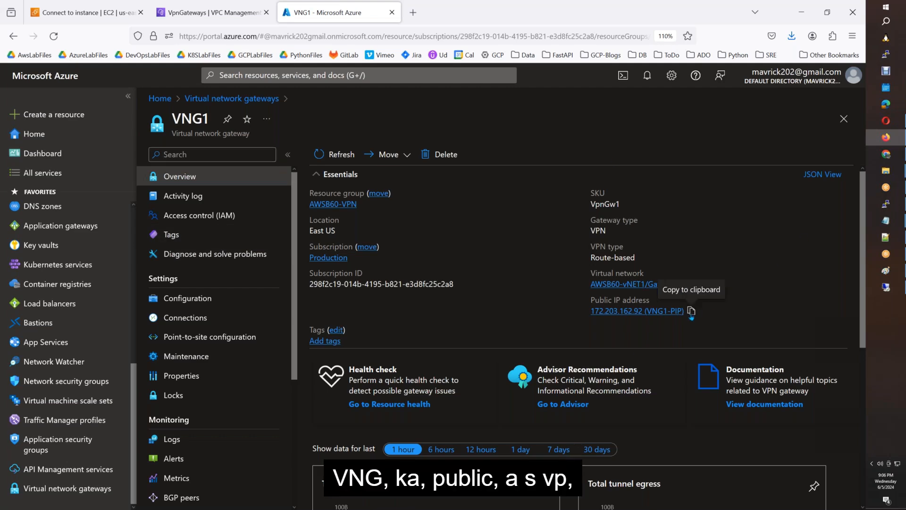
# Copy VNG1's public IP 172.203.162.92 and view the AWS virtual private gateways page.
pyautogui.click(692, 311)
pyautogui.click(75, 10)
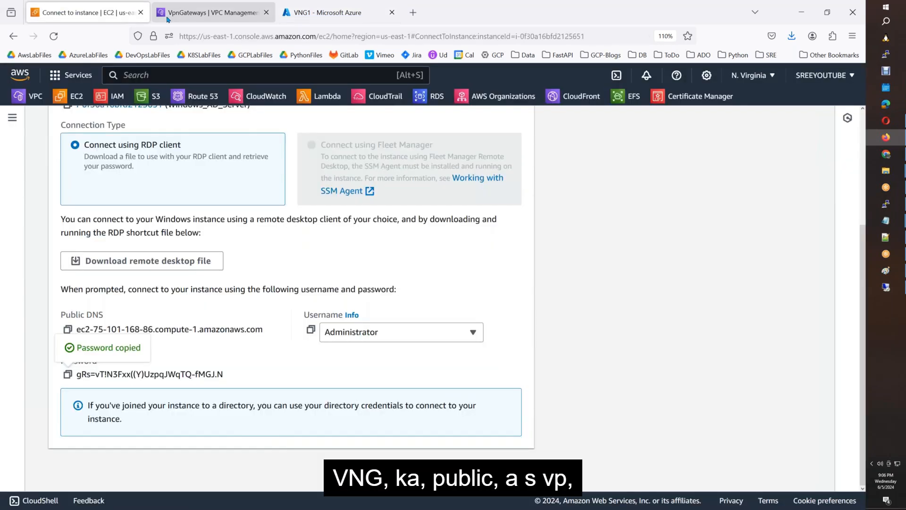
pyautogui.click(168, 19)
pyautogui.scroll(-4, 62, 370)
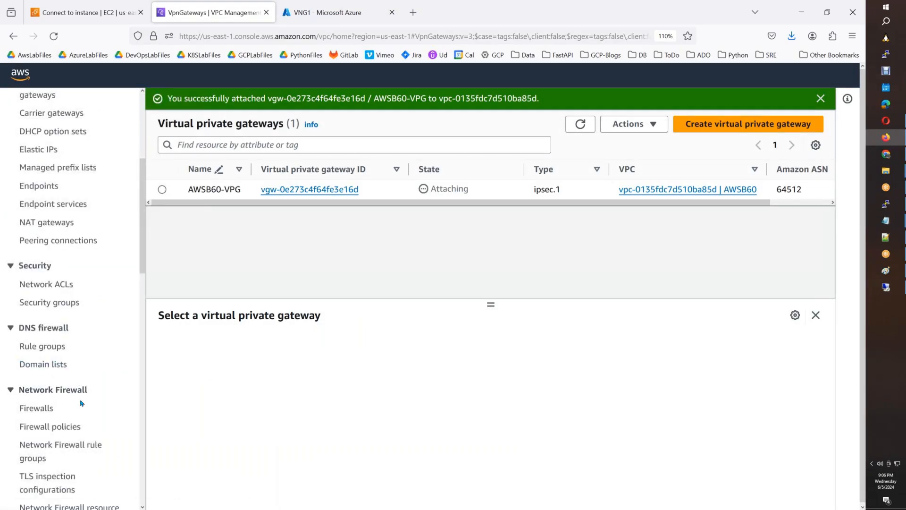
pyautogui.scroll(-5, 81, 403)
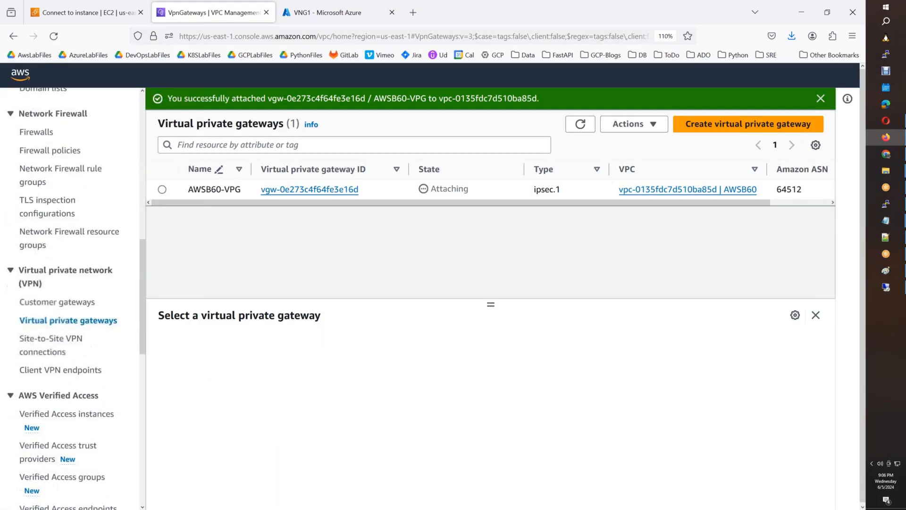
# Create AWS customer gateway VNG1 using the pasted Azure IP 172.203.162.92.
pyautogui.click(65, 305)
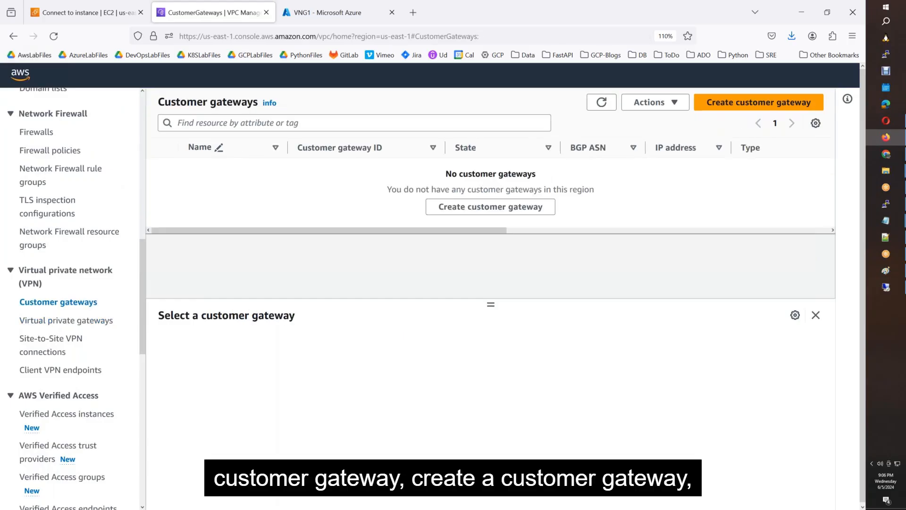
pyautogui.click(491, 206)
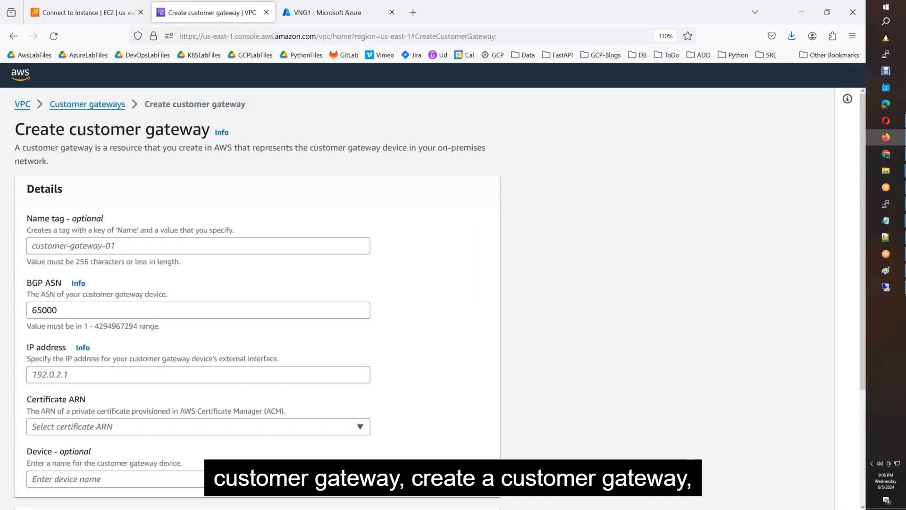
pyautogui.click(60, 246)
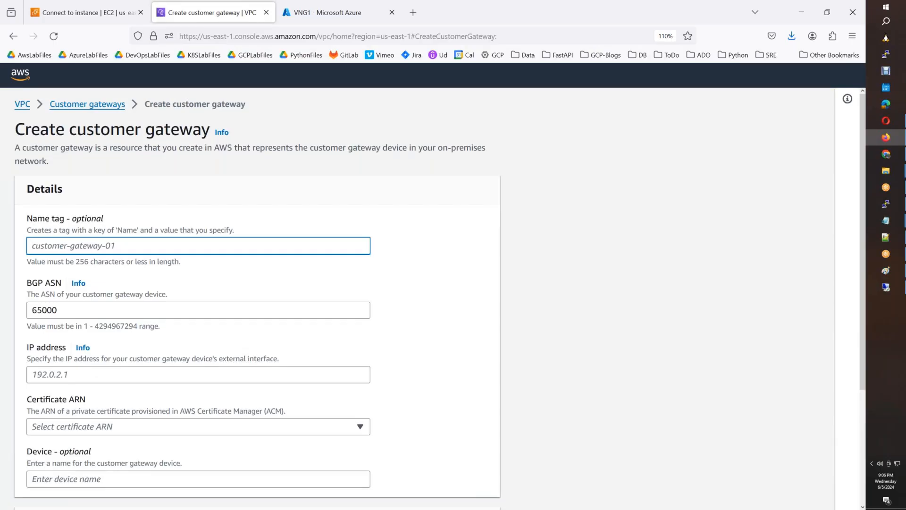
pyautogui.write('VNG1')
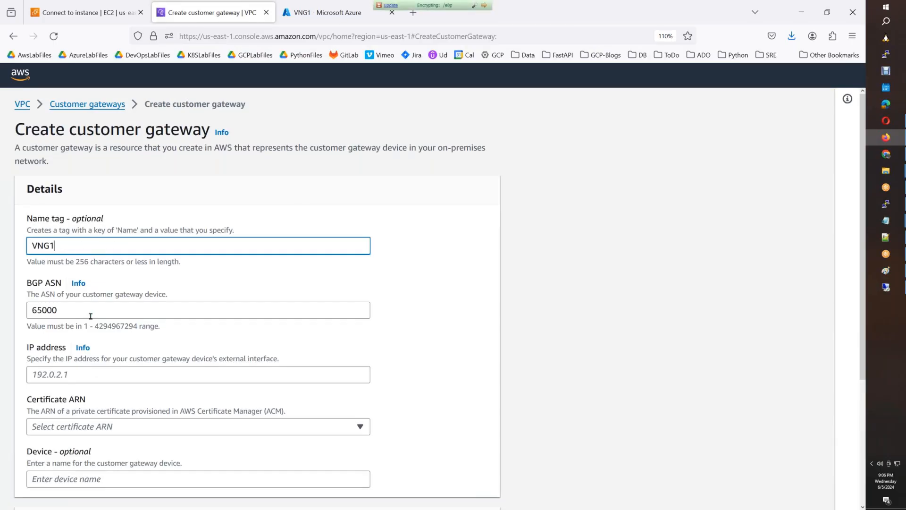
pyautogui.click(75, 374)
pyautogui.hotkey('ctrl', 'v')
pyautogui.press('BackSpace')
pyautogui.press('BackSpace')
pyautogui.press('BackSpace')
pyautogui.press('BackSpace')
pyautogui.press('BackSpace')
pyautogui.press('BackSpace')
pyautogui.press('BackSpace')
pyautogui.press('BackSpace')
pyautogui.press('BackSpace')
pyautogui.press('BackSpace')
pyautogui.press('BackSpace')
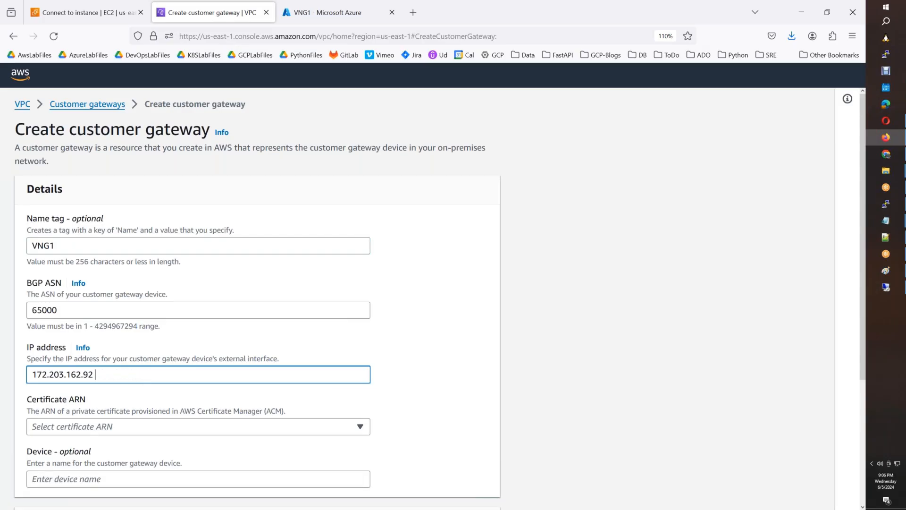
pyautogui.scroll(-4, 166, 370)
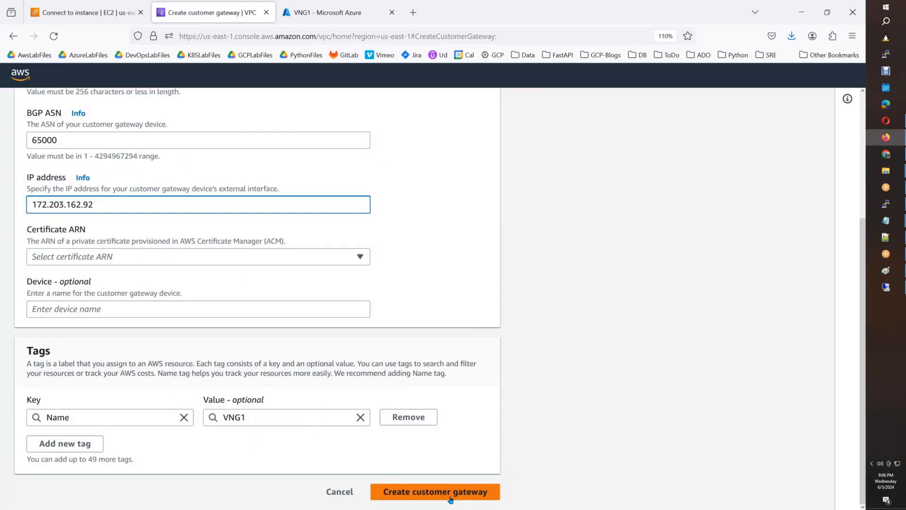
pyautogui.click(439, 492)
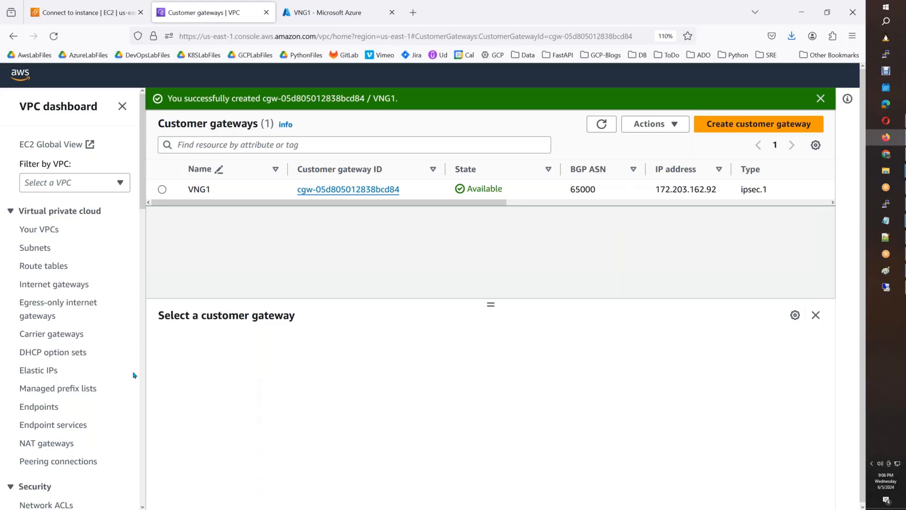
pyautogui.scroll(-2, 127, 376)
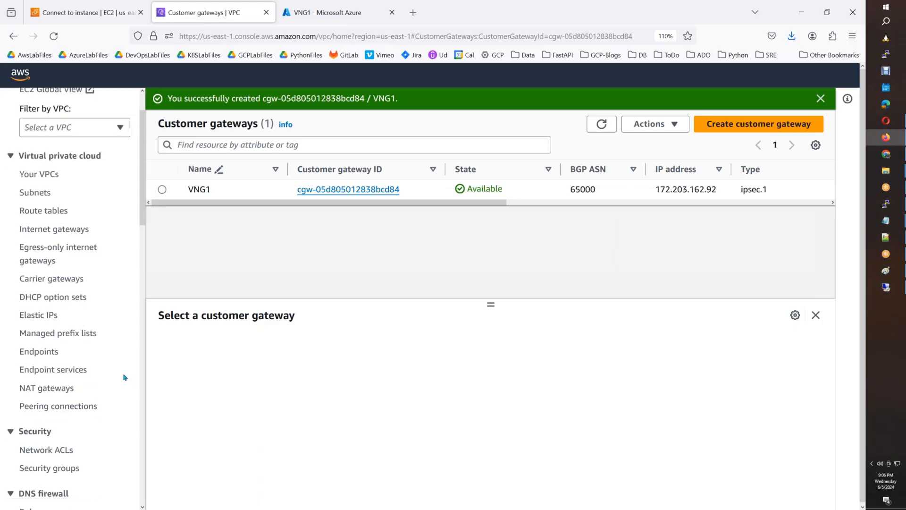
pyautogui.scroll(-15, 124, 377)
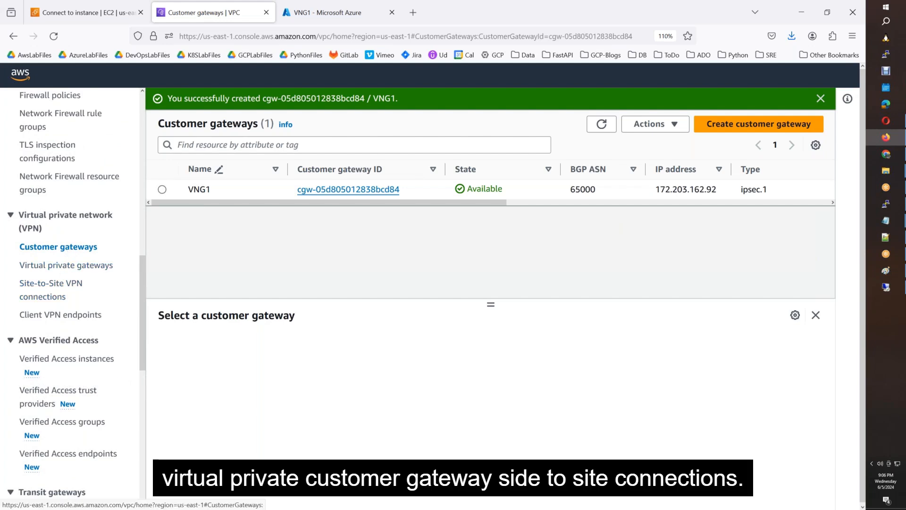
# Start a VPN connection named AWS-to-Azure linking AWSB60-VPG and customer gateway VNG1.
pyautogui.click(59, 288)
pyautogui.rightClick(59, 289)
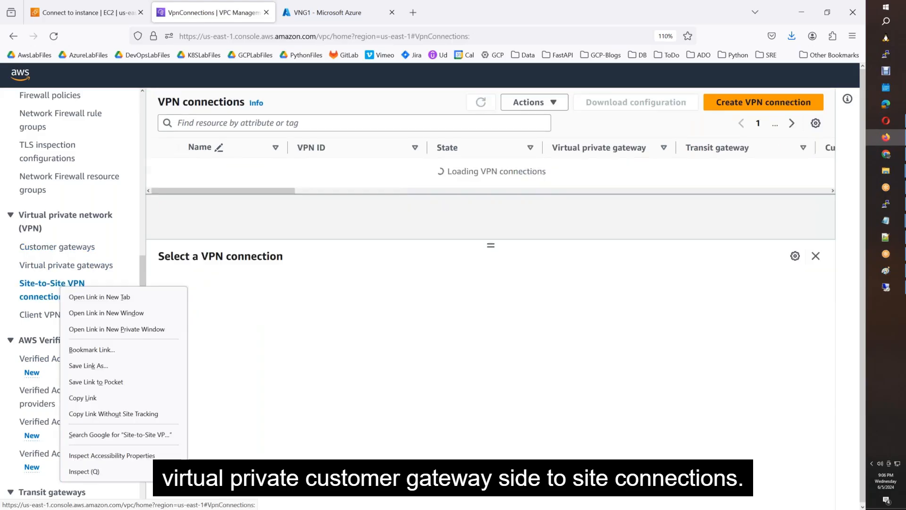
pyautogui.click(504, 226)
pyautogui.click(502, 211)
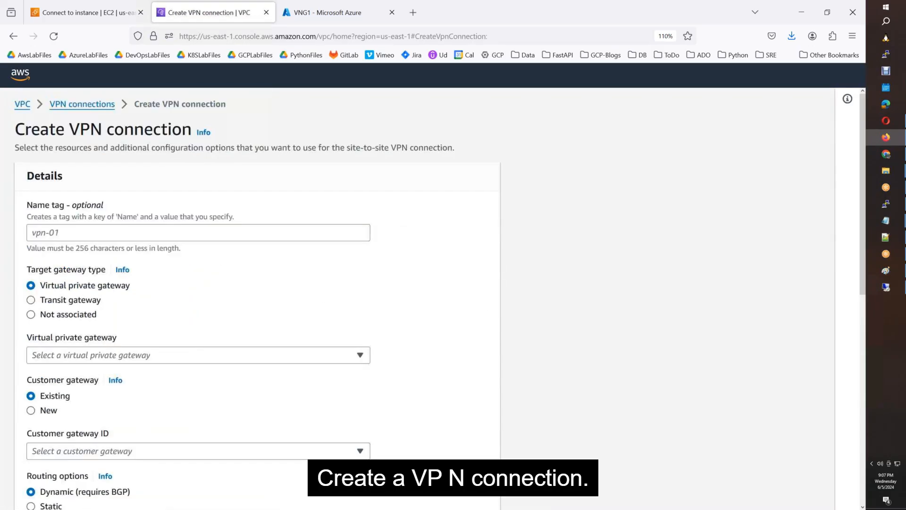
pyautogui.click(88, 238)
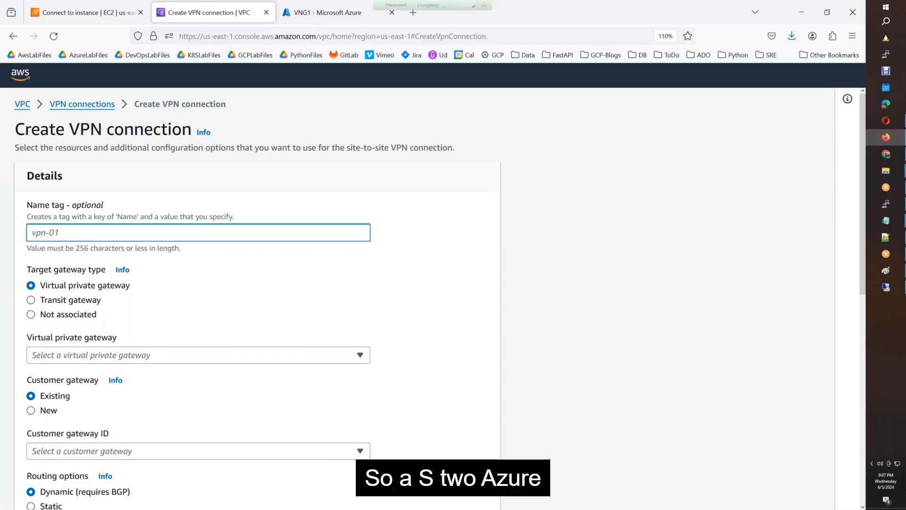
pyautogui.write('AWS-to-Azure')
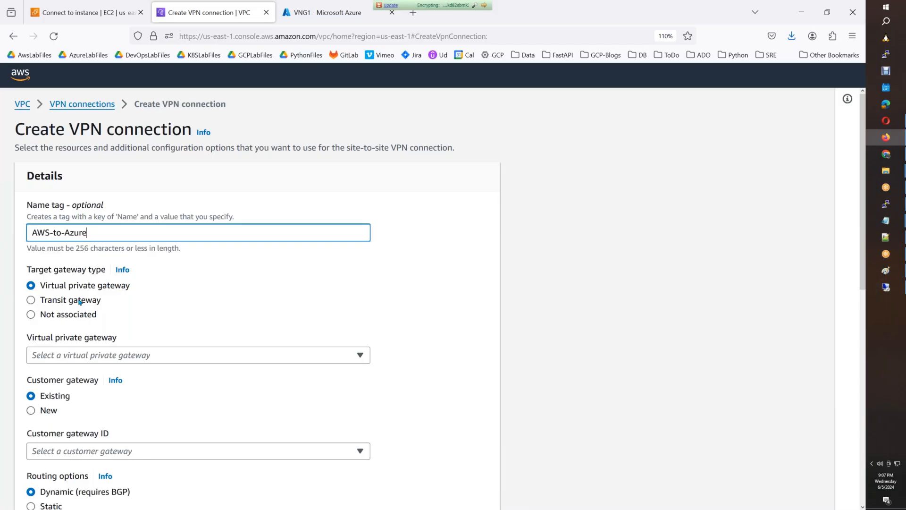
pyautogui.click(81, 355)
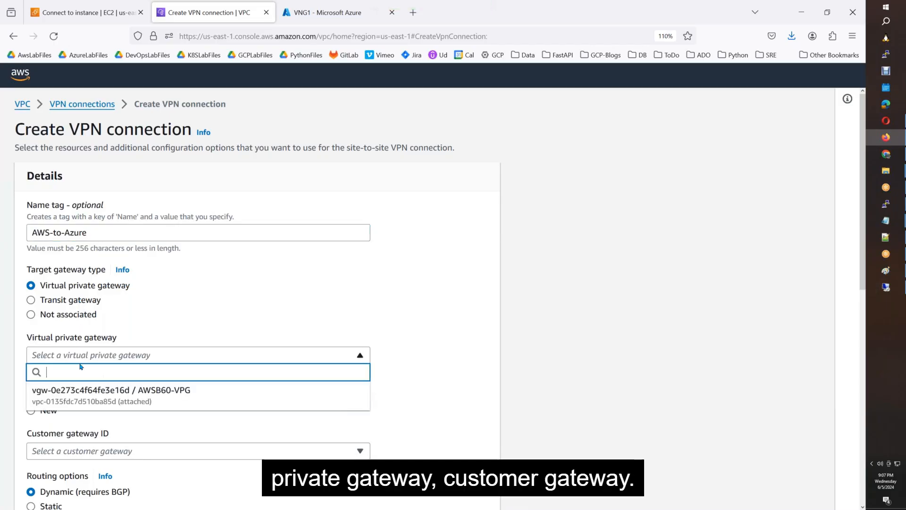
pyautogui.click(86, 386)
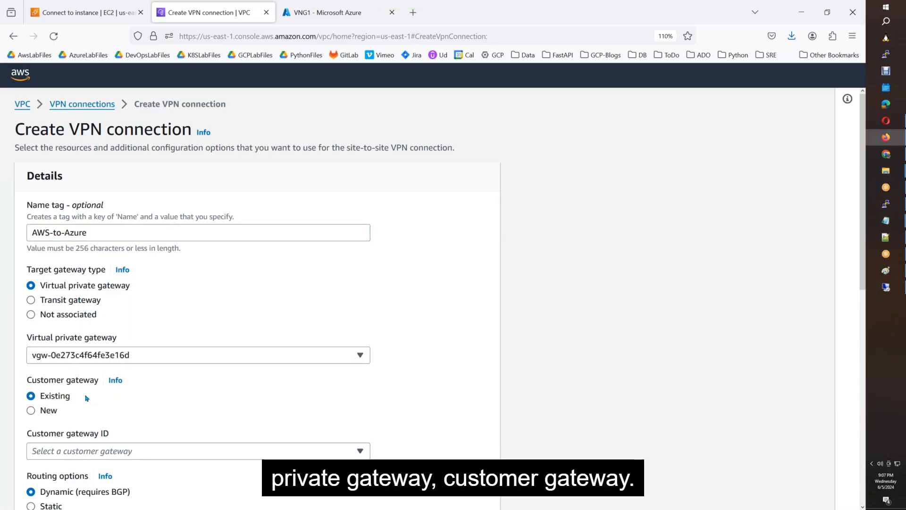
pyautogui.click(100, 452)
pyautogui.click(134, 425)
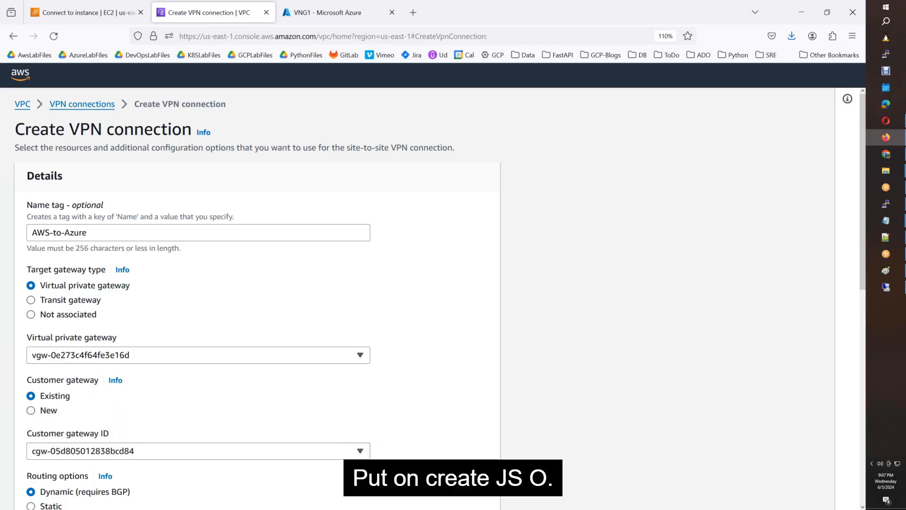
# Use static routing with prefix 192.168.0.0/16 and create the connection.
pyautogui.scroll(-2, 134, 425)
pyautogui.scroll(-2, 58, 316)
pyautogui.click(58, 317)
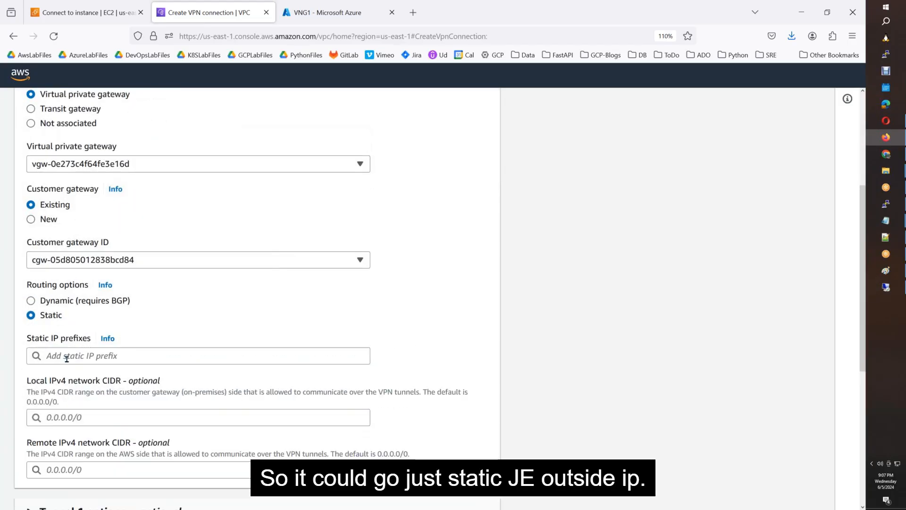
pyautogui.click(67, 357)
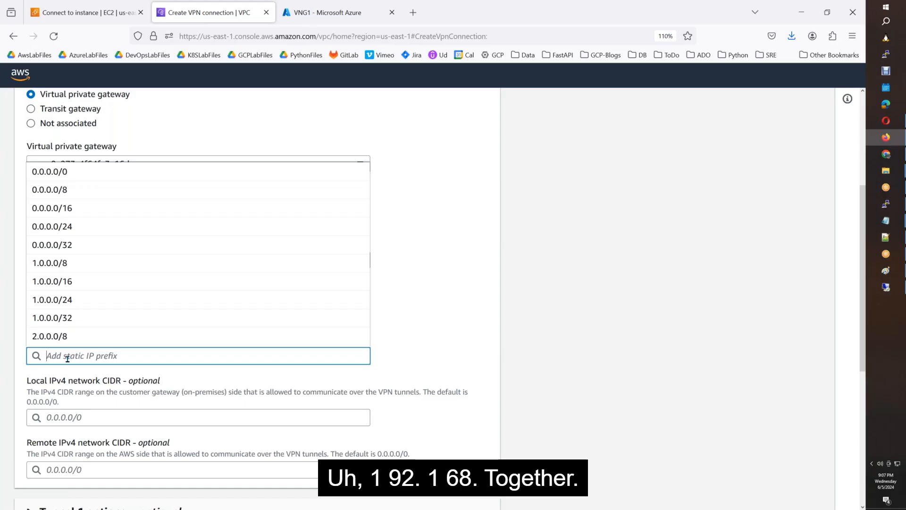
pyautogui.write('192.168')
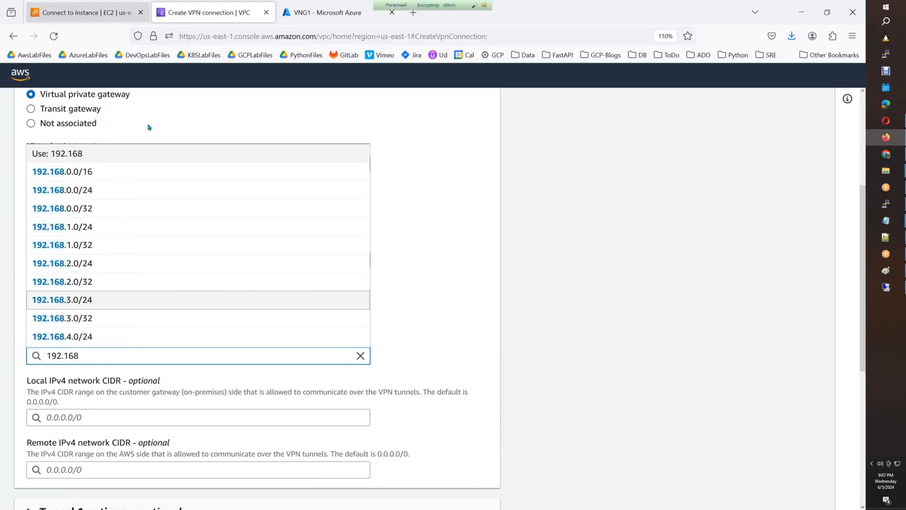
pyautogui.click(91, 172)
pyautogui.scroll(-3, 444, 278)
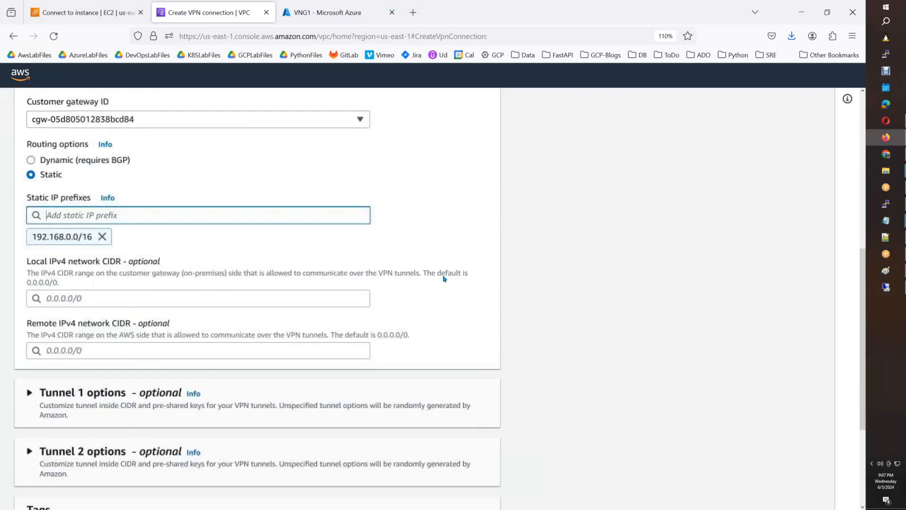
pyautogui.scroll(-5, 519, 378)
pyautogui.click(456, 494)
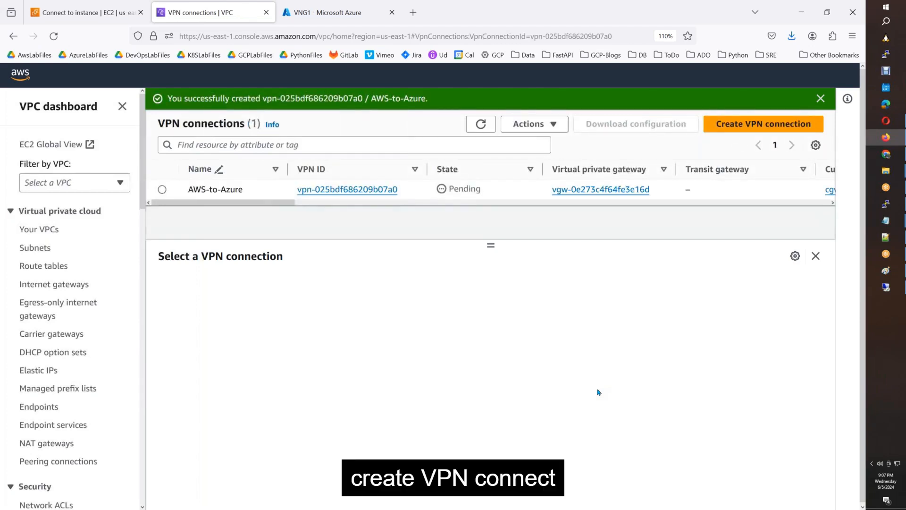
# Open AWS-to-Azure's tunnel details and paste Tunnel 1's outside IP 3.232.234.57 into Notepad.
pyautogui.click(481, 124)
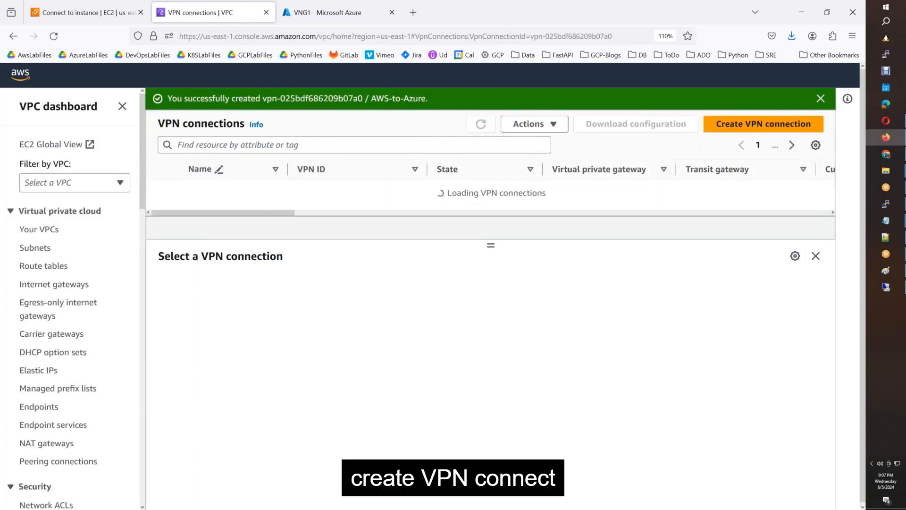
pyautogui.click(482, 124)
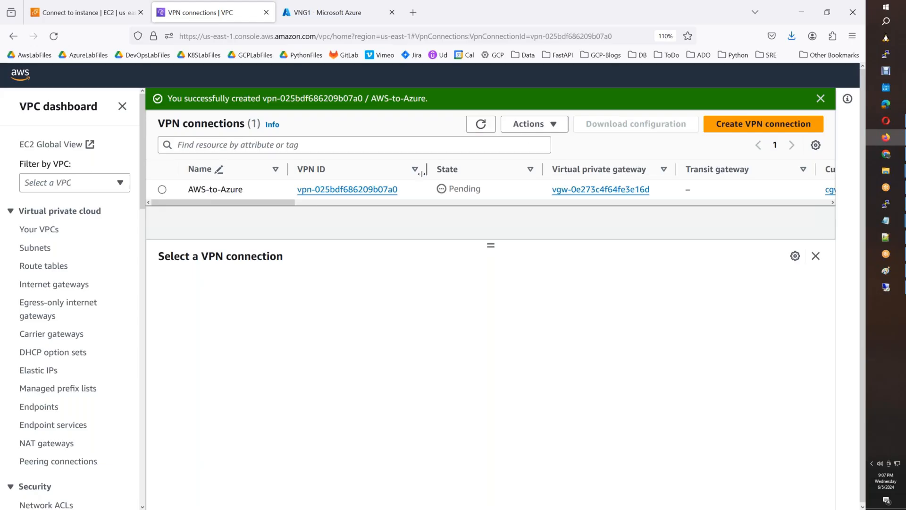
pyautogui.click(418, 189)
pyautogui.click(249, 284)
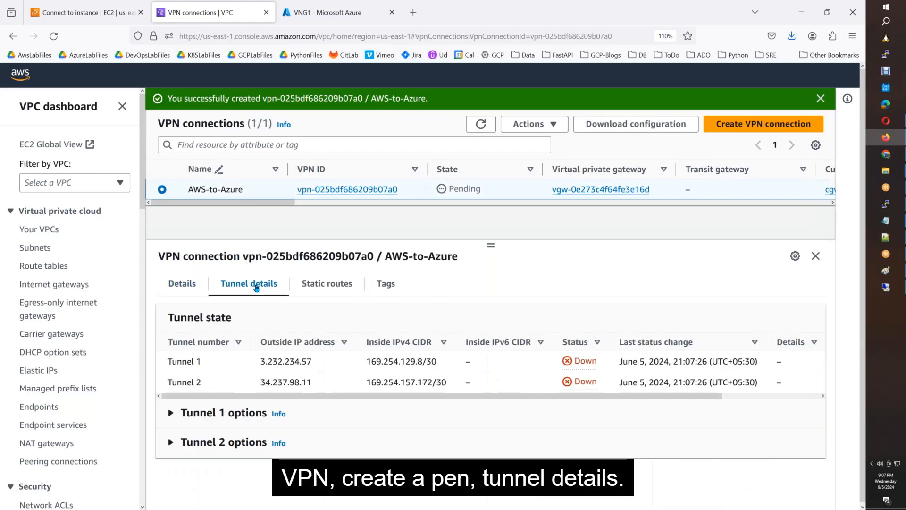
pyautogui.moveTo(318, 364); pyautogui.dragTo(259, 363)
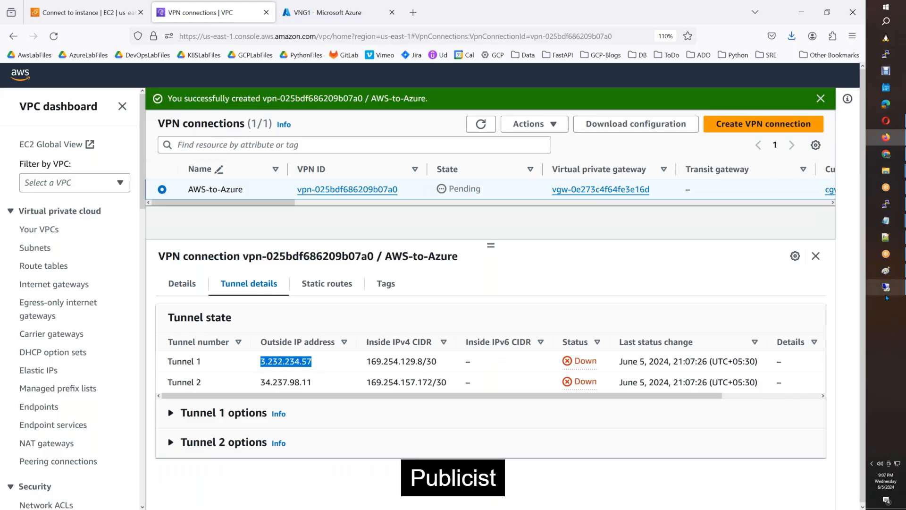
pyautogui.hotkey('ctrl', 'c')
pyautogui.moveTo(892, 222)
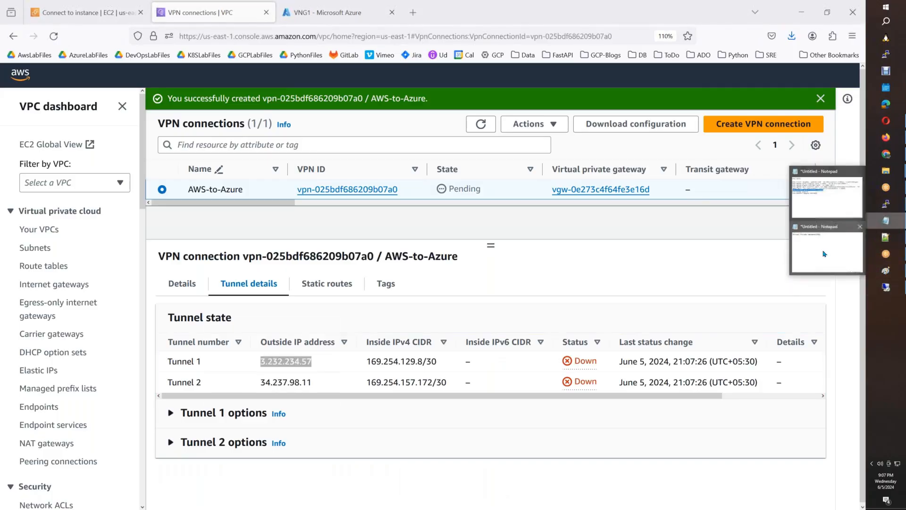
pyautogui.click(826, 254)
pyautogui.hotkey('ctrl', 'v')
pyautogui.press('Return')
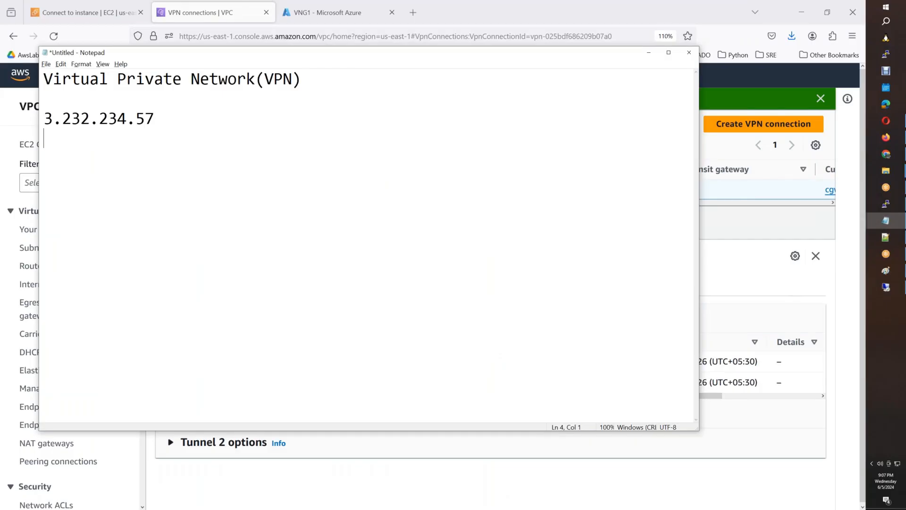
# Add Tunnel 2's outside IP 34.237.98.11 to the notes and return to Azure.
pyautogui.hotkey('alt', 'Tab')
pyautogui.moveTo(314, 382); pyautogui.dragTo(255, 383)
pyautogui.hotkey('ctrl', 'c')
pyautogui.hotkey('alt', 'Tab')
pyautogui.hotkey('ctrl', 'v')
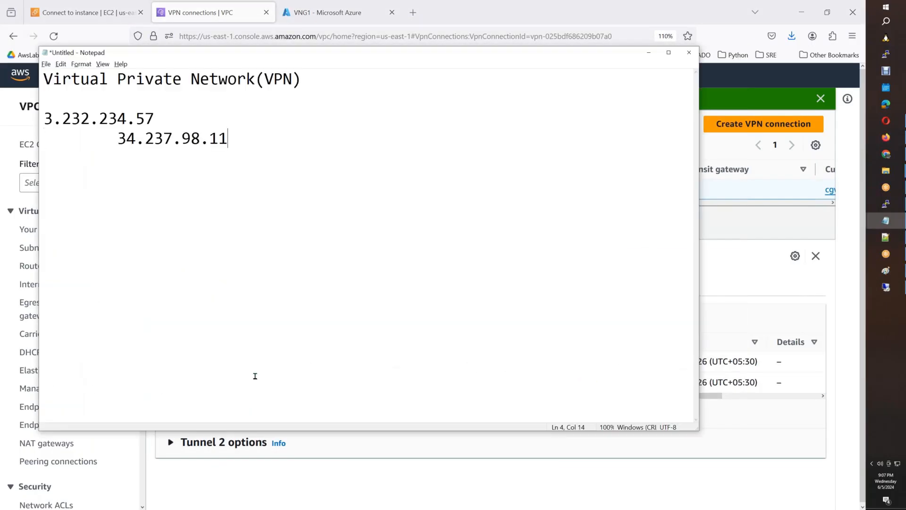
pyautogui.click(314, 23)
# Open Azure's Local network gateways page in a new browser tab.
pyautogui.click(302, 76)
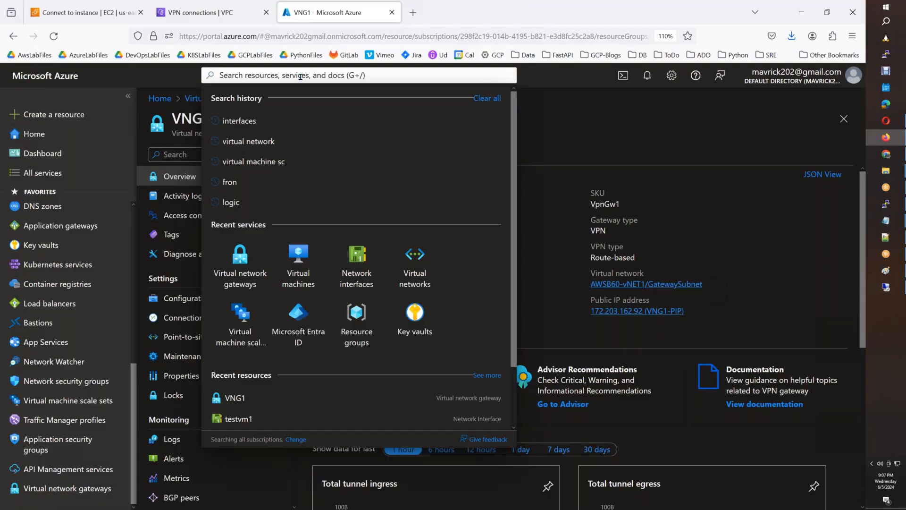
pyautogui.write('local')
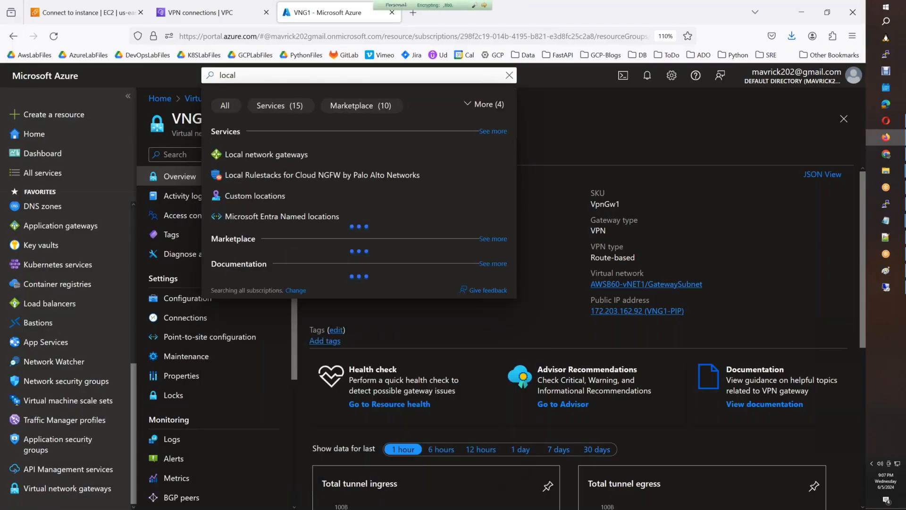
pyautogui.rightClick(298, 156)
pyautogui.click(326, 164)
pyautogui.click(457, 10)
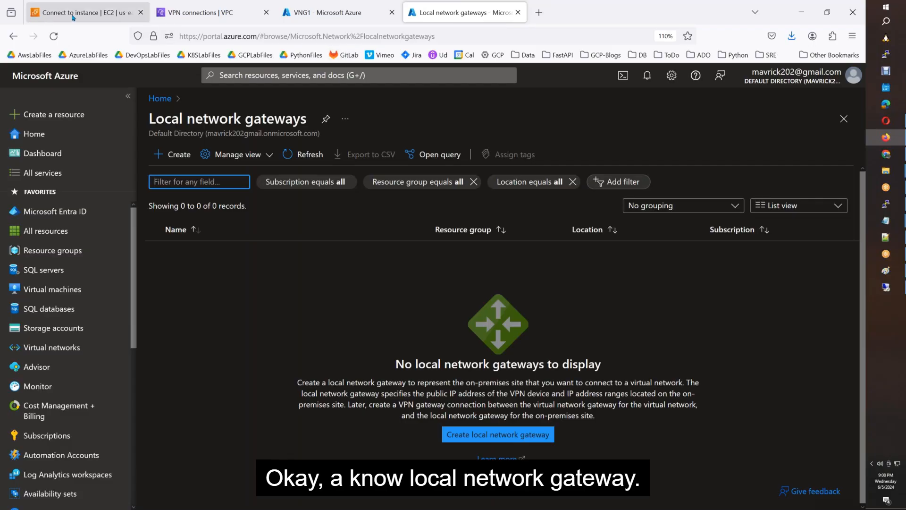
# Check the AWS VPN connection and customer gateways list, then return to Azure.
pyautogui.click(163, 15)
pyautogui.scroll(-5, 65, 375)
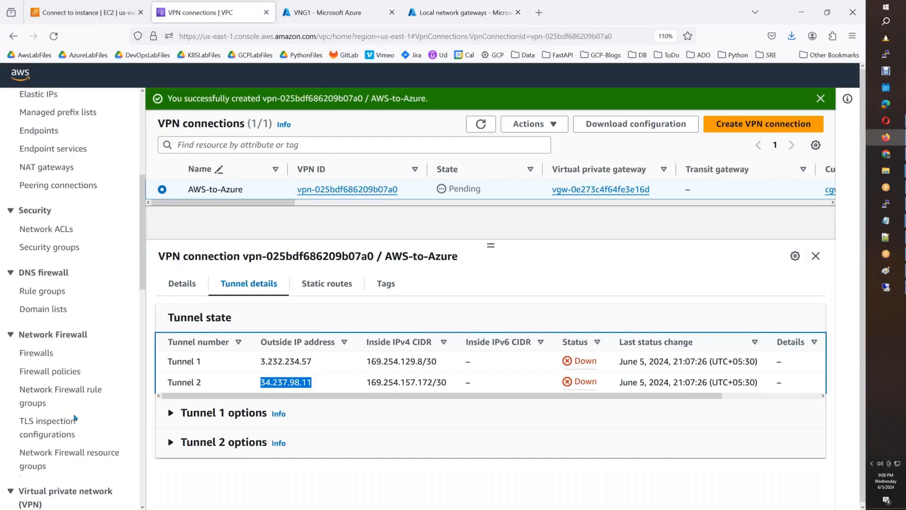
pyautogui.scroll(-3, 64, 376)
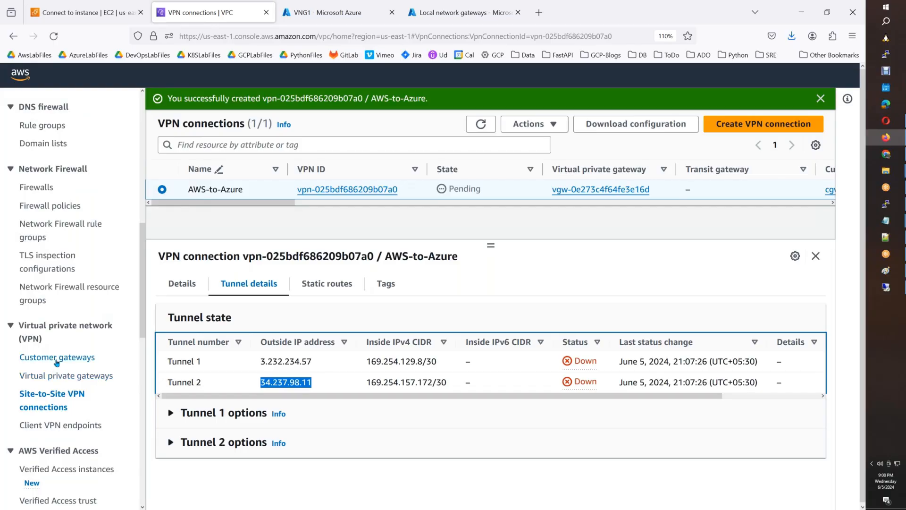
pyautogui.click(57, 358)
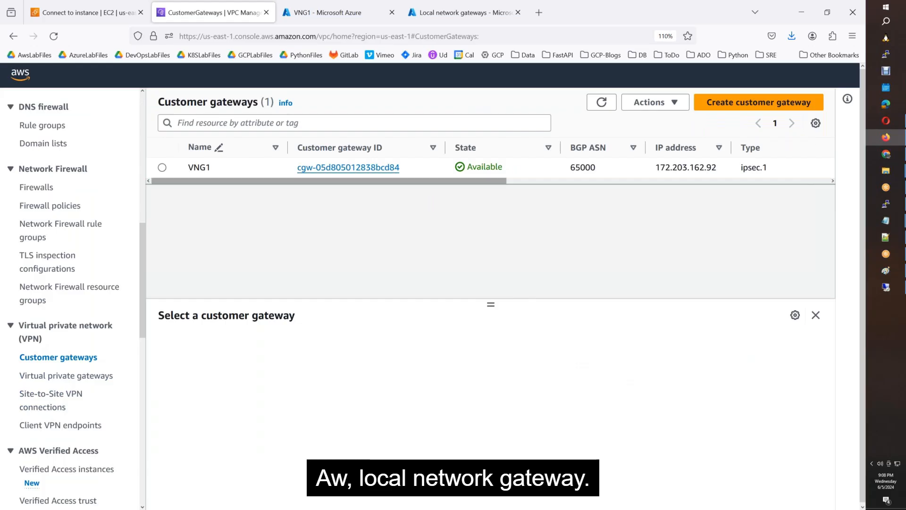
pyautogui.click(462, 12)
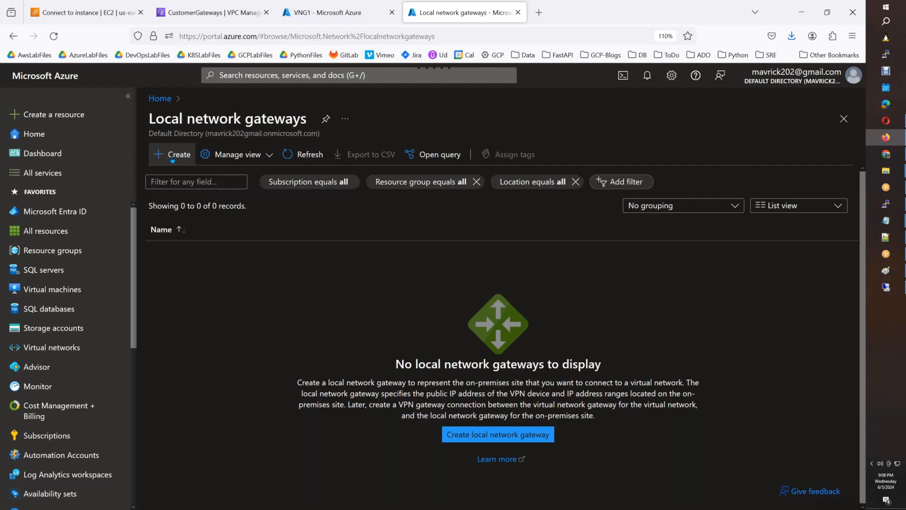
# Start a local network gateway named LGW1 in resource group AWSB60-VPN.
pyautogui.click(172, 158)
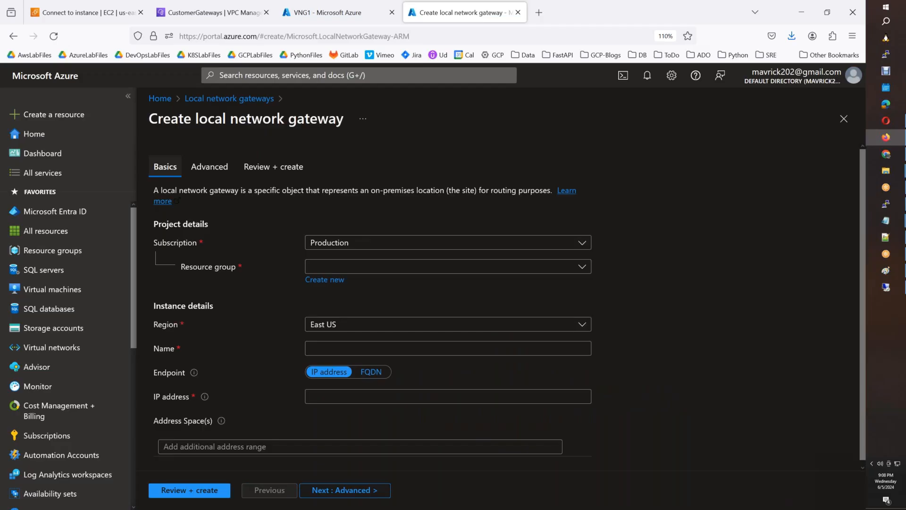
pyautogui.click(356, 266)
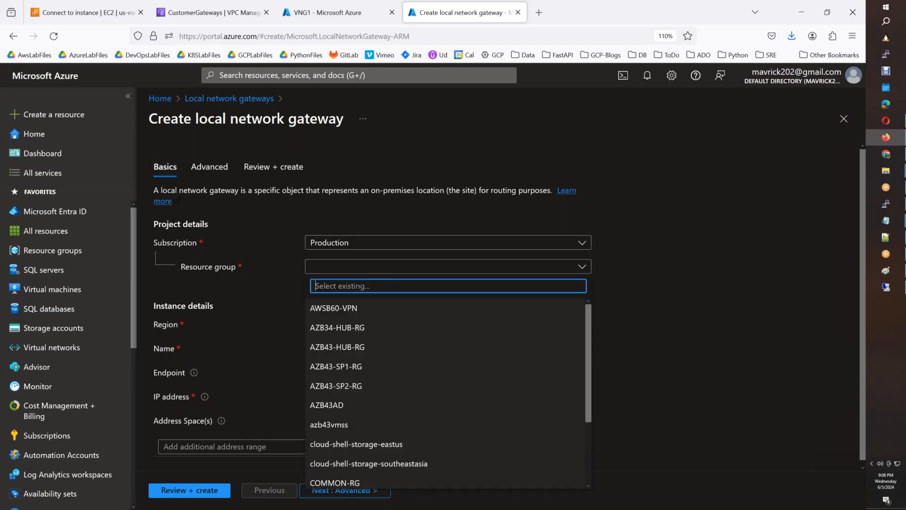
pyautogui.click(334, 308)
pyautogui.click(343, 348)
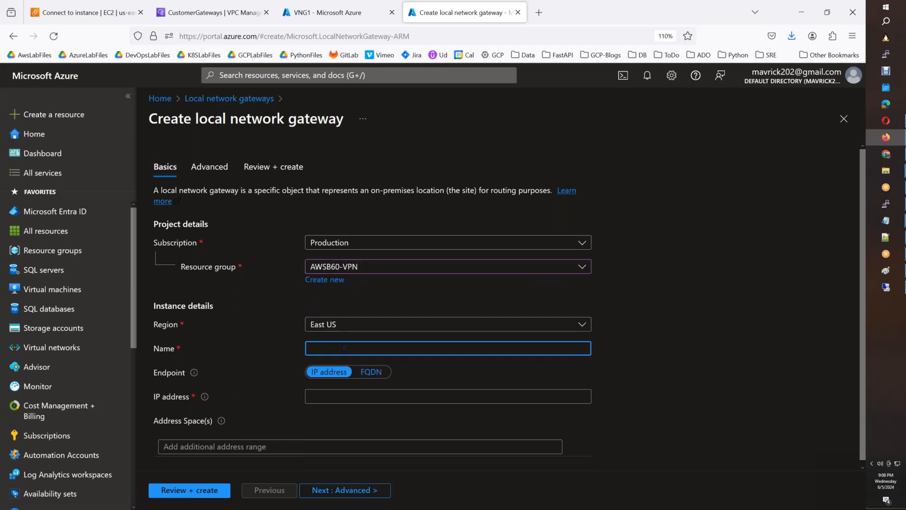
pyautogui.write('LGW1')
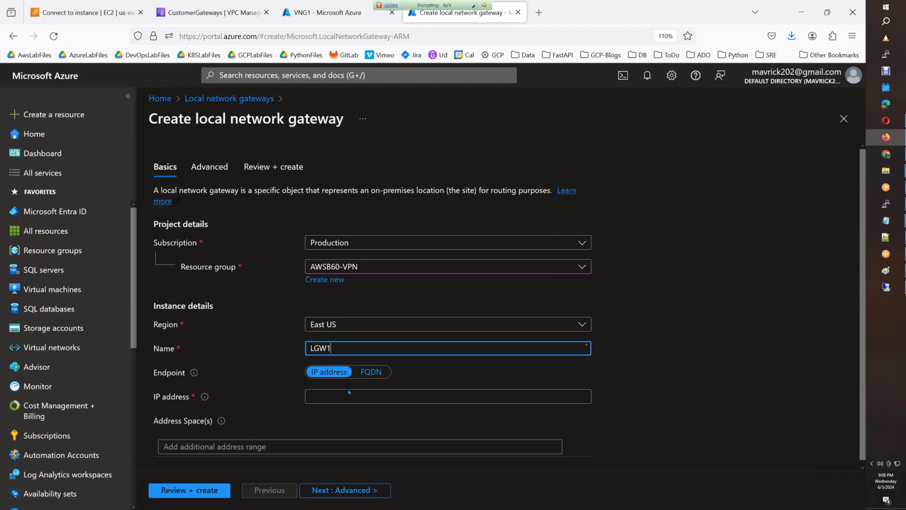
pyautogui.click(348, 395)
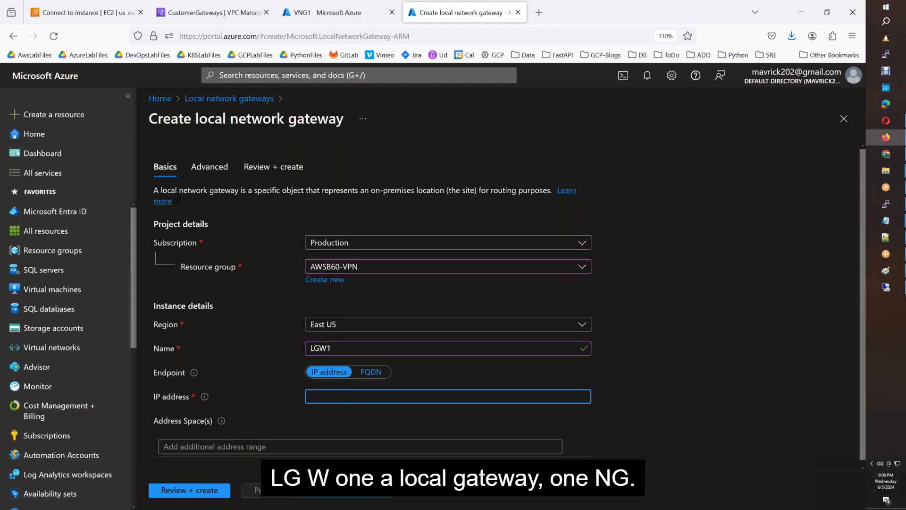
# Paste tunnel IP 3.232.234.57 from the notes and enter the AWS address space.
pyautogui.click(886, 221)
pyautogui.moveTo(154, 118); pyautogui.dragTo(44, 119)
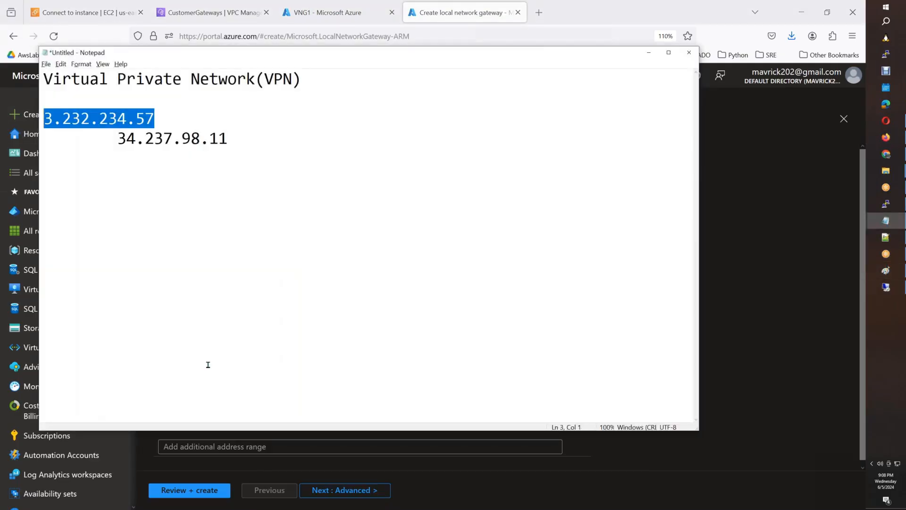
pyautogui.hotkey('ctrl', 'c')
pyautogui.hotkey('alt', 'Tab')
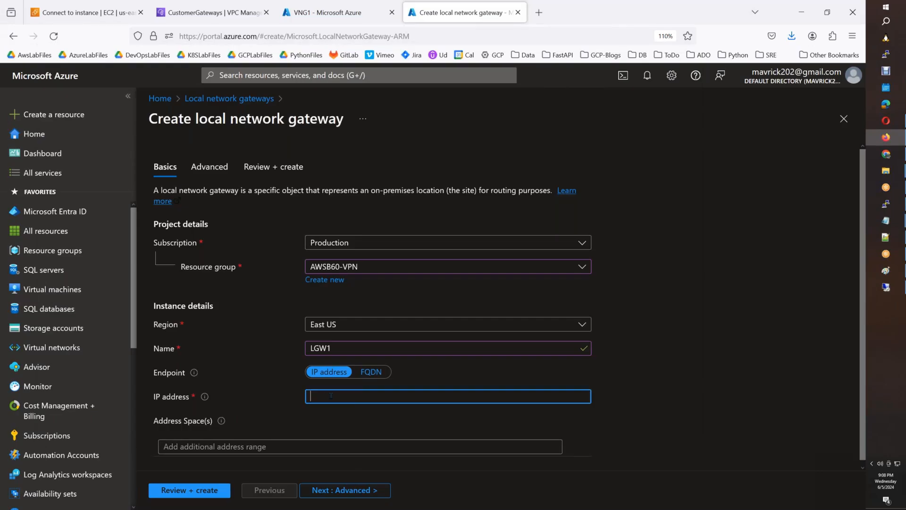
pyautogui.hotkey('ctrl', 'v')
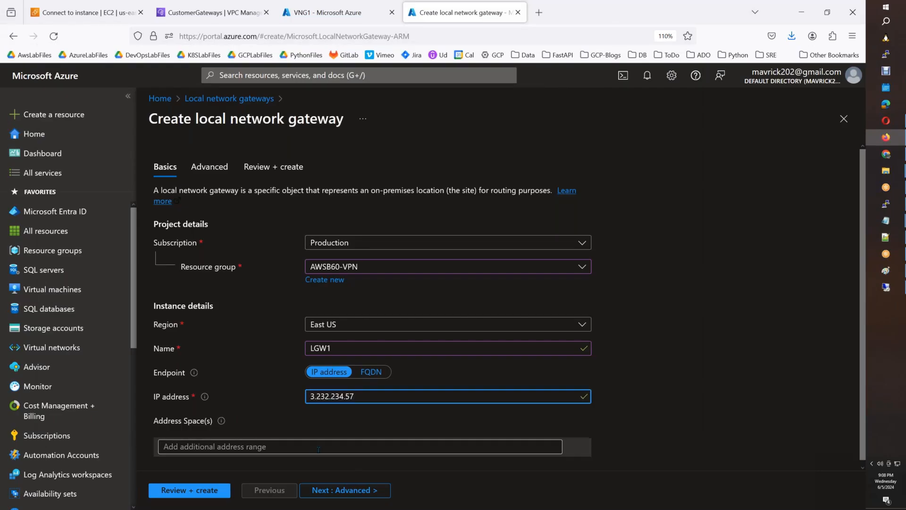
pyautogui.click(318, 449)
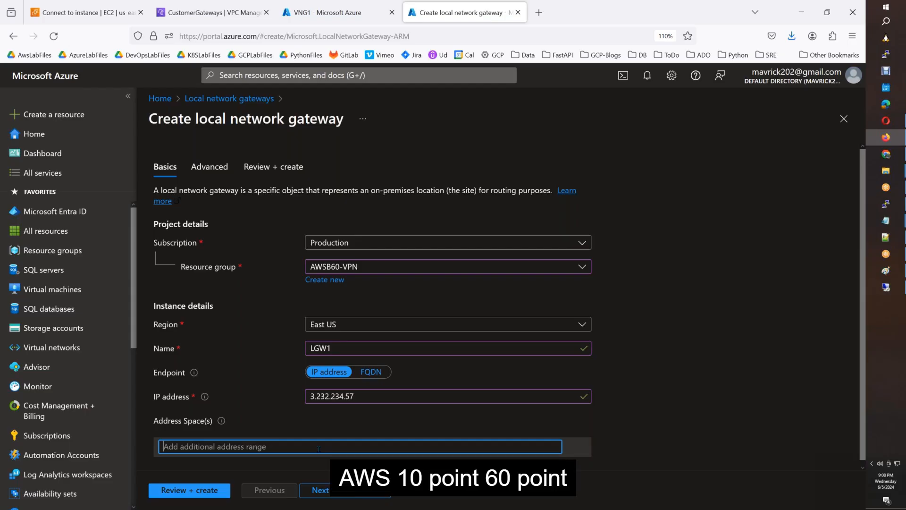
pyautogui.write('110.60.0.0/16')
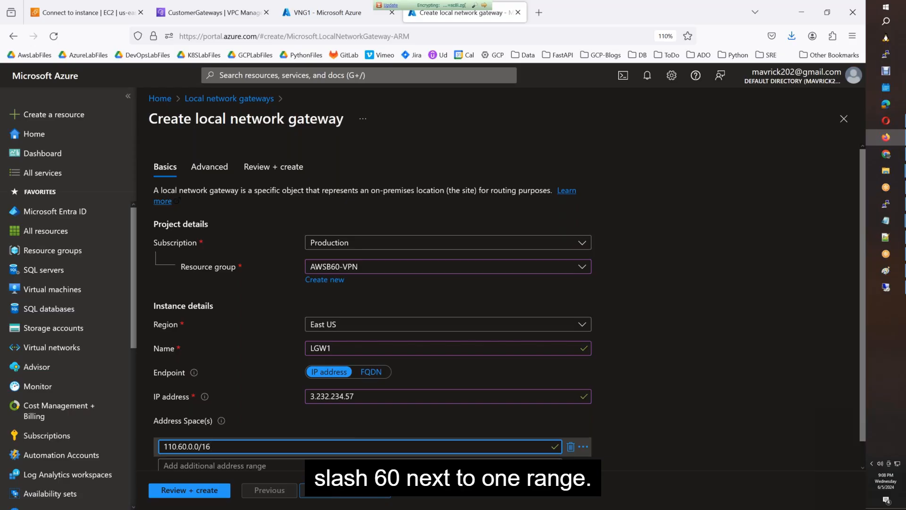
# Correct the address space from 110.60.0.0/16 to 10.60.0.0/16.
pyautogui.click(340, 491)
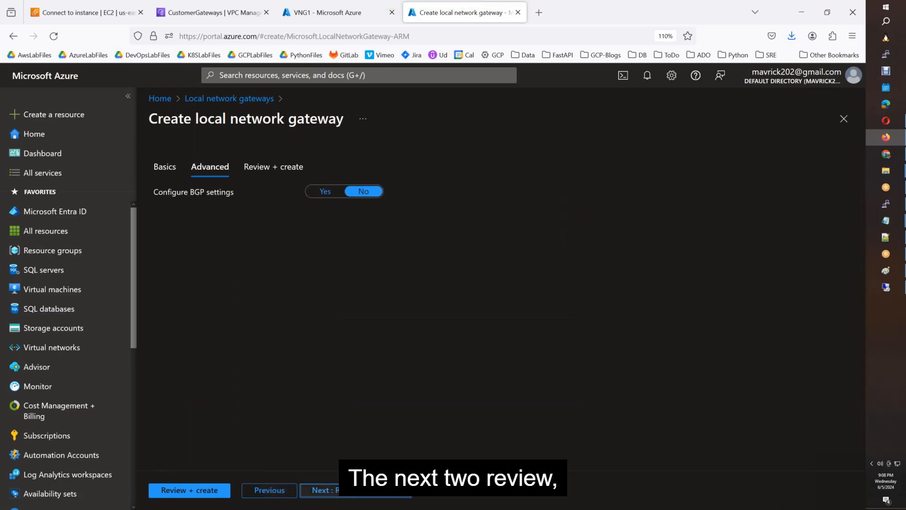
pyautogui.click(340, 491)
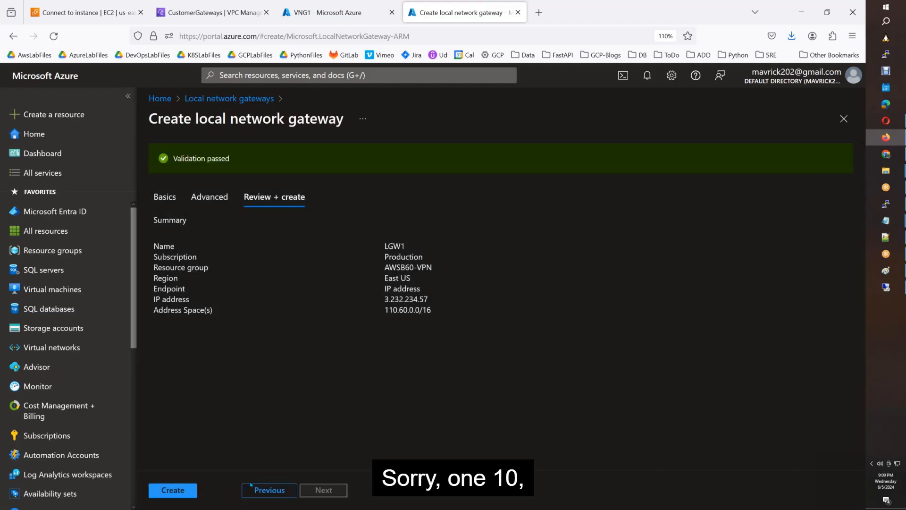
pyautogui.click(252, 489)
pyautogui.click(263, 491)
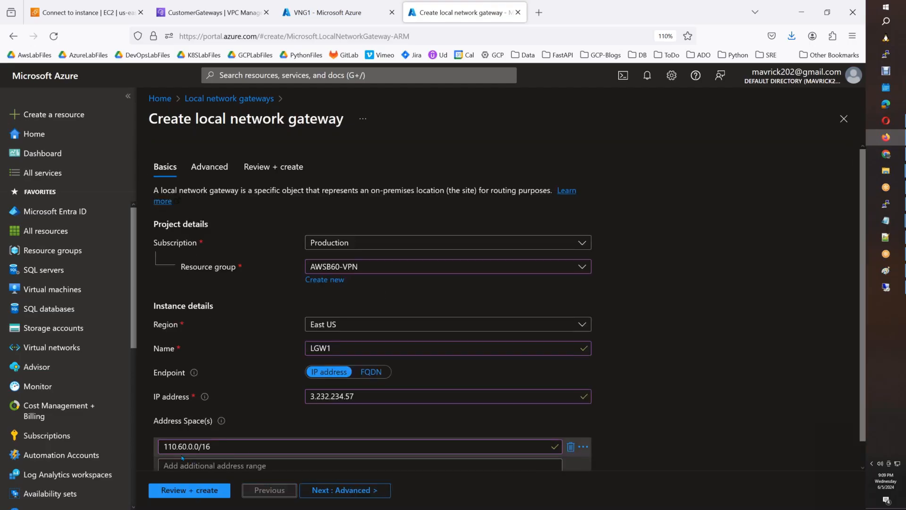
pyautogui.click(307, 451)
pyautogui.press('BackSpace')
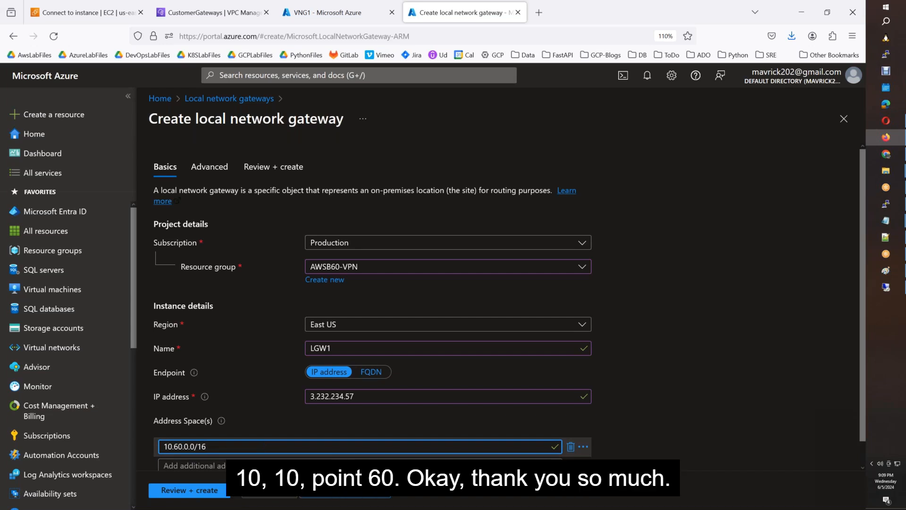
pyautogui.scroll(-1, 148, 434)
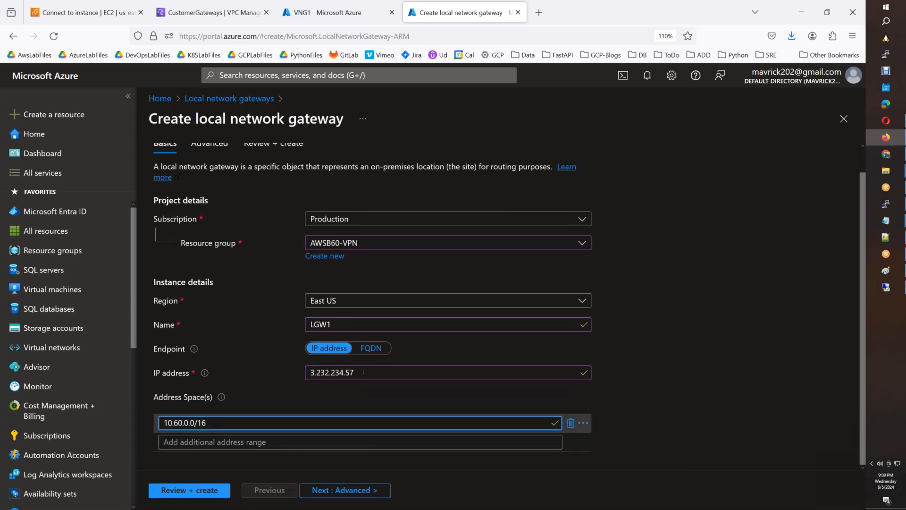
# Review the LGW1 summary and create the gateway.
pyautogui.click(362, 491)
pyautogui.click(362, 494)
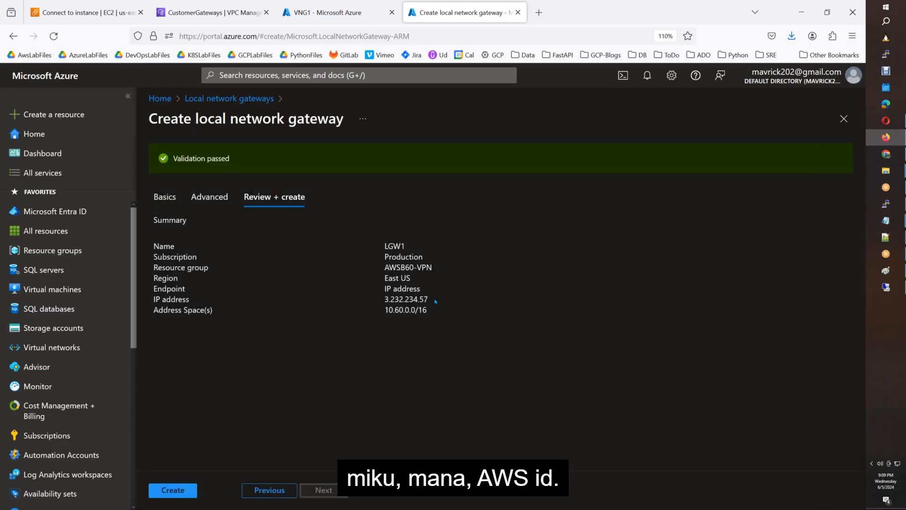
pyautogui.moveTo(433, 300); pyautogui.dragTo(384, 305)
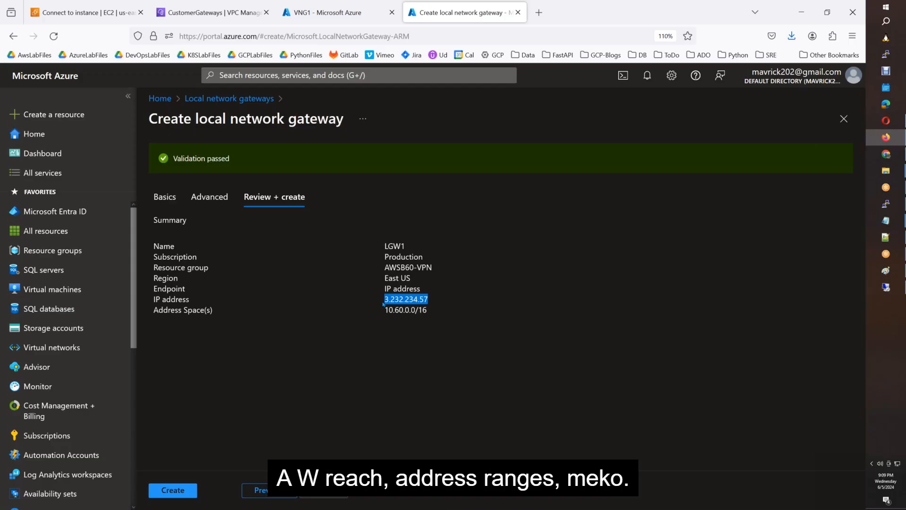
pyautogui.click(371, 366)
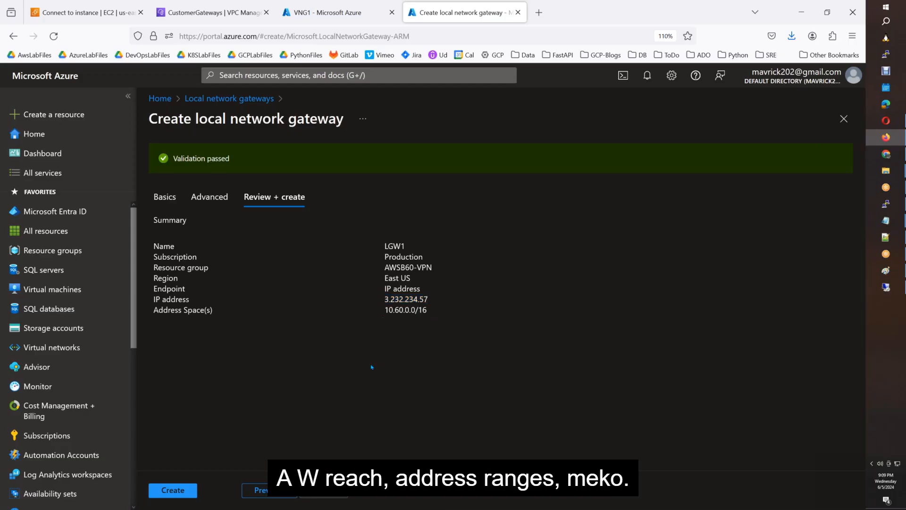
pyautogui.click(173, 490)
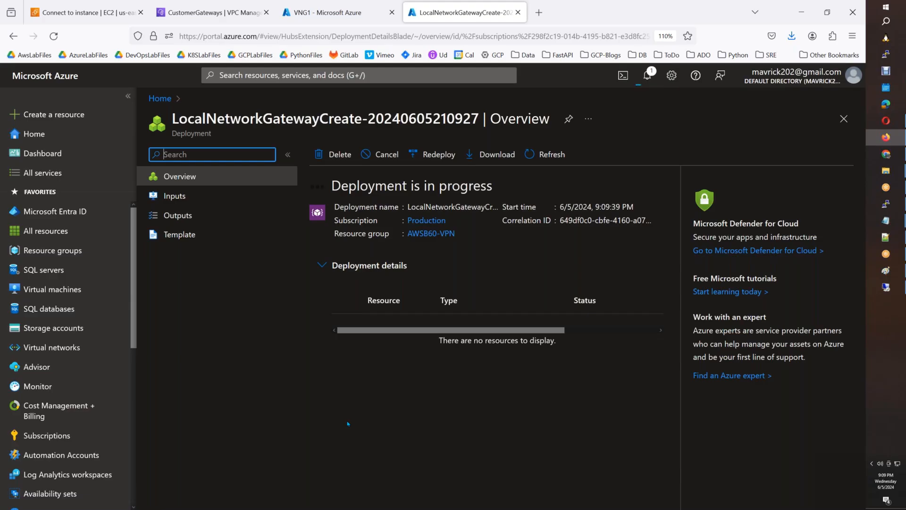
# Search the portal for 'local net' to reach local network gateways.
pyautogui.click(322, 76)
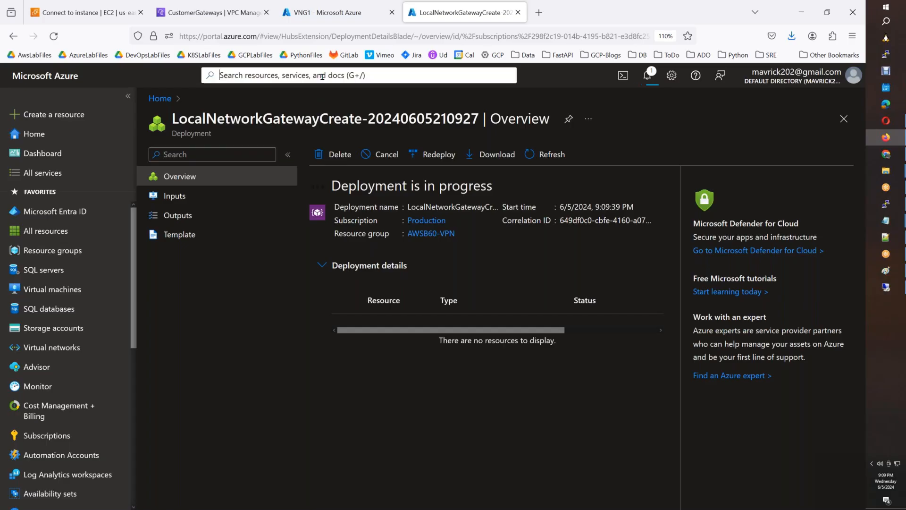
pyautogui.write('LGW')
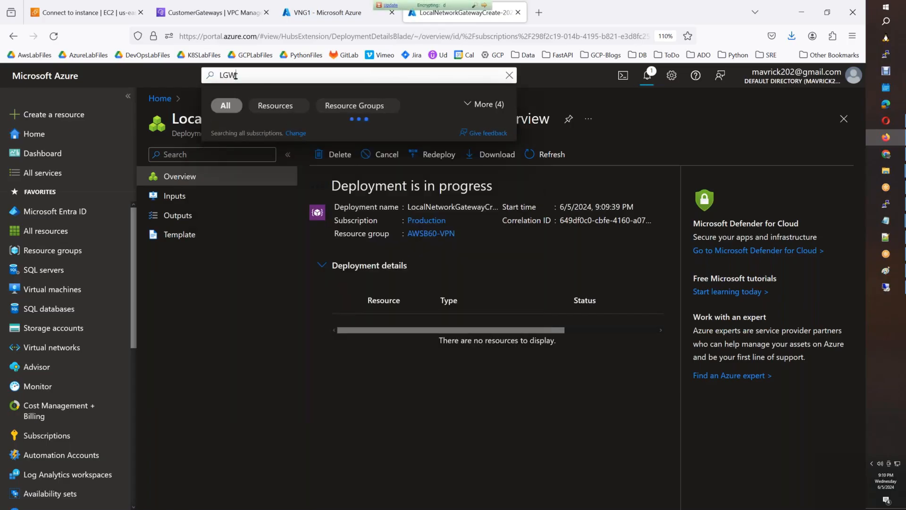
pyautogui.hotkey('ctrl', 'a')
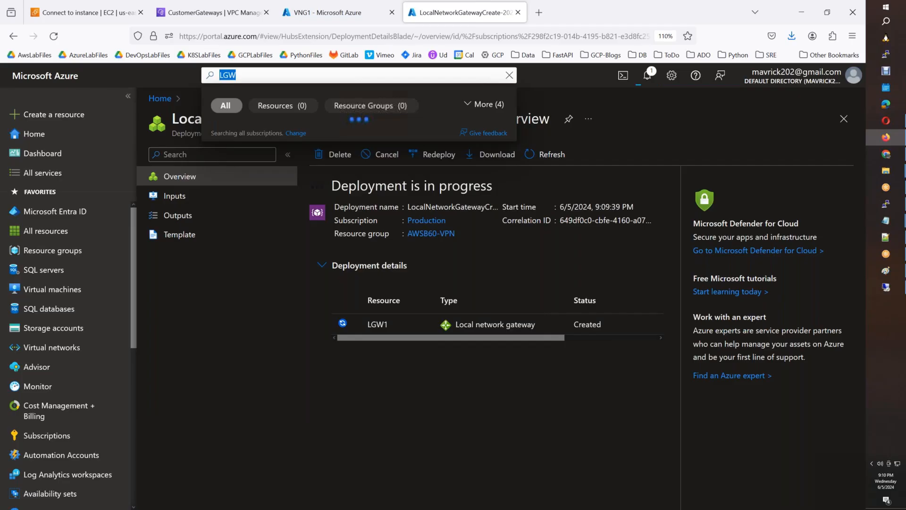
pyautogui.write('local net')
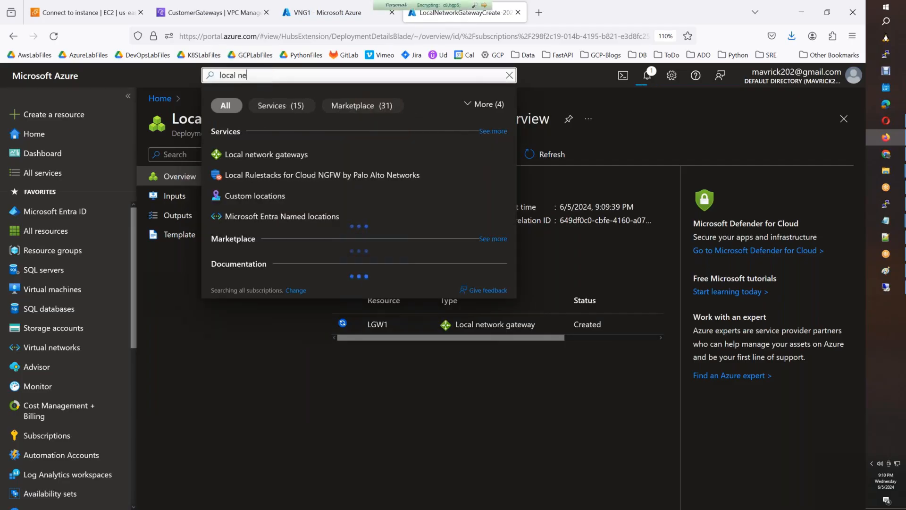
# Start a new local network gateway LGW2 in resource group AWSB60-VPN.
pyautogui.click(303, 160)
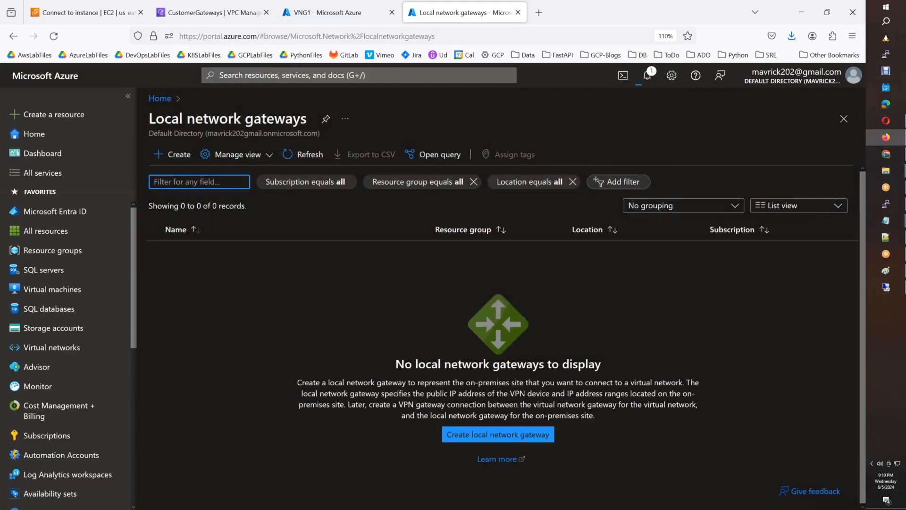
pyautogui.click(161, 151)
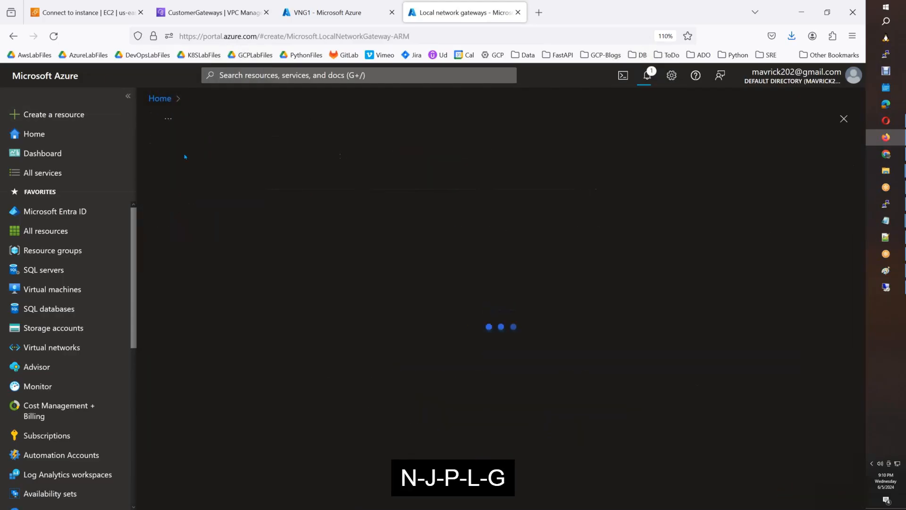
pyautogui.click(376, 266)
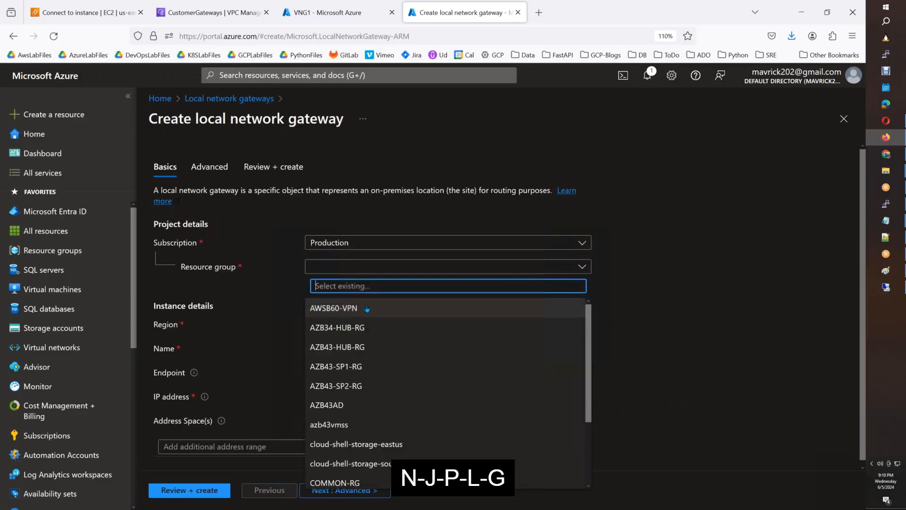
pyautogui.click(366, 309)
pyautogui.click(353, 348)
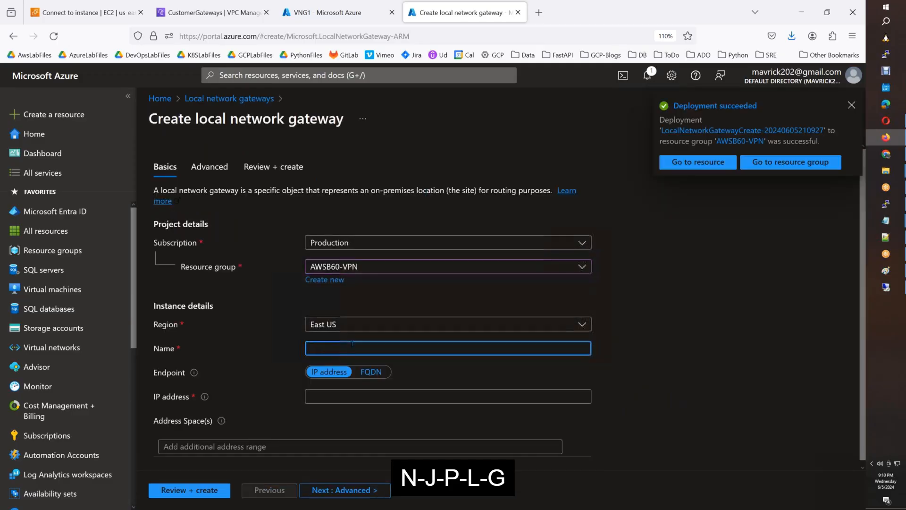
pyautogui.write('LGW2')
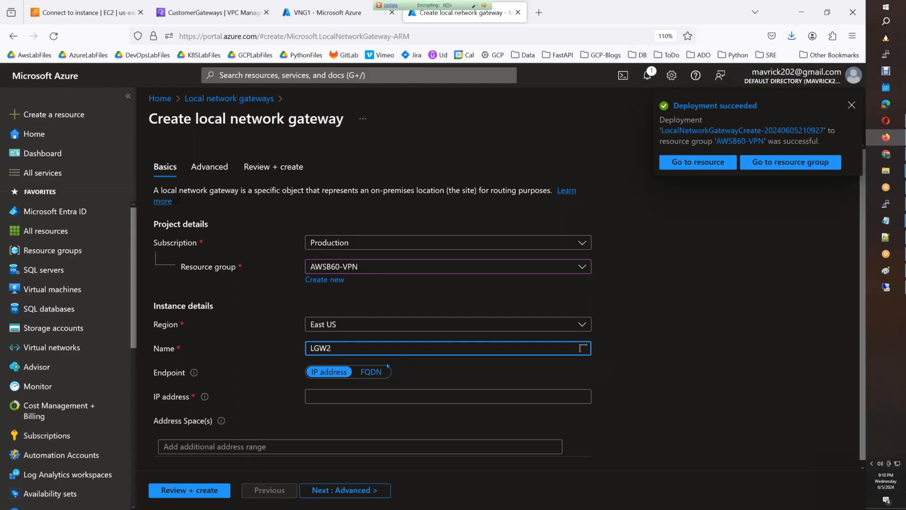
pyautogui.click(354, 396)
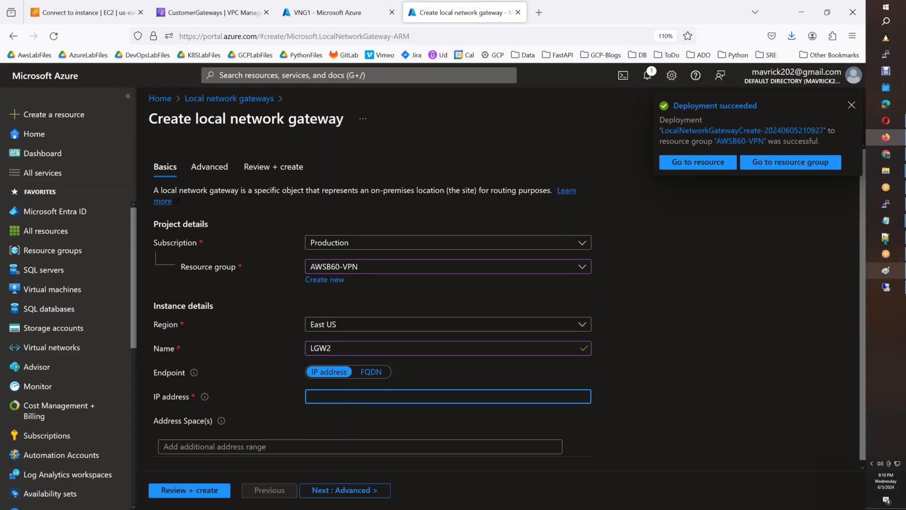
# Paste IP 34.237.98.11, add address space 10.60.0.0/16, and advance to review.
pyautogui.click(831, 257)
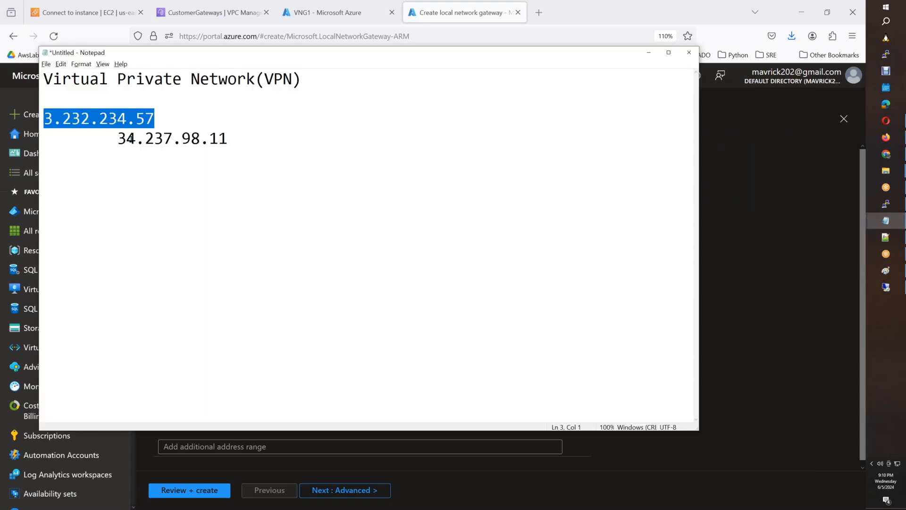
pyautogui.moveTo(118, 137); pyautogui.dragTo(229, 140)
pyautogui.hotkey('ctrl', 'c')
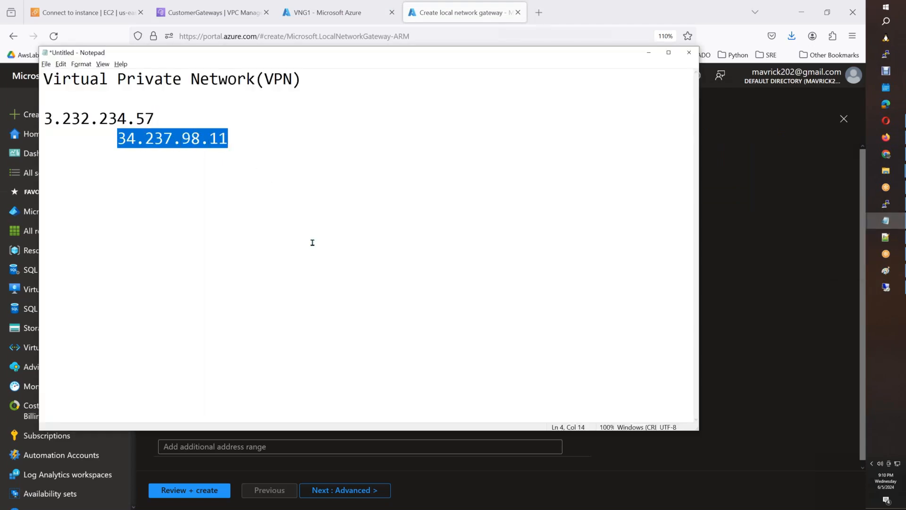
pyautogui.hotkey('alt', 'Tab')
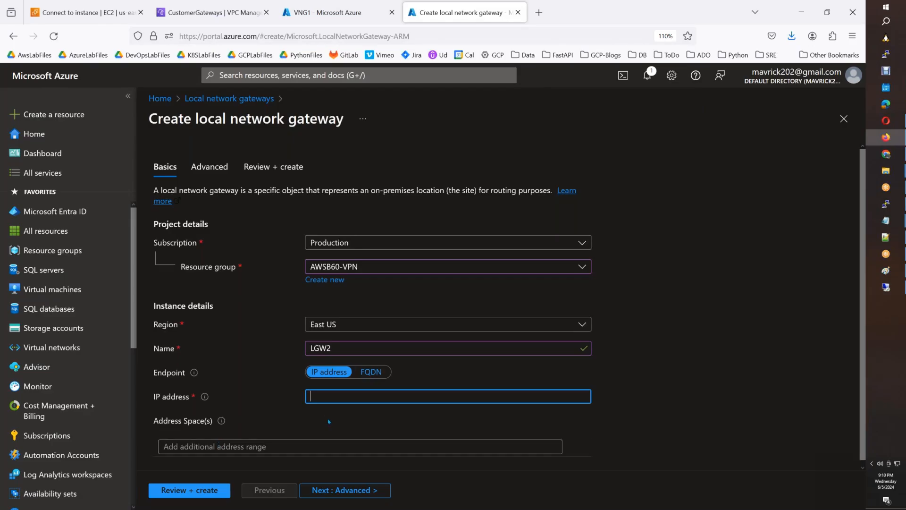
pyautogui.hotkey('ctrl', 'v')
pyautogui.click(272, 447)
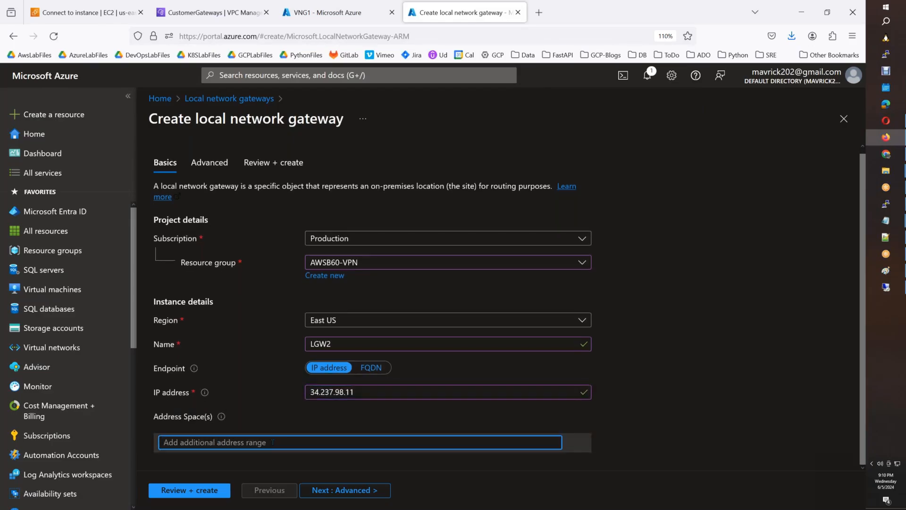
pyautogui.write('10.60.0')
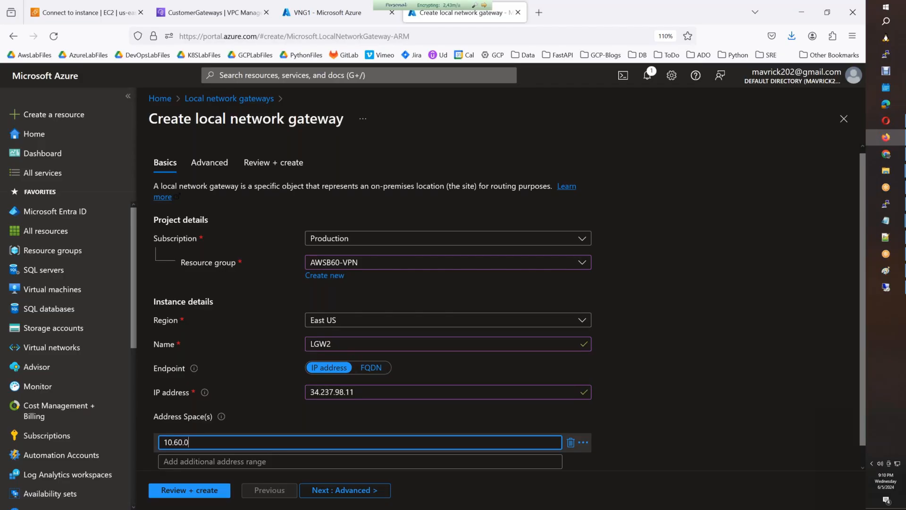
pyautogui.write('.0/16')
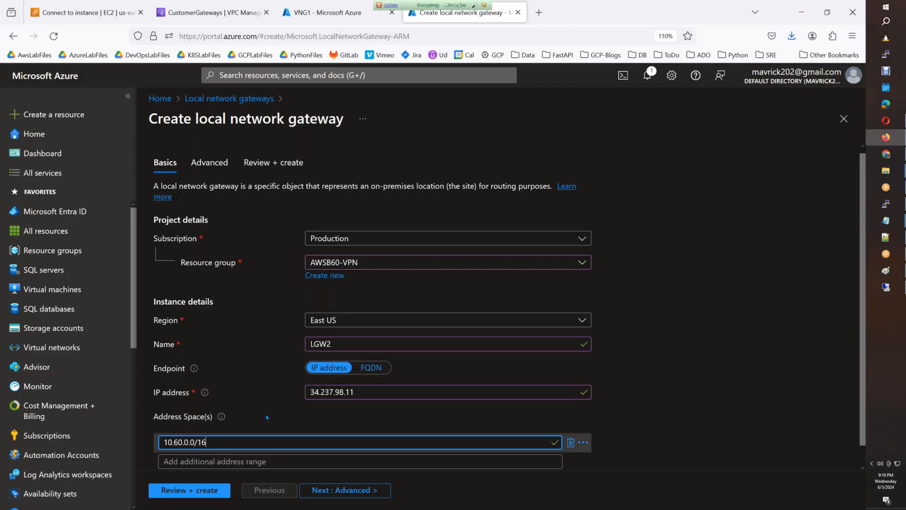
pyautogui.click(374, 493)
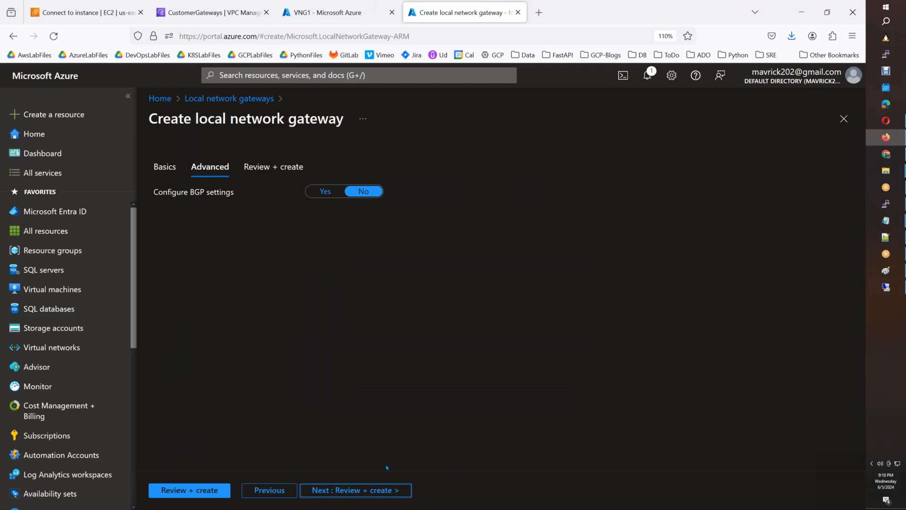
pyautogui.click(385, 490)
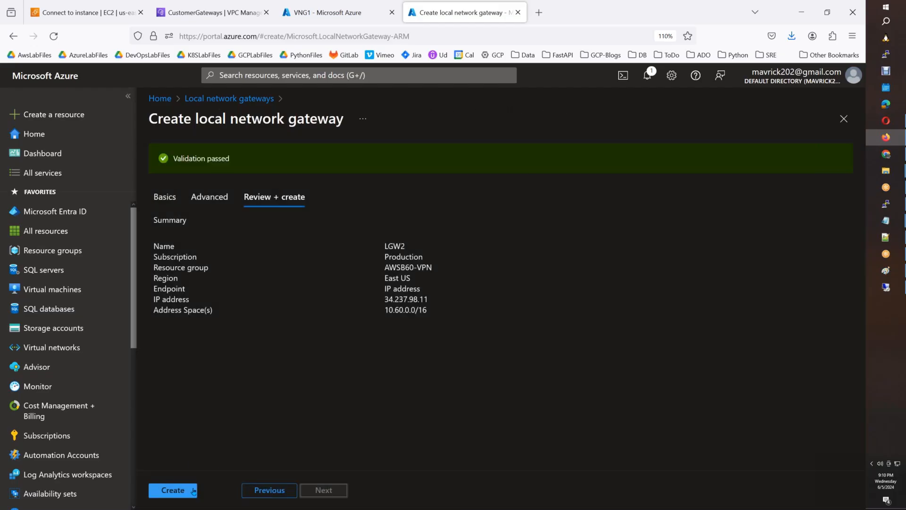
# Create LGW2 and wait for its deployment to complete.
pyautogui.click(173, 490)
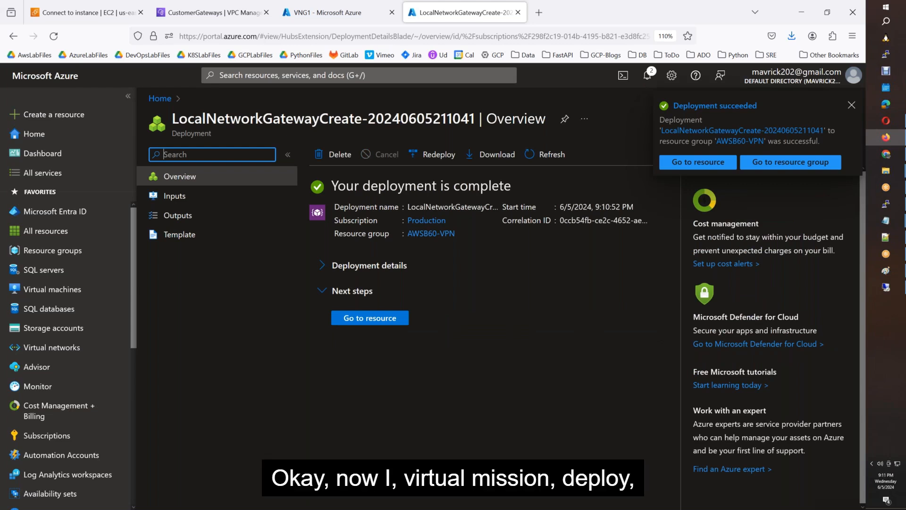
# Start a new Azure virtual machine named DemoVM1 in resource group AWSB60-VPN.
pyautogui.click(75, 295)
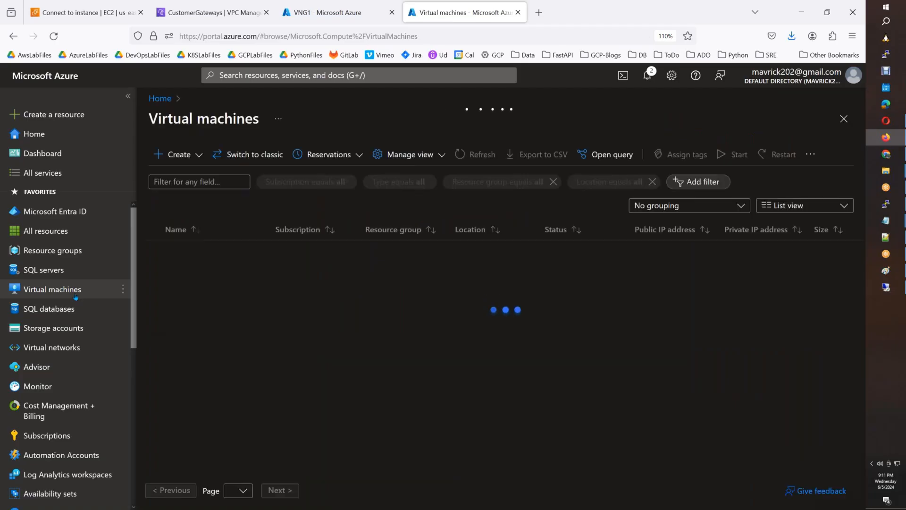
pyautogui.click(191, 157)
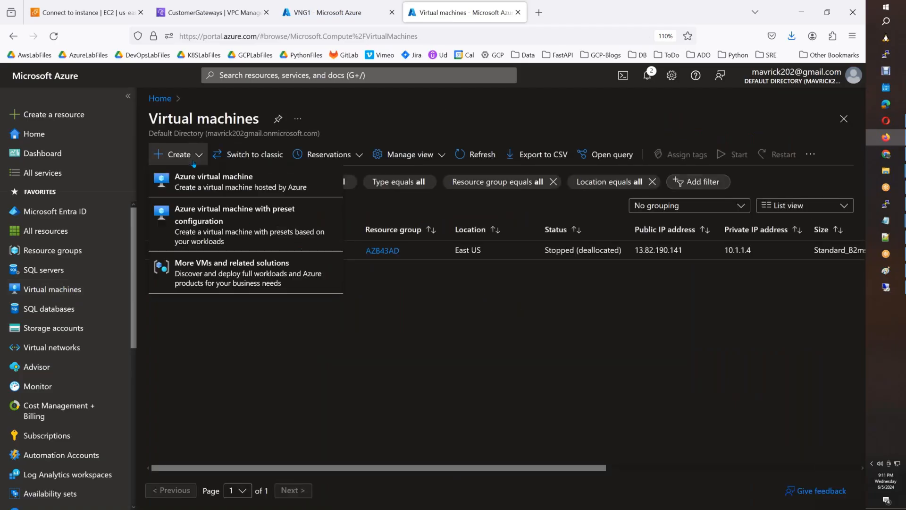
pyautogui.click(193, 186)
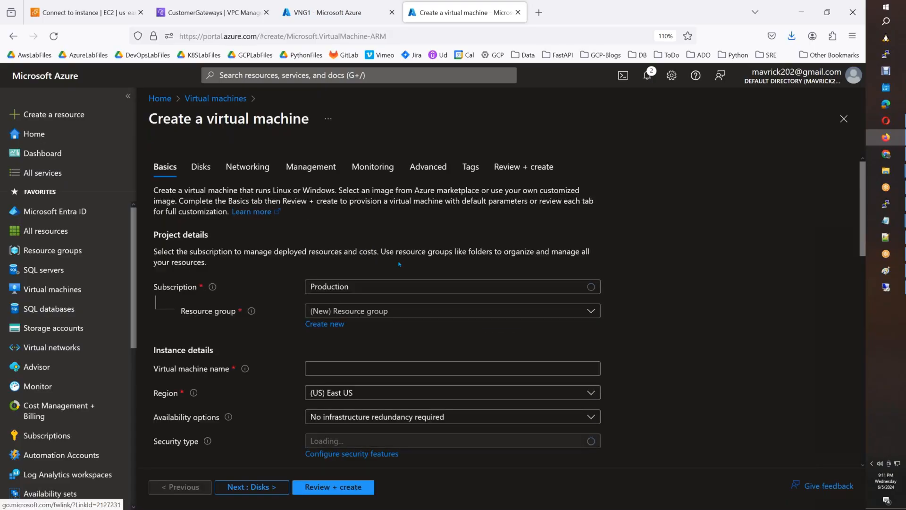
pyautogui.click(367, 311)
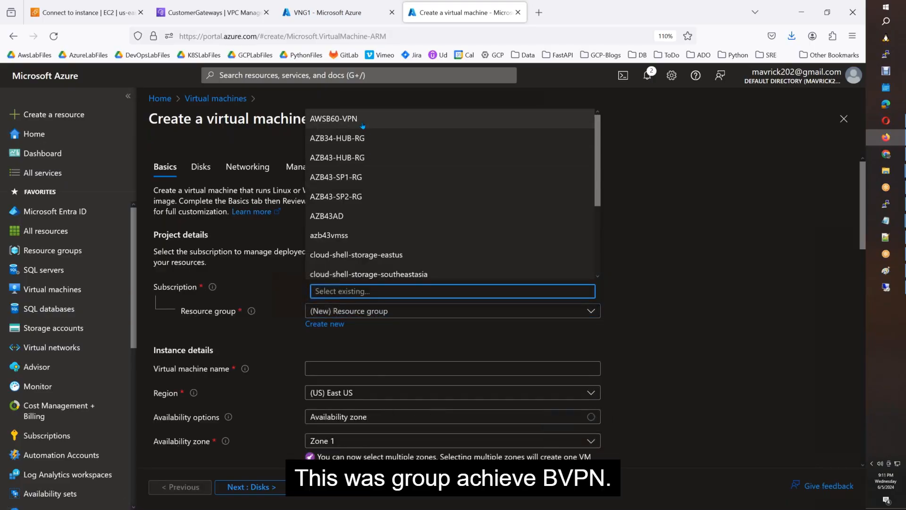
pyautogui.click(362, 121)
pyautogui.click(377, 372)
pyautogui.write('Dem')
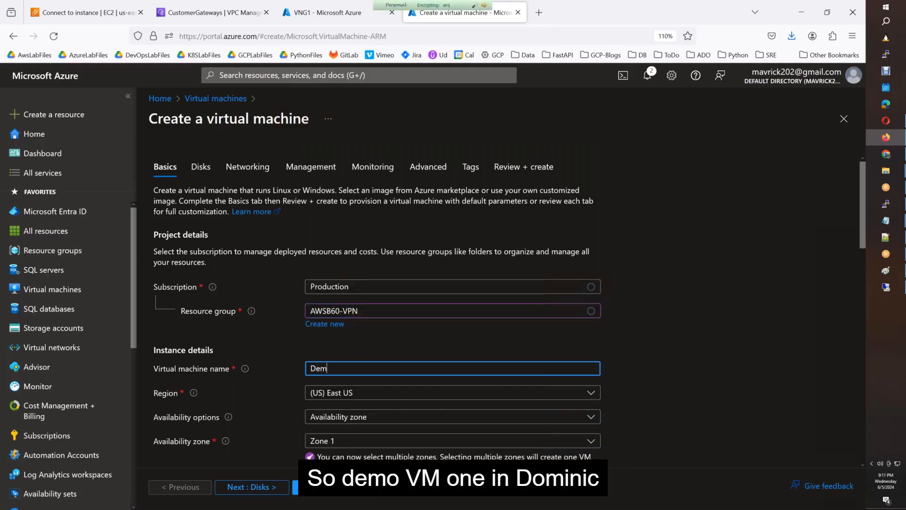
pyautogui.write('oVM1')
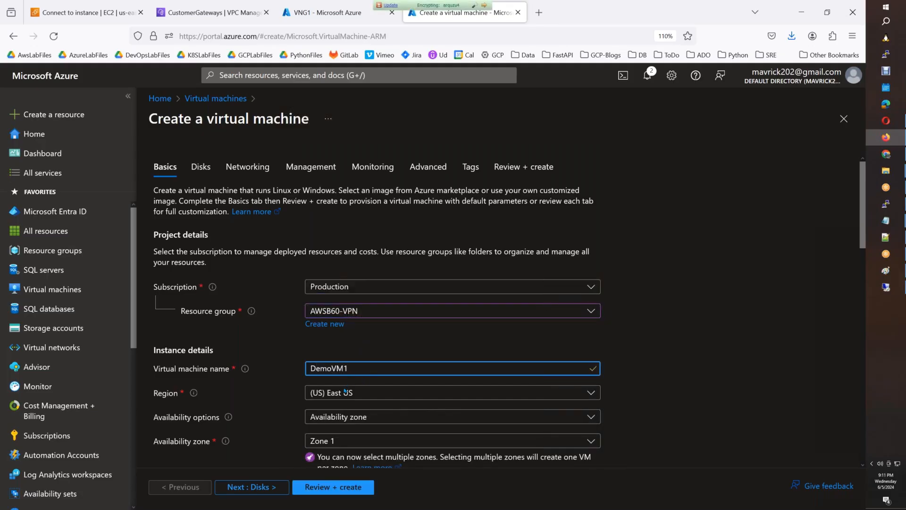
# Set security type to Standard and the image to Windows Server 2022 Datacenter: Azure Edition.
pyautogui.scroll(-3, 342, 402)
pyautogui.scroll(-2, 342, 402)
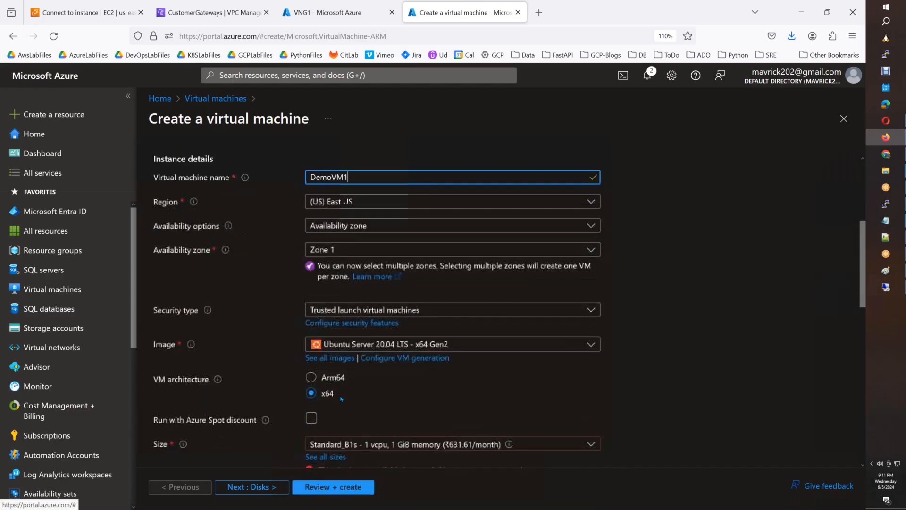
pyautogui.click(342, 344)
pyautogui.click(383, 344)
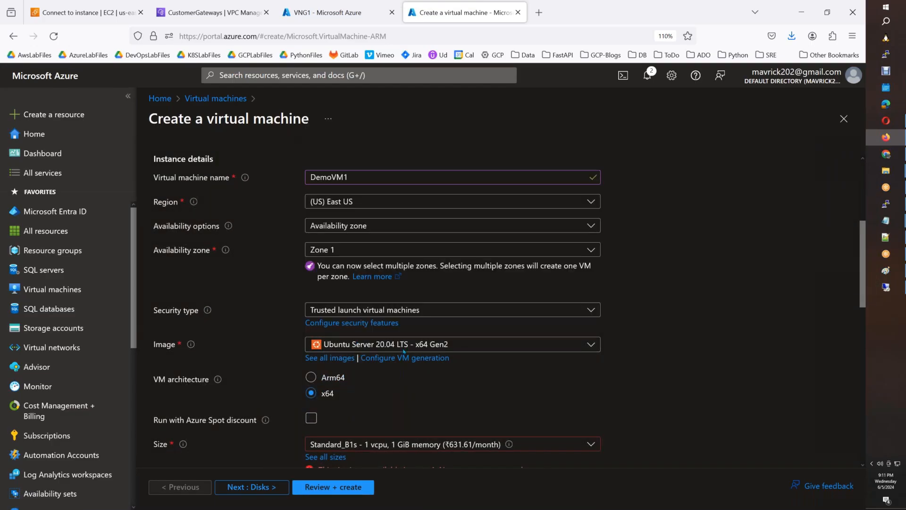
pyautogui.click(386, 311)
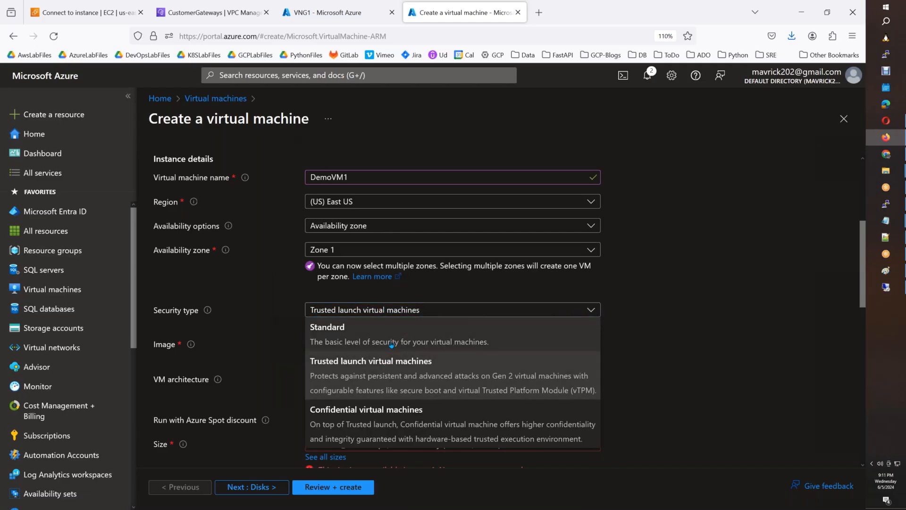
pyautogui.click(392, 342)
pyautogui.click(412, 338)
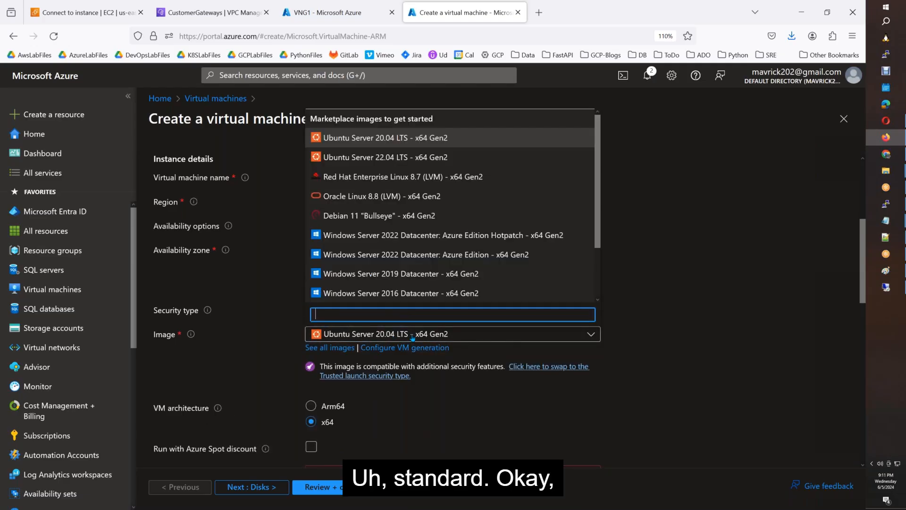
pyautogui.click(411, 255)
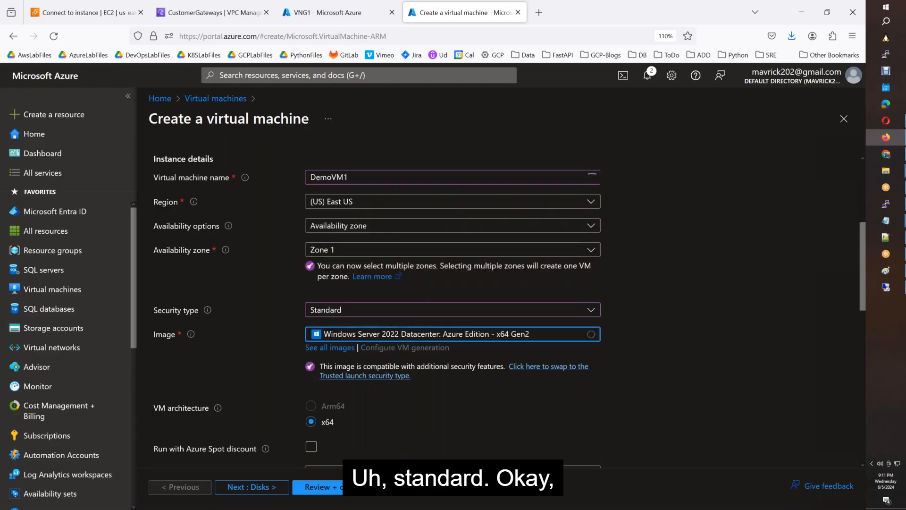
# Place the VM in Zone 2 only, removing Zone 1, and glance at the size list.
pyautogui.scroll(-3, 392, 399)
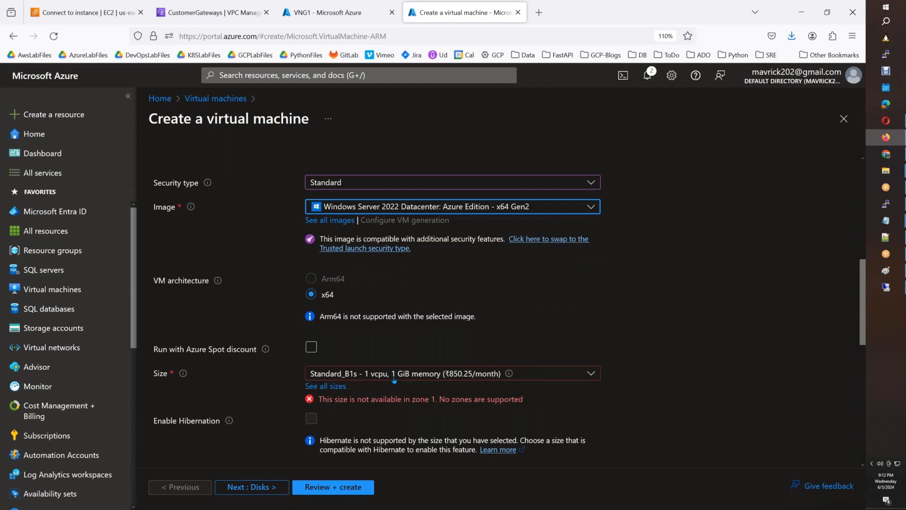
pyautogui.scroll(5, 394, 380)
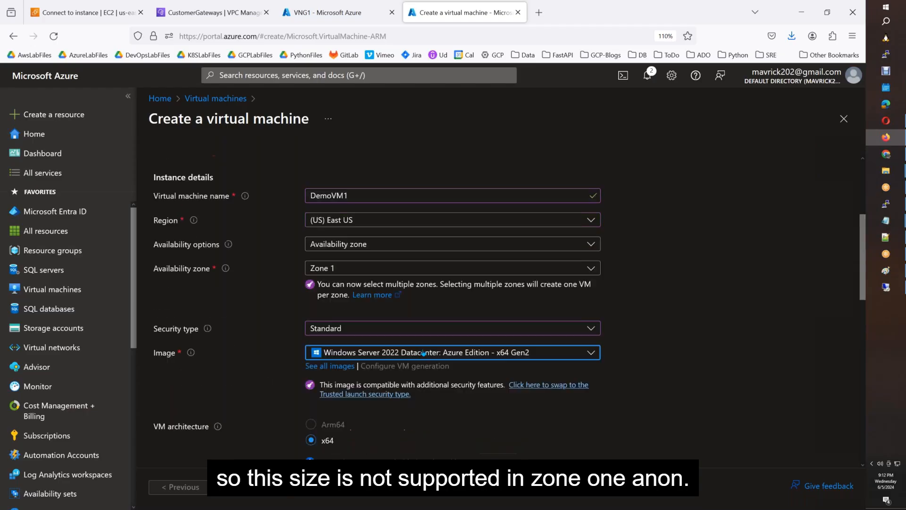
pyautogui.click(367, 377)
pyautogui.click(316, 414)
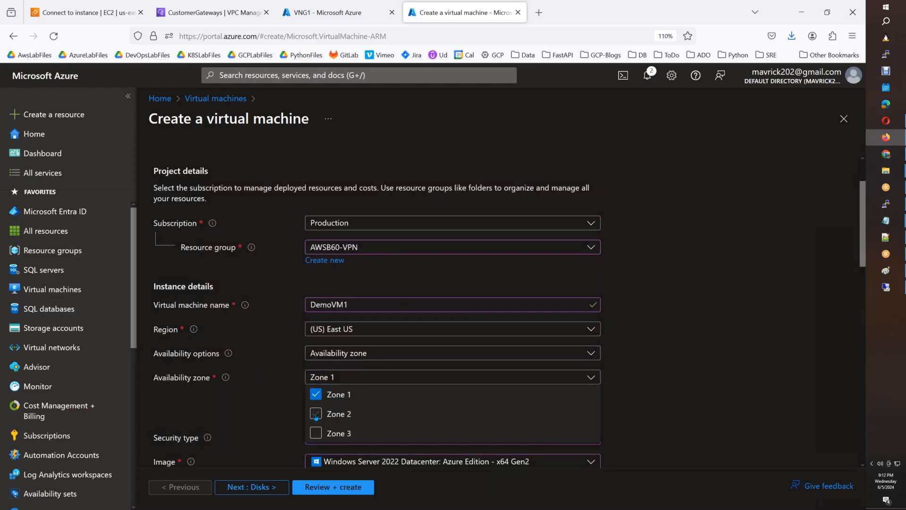
pyautogui.click(315, 449)
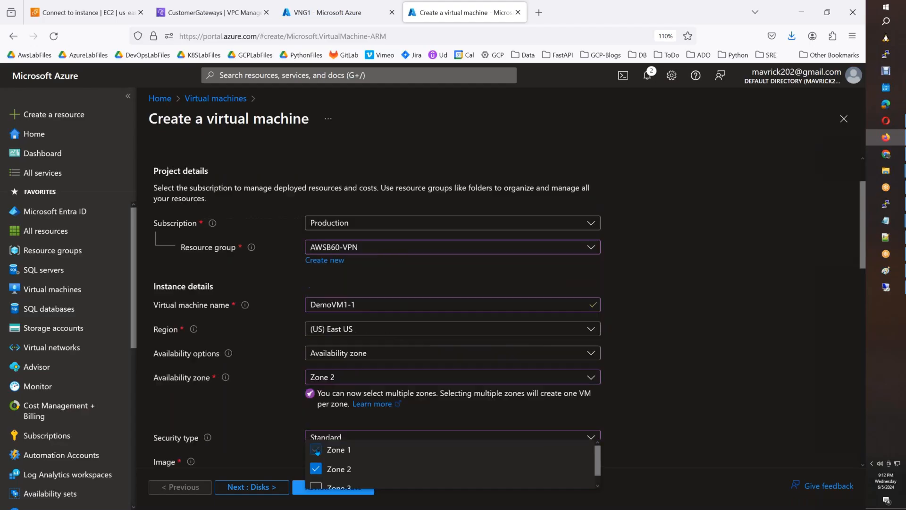
pyautogui.click(563, 382)
pyautogui.scroll(-5, 472, 378)
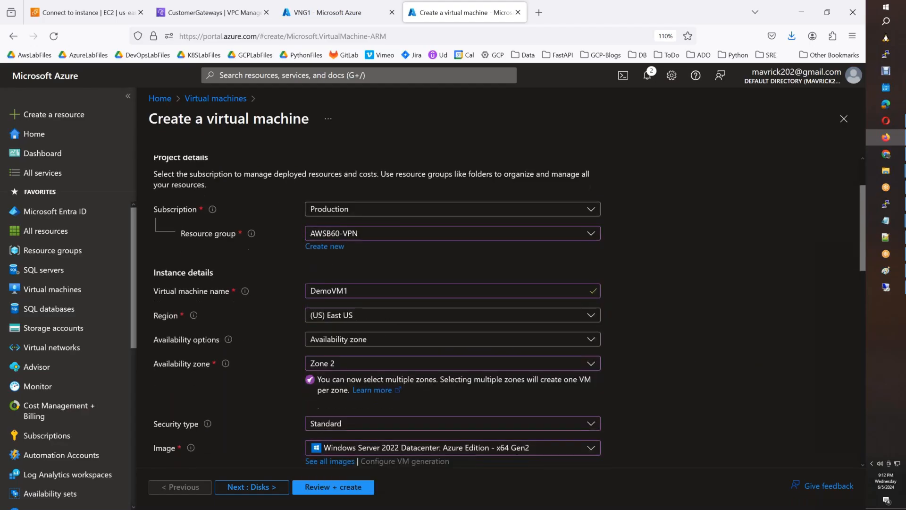
pyautogui.click(462, 374)
pyautogui.click(462, 374)
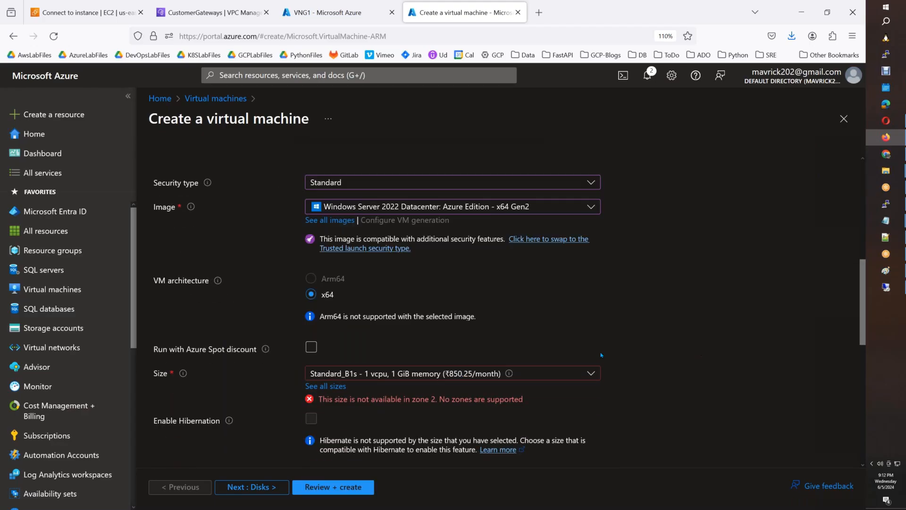
pyautogui.scroll(5, 462, 376)
pyautogui.scroll(-3, 389, 312)
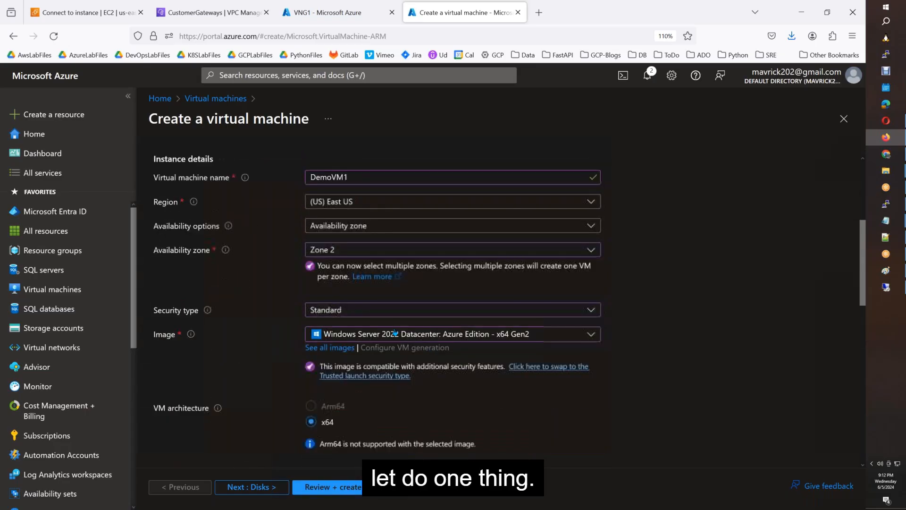
# Switch the security type back to Trusted launch and review the VM size list.
pyautogui.click(390, 312)
pyautogui.click(359, 378)
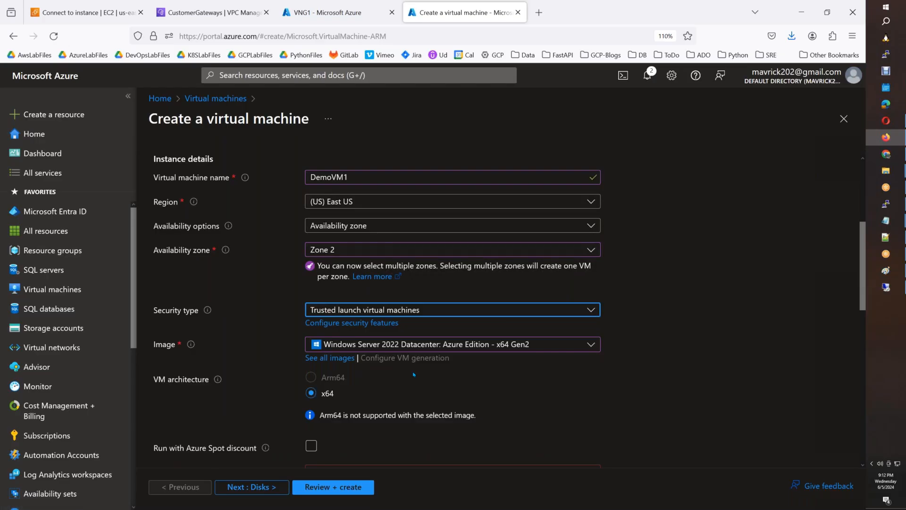
pyautogui.scroll(-4, 414, 374)
pyautogui.click(441, 282)
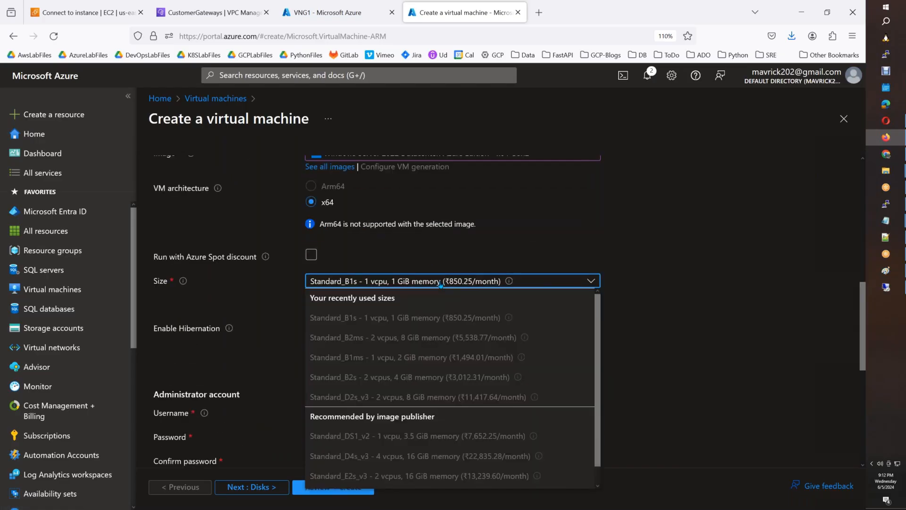
pyautogui.scroll(-1, 532, 360)
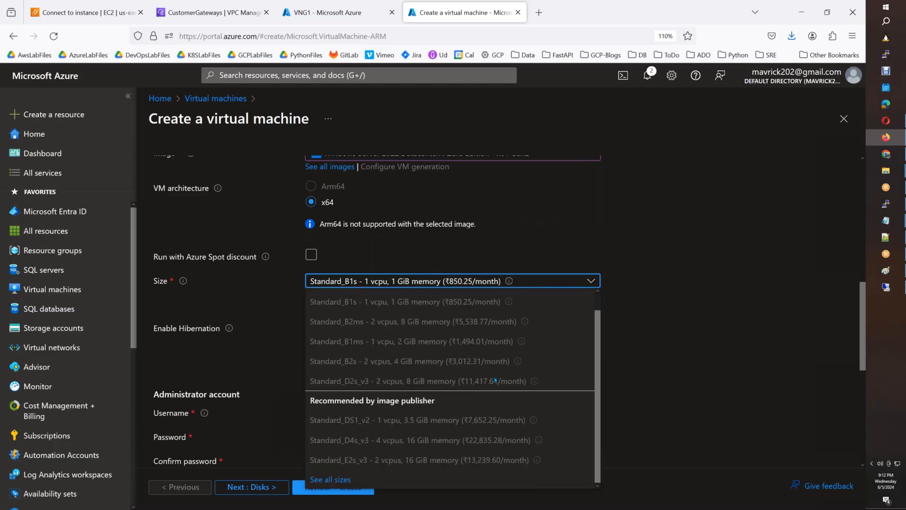
pyautogui.click(734, 371)
# Remove Zone 2, set security type to Standard, and open the full VM size catalogue.
pyautogui.scroll(5, 453, 326)
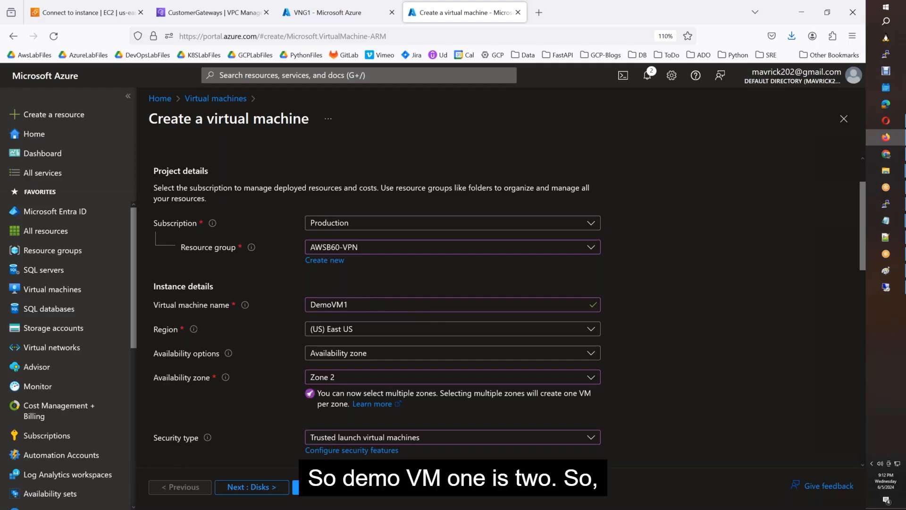
pyautogui.click(349, 377)
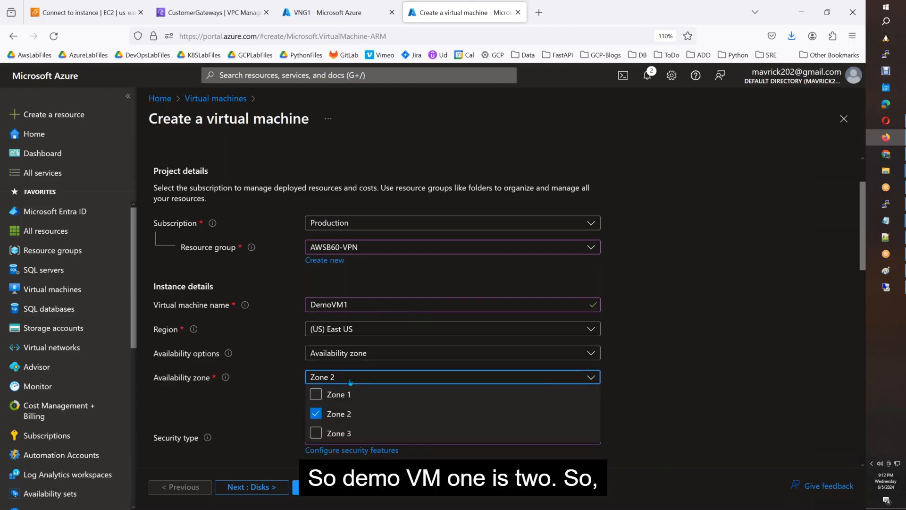
pyautogui.click(315, 414)
pyautogui.click(699, 386)
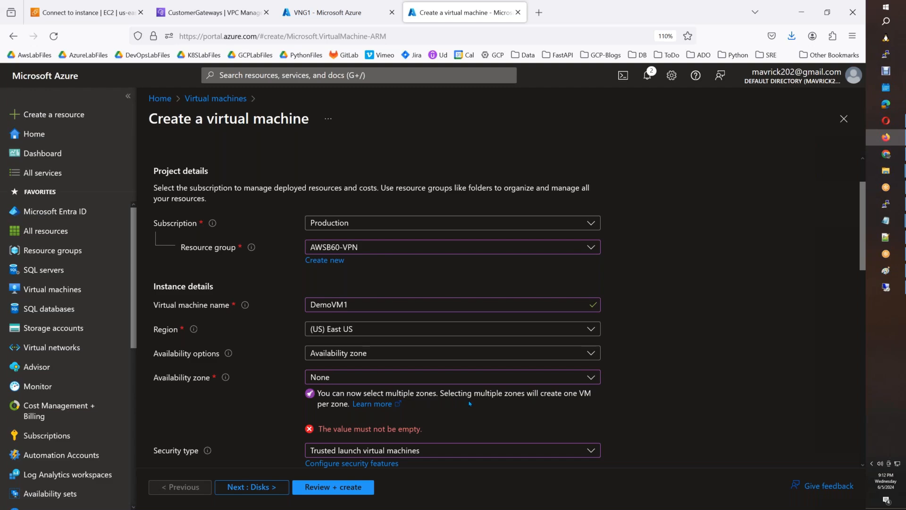
pyautogui.scroll(-4, 470, 403)
pyautogui.click(384, 260)
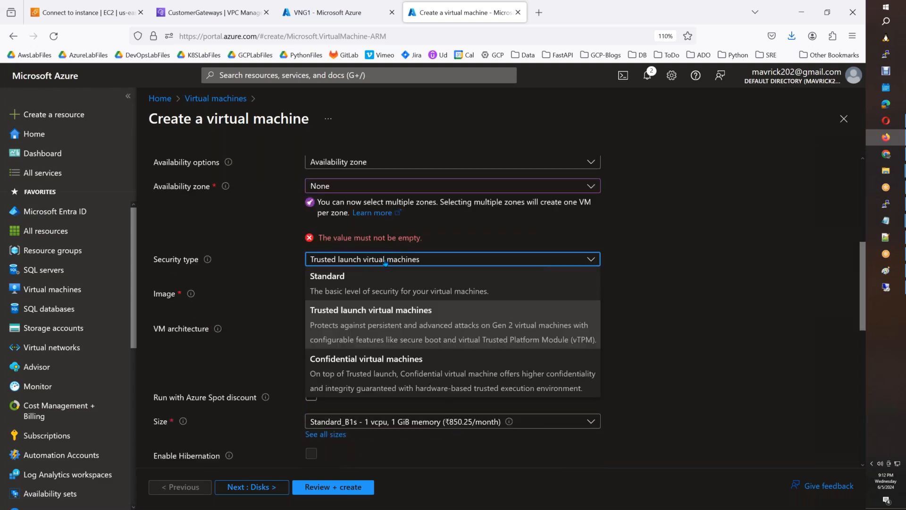
pyautogui.click(368, 286)
pyautogui.click(667, 335)
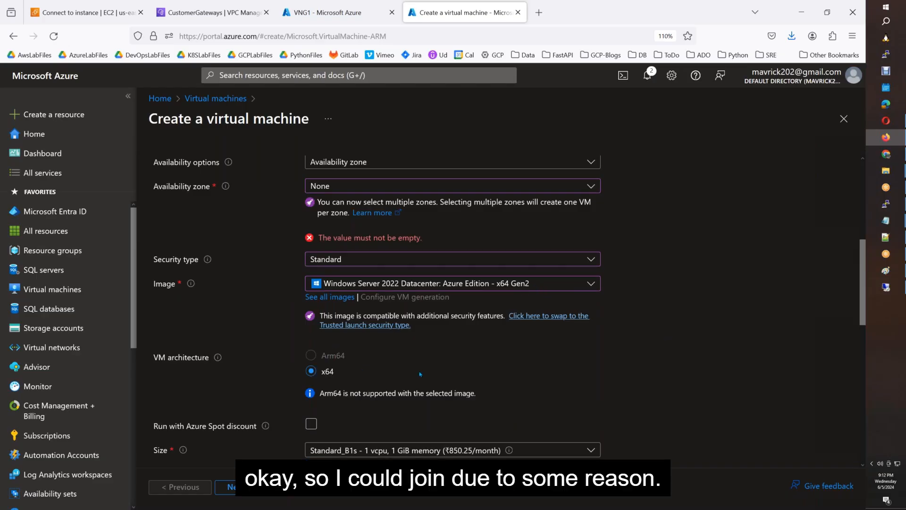
pyautogui.scroll(-4, 420, 374)
pyautogui.click(395, 263)
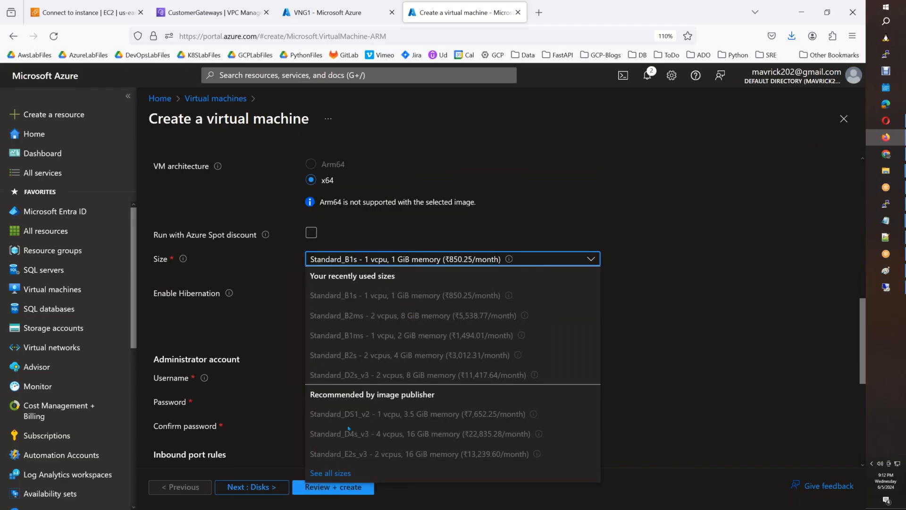
pyautogui.click(345, 472)
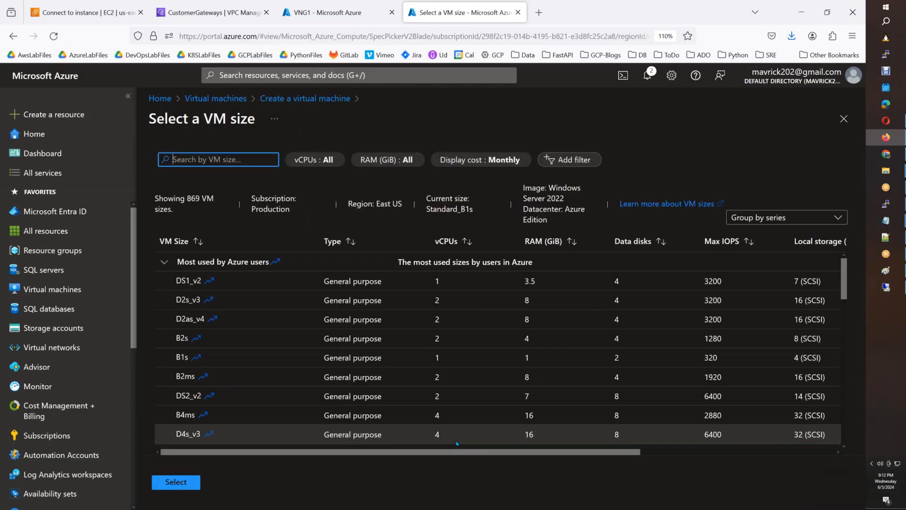
# Select the Standard_B2ms size and fill in the password confirmation.
pyautogui.click(272, 381)
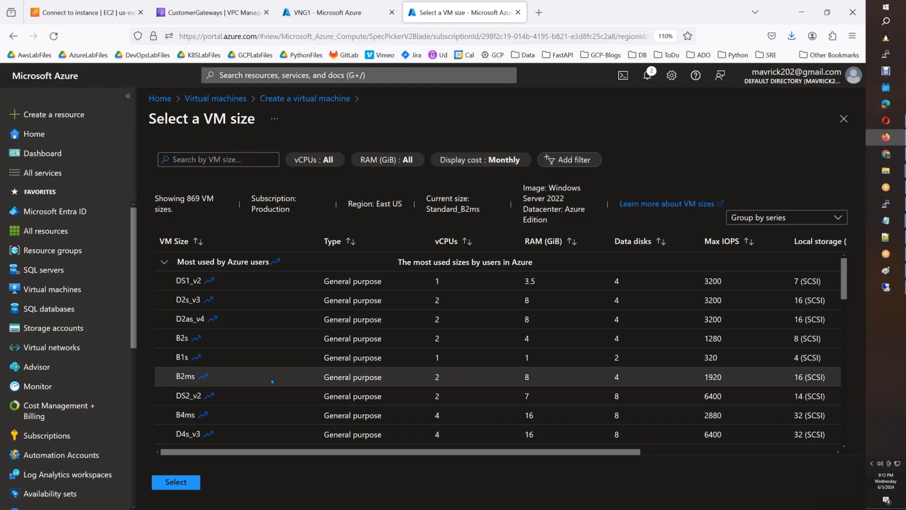
pyautogui.click(193, 483)
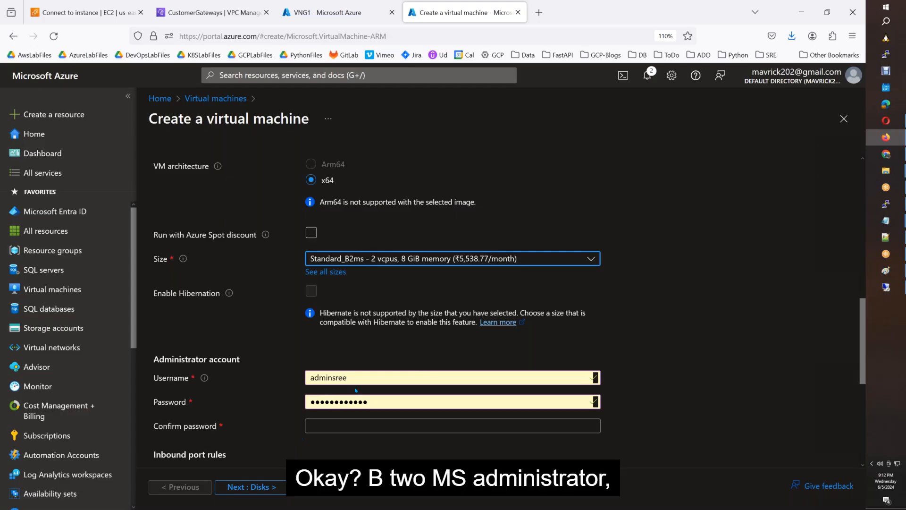
pyautogui.click(354, 425)
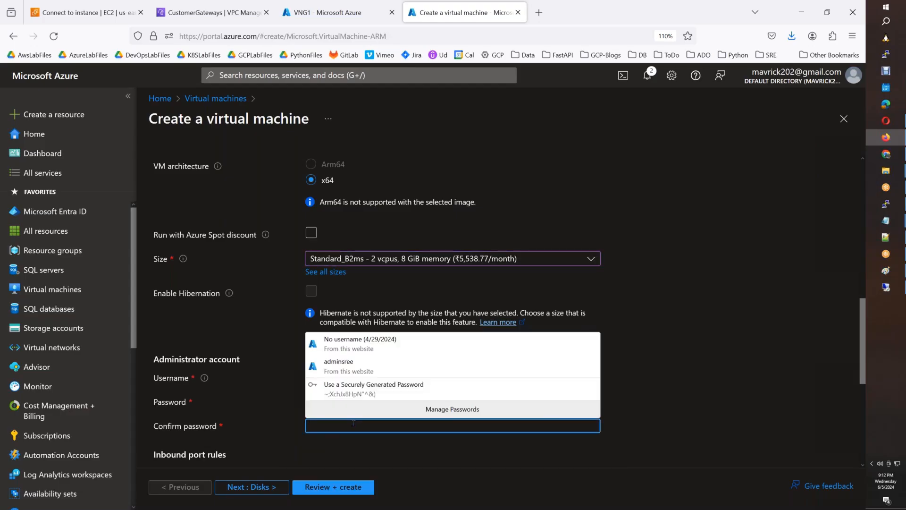
pyautogui.write('**********')
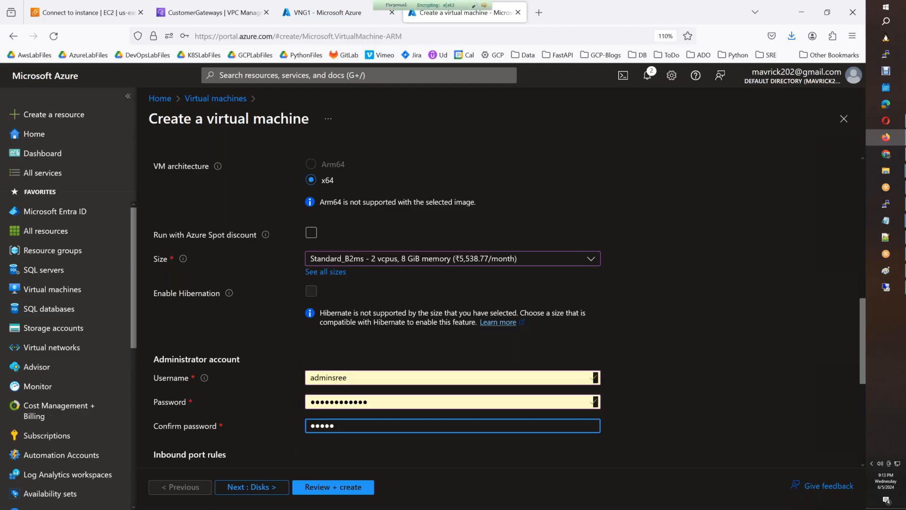
pyautogui.write('**')
pyautogui.click(749, 360)
# Set the availability zone to Zone 1.
pyautogui.scroll(7, 708, 359)
pyautogui.scroll(2, 690, 359)
pyautogui.scroll(-4, 345, 254)
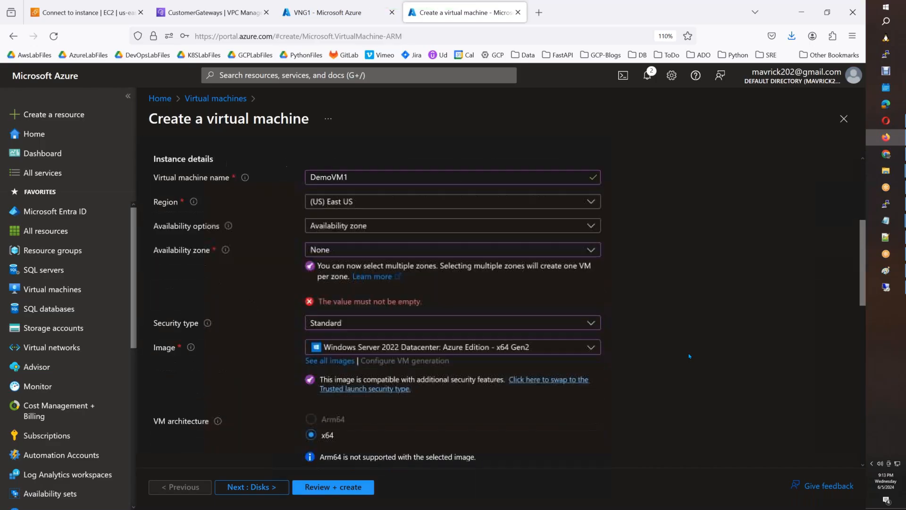
pyautogui.click(345, 254)
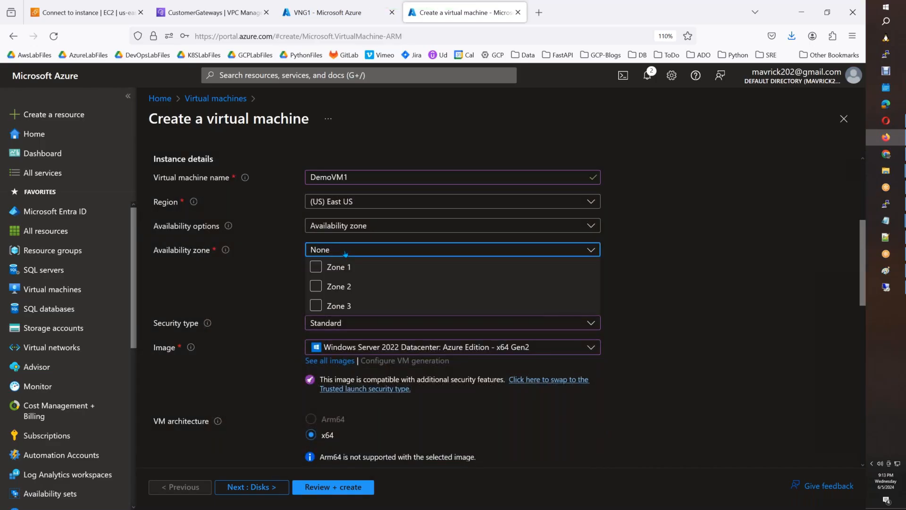
pyautogui.click(318, 266)
pyautogui.click(726, 273)
# Switch the availability zone to Zone 2, dropping Zone 1, and scroll to Inbound port rules.
pyautogui.scroll(-4, 725, 273)
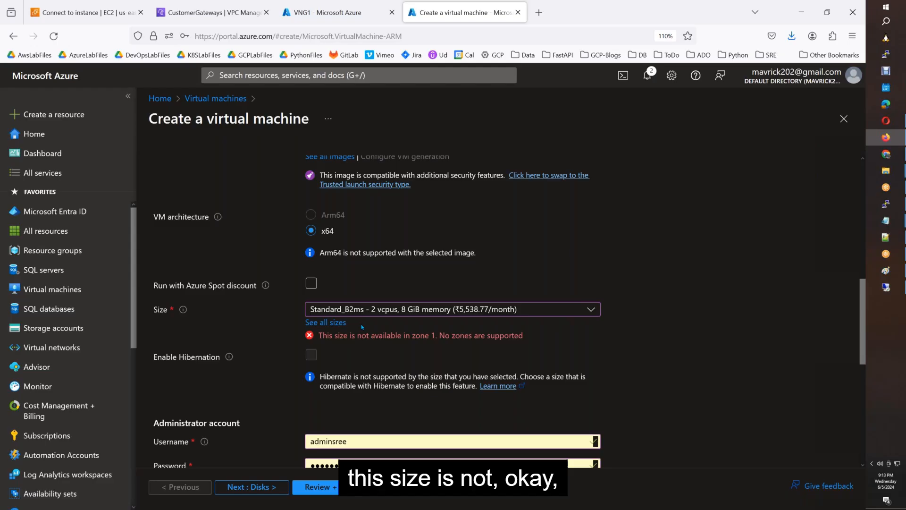
pyautogui.scroll(5, 367, 348)
pyautogui.click(342, 314)
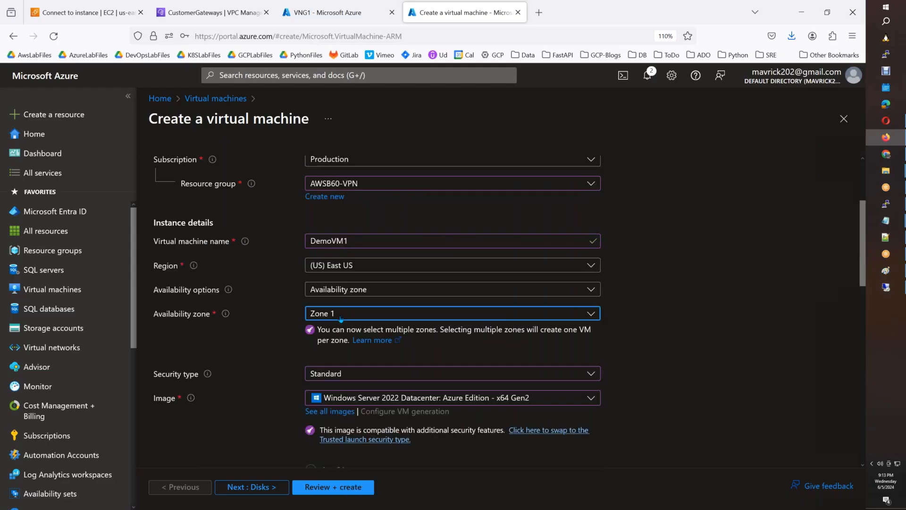
pyautogui.click(317, 350)
pyautogui.click(317, 332)
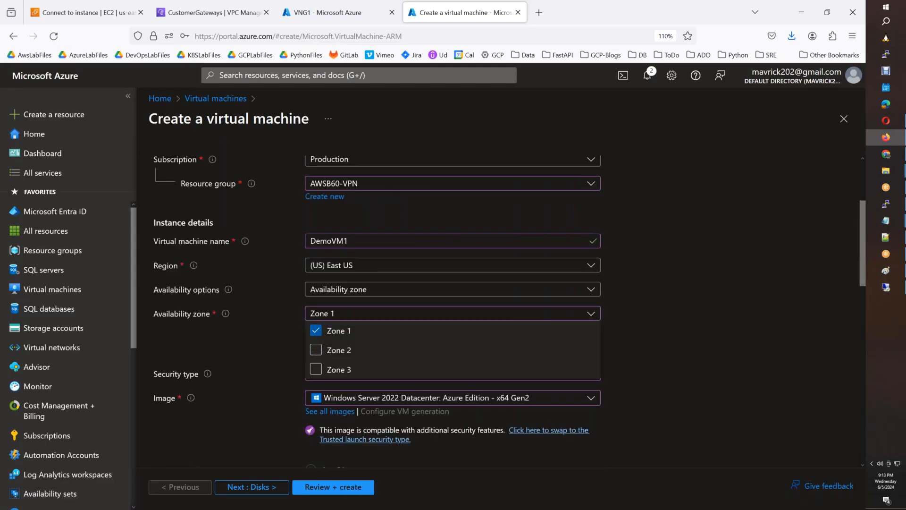
pyautogui.click(619, 334)
pyautogui.scroll(-5, 540, 375)
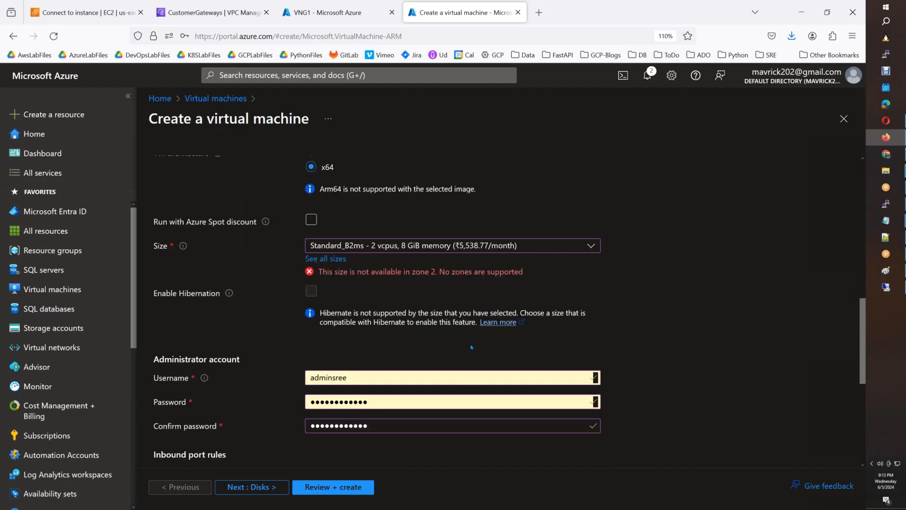
pyautogui.scroll(4, 467, 354)
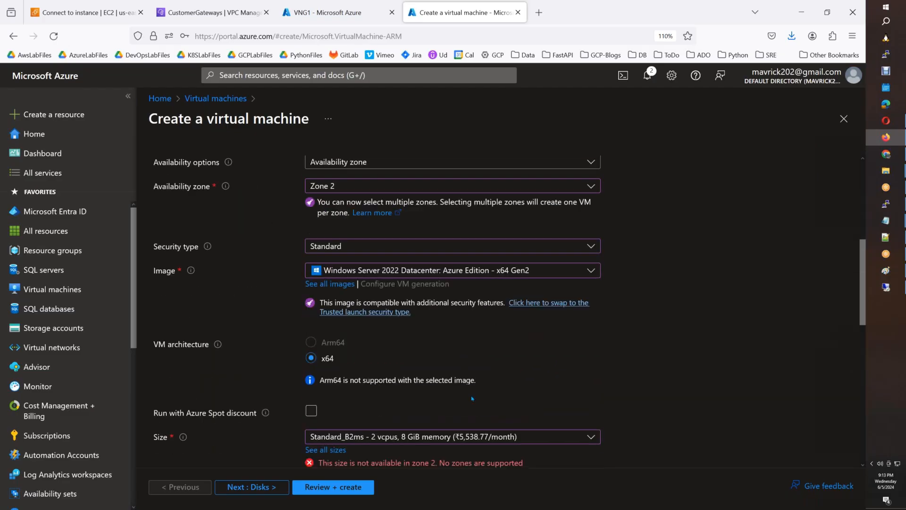
pyautogui.scroll(-5, 472, 399)
pyautogui.scroll(-3, 328, 265)
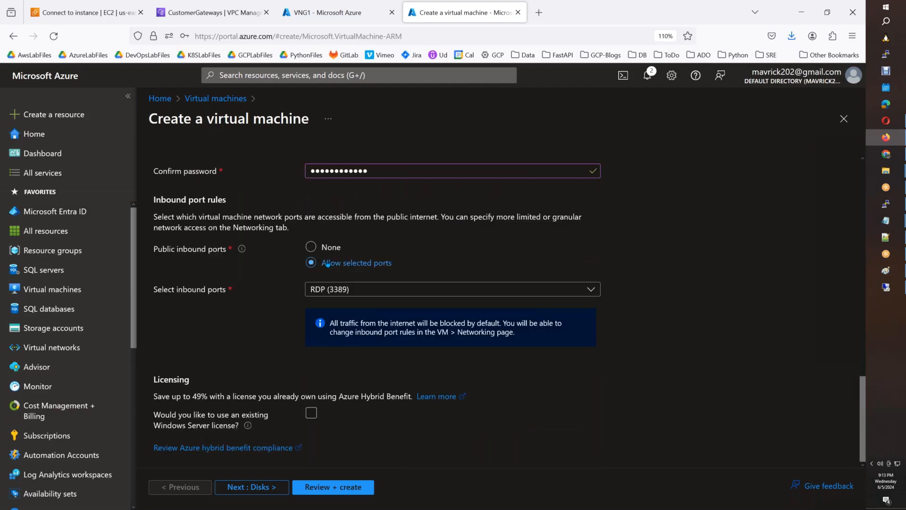
# On the Disks page, set the OS disk type to Standard SSD.
pyautogui.click(252, 487)
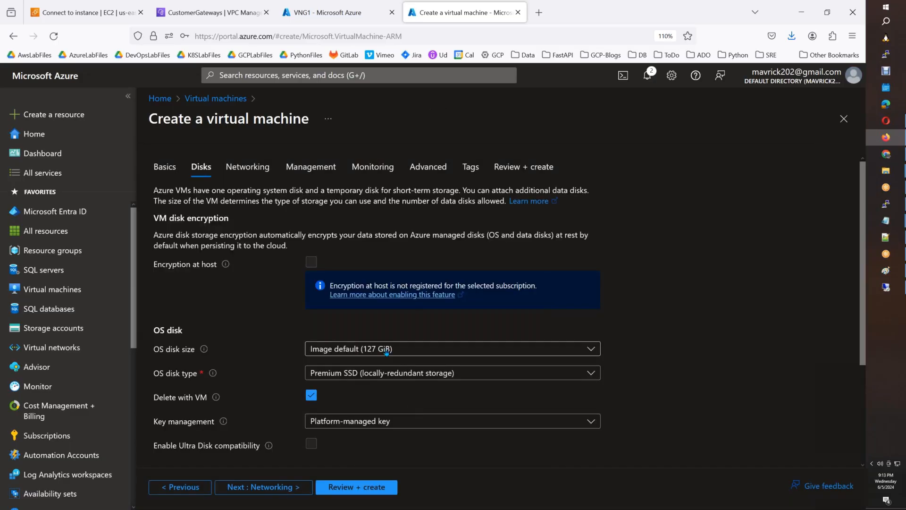
pyautogui.click(382, 375)
pyautogui.click(368, 211)
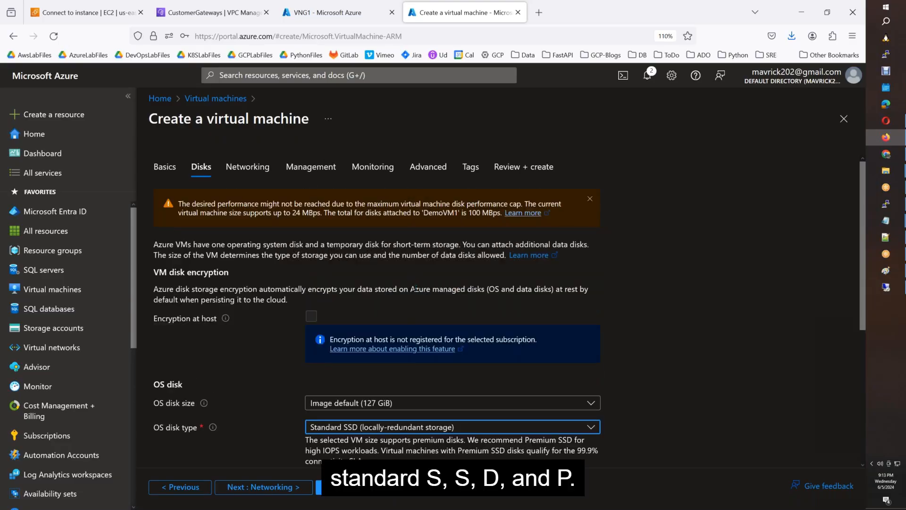
pyautogui.scroll(-5, 415, 279)
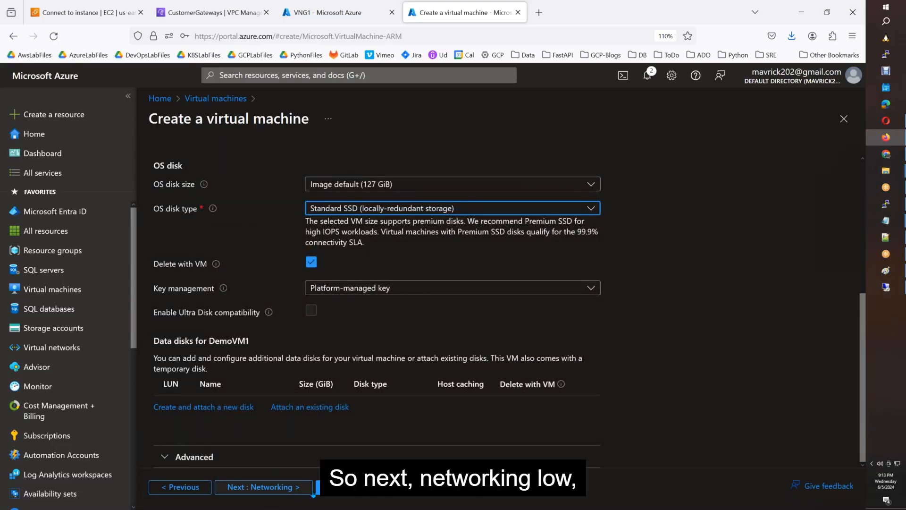
# Keep public IP DemoVM1-ip, choose Advanced NSG, delete IP and NIC with VM, then Review + create.
pyautogui.click(263, 487)
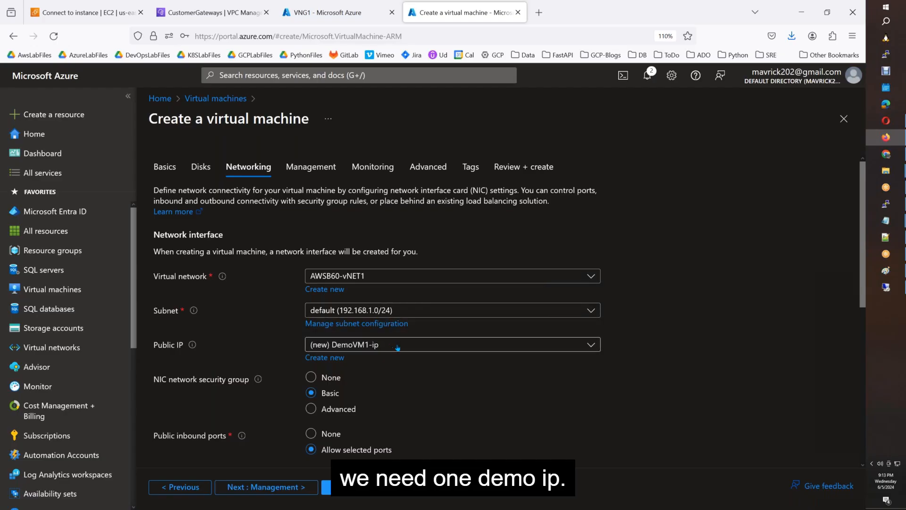
pyautogui.scroll(-2, 394, 341)
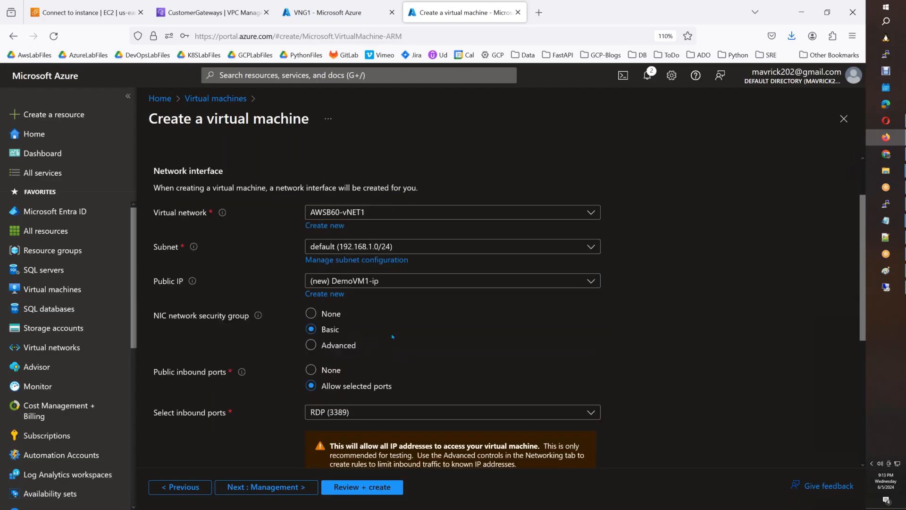
pyautogui.click(411, 281)
pyautogui.click(411, 280)
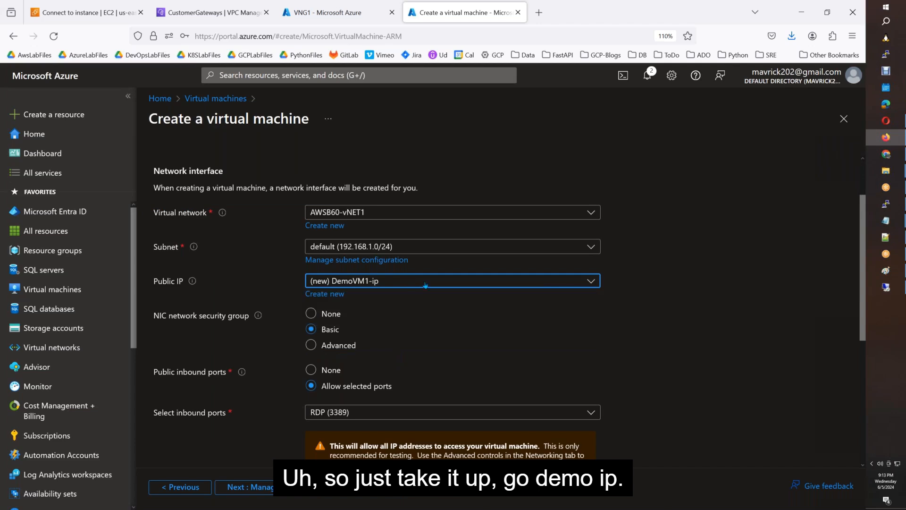
pyautogui.click(350, 345)
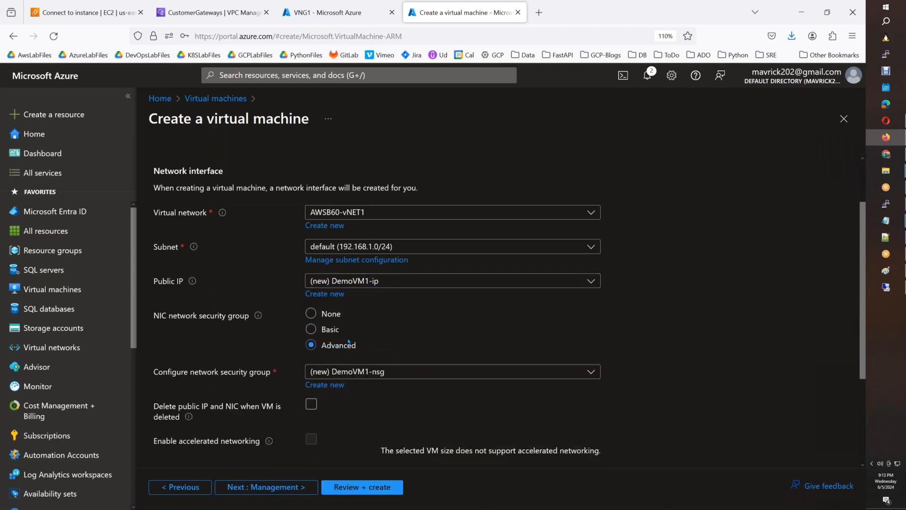
pyautogui.scroll(-3, 381, 334)
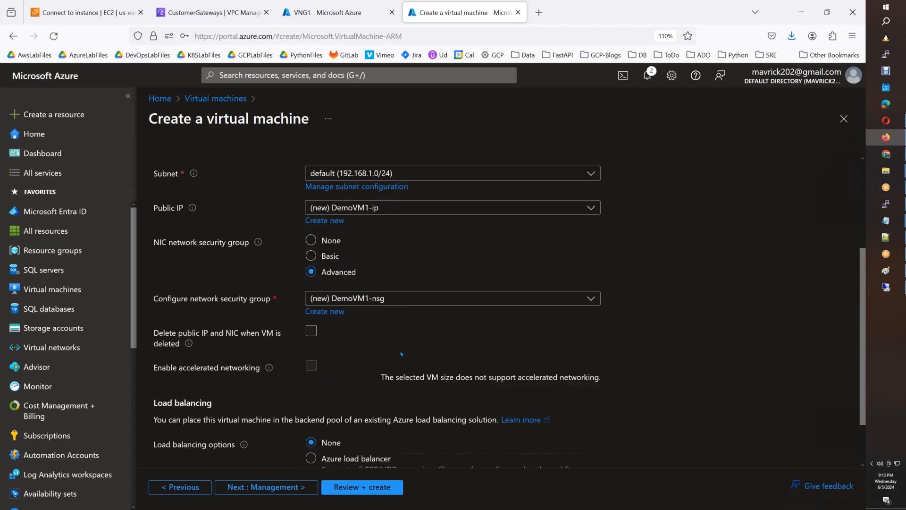
pyautogui.click(310, 273)
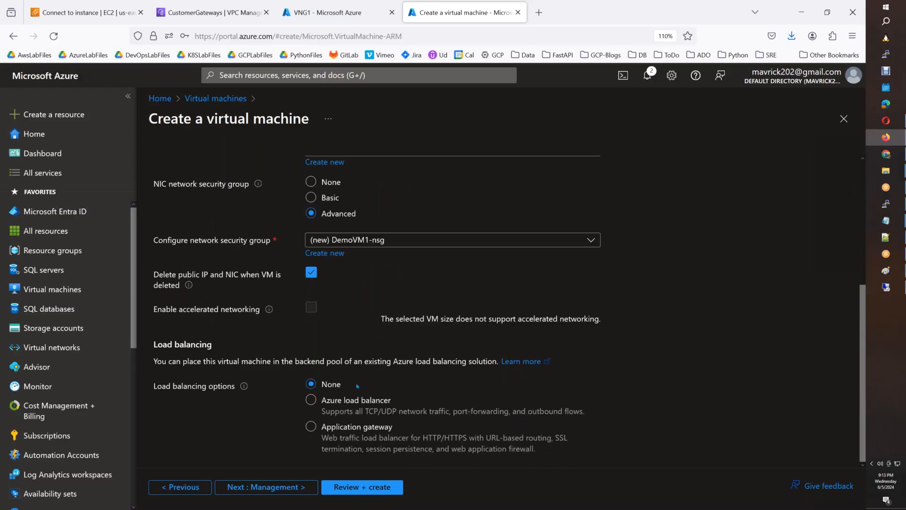
pyautogui.click(298, 488)
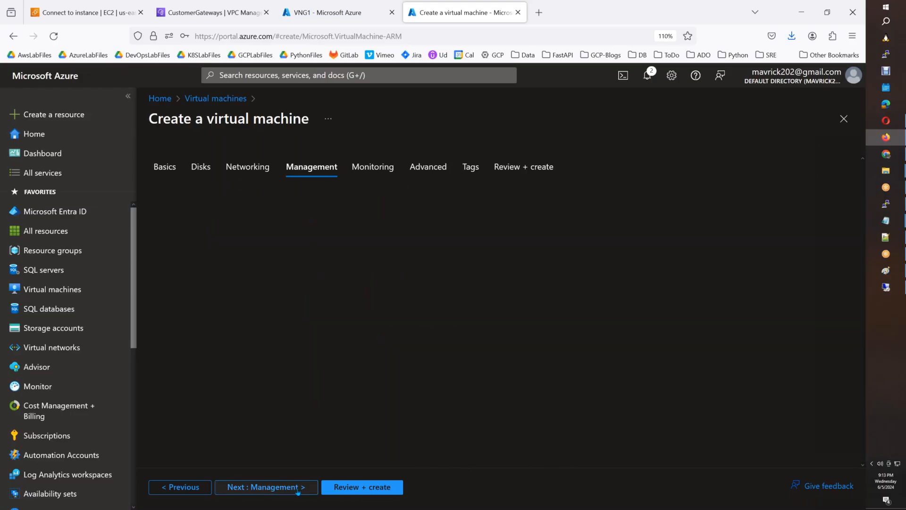
pyautogui.click(333, 486)
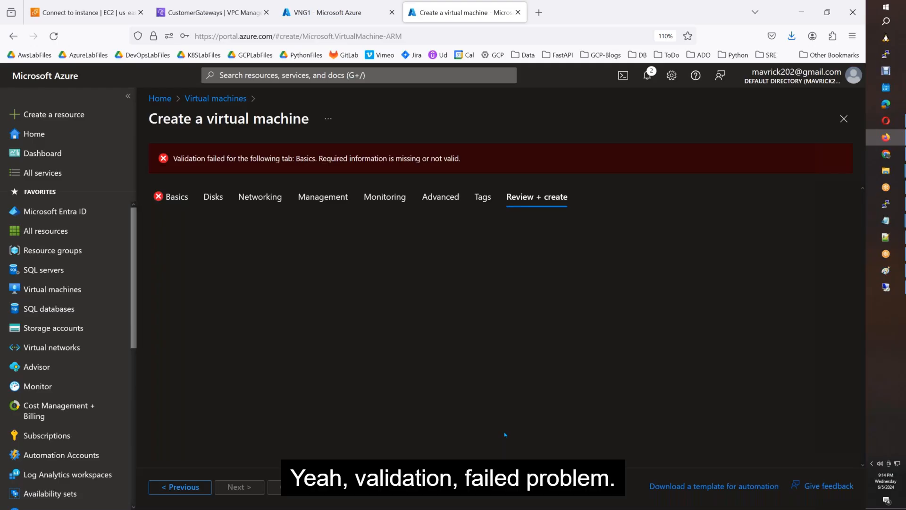
# Return to the Basics page and open 'See all sizes' under the Size field.
pyautogui.click(180, 196)
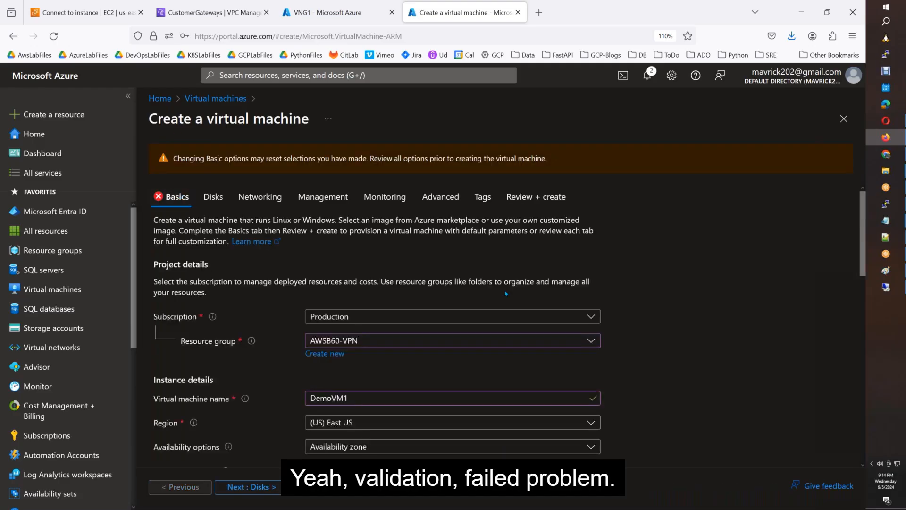
pyautogui.scroll(-3, 500, 321)
pyautogui.scroll(-5, 500, 321)
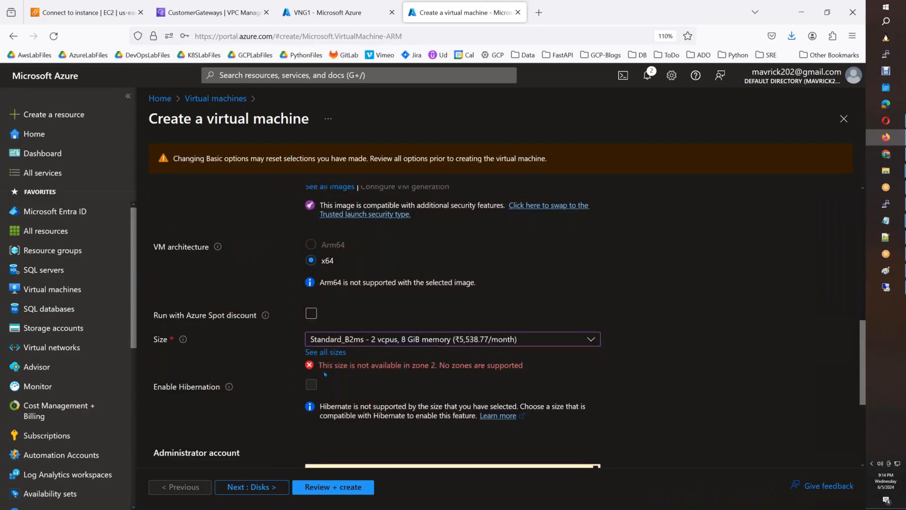
pyautogui.click(326, 352)
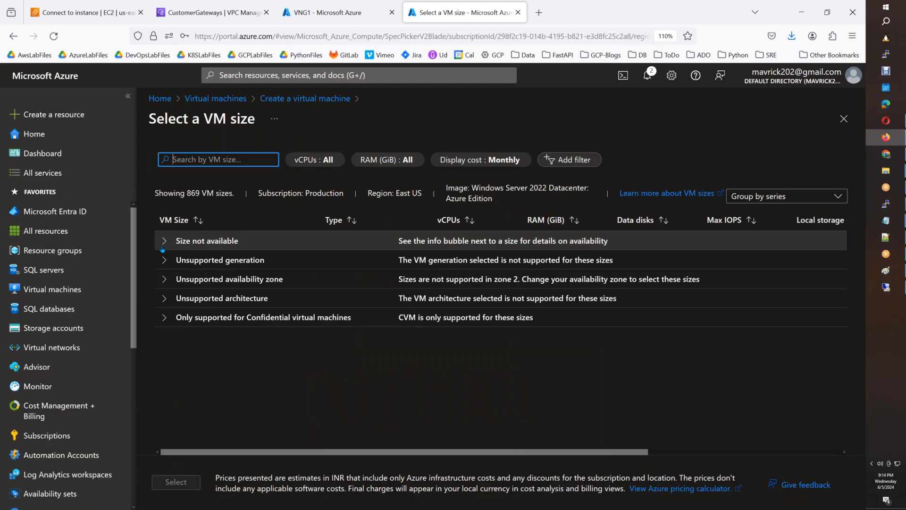
# Expand and collapse the Confidential, Unsupported architecture and Size not available groups, then close the size list.
pyautogui.click(316, 160)
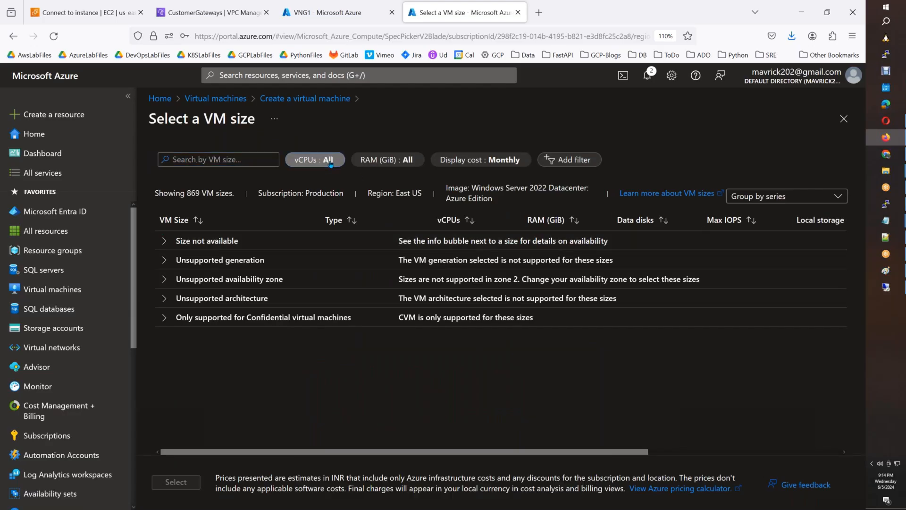
pyautogui.click(478, 363)
pyautogui.click(166, 317)
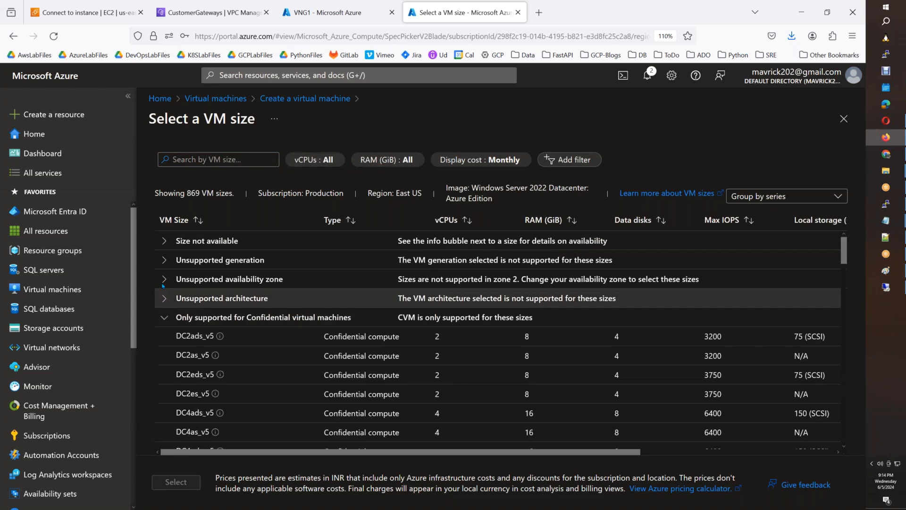
pyautogui.click(163, 289)
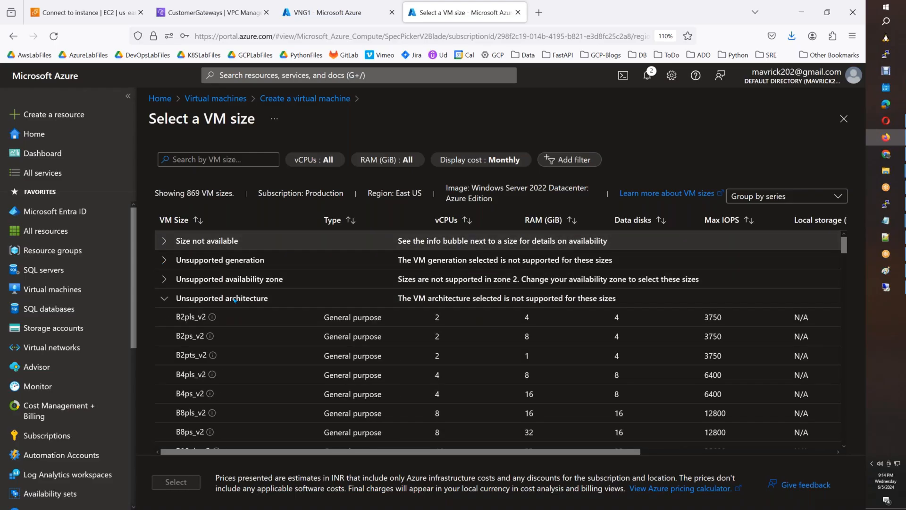
pyautogui.click(163, 241)
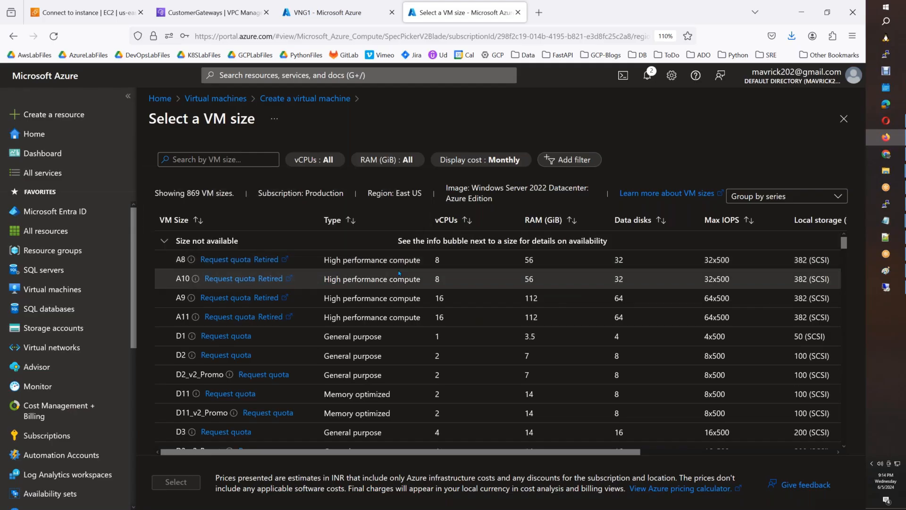
pyautogui.scroll(-15, 399, 273)
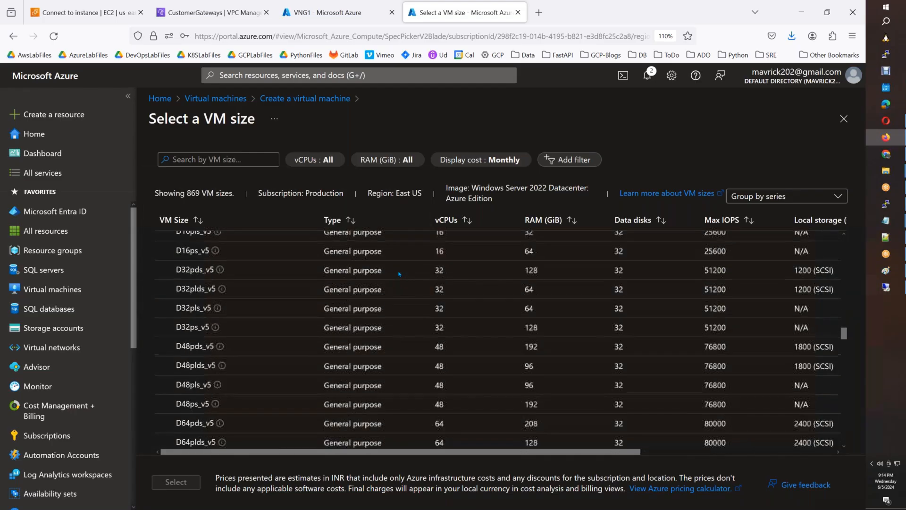
pyautogui.scroll(-5, 399, 273)
pyautogui.scroll(5, 297, 252)
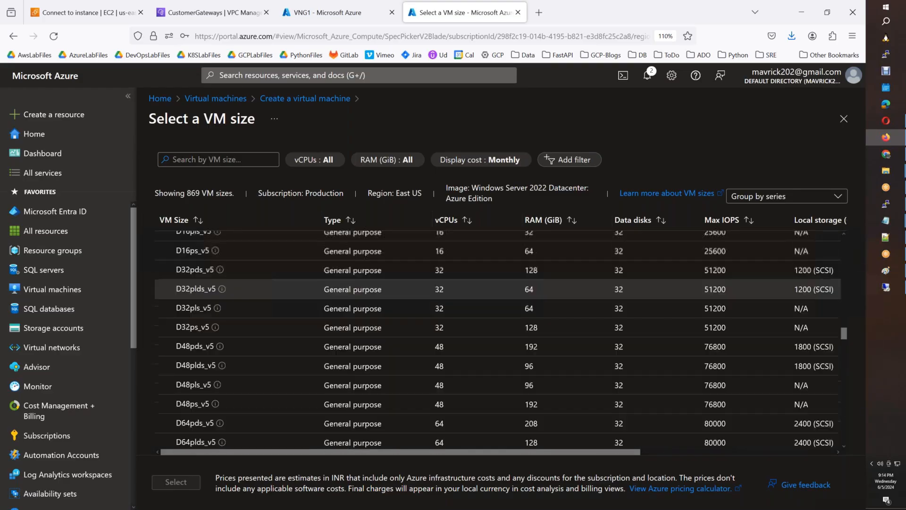
pyautogui.scroll(15, 336, 352)
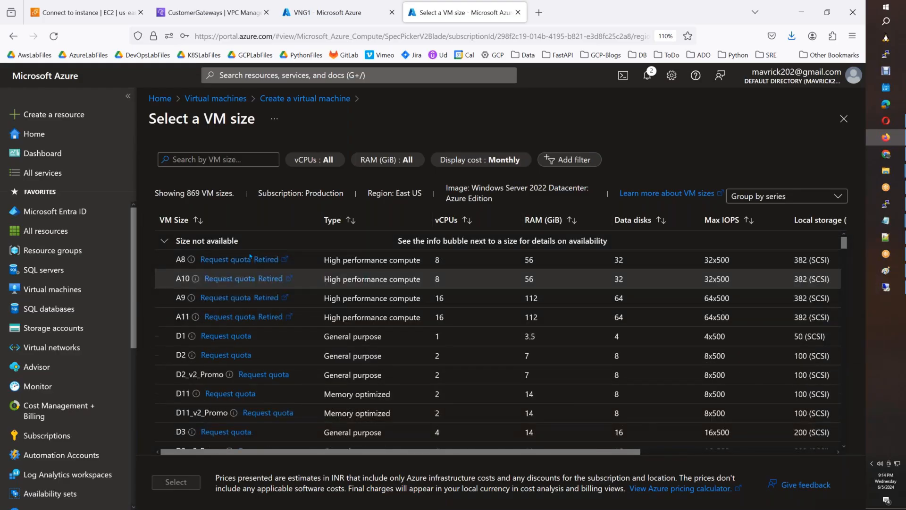
pyautogui.click(165, 242)
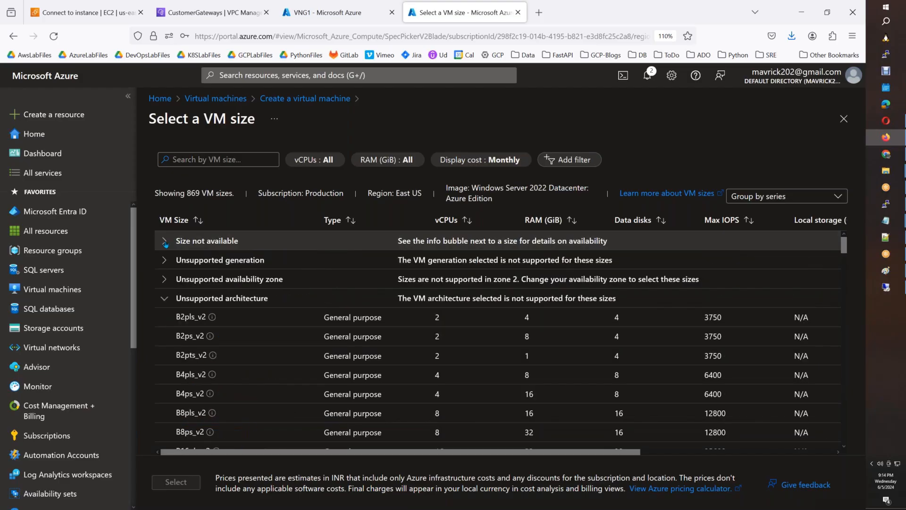
pyautogui.click(165, 299)
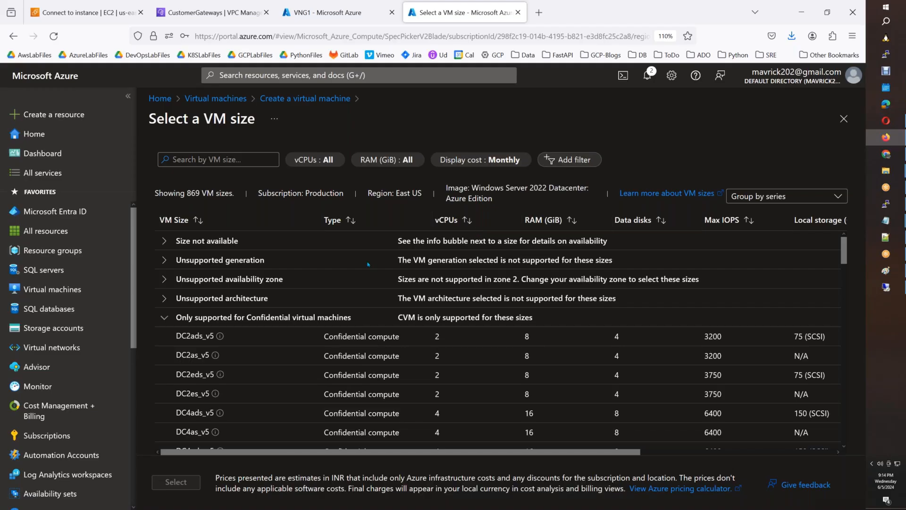
pyautogui.click(839, 119)
# Change the image to Windows 11 Pro, version 22H2 and open the full VM size list.
pyautogui.scroll(3, 434, 309)
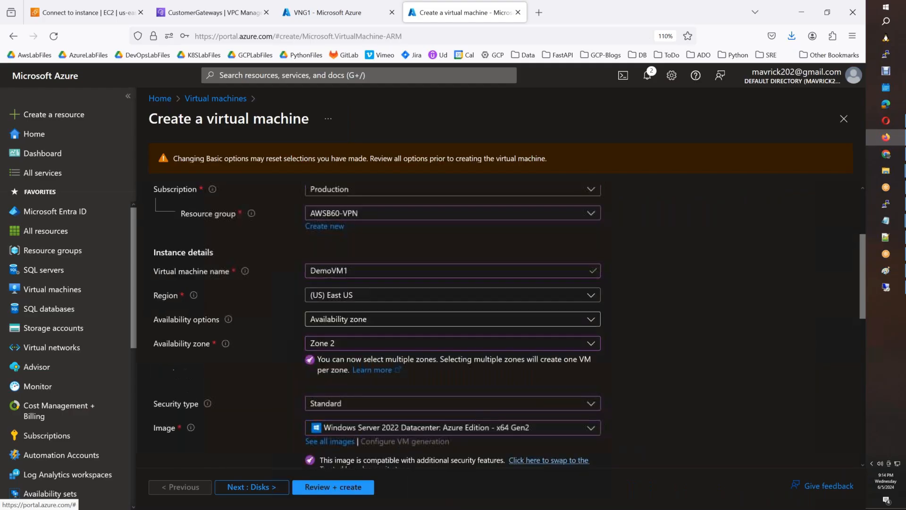
pyautogui.scroll(-3, 426, 293)
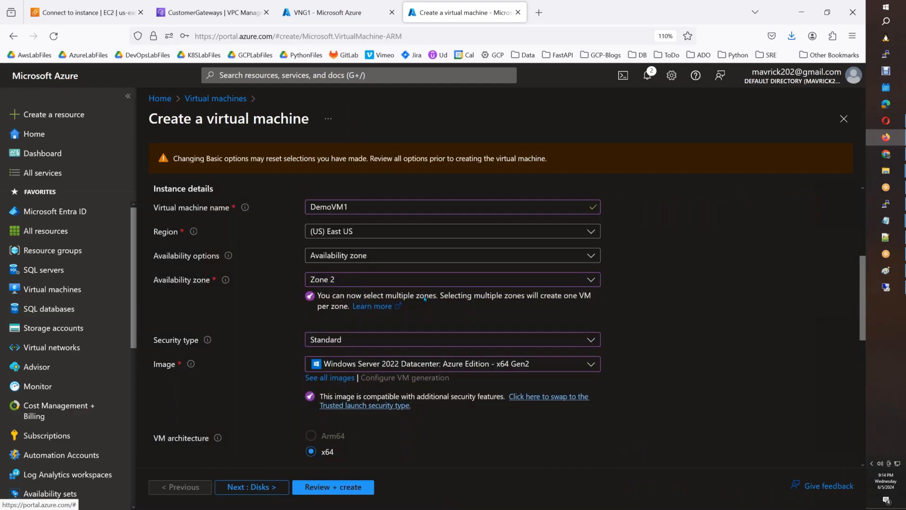
pyautogui.click(406, 364)
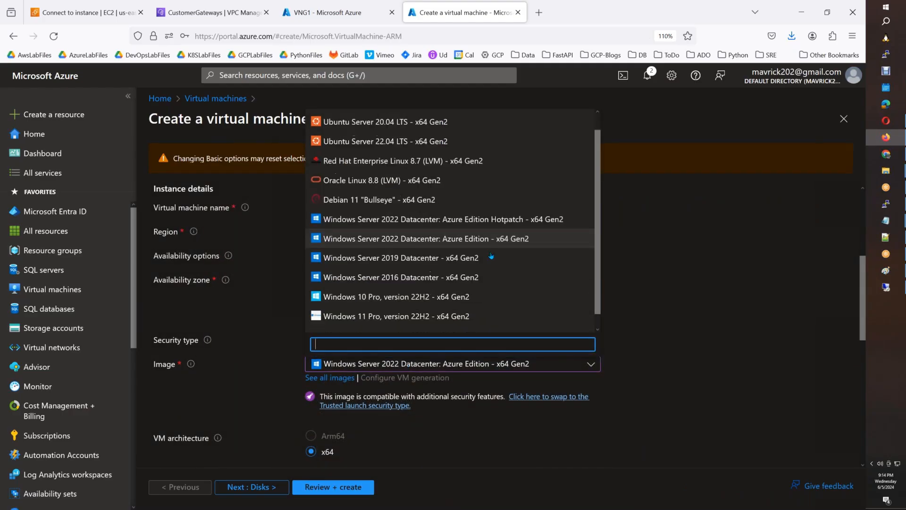
pyautogui.scroll(-1, 491, 255)
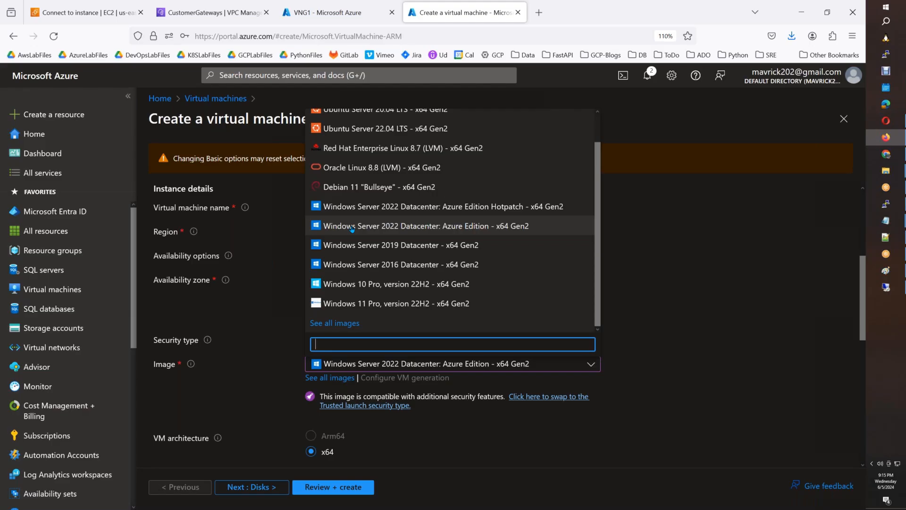
pyautogui.click(373, 304)
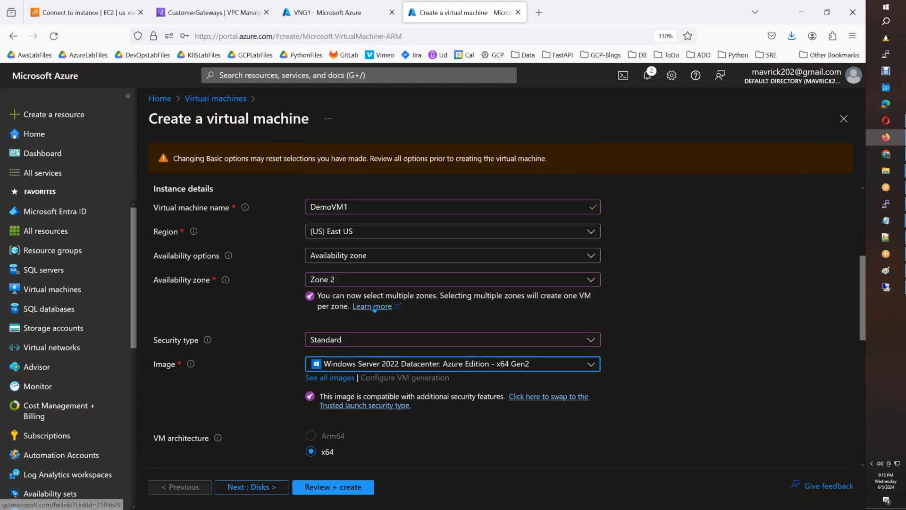
pyautogui.scroll(-5, 374, 309)
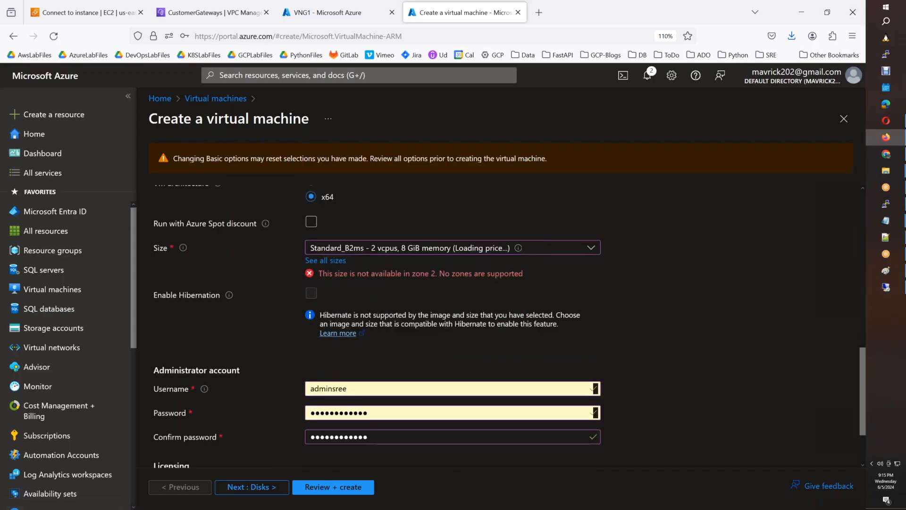
pyautogui.click(305, 315)
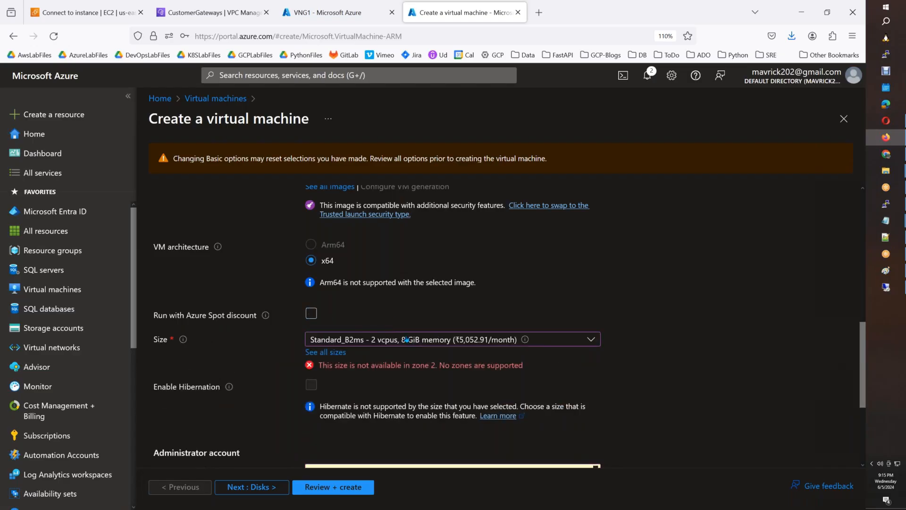
pyautogui.click(406, 344)
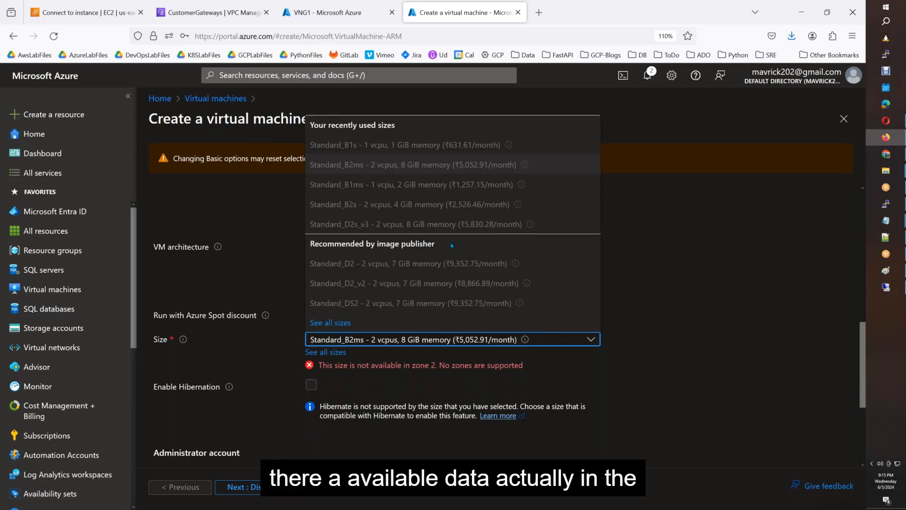
pyautogui.click(351, 325)
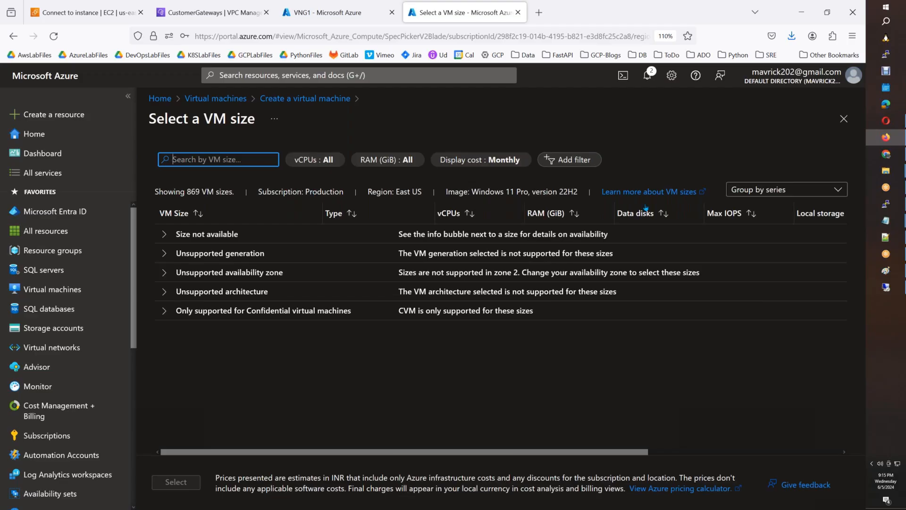
# Keep sizes grouped by series, cancel the RAM filter, and close the size list unchanged.
pyautogui.click(765, 190)
pyautogui.click(757, 190)
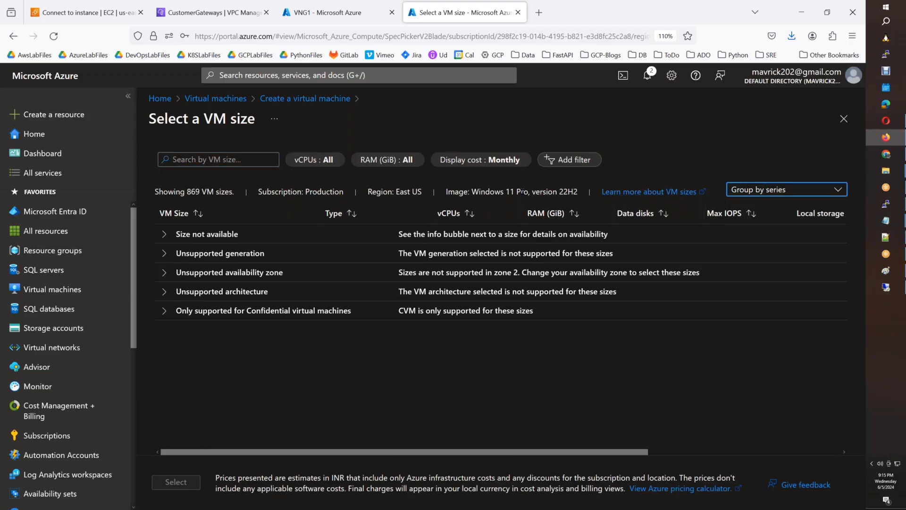
pyautogui.click(523, 192)
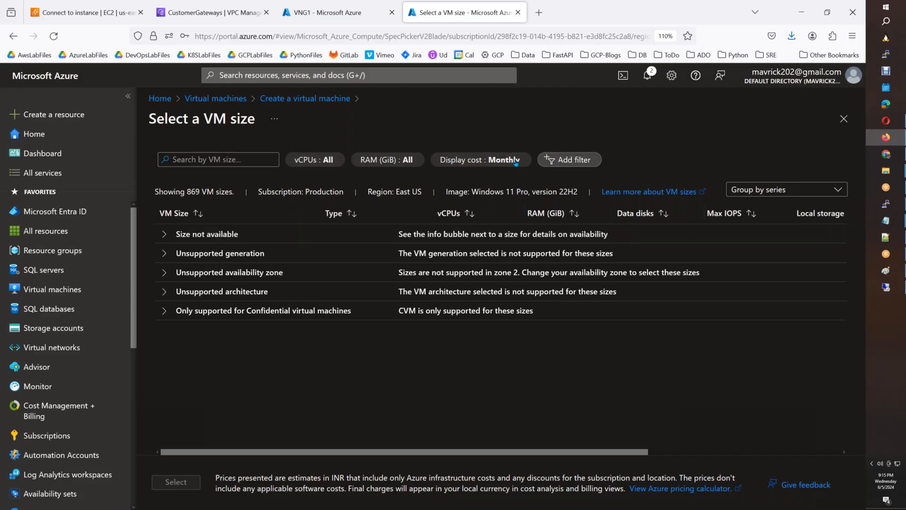
pyautogui.click(397, 163)
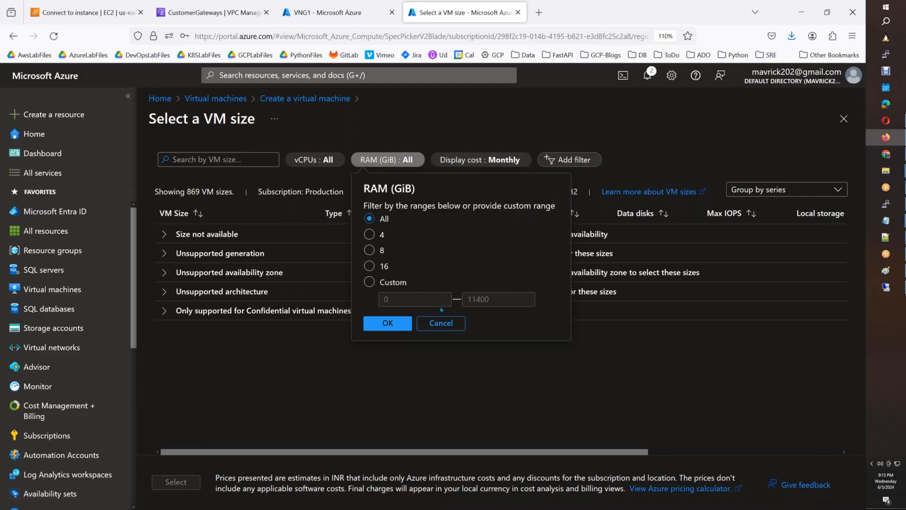
pyautogui.click(441, 323)
pyautogui.click(843, 119)
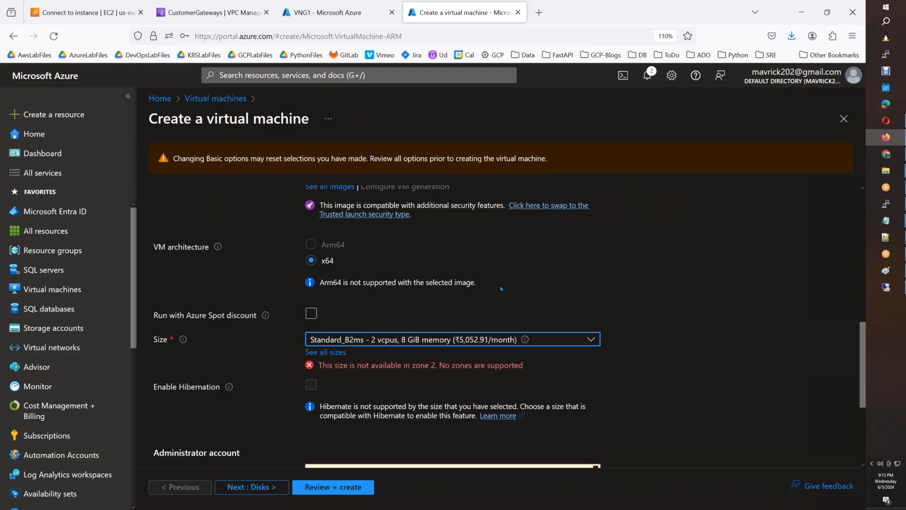
# Move the VM from Zone 2 to Zone 3.
pyautogui.scroll(10, 501, 288)
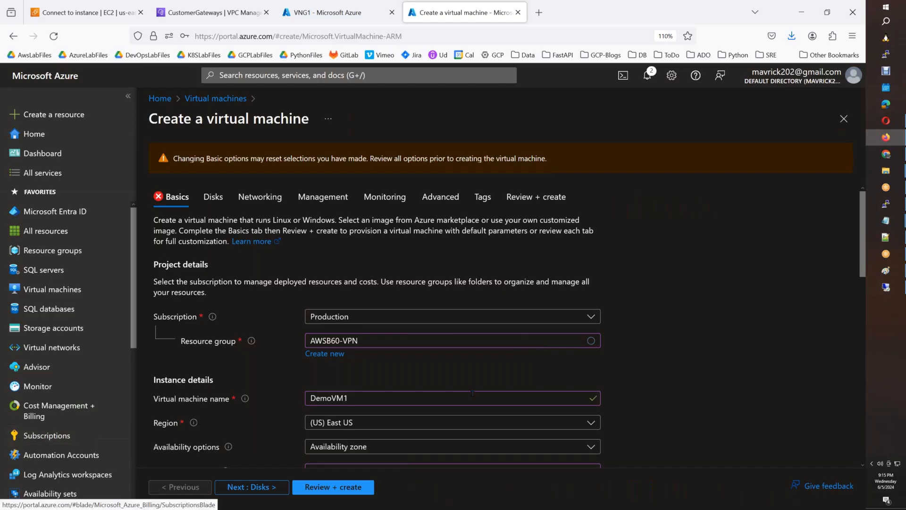
pyautogui.scroll(-3, 484, 396)
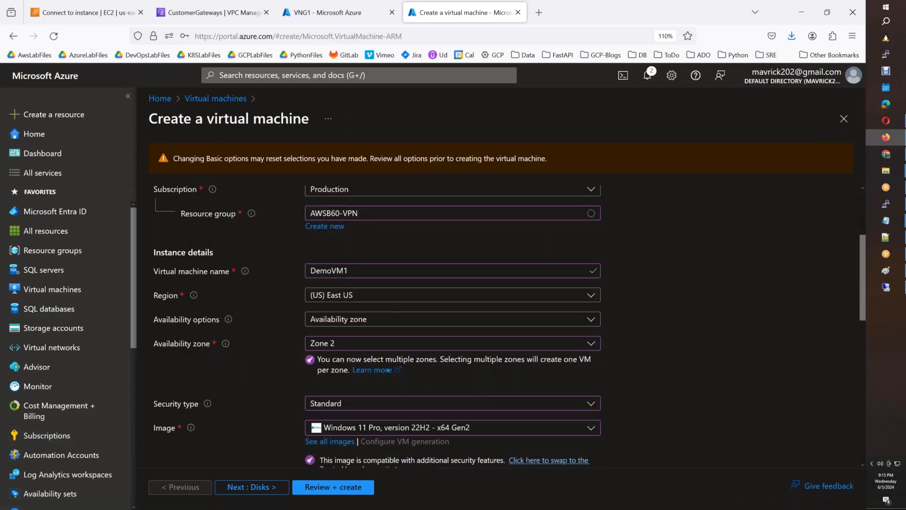
pyautogui.click(357, 345)
pyautogui.click(319, 382)
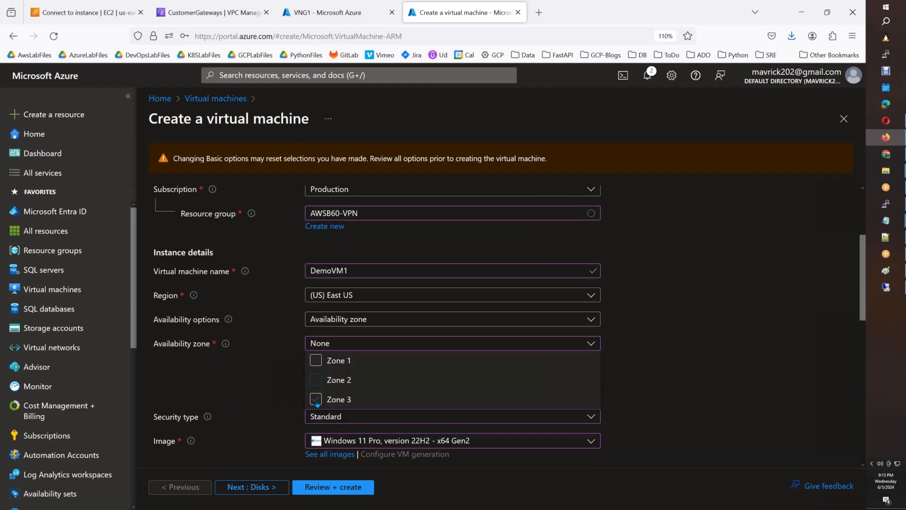
pyautogui.click(316, 399)
pyautogui.press('Escape')
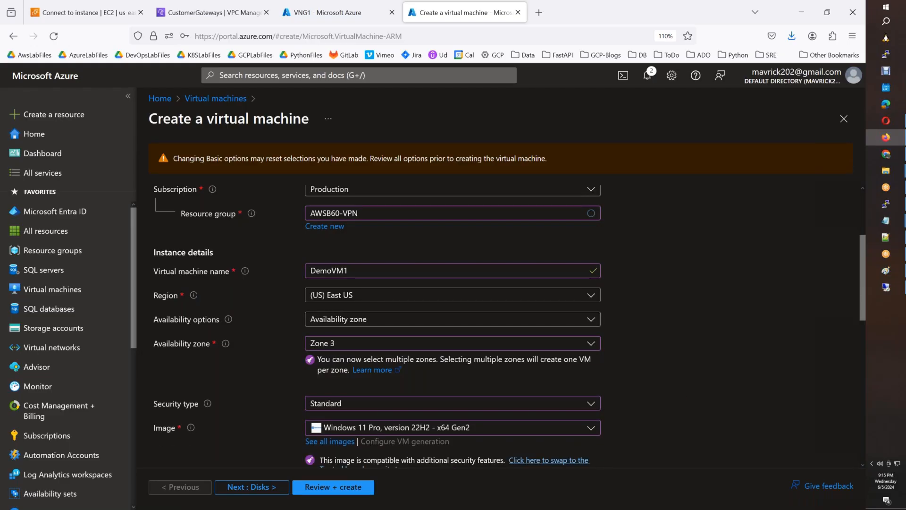
# Switch the image back to Windows Server 2022 Datacenter: Azure Edition.
pyautogui.click(469, 431)
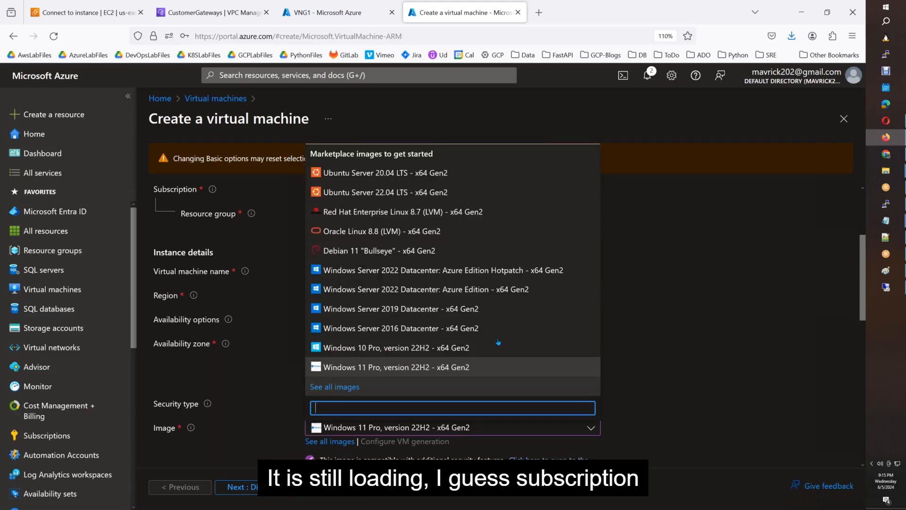
pyautogui.click(497, 288)
pyautogui.scroll(3, 595, 398)
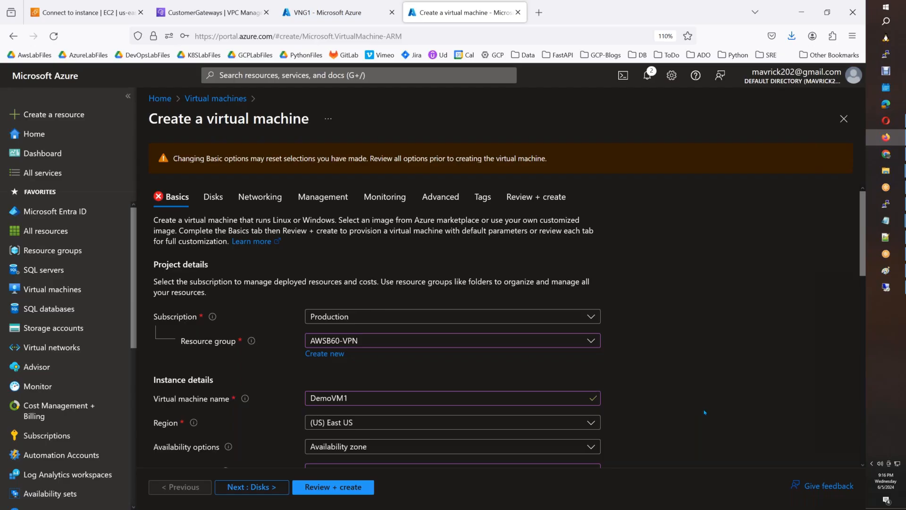
pyautogui.scroll(-4, 680, 380)
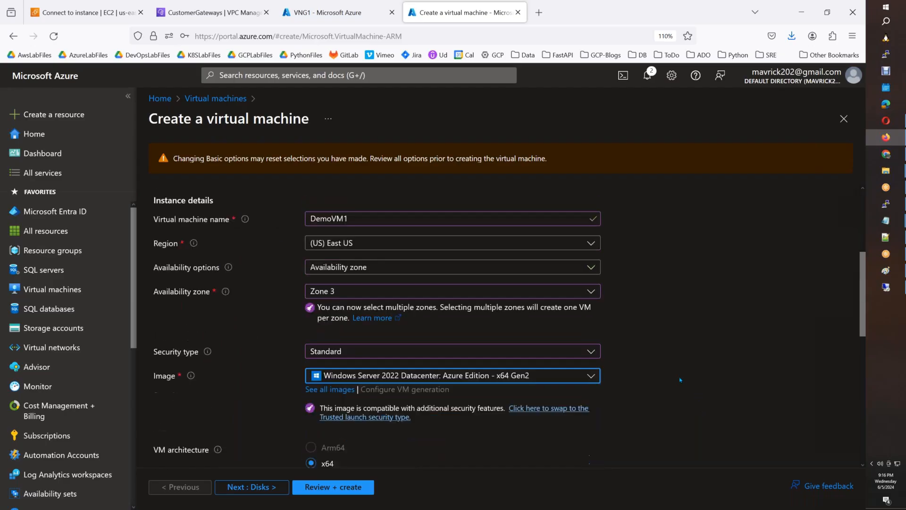
pyautogui.scroll(4, 681, 380)
pyautogui.scroll(-8, 680, 381)
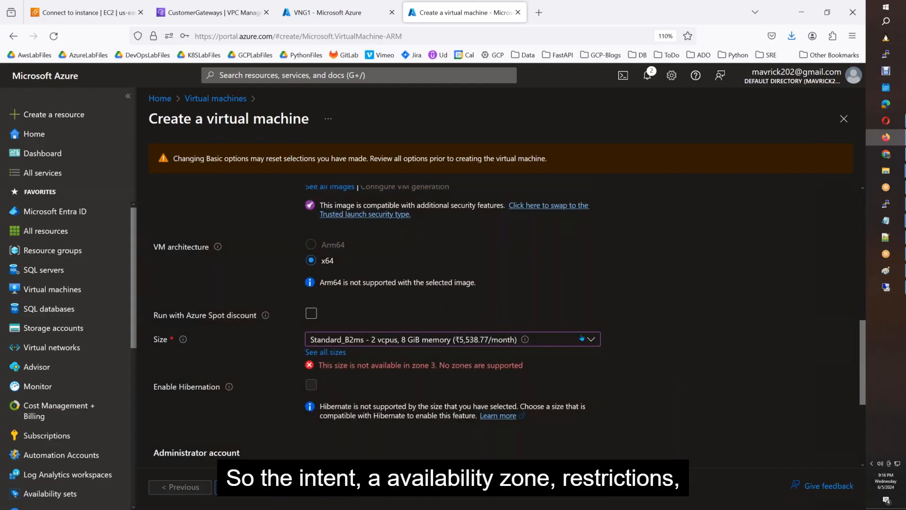
pyautogui.moveTo(525, 343)
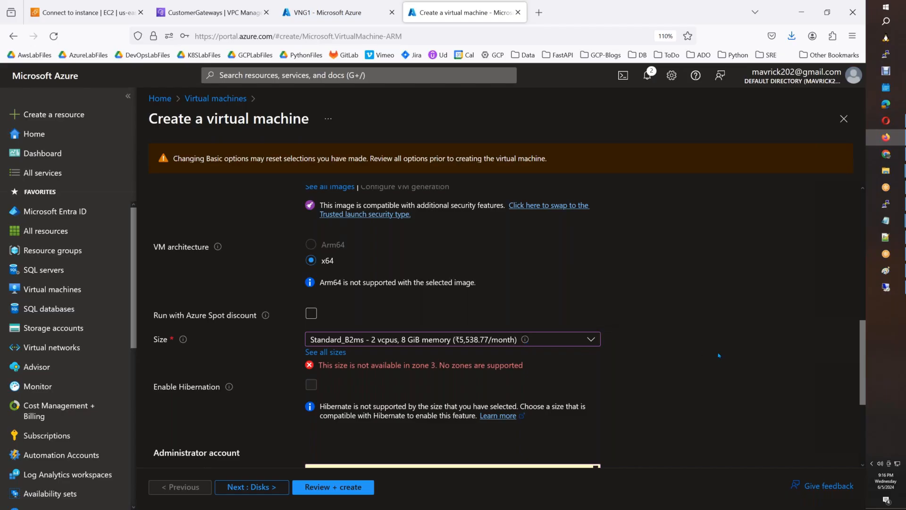
pyautogui.scroll(5, 691, 346)
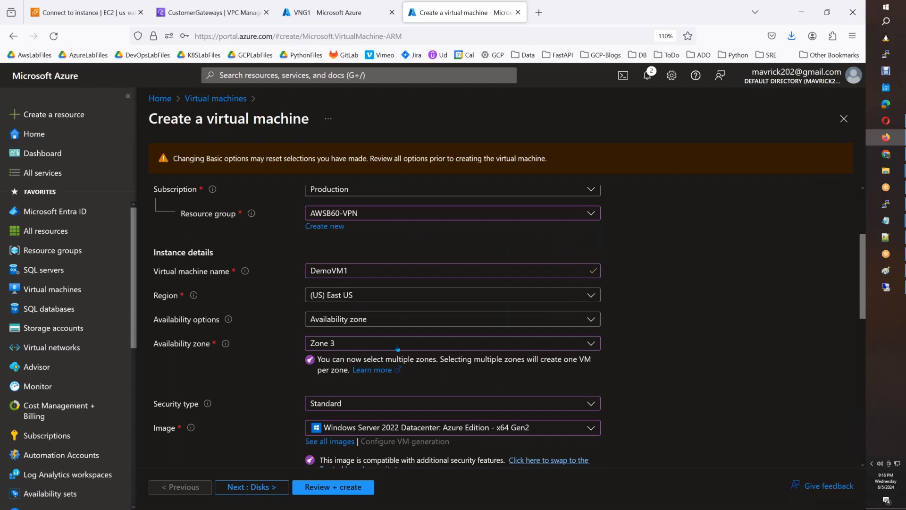
# Clear Zone 3 so no availability zone remains, then open the availability options.
pyautogui.click(359, 343)
pyautogui.click(315, 399)
pyautogui.click(683, 347)
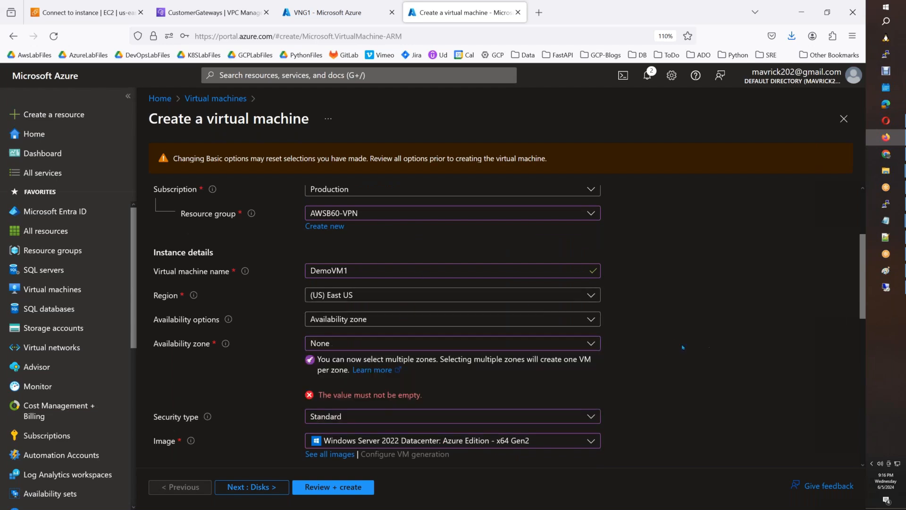
pyautogui.click(414, 323)
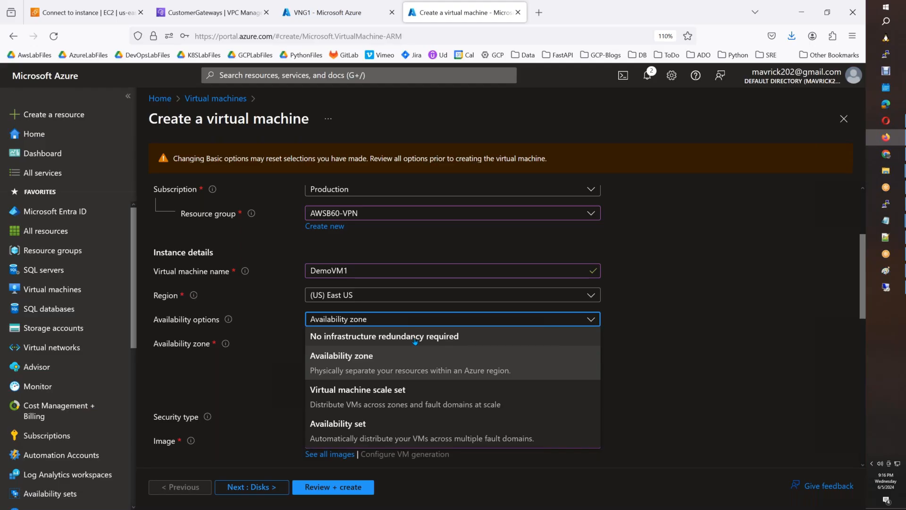
# Browse the availability, image and size options, keeping Standard_B2ms as the VM size.
pyautogui.click(574, 423)
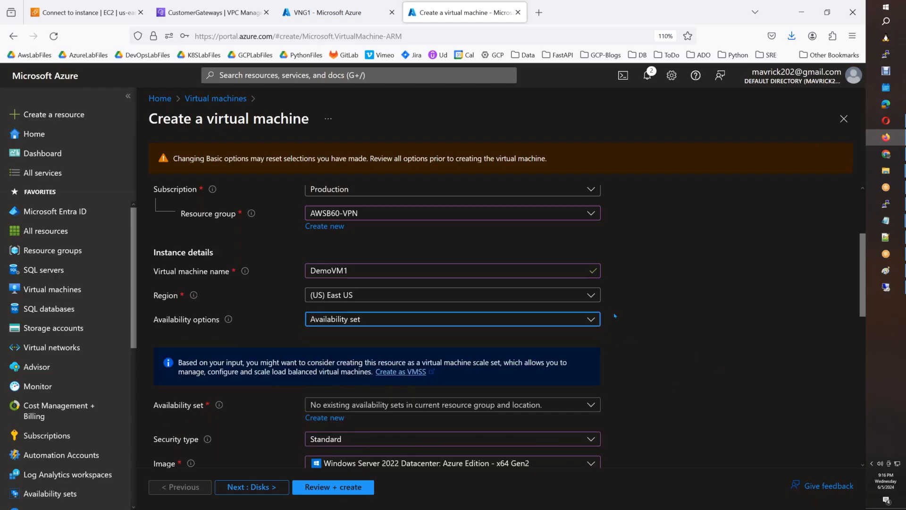
pyautogui.scroll(-3, 616, 315)
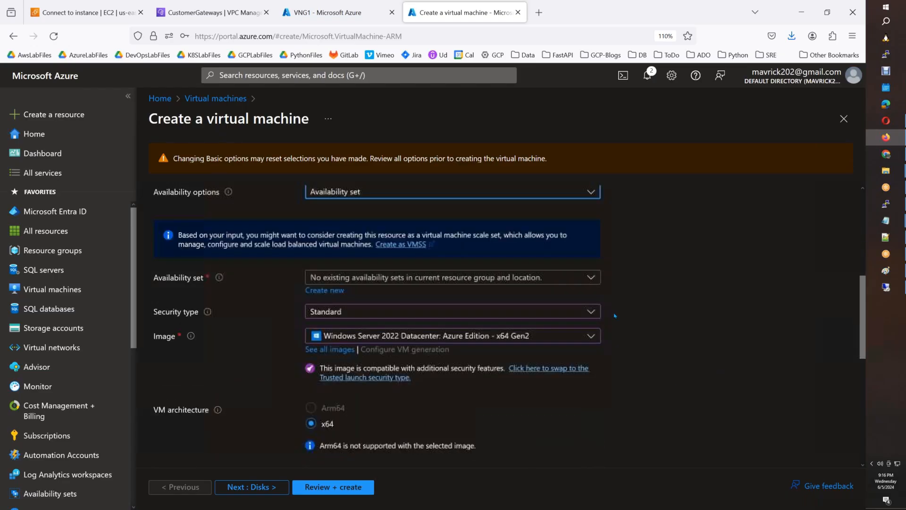
pyautogui.click(425, 341)
pyautogui.scroll(-3, 425, 345)
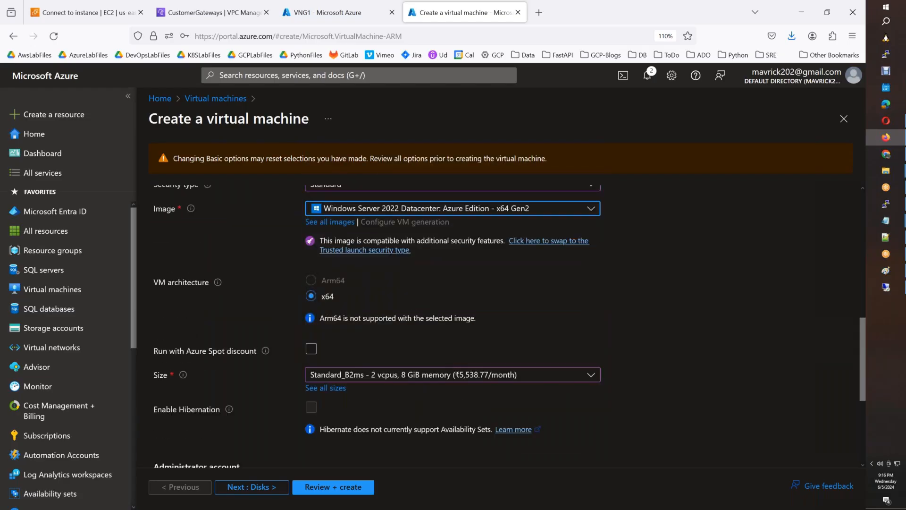
pyautogui.click(439, 374)
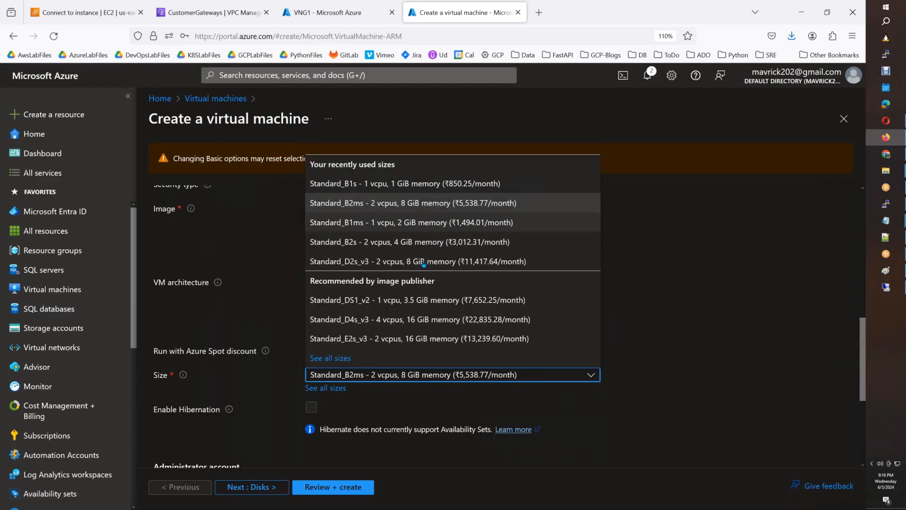
pyautogui.click(672, 307)
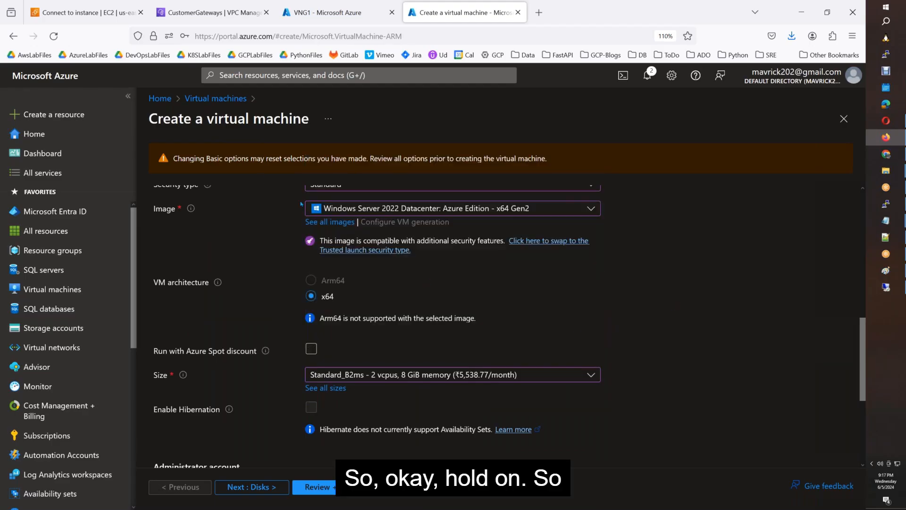
# Set availability to 'No infrastructure redundancy required', reconfirm Standard_B2ms, and continue to Disks.
pyautogui.scroll(6, 389, 203)
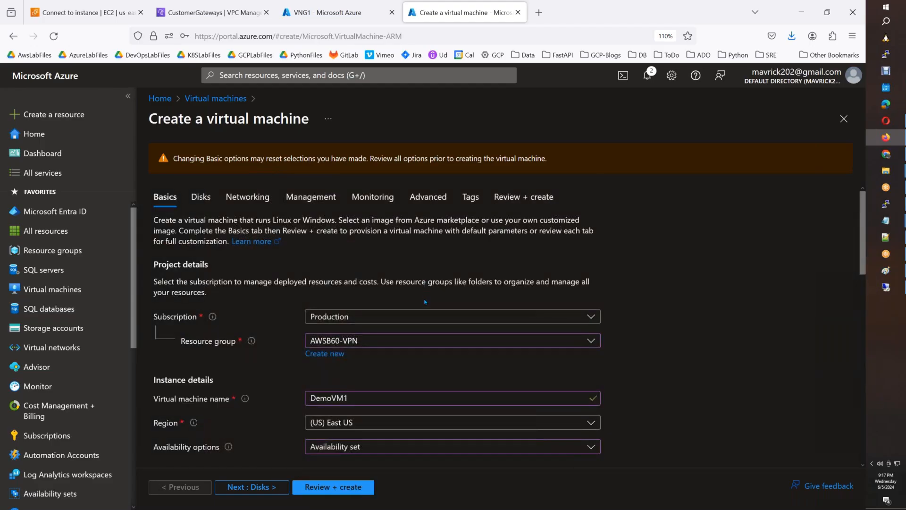
pyautogui.scroll(-3, 426, 303)
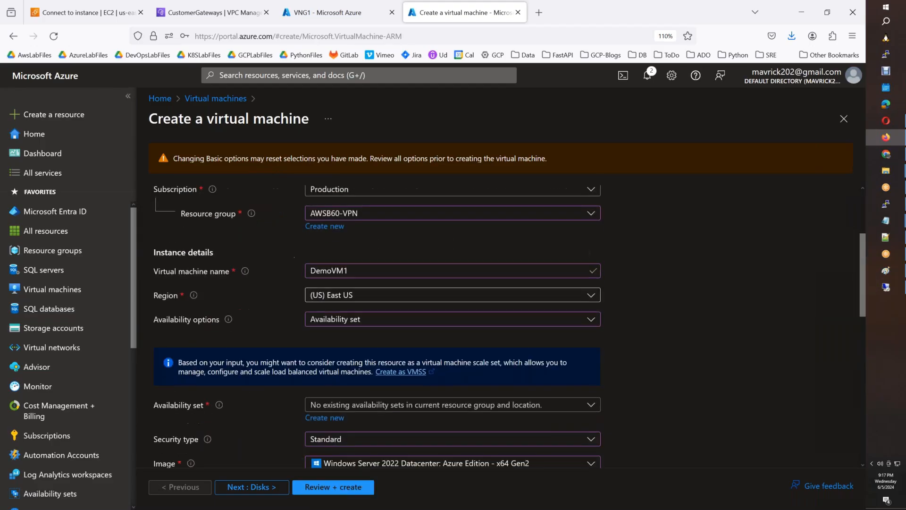
pyautogui.click(419, 319)
pyautogui.click(413, 336)
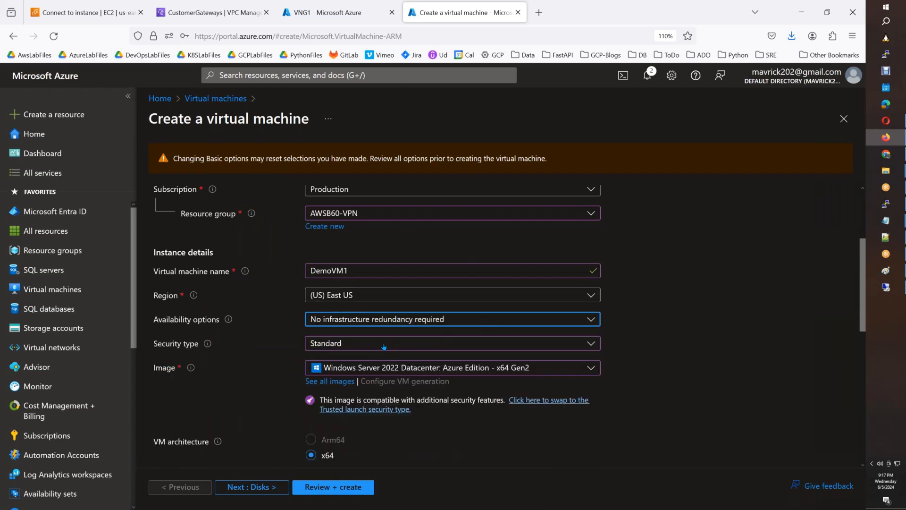
pyautogui.scroll(-1, 383, 347)
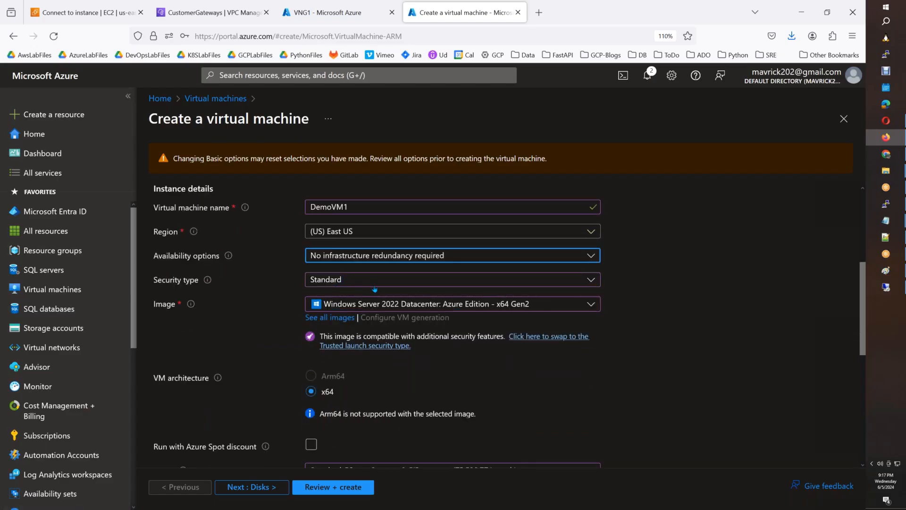
pyautogui.scroll(-2, 465, 326)
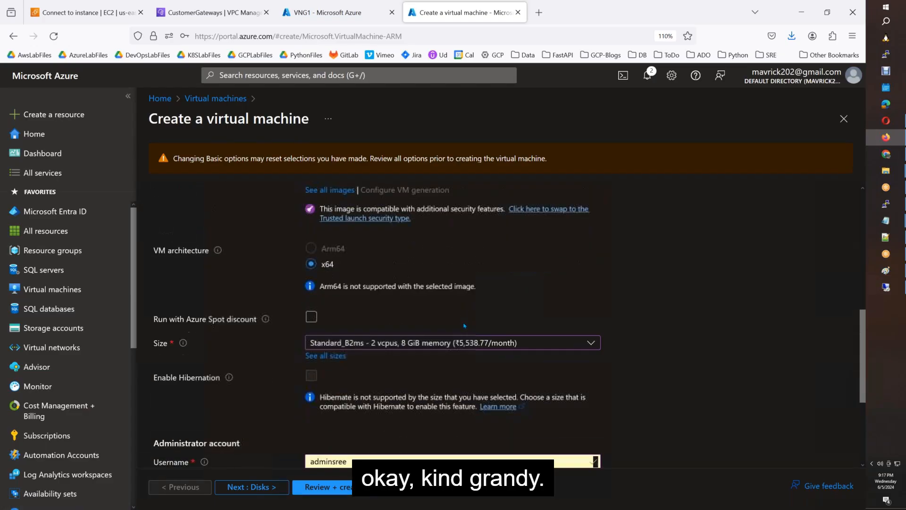
pyautogui.click(447, 348)
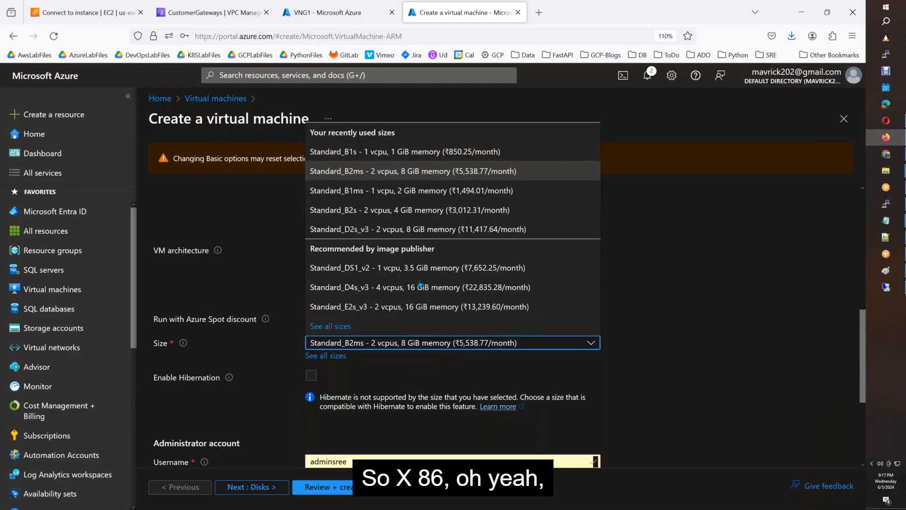
pyautogui.click(412, 170)
pyautogui.scroll(-3, 390, 400)
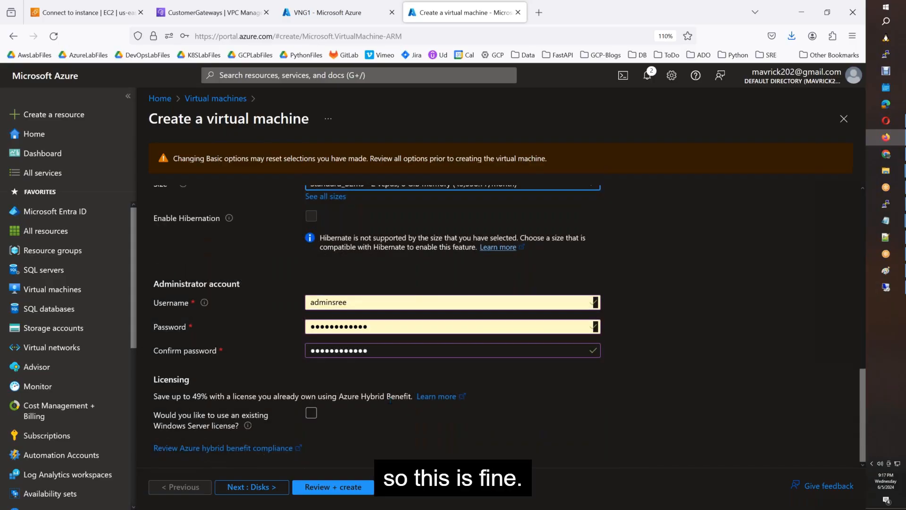
pyautogui.click(251, 487)
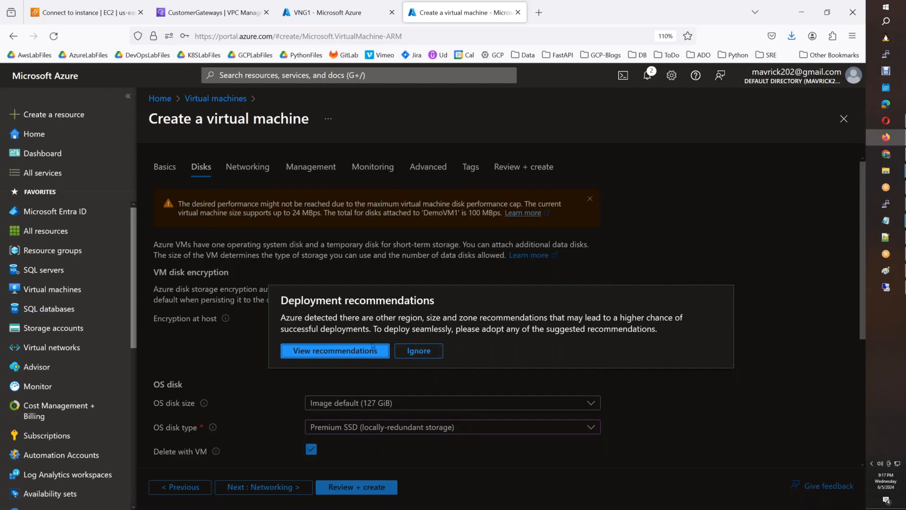
# Ignore the deployment recommendations and make the OS disk Standard SSD (locally-redundant storage).
pyautogui.click(417, 350)
pyautogui.scroll(-2, 424, 365)
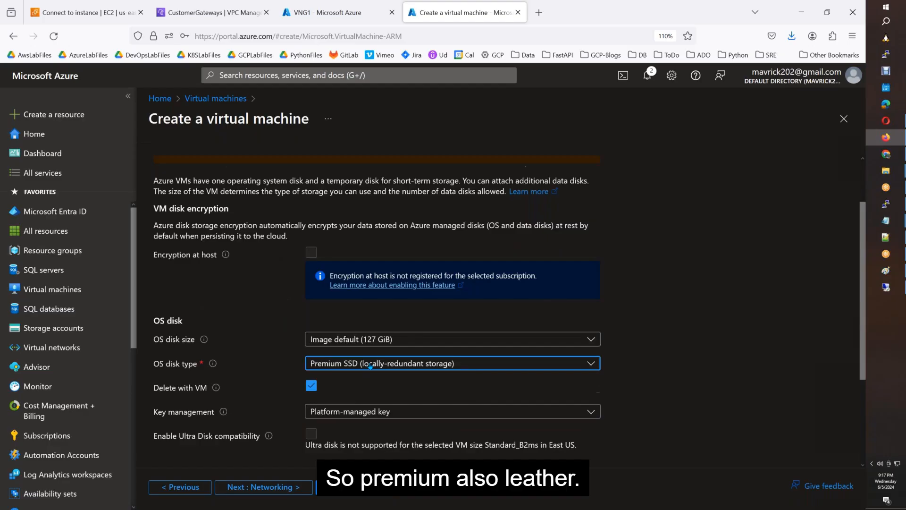
pyautogui.click(424, 363)
pyautogui.click(376, 212)
pyautogui.scroll(-5, 376, 283)
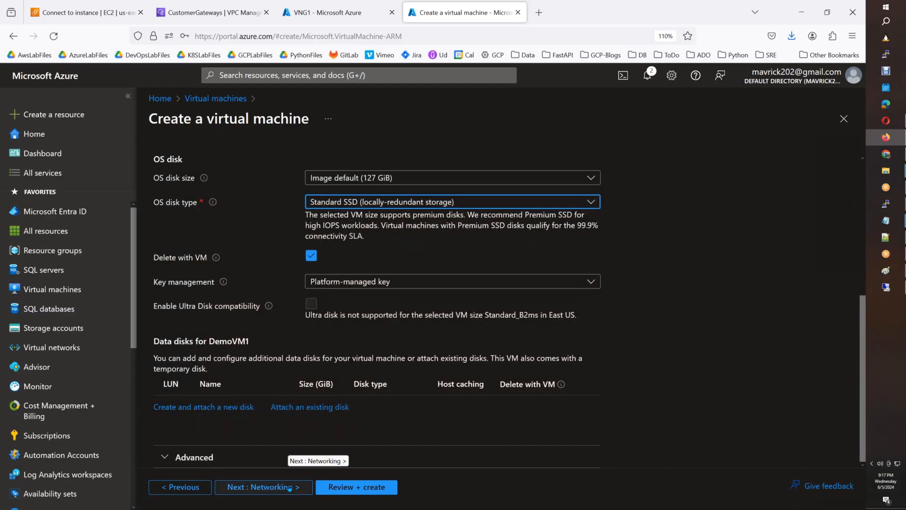
pyautogui.scroll(5, 378, 283)
pyautogui.scroll(-5, 378, 283)
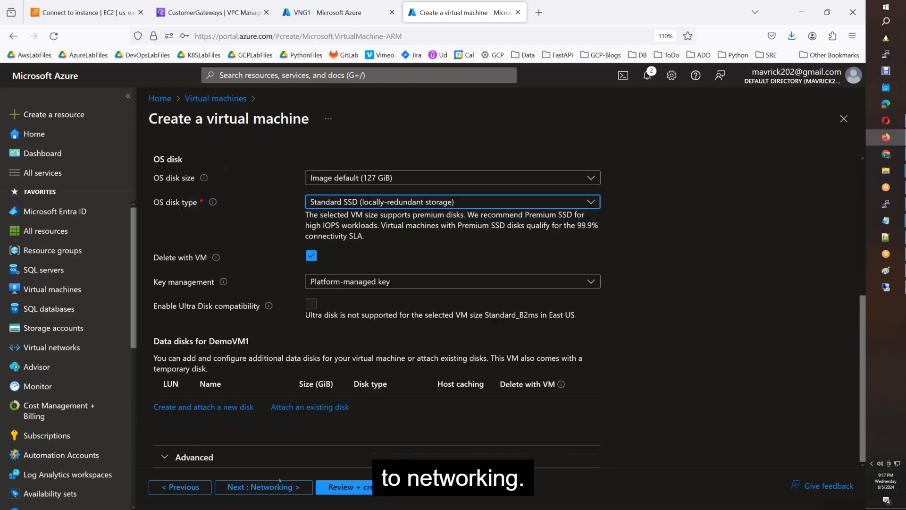
pyautogui.click(264, 486)
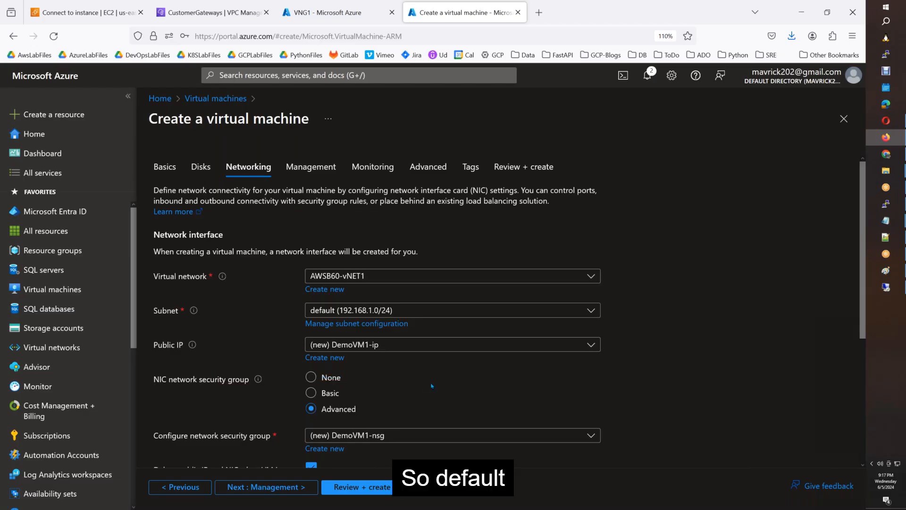
# Leave Networking and Management at their defaults and disable boot diagnostics under Monitoring.
pyautogui.scroll(-3, 432, 387)
pyautogui.scroll(3, 425, 369)
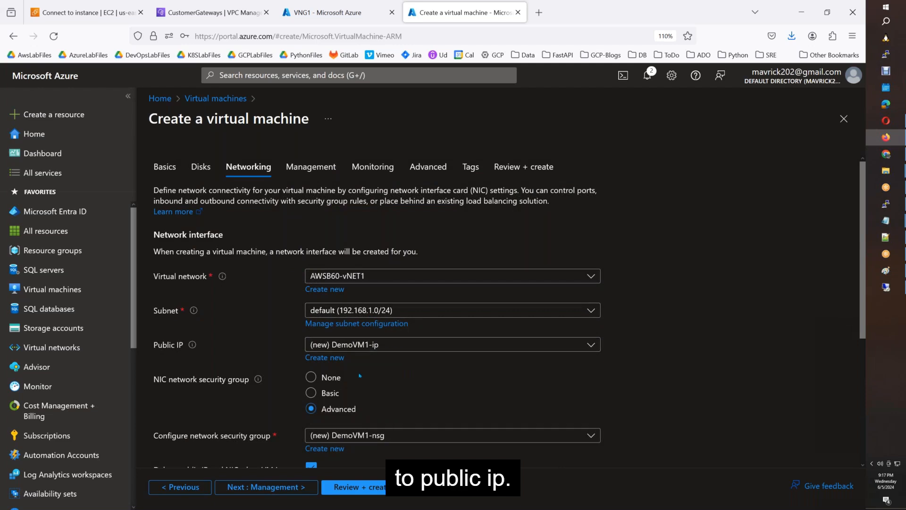
pyautogui.scroll(-5, 380, 330)
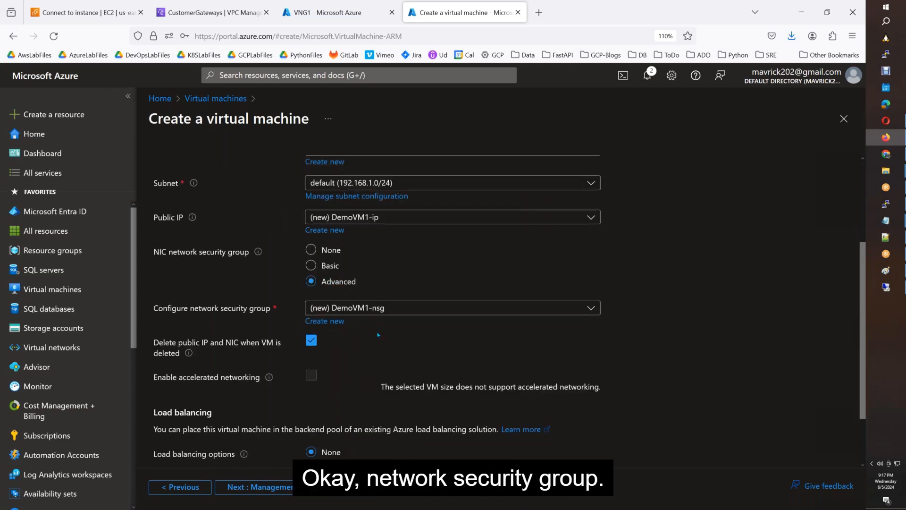
pyautogui.scroll(-2, 373, 344)
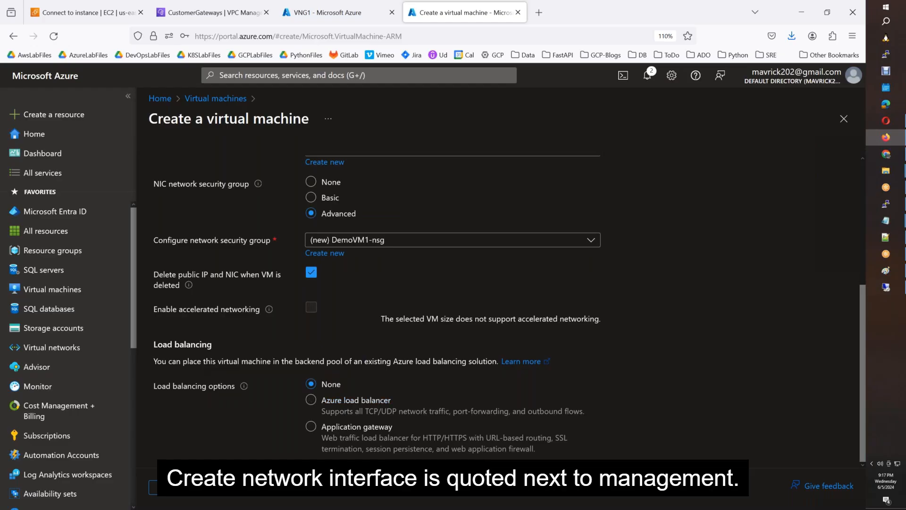
pyautogui.click(247, 488)
pyautogui.scroll(-5, 296, 433)
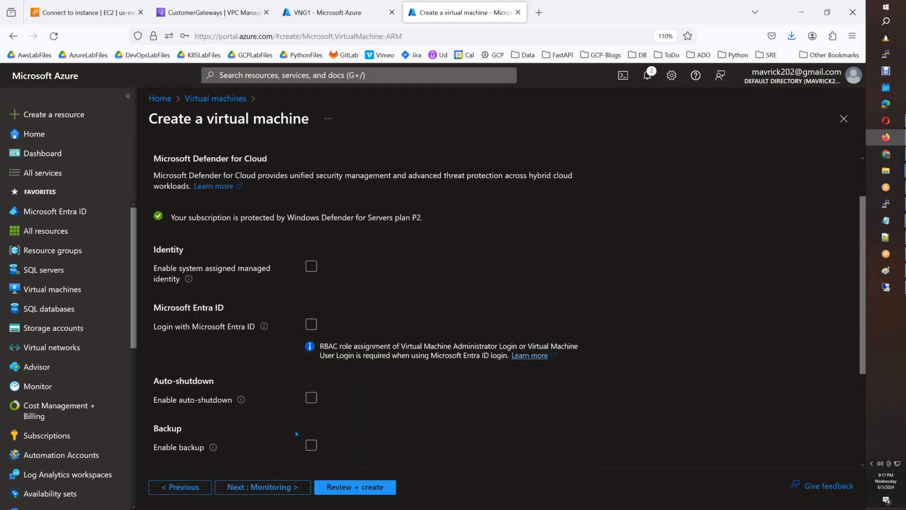
pyautogui.click(247, 487)
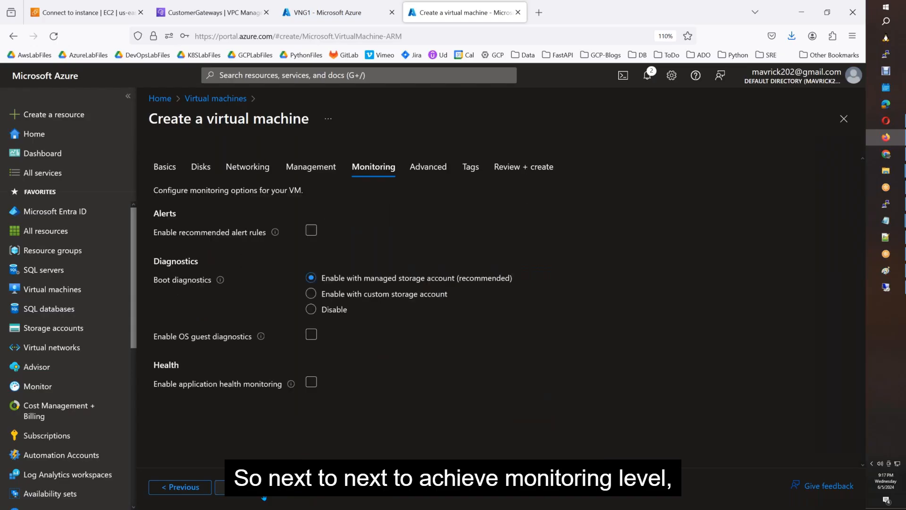
pyautogui.click(338, 315)
# Skip through Advanced and Tags to Review + create and create DemoVM1 in AWSB60-VPN.
pyautogui.click(236, 487)
pyautogui.click(246, 487)
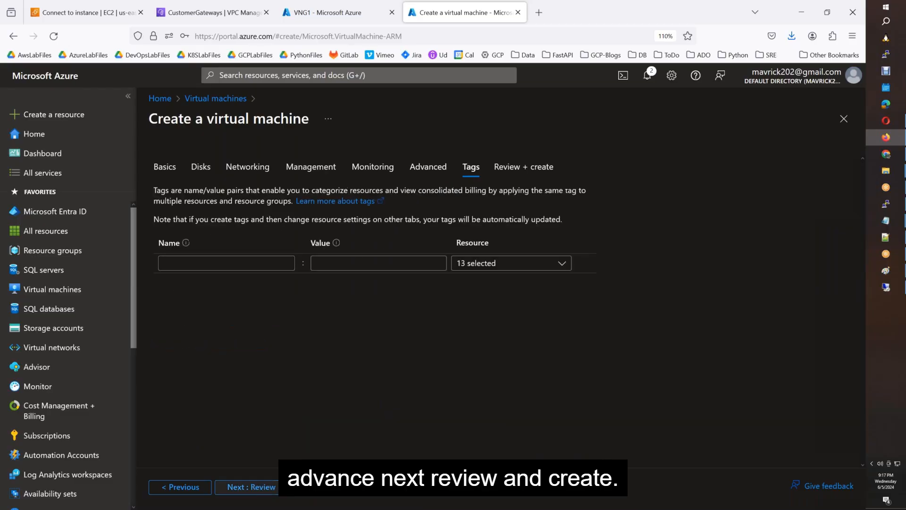
pyautogui.click(264, 487)
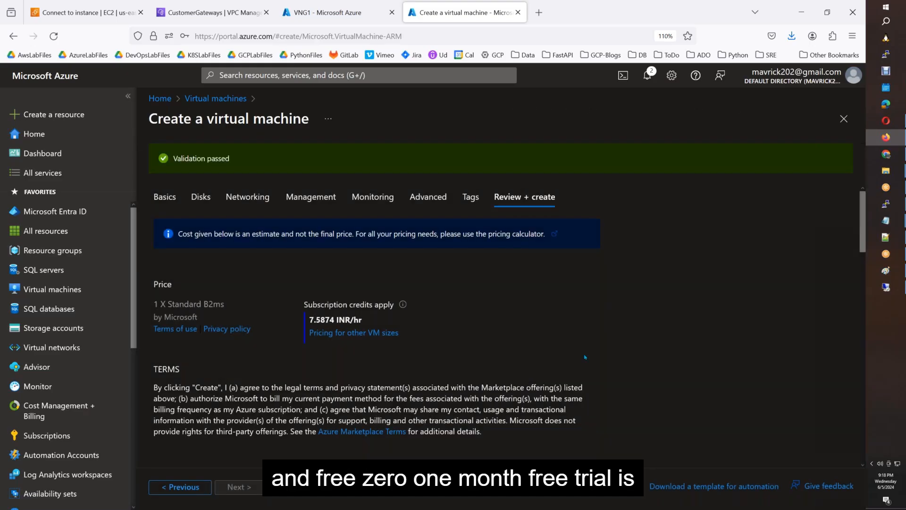
pyautogui.scroll(-10, 500, 355)
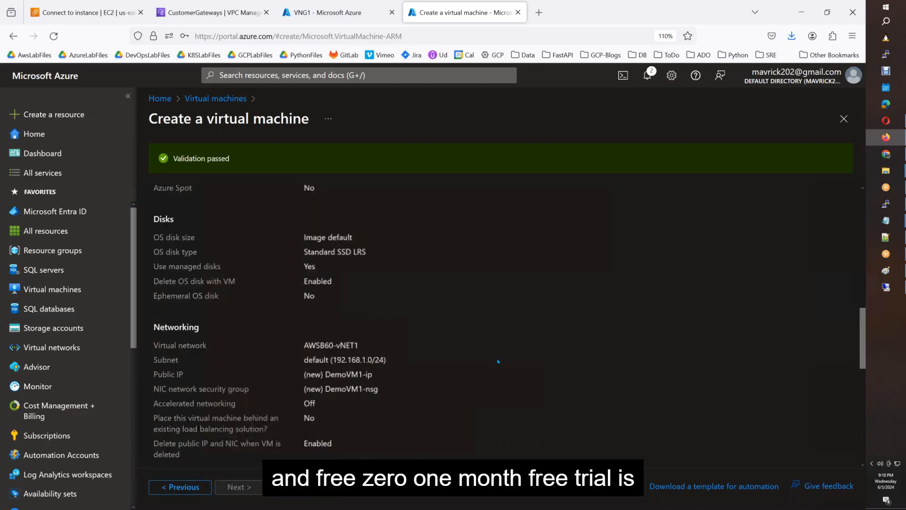
pyautogui.scroll(10, 498, 364)
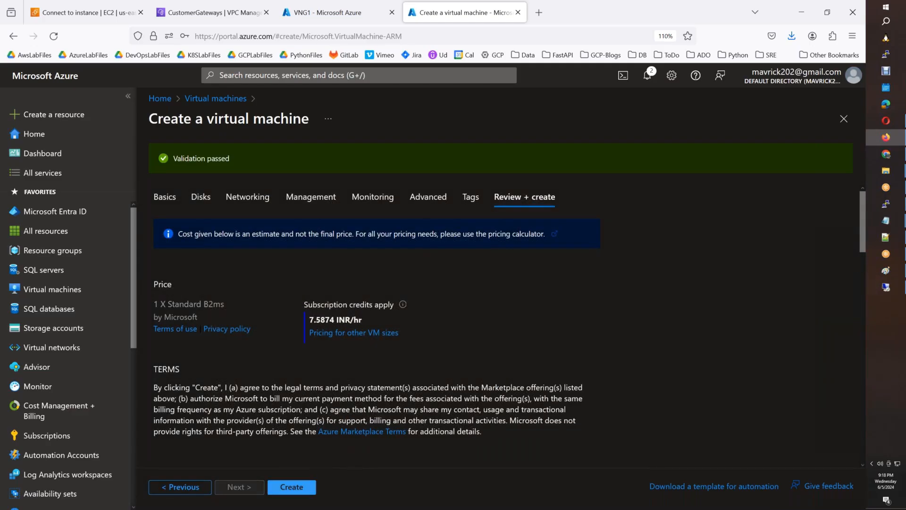
pyautogui.click(293, 492)
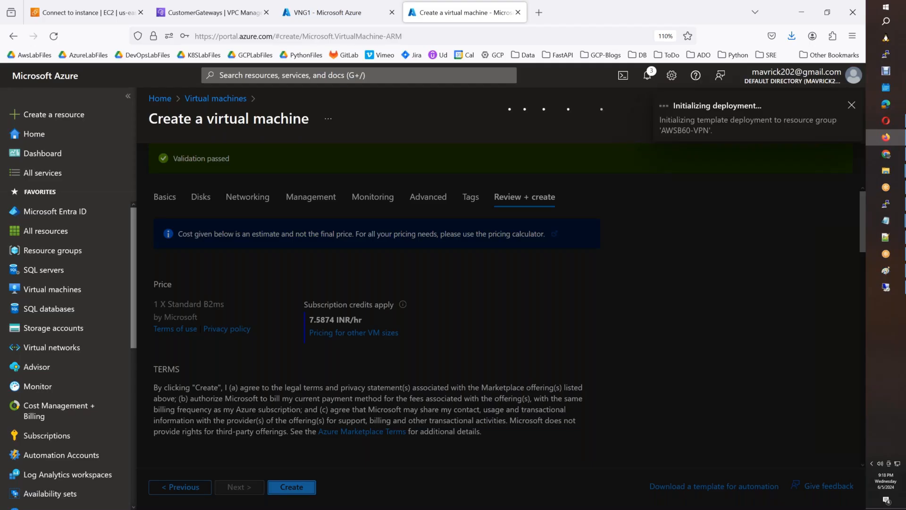
pyautogui.click(361, 23)
# Confirm VNG1 has no connections yet and glance at the VPN network diagram.
pyautogui.click(726, 226)
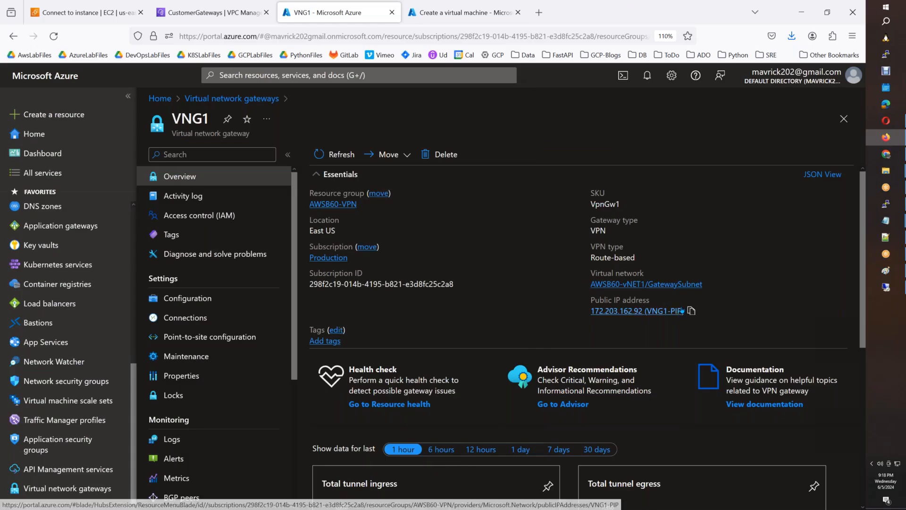
pyautogui.click(194, 326)
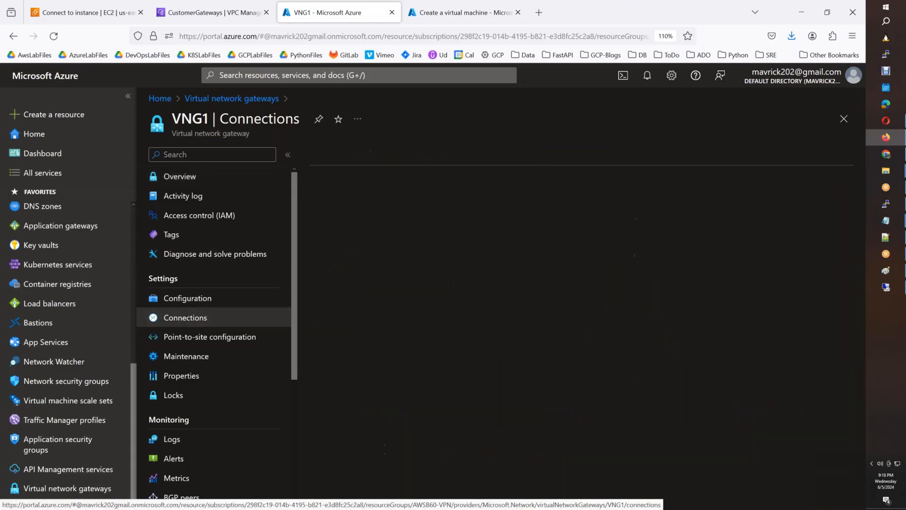
pyautogui.click(887, 271)
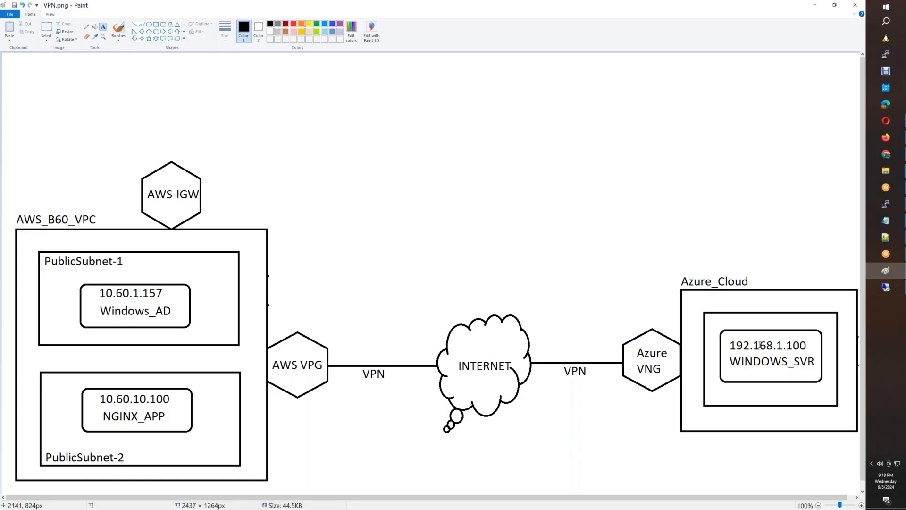
pyautogui.hotkey('alt', 'Tab')
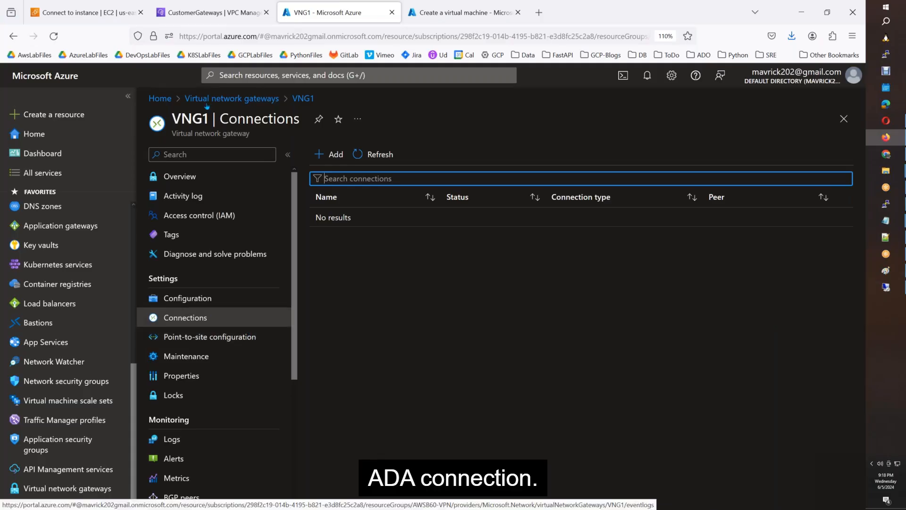
pyautogui.click(219, 23)
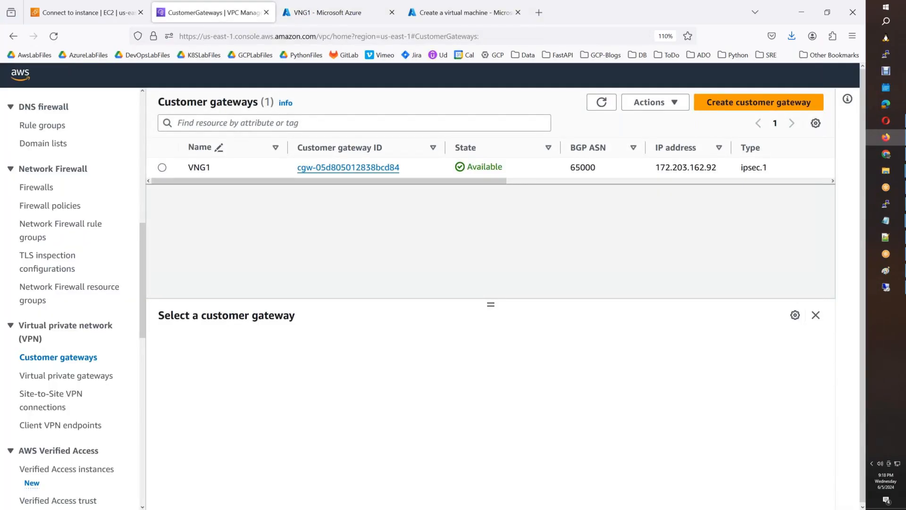
# Refresh the AWS customer gateway list and inspect the actions for the VNG1 customer gateway.
pyautogui.click(602, 103)
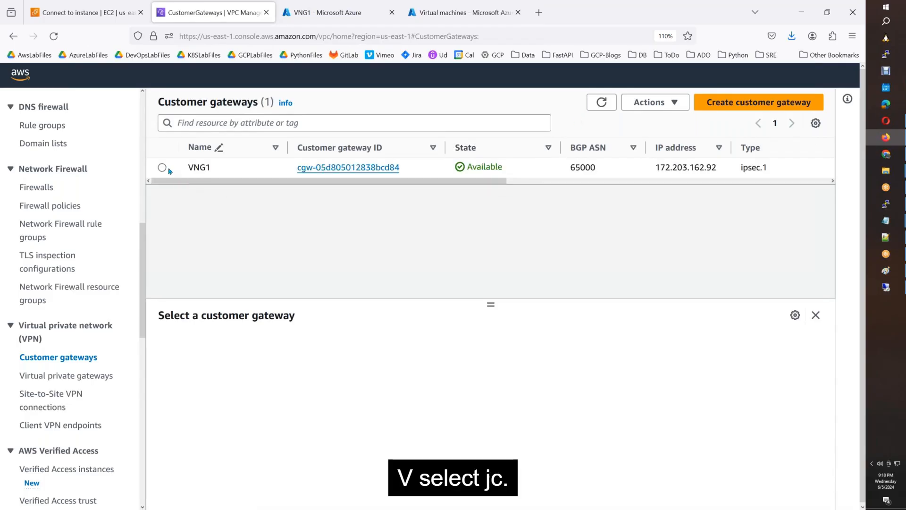
pyautogui.click(189, 169)
pyautogui.click(680, 108)
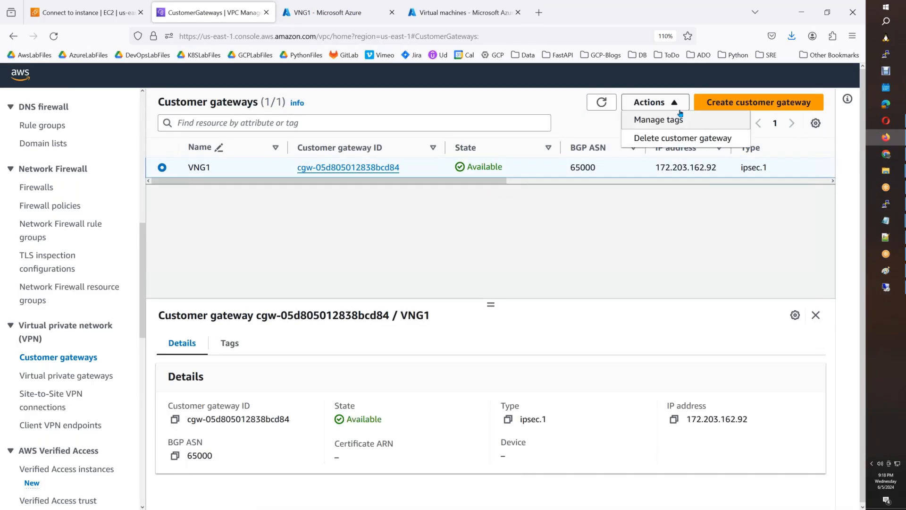
pyautogui.click(676, 103)
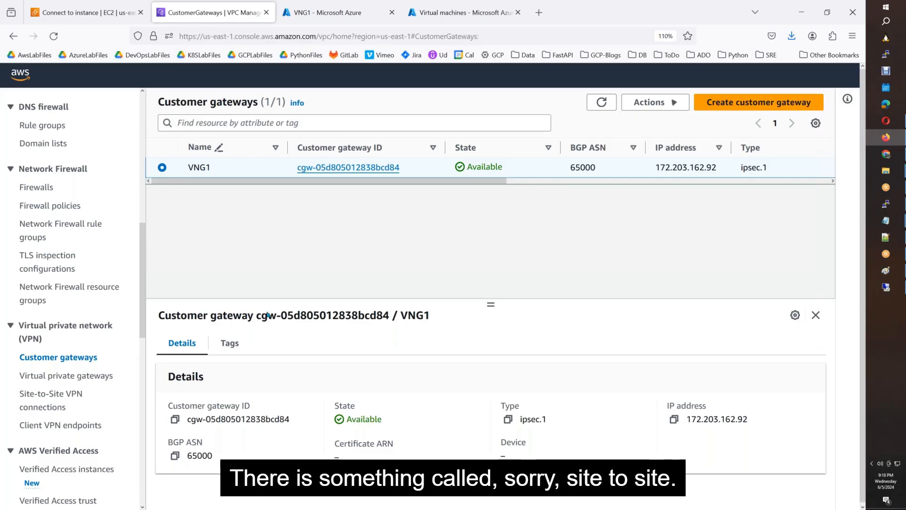
# Download AWS-to-Azure's sample configuration for Cisco Systems, Inc. ISR Series Routers.
pyautogui.click(77, 398)
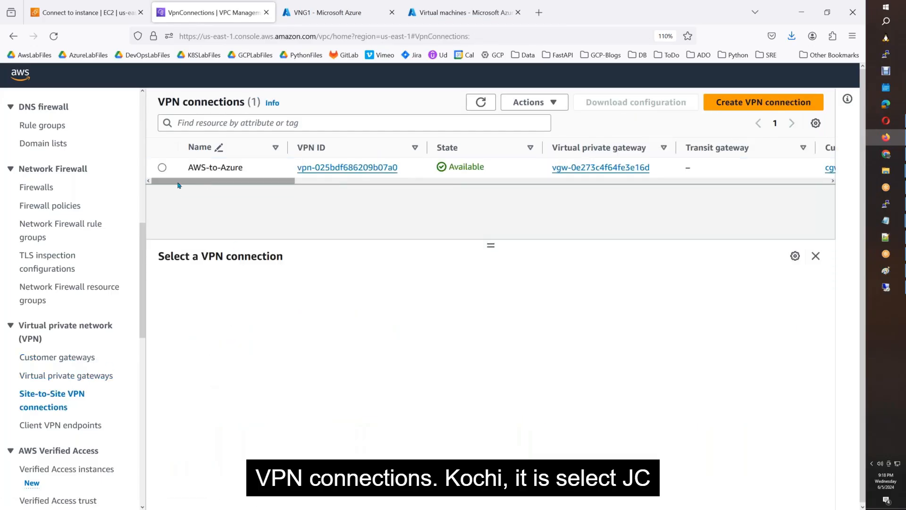
pyautogui.click(162, 168)
pyautogui.click(547, 102)
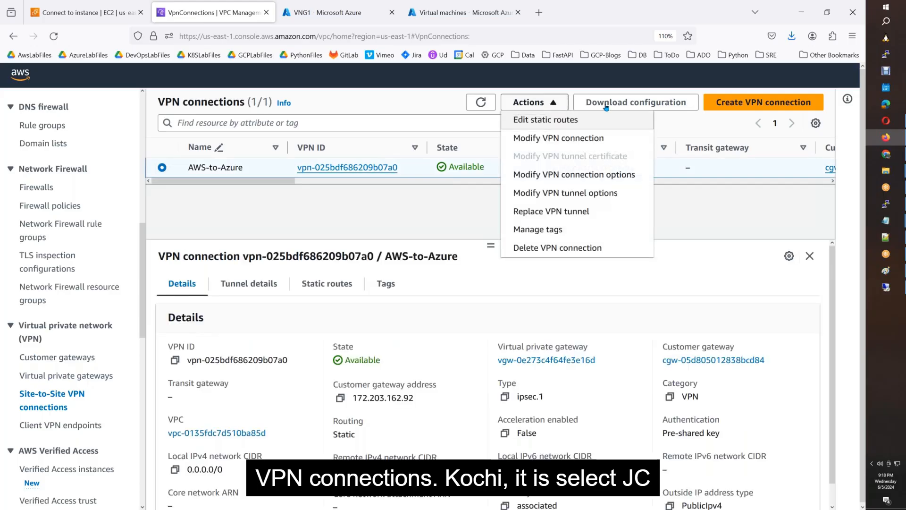
pyautogui.click(622, 104)
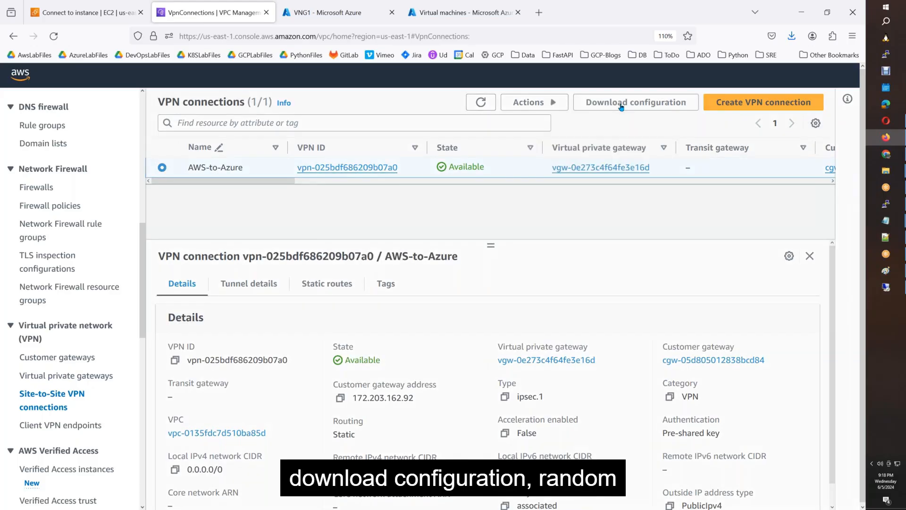
pyautogui.click(381, 255)
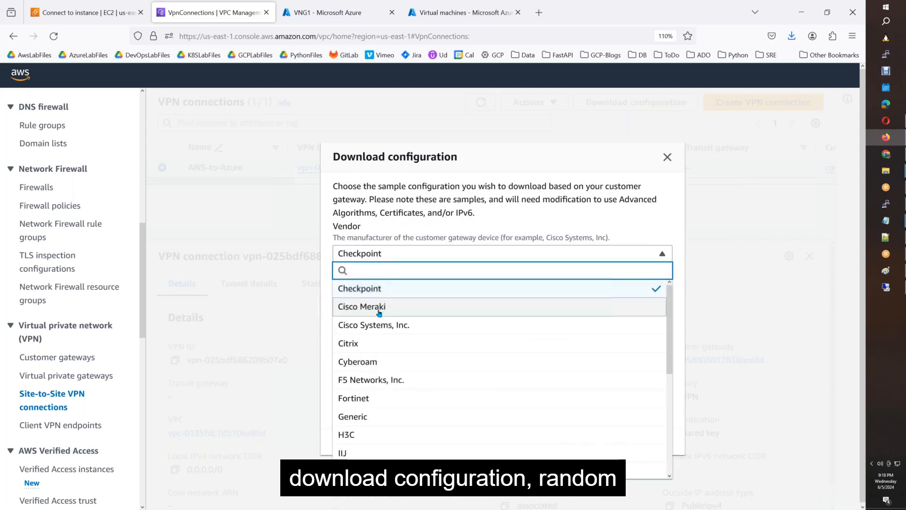
pyautogui.click(378, 326)
pyautogui.click(398, 313)
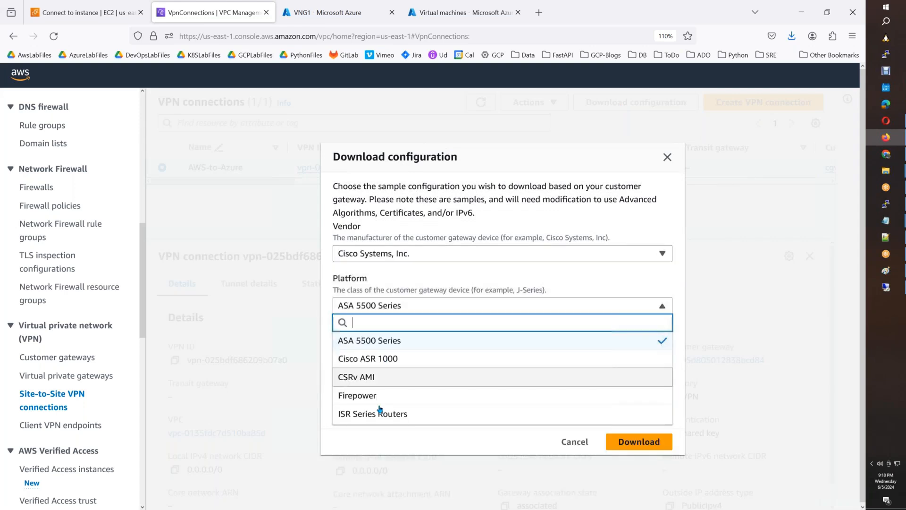
pyautogui.click(378, 410)
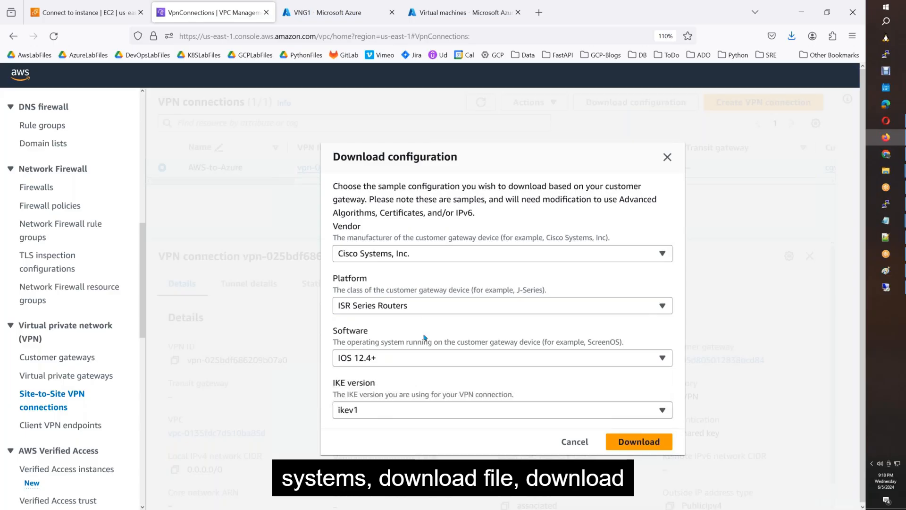
pyautogui.click(644, 443)
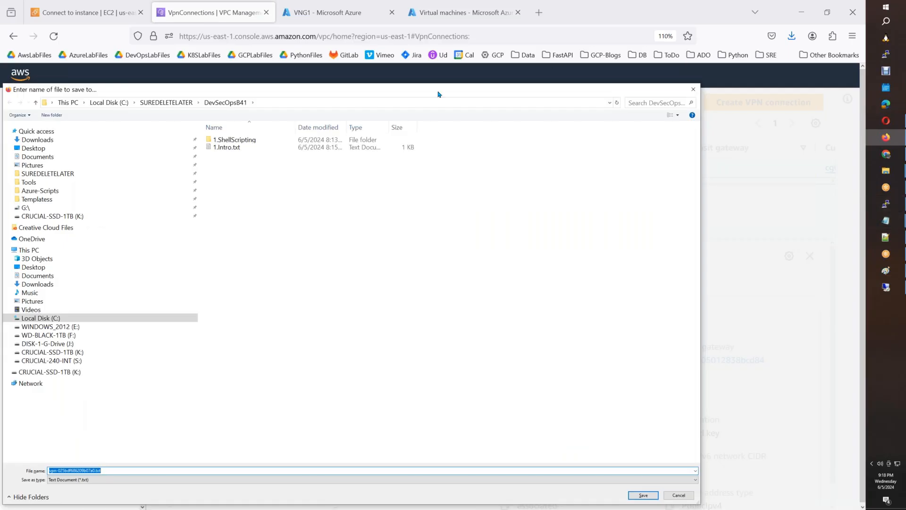
# Save the configuration file into the AWSB60 folder and show it in File Explorer.
pyautogui.click(166, 102)
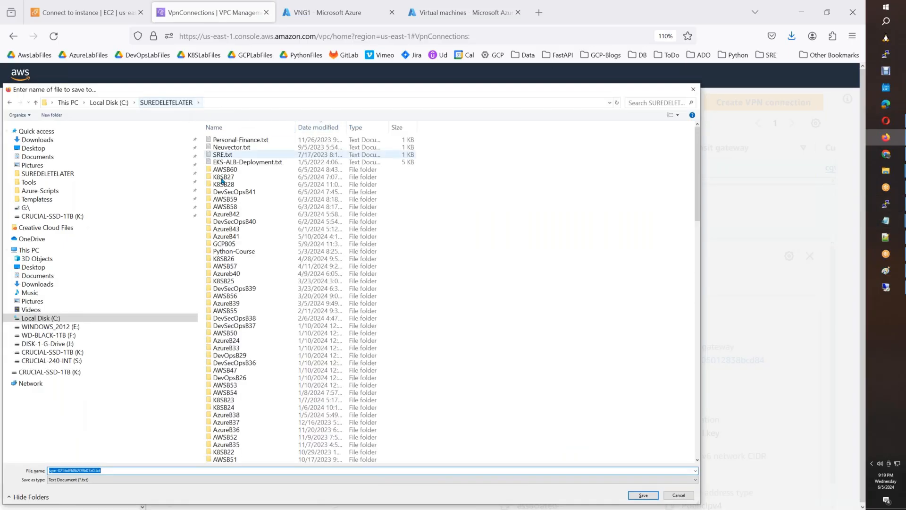
pyautogui.doubleClick(226, 170)
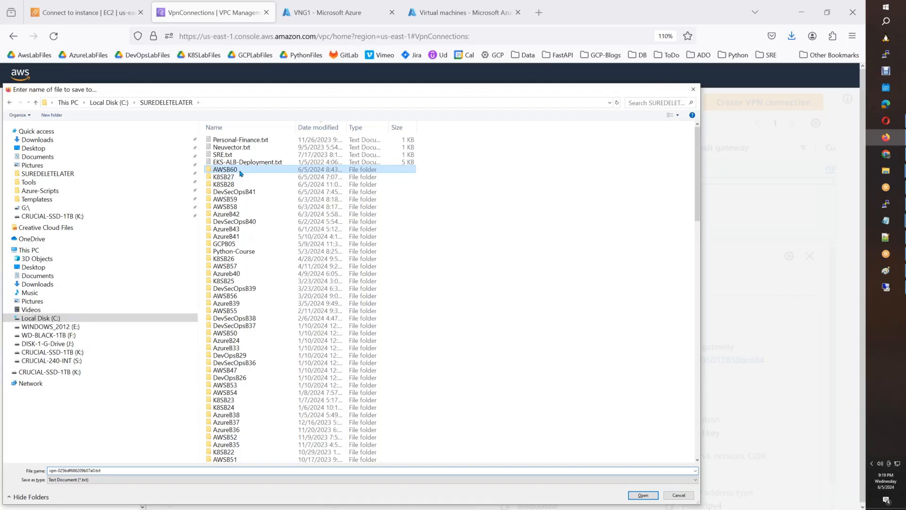
pyautogui.click(643, 494)
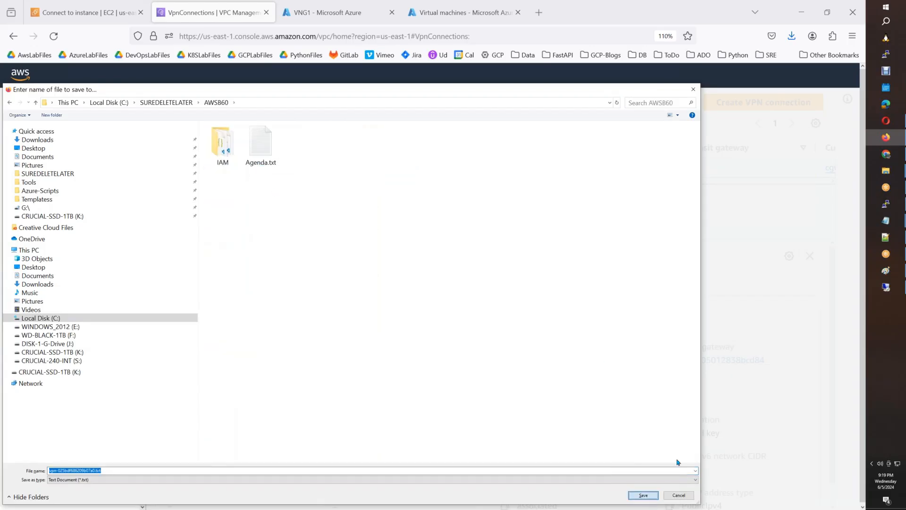
pyautogui.click(576, 441)
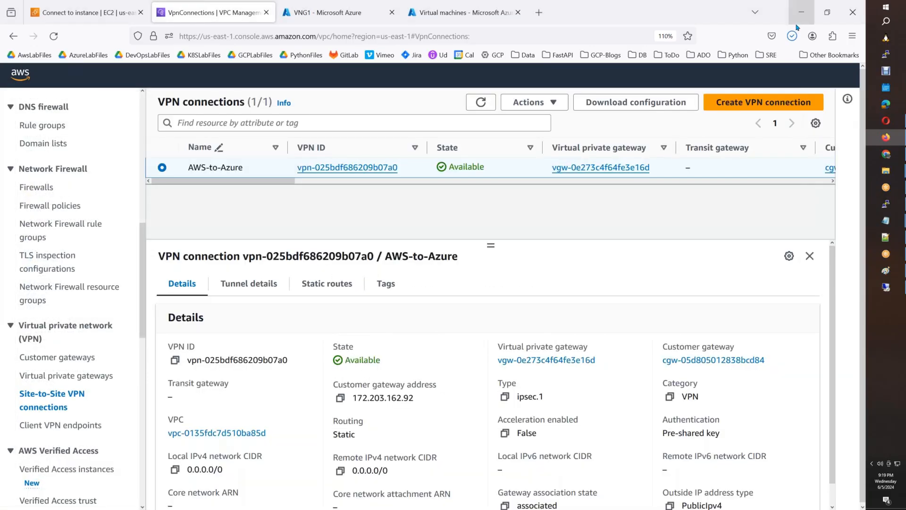
pyautogui.click(792, 36)
pyautogui.click(785, 63)
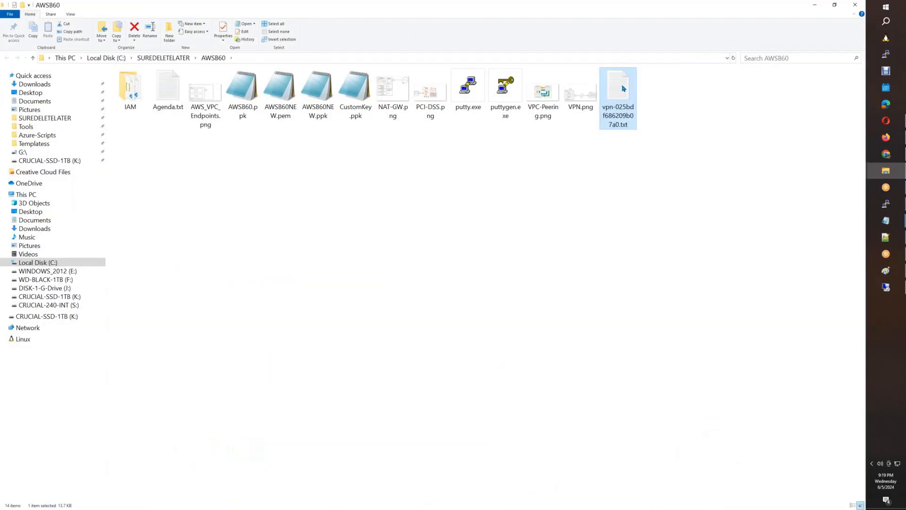
# Open vpn-025bdf686209b07a0.txt in VS Code and select Tunnel 1's pre-shared-key line for 3.232.234.57.
pyautogui.rightClick(622, 87)
pyautogui.click(651, 146)
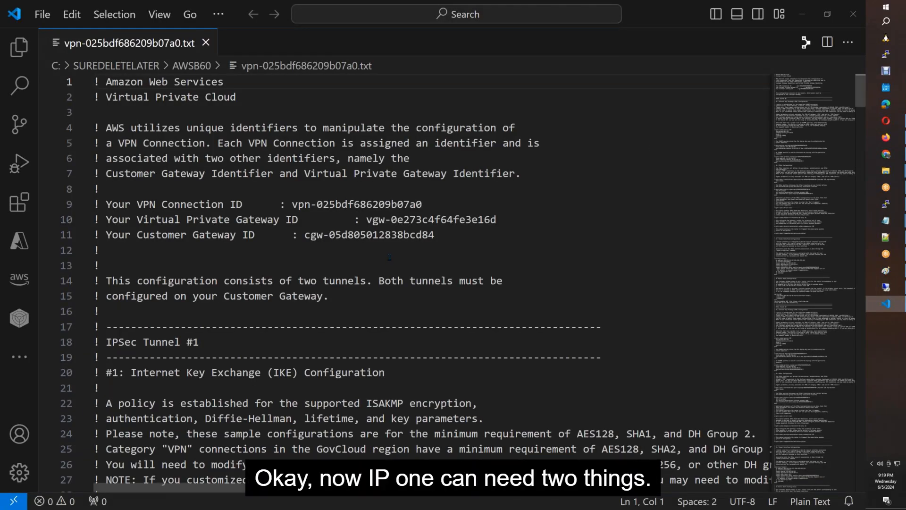
pyautogui.scroll(-1, 389, 257)
pyautogui.moveTo(198, 286); pyautogui.dragTo(101, 285)
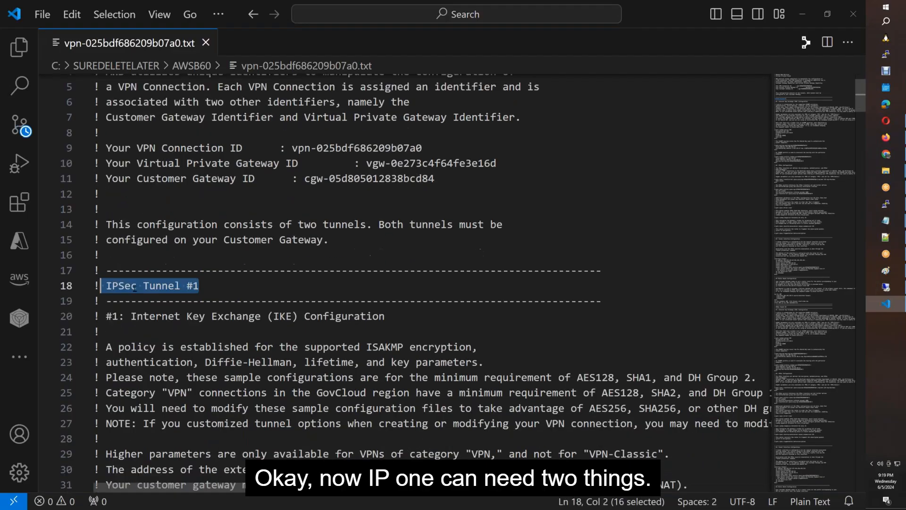
pyautogui.scroll(-5, 135, 288)
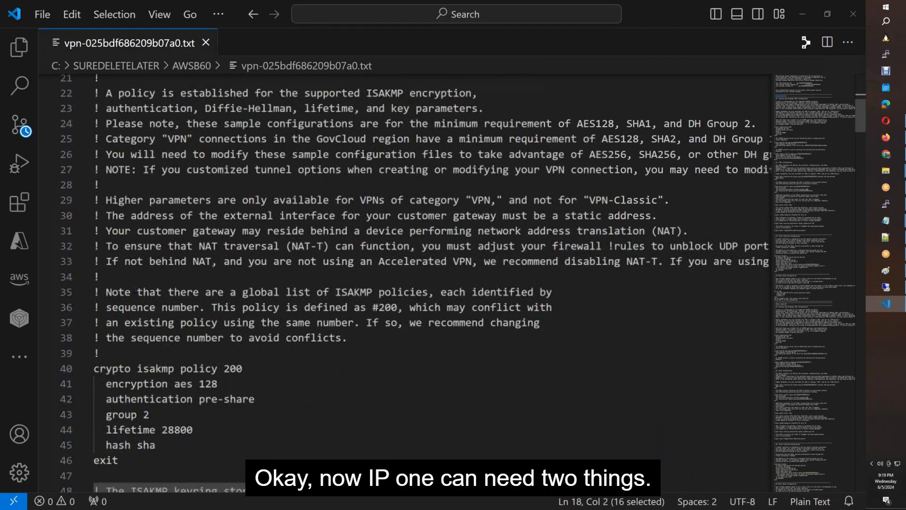
pyautogui.scroll(-1, 135, 290)
pyautogui.scroll(-3, 134, 290)
pyautogui.moveTo(552, 398); pyautogui.dragTo(200, 400)
pyautogui.hotkey('ctrl', 'c')
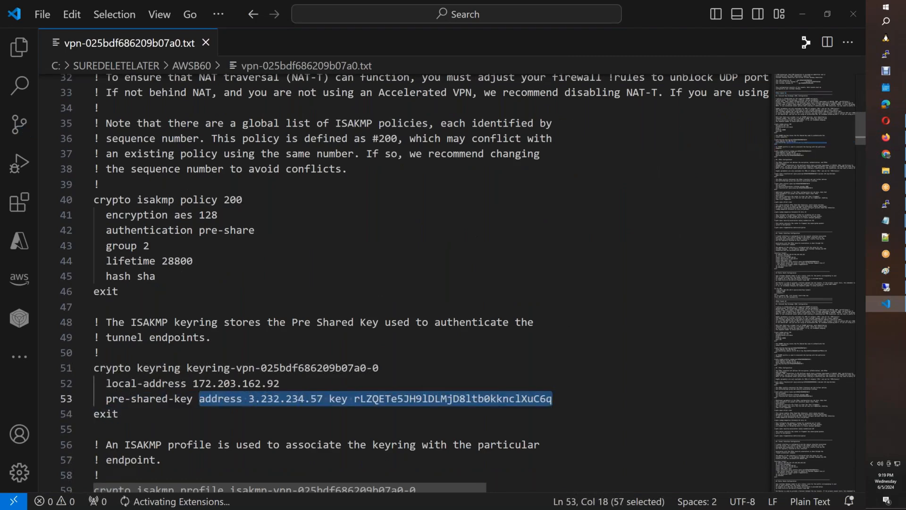
# Paste Tunnel 1's pre-shared-key line into the Notepad notes with 3.232.234.57 above it.
pyautogui.click(886, 220)
pyautogui.click(64, 183)
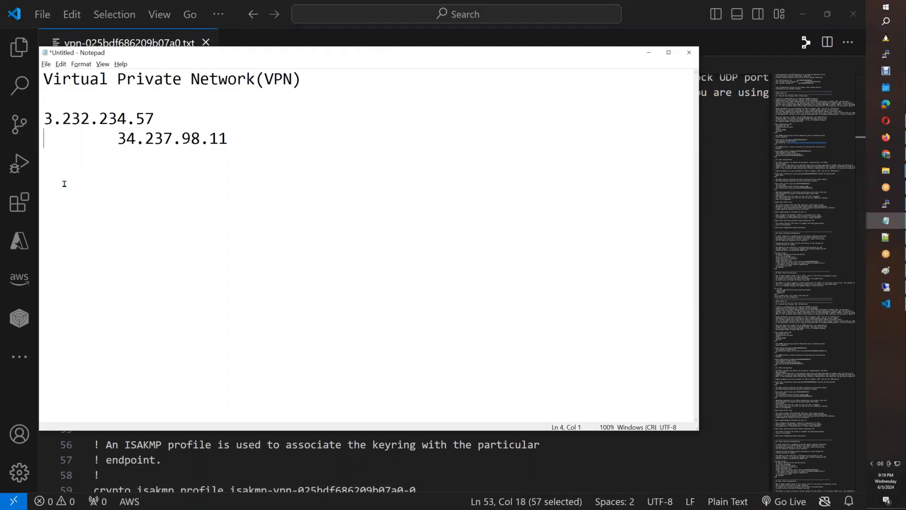
pyautogui.press('End')
pyautogui.press('Return')
pyautogui.press('Return')
pyautogui.press('Return')
pyautogui.hotkey('ctrl', 'v')
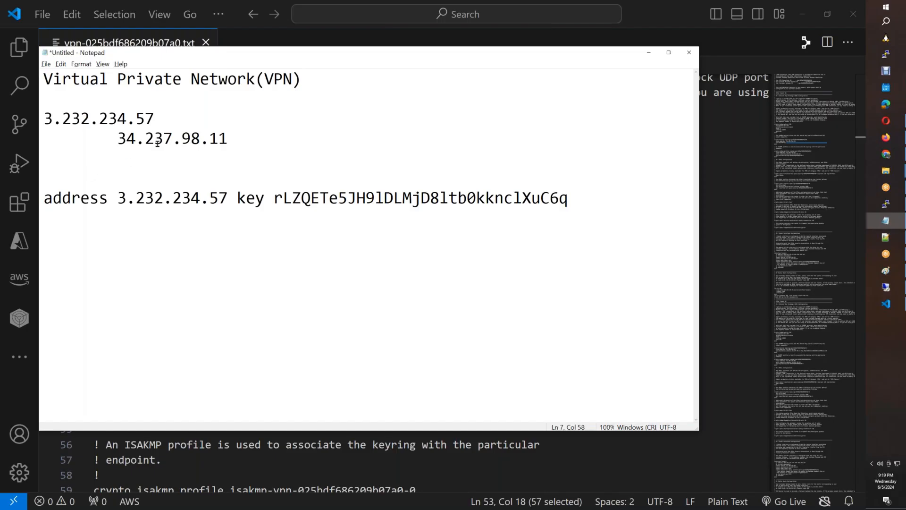
pyautogui.moveTo(154, 118); pyautogui.dragTo(44, 118)
pyautogui.hotkey('ctrl', 'c')
pyautogui.press('Delete')
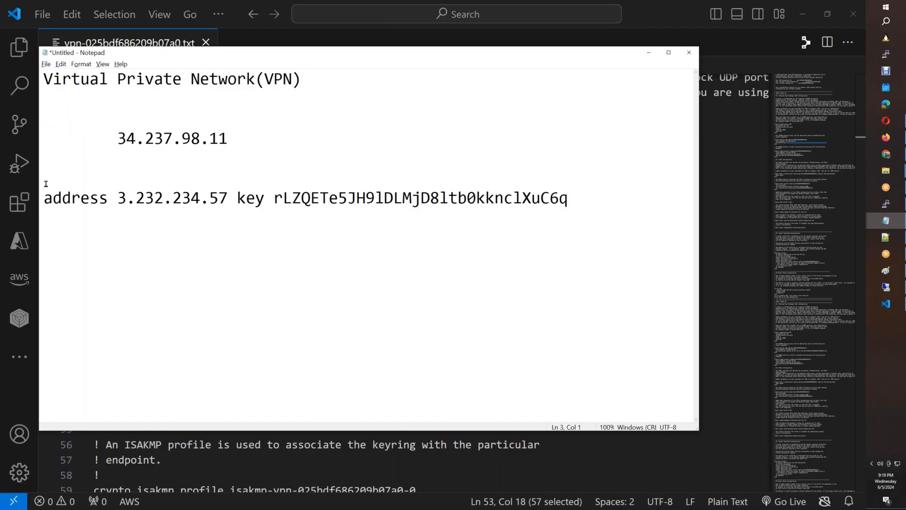
pyautogui.hotkey('ctrl', 'v')
# Copy Tunnel 2's address and pre-shared-key line (line 200) from the configuration file.
pyautogui.hotkey('alt', 'Tab')
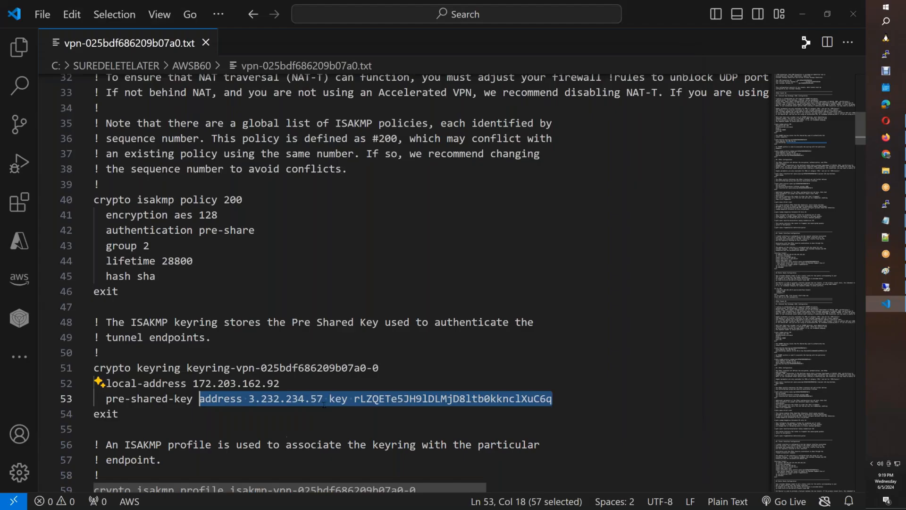
pyautogui.scroll(-20, 324, 404)
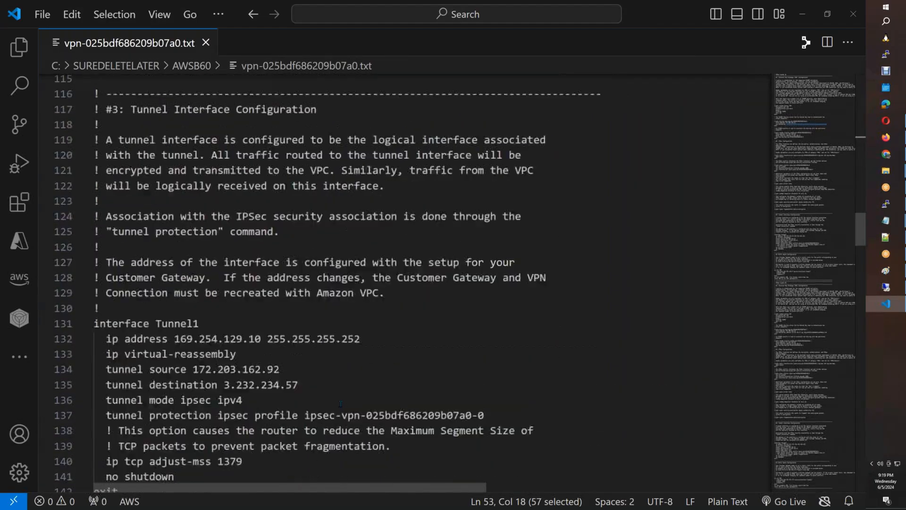
pyautogui.scroll(-8, 341, 403)
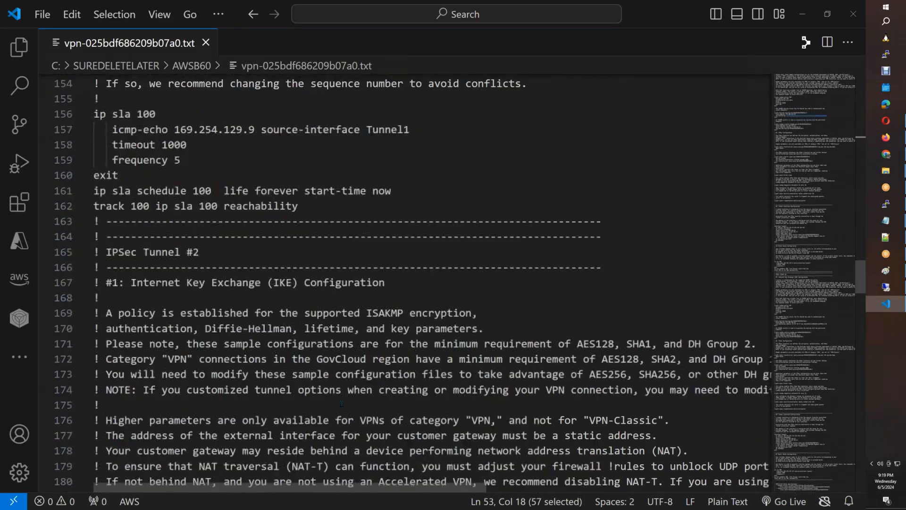
pyautogui.scroll(-8, 332, 403)
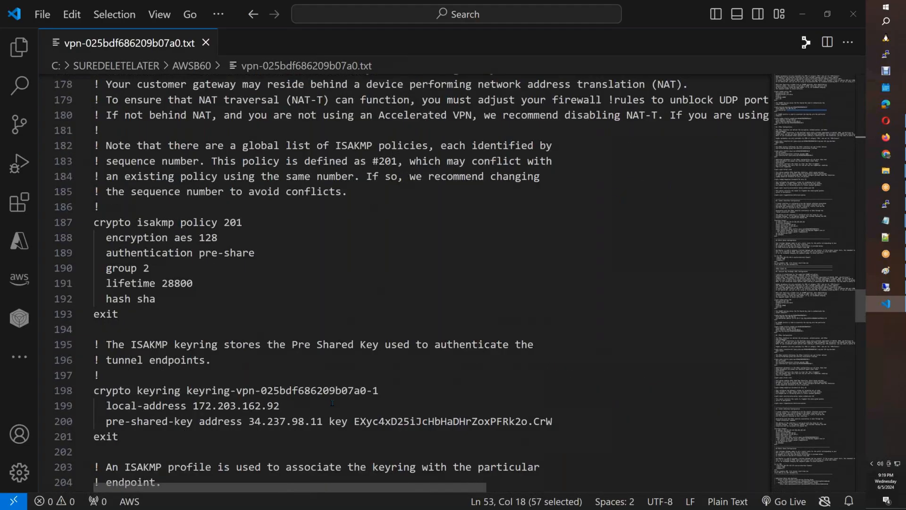
pyautogui.click(547, 422)
pyautogui.hotkey('shift', 'Home')
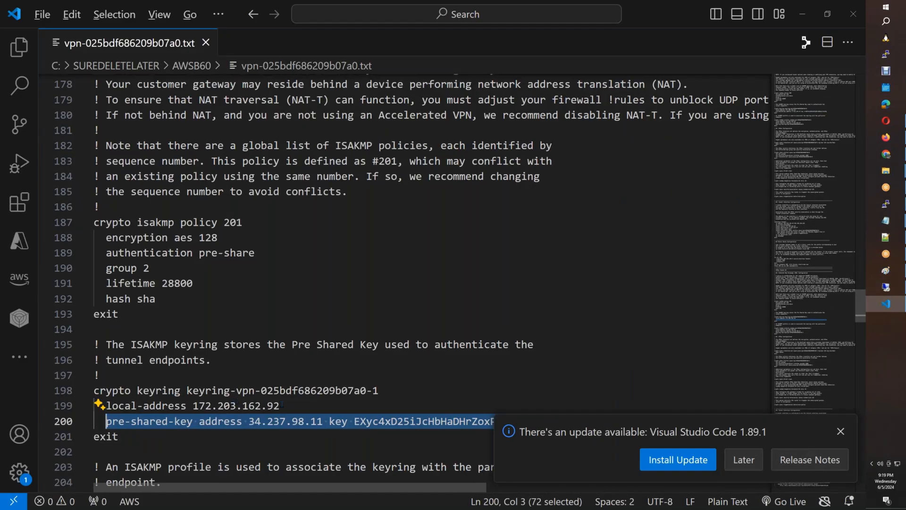
pyautogui.hotkey('alt', 'Tab')
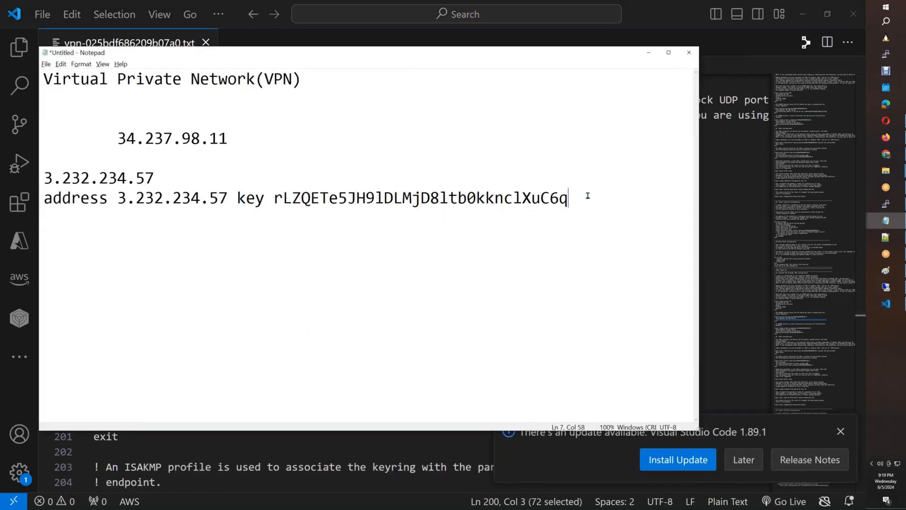
pyautogui.hotkey('alt', 'Tab')
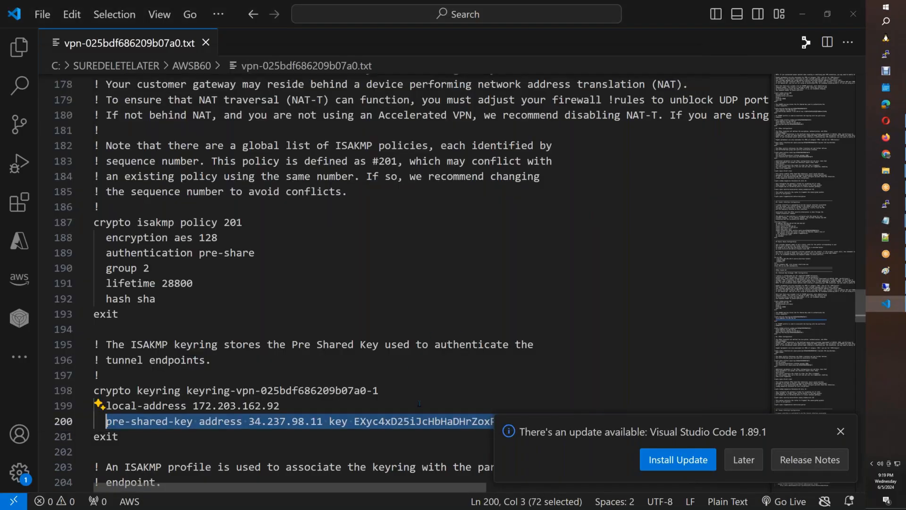
pyautogui.click(419, 404)
pyautogui.click(840, 432)
pyautogui.click(547, 422)
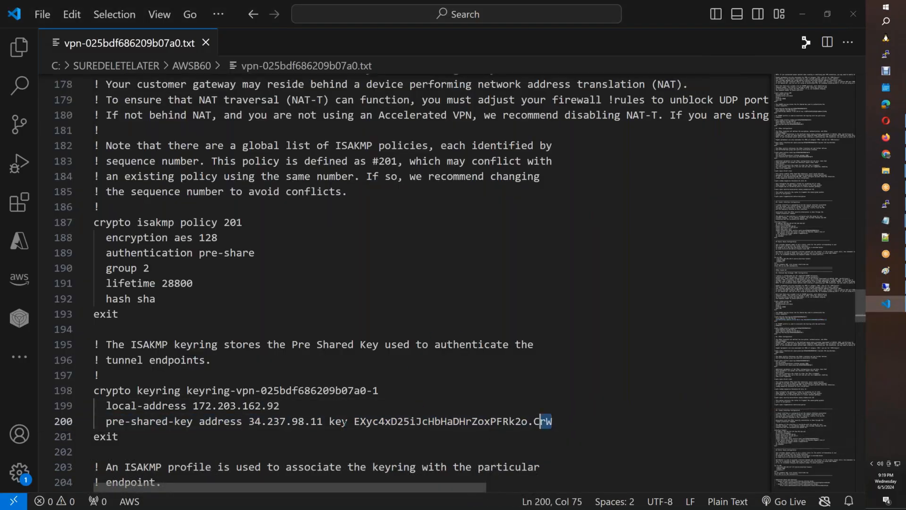
pyautogui.moveTo(538, 422); pyautogui.dragTo(199, 421)
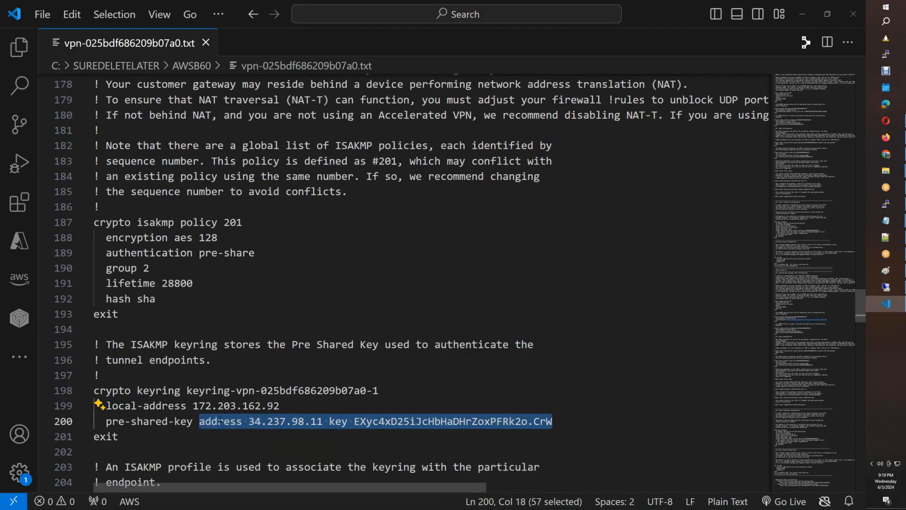
pyautogui.hotkey('ctrl', 'c')
# Paste Tunnel 2's key line into the notes, move 34.237.98.11 above it, and check AWS tunnel details.
pyautogui.hotkey('alt', 'Tab')
pyautogui.click(566, 223)
pyautogui.press('Return')
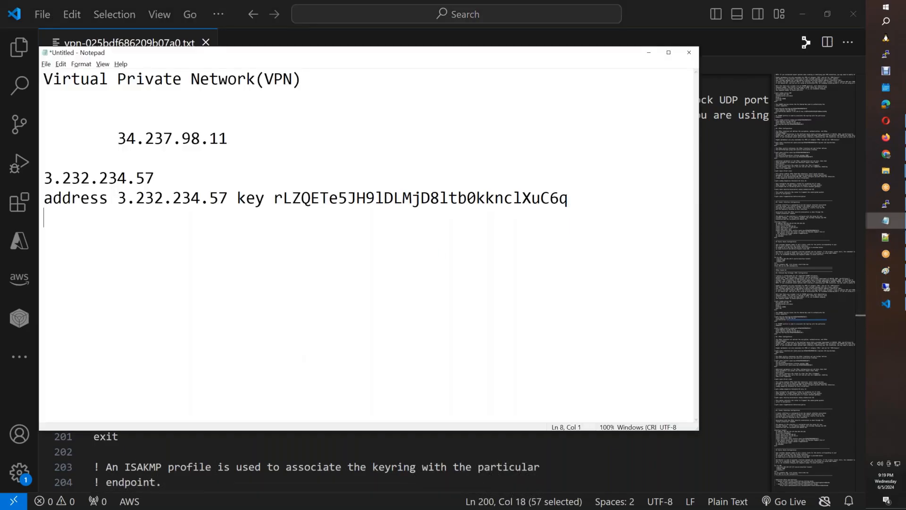
pyautogui.hotkey('ctrl', 'v')
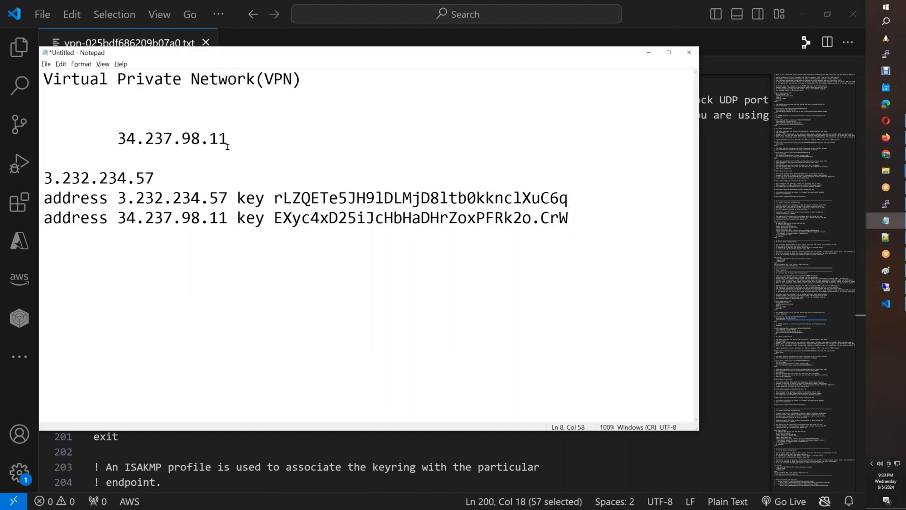
pyautogui.moveTo(228, 138); pyautogui.dragTo(119, 139)
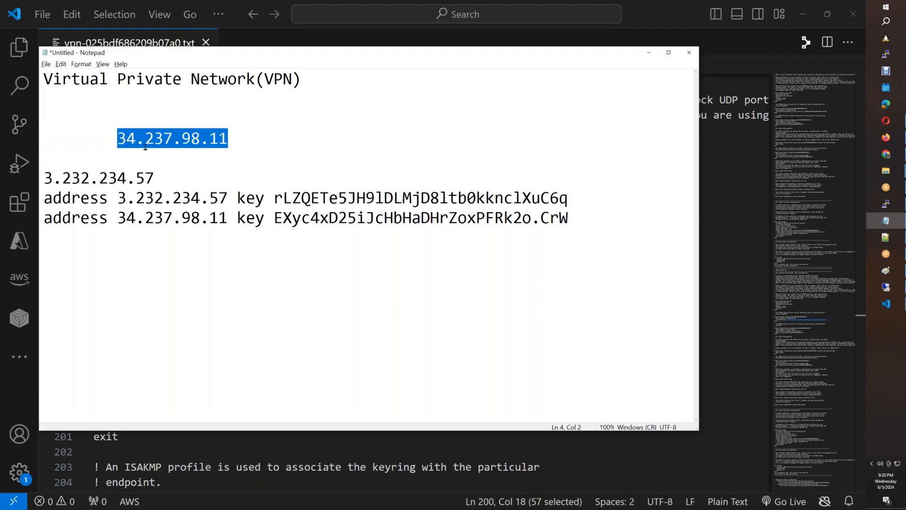
pyautogui.hotkey('ctrl', 'x')
pyautogui.click(611, 206)
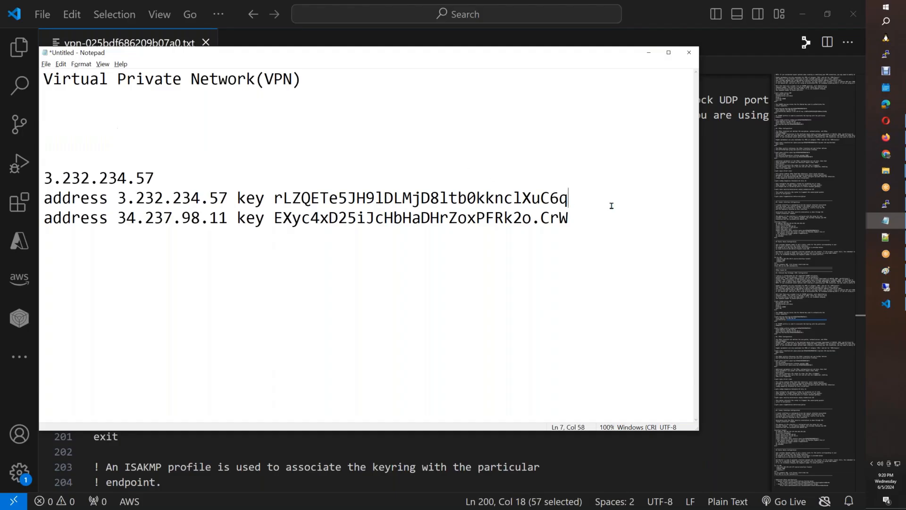
pyautogui.press('Return')
pyautogui.press('Return')
pyautogui.hotkey('ctrl', 'v')
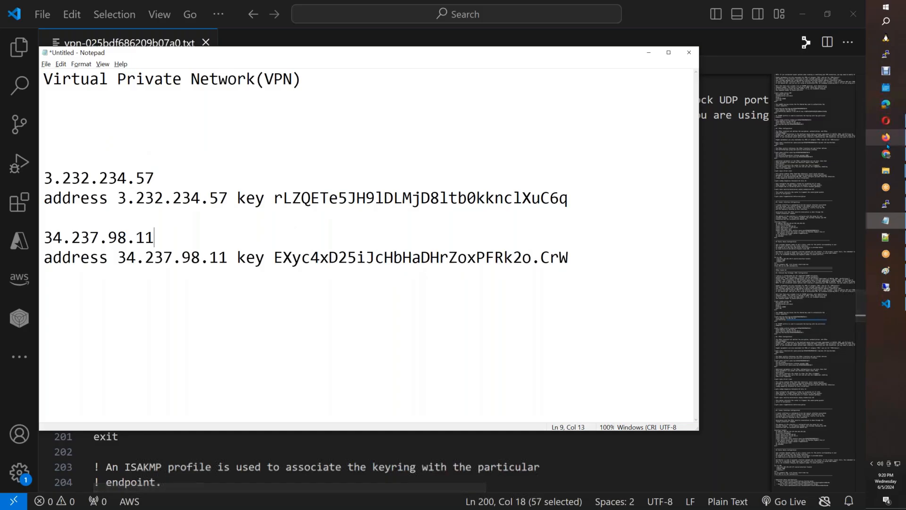
pyautogui.click(904, 143)
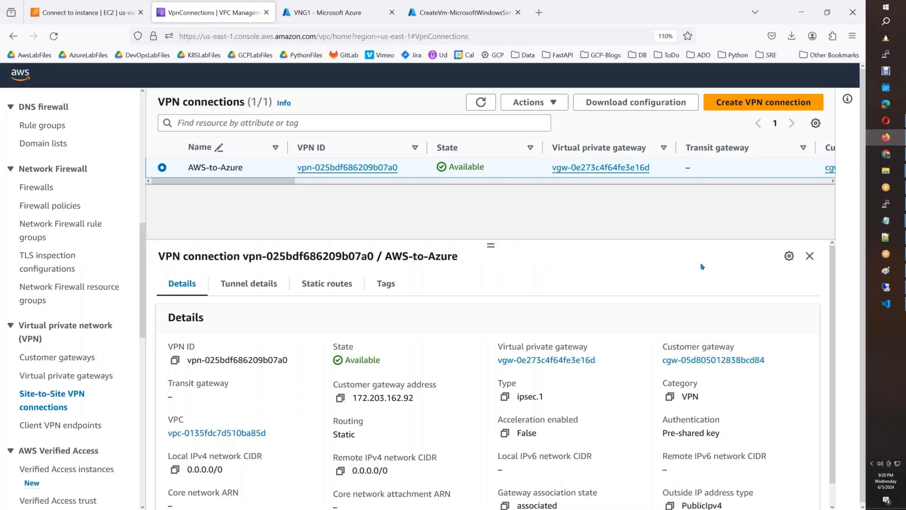
pyautogui.click(260, 287)
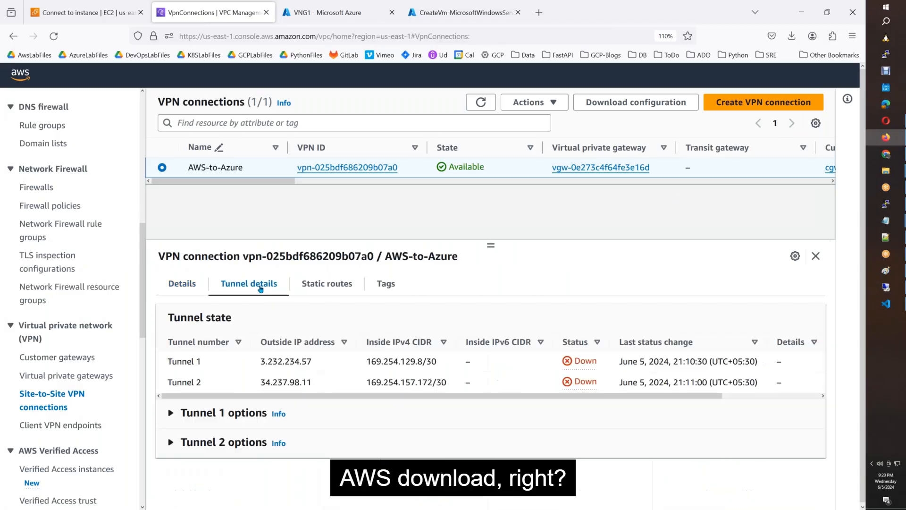
# Add a Site-to-site (IPsec) connection named T1 to VNG1 and proceed to its settings.
pyautogui.click(341, 19)
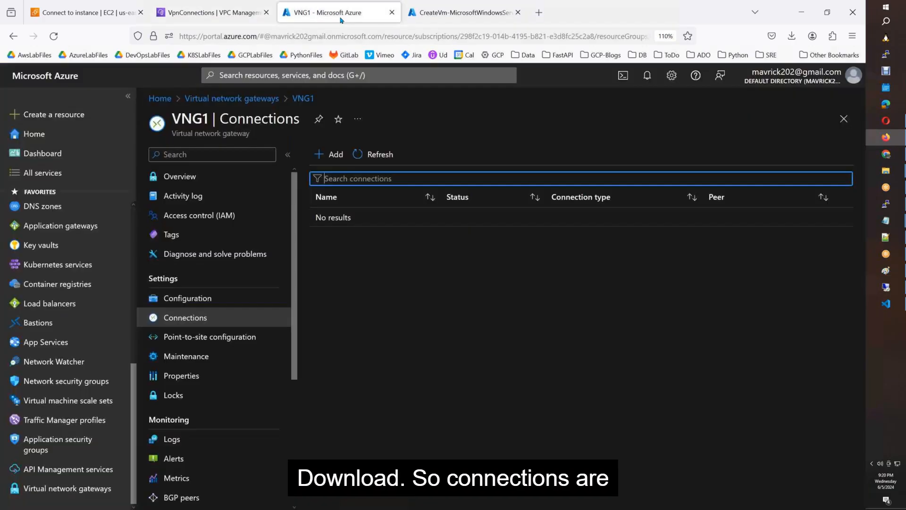
pyautogui.click(342, 153)
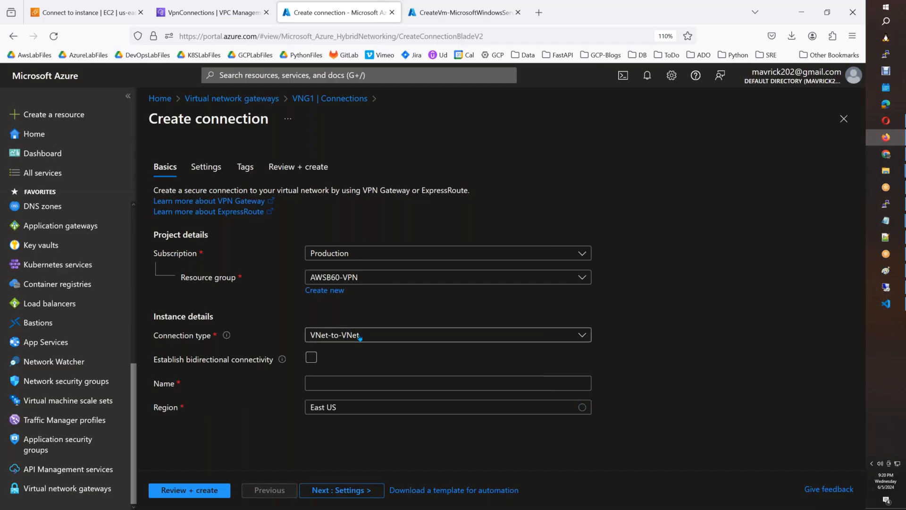
pyautogui.click(362, 336)
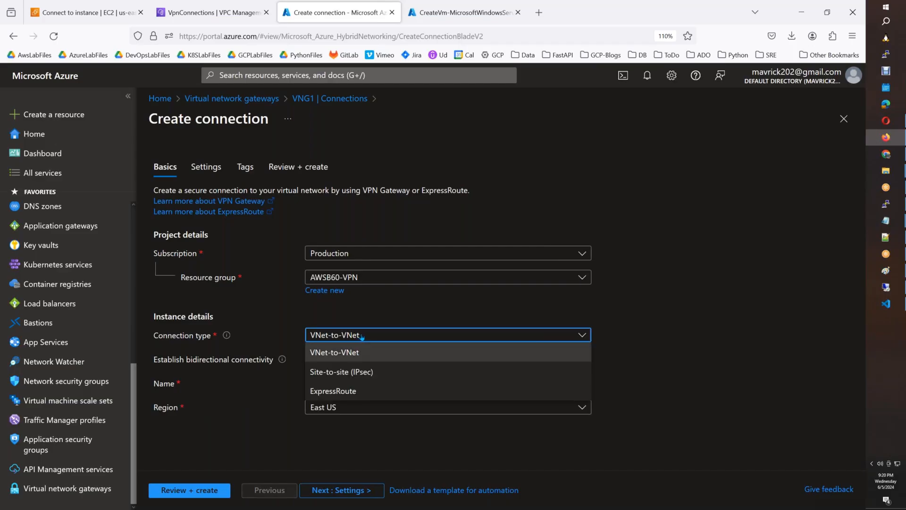
pyautogui.click(360, 376)
pyautogui.click(334, 358)
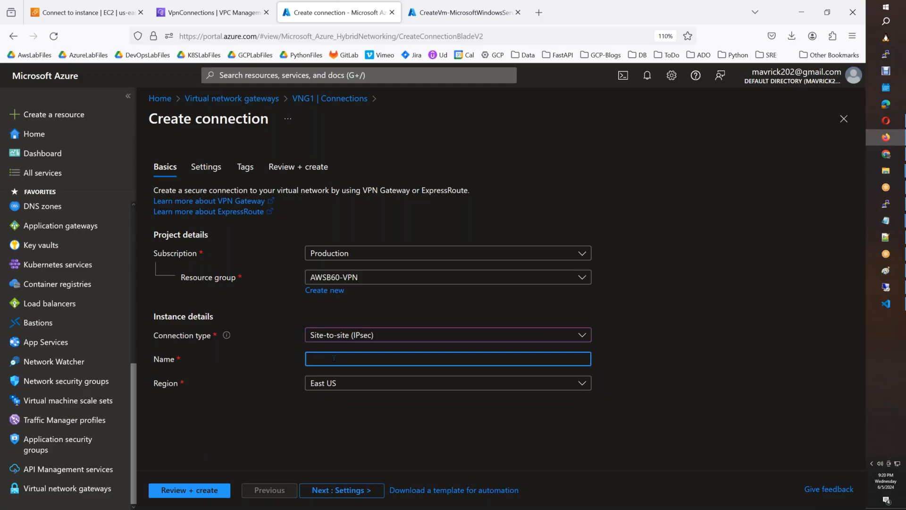
pyautogui.write('T1')
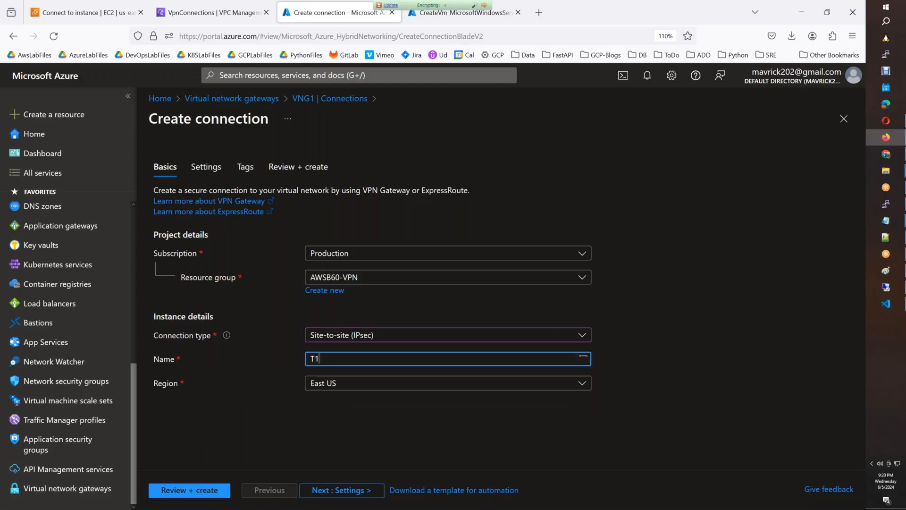
pyautogui.click(361, 490)
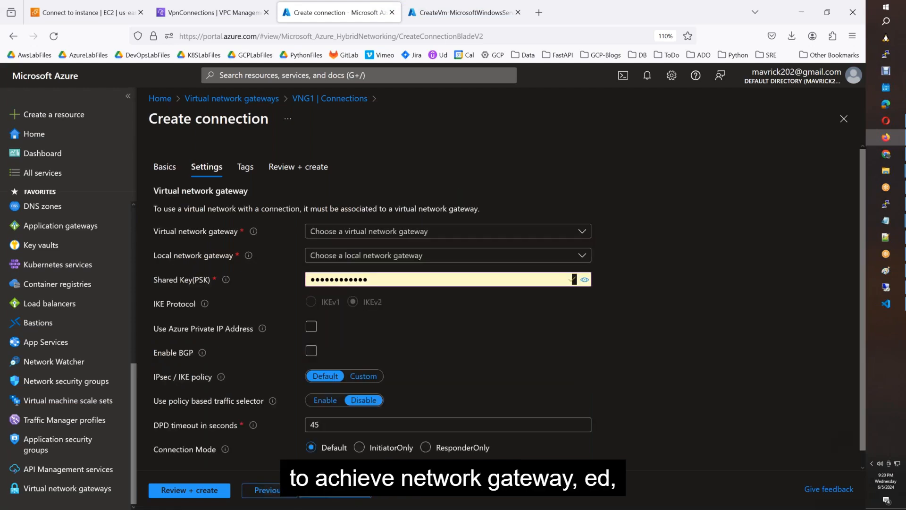
# Choose VNG1 as the virtual network gateway and LGW1 as the local network gateway.
pyautogui.click(385, 231)
pyautogui.click(385, 285)
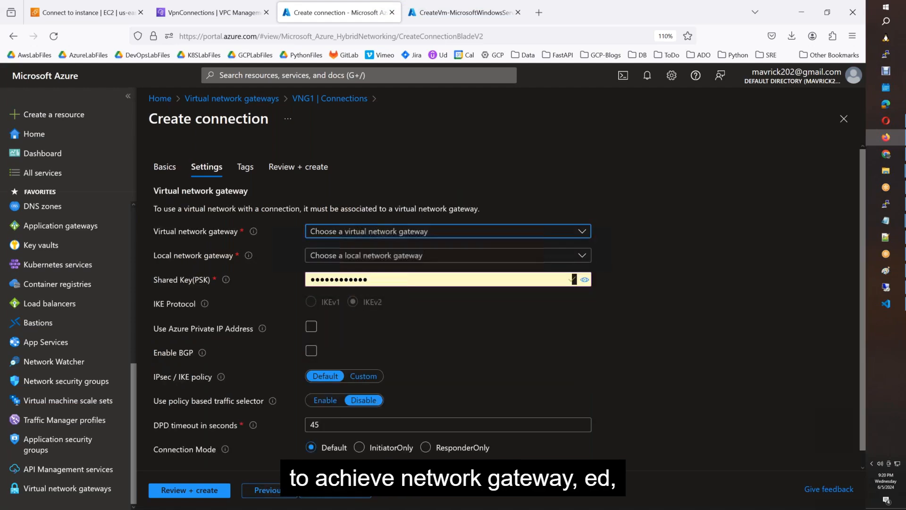
pyautogui.click(385, 255)
pyautogui.click(373, 277)
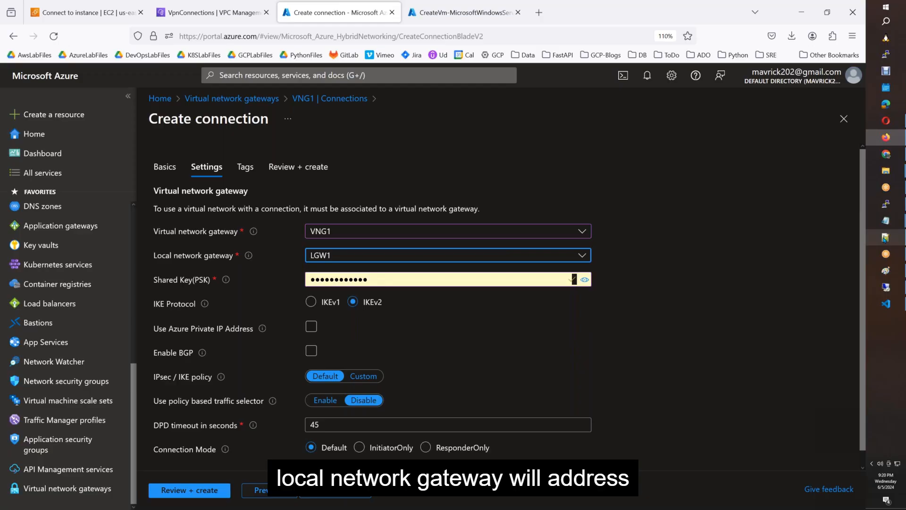
# Paste tunnel 1's pre-shared key from the notes into Shared Key (PSK), then review and create.
pyautogui.moveTo(885, 222)
pyautogui.click(827, 240)
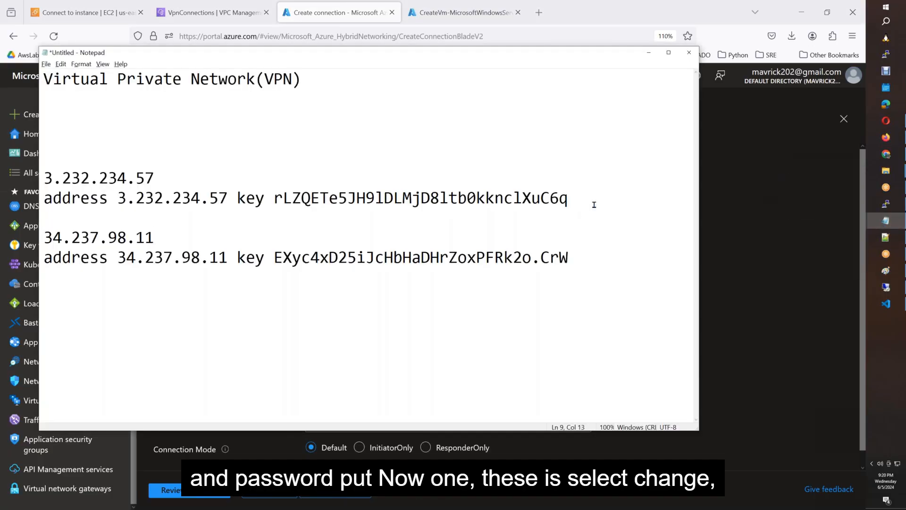
pyautogui.moveTo(591, 200); pyautogui.dragTo(272, 206)
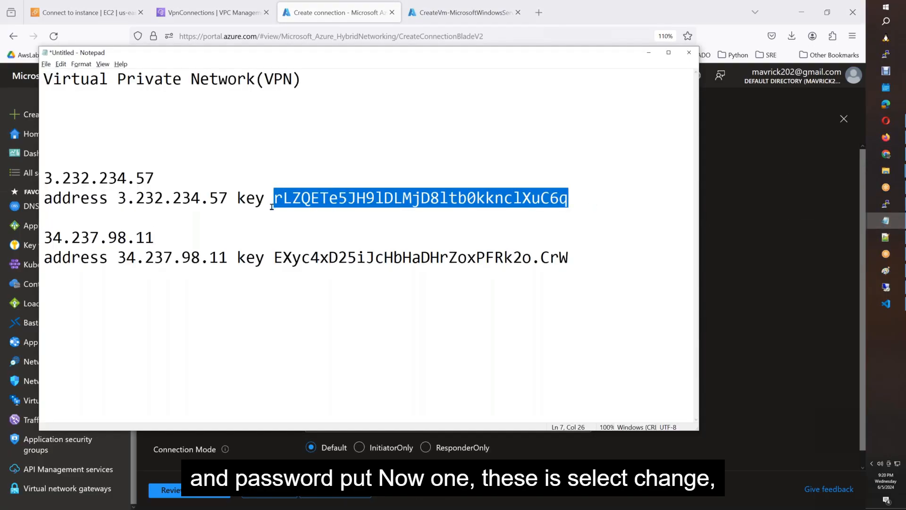
pyautogui.hotkey('alt', 'Tab')
pyautogui.click(368, 280)
pyautogui.hotkey('ctrl', 'a')
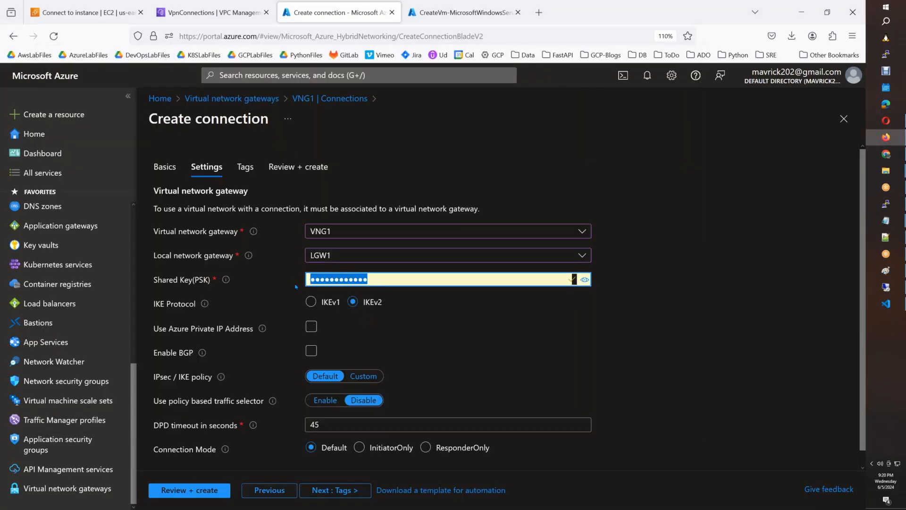
pyautogui.hotkey('ctrl', 'v')
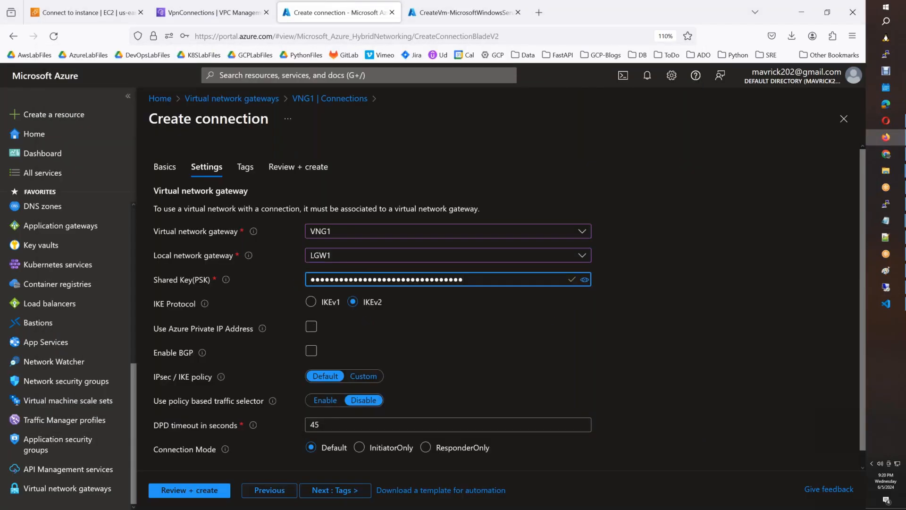
pyautogui.scroll(-1, 551, 327)
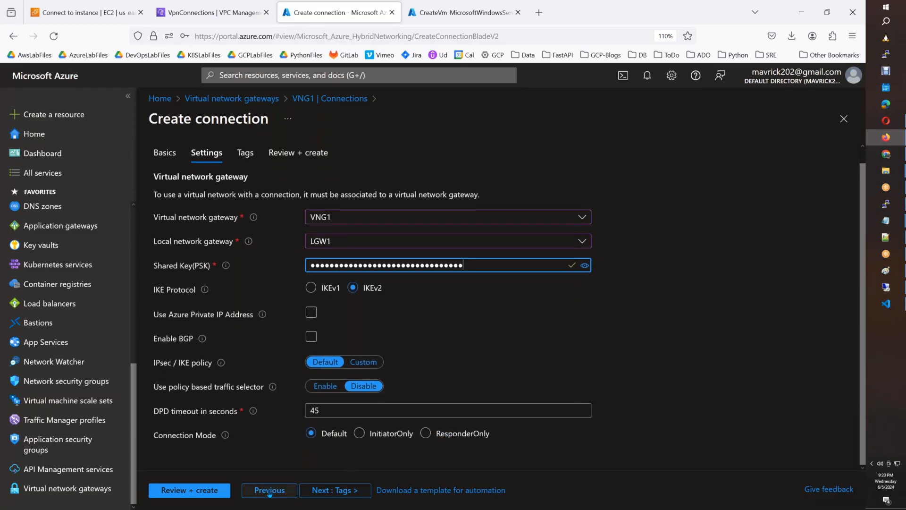
pyautogui.click(207, 491)
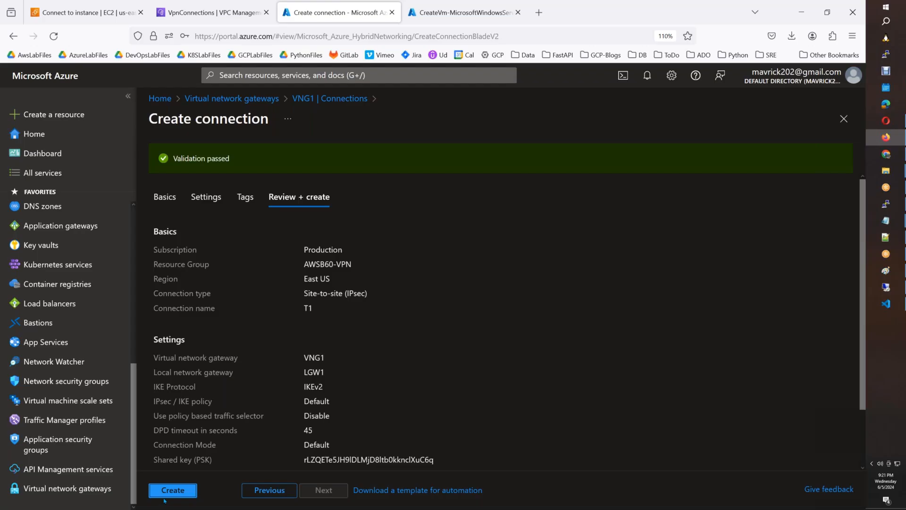
pyautogui.click(166, 495)
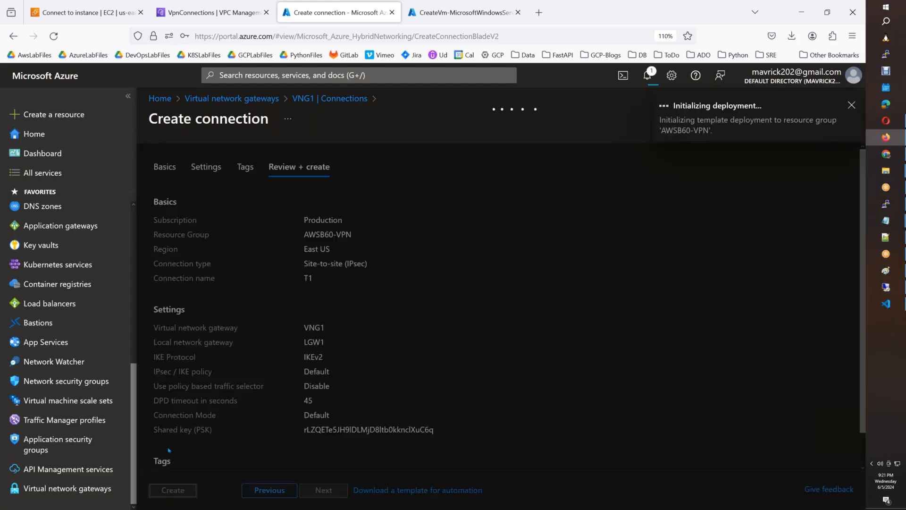
# In AWS, filter route tables by AWSB60 and show the AWSB60-MAIN-RT routes.
pyautogui.click(235, 25)
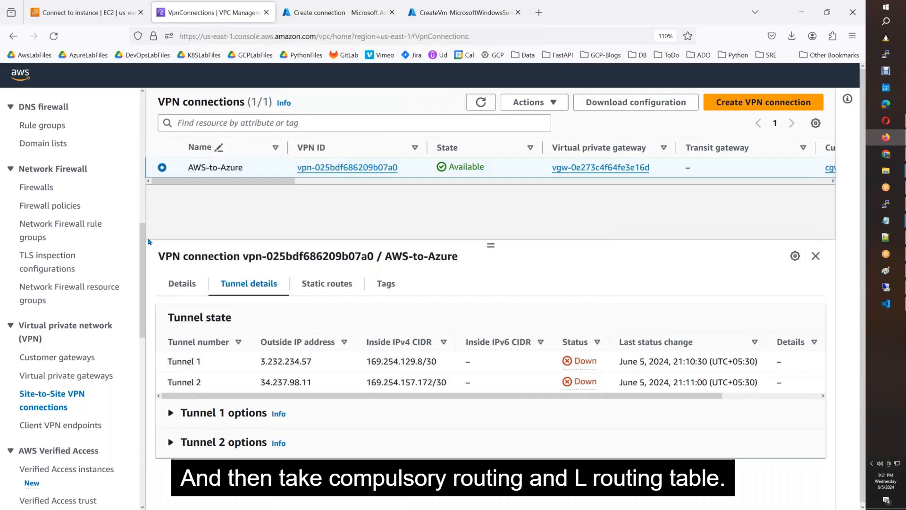
pyautogui.scroll(10, 37, 337)
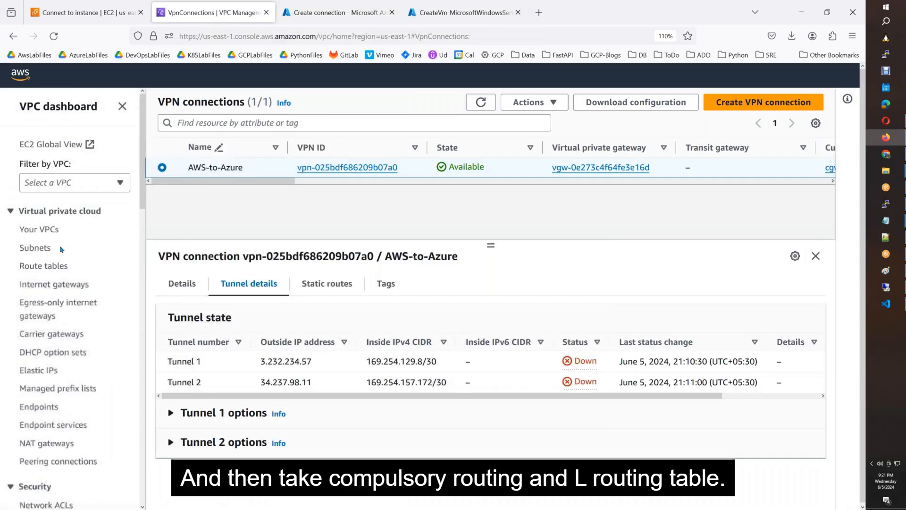
pyautogui.click(40, 267)
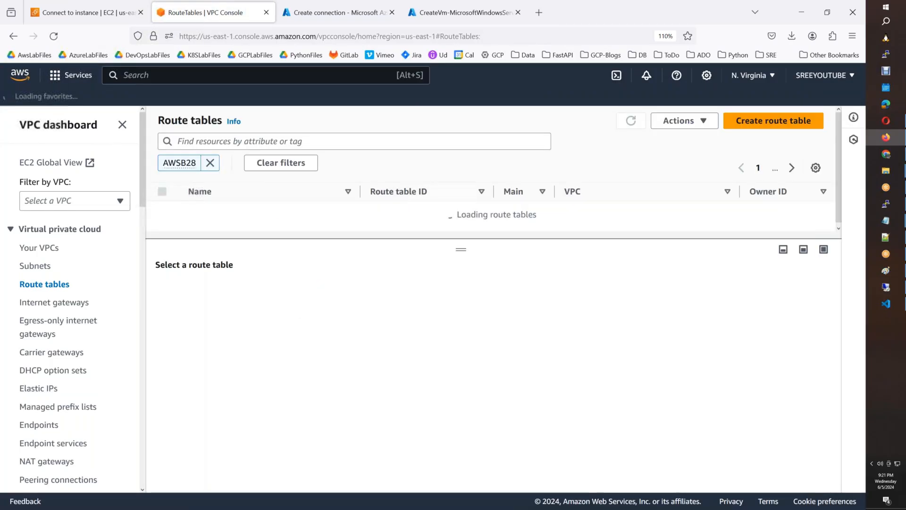
pyautogui.click(210, 163)
pyautogui.click(211, 142)
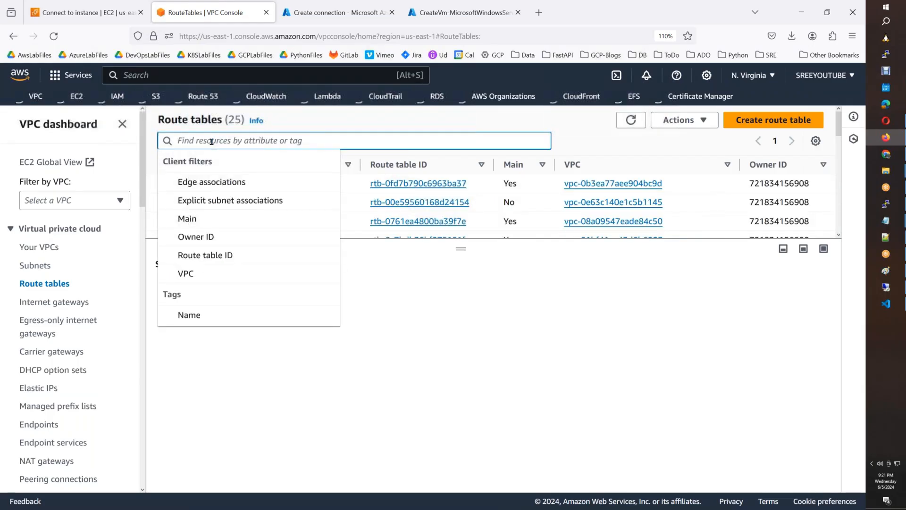
pyautogui.write('AWSB')
pyautogui.write('60')
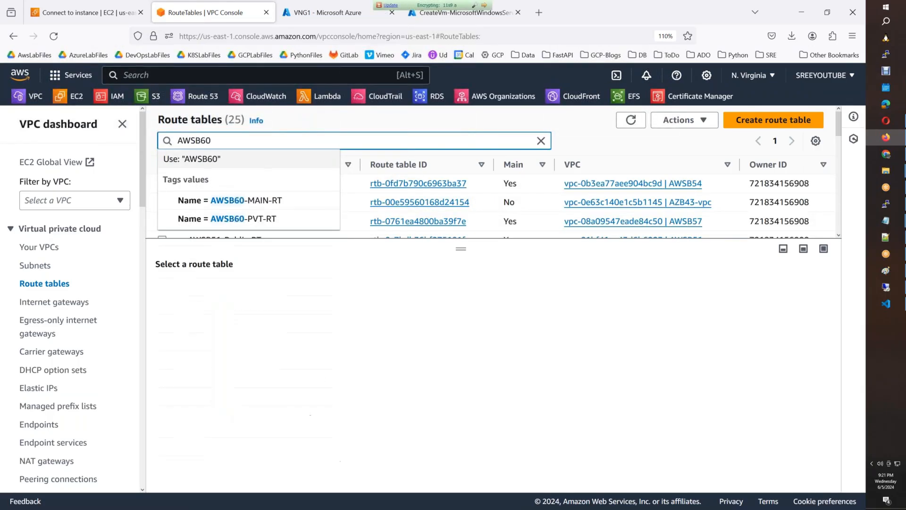
pyautogui.press('Return')
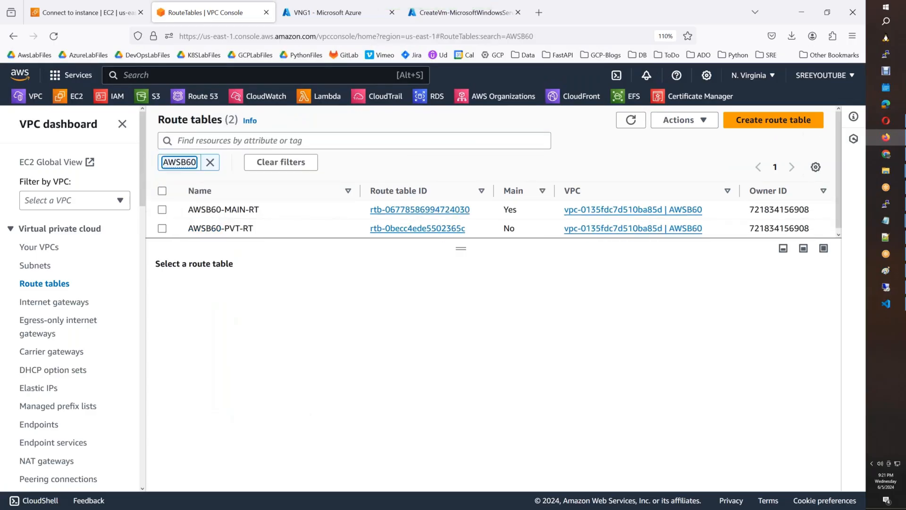
pyautogui.click(480, 219)
pyautogui.click(229, 288)
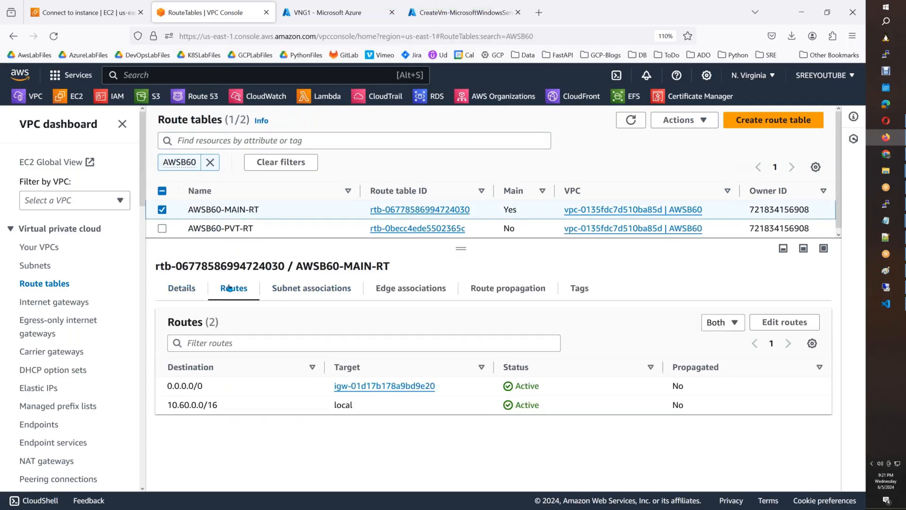
# Add route 192.168.0.0/16 targeting virtual private gateway vgw-0e273c4f64fe3e16d and save.
pyautogui.click(774, 329)
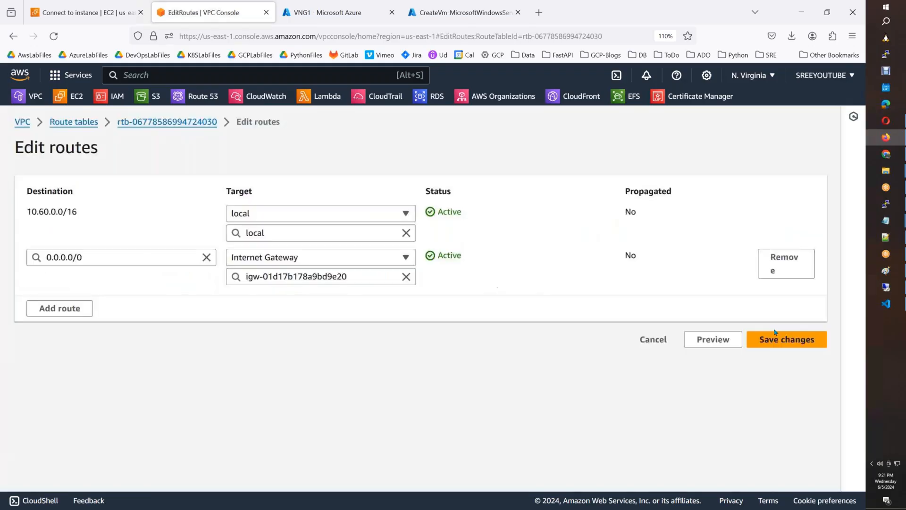
pyautogui.click(92, 307)
pyautogui.click(93, 306)
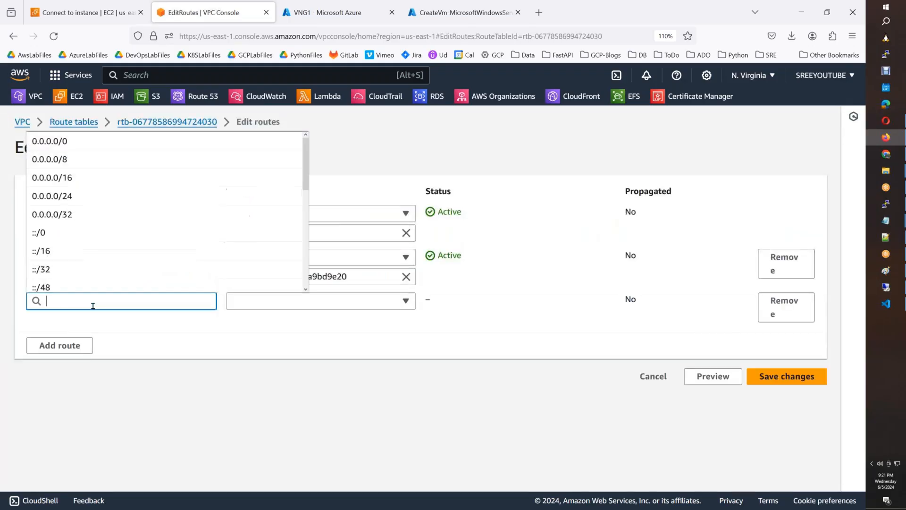
pyautogui.write('192.1')
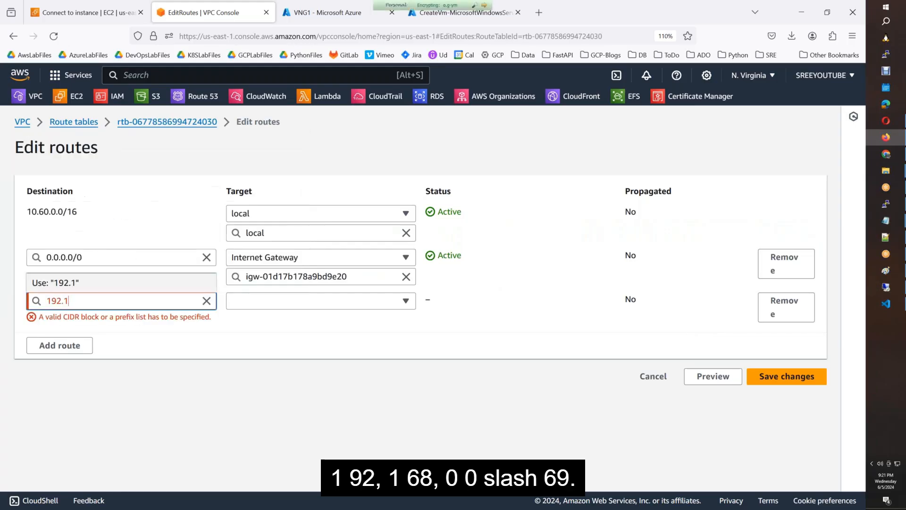
pyautogui.write('68.0.0/16')
pyautogui.click(364, 322)
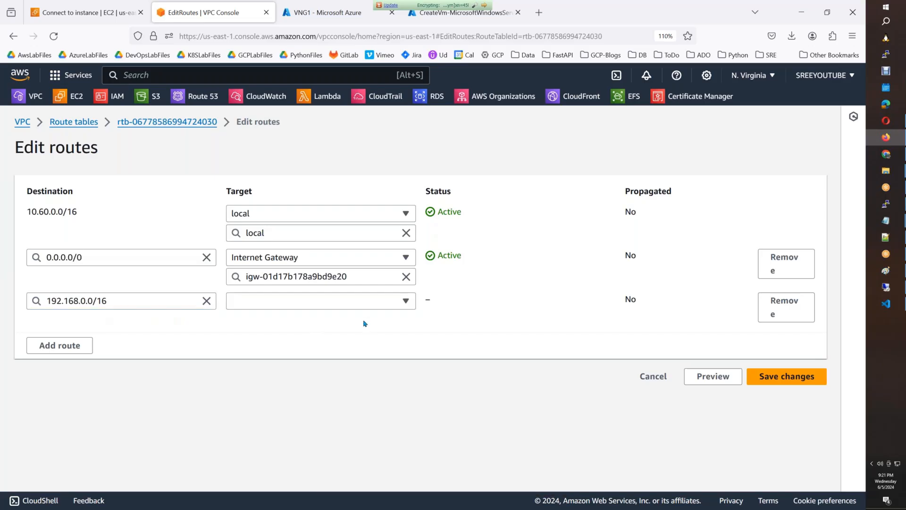
pyautogui.click(376, 310)
pyautogui.scroll(-3, 350, 270)
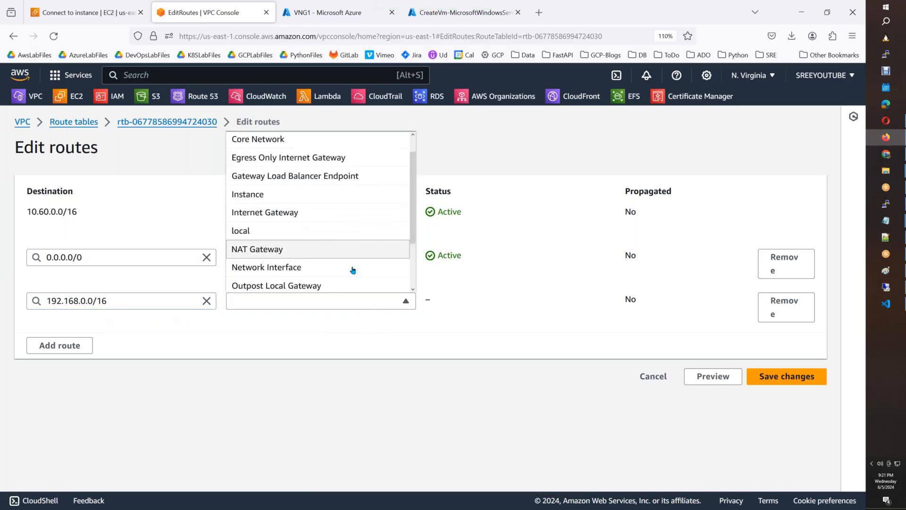
pyautogui.click(346, 283)
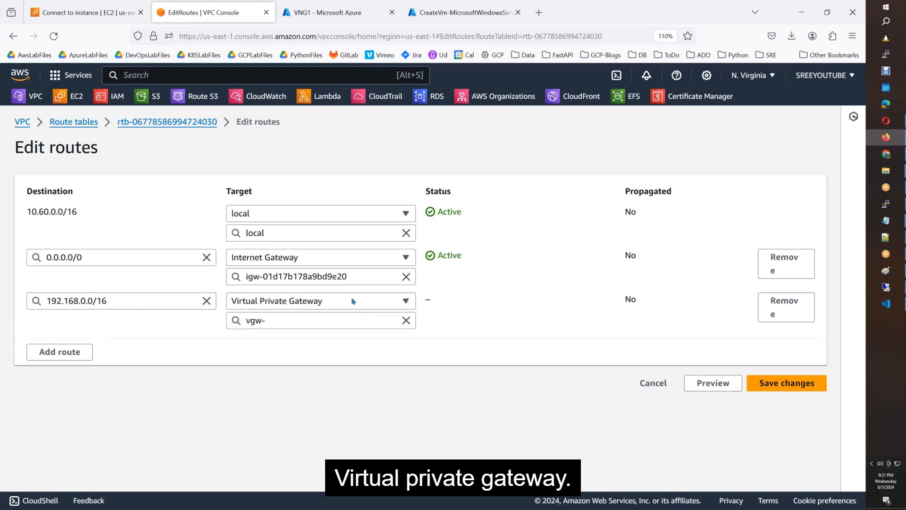
pyautogui.click(350, 316)
pyautogui.click(302, 356)
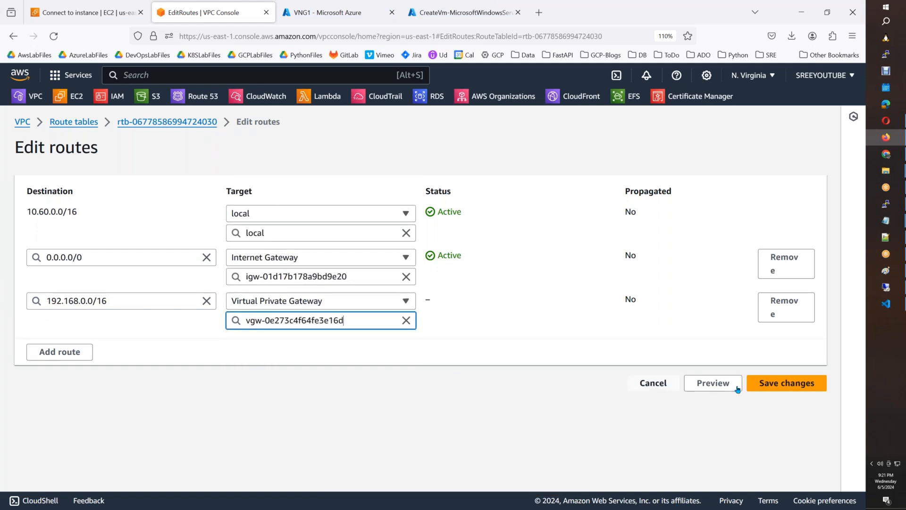
pyautogui.click(789, 392)
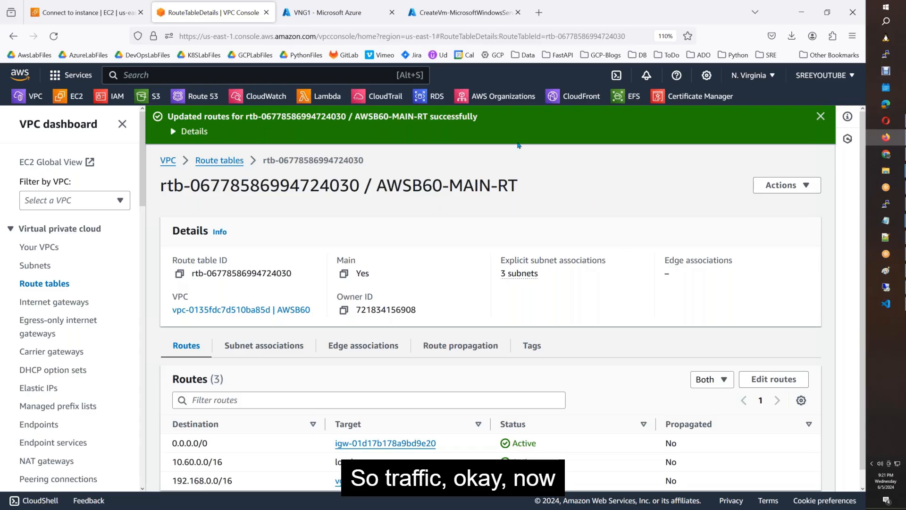
pyautogui.click(439, 21)
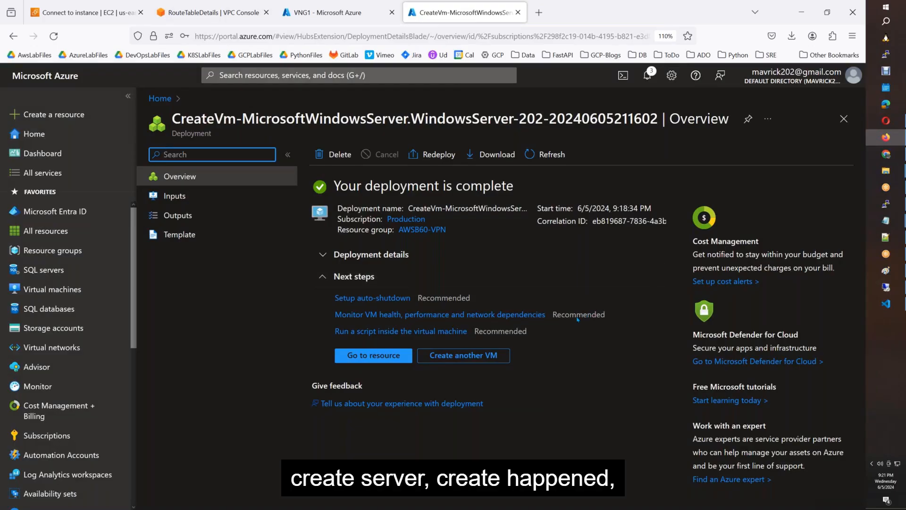
# Open the deployed DemoVM1 virtual machine and copy its public IP address.
pyautogui.click(331, 12)
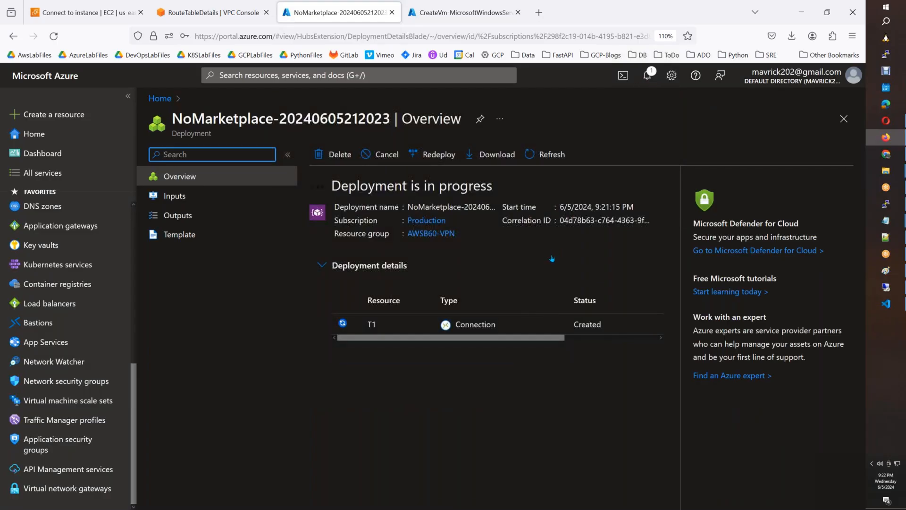
pyautogui.click(465, 13)
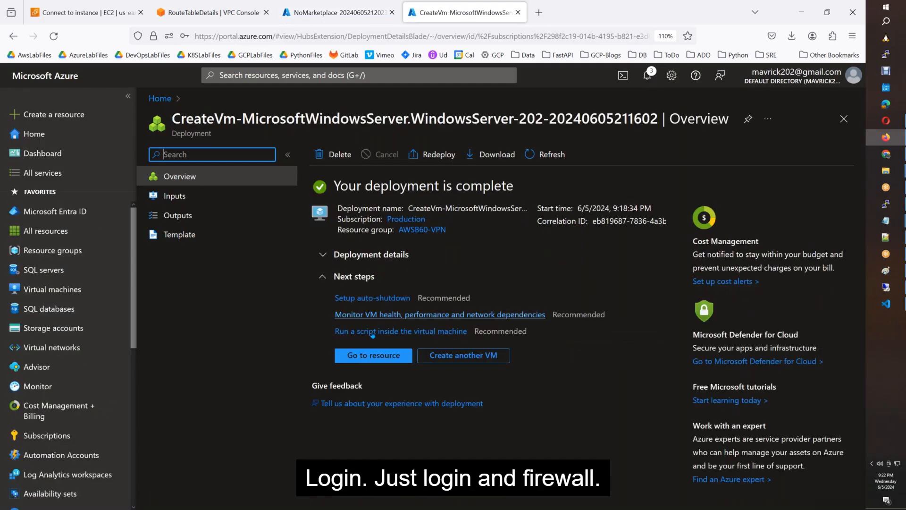
pyautogui.click(367, 359)
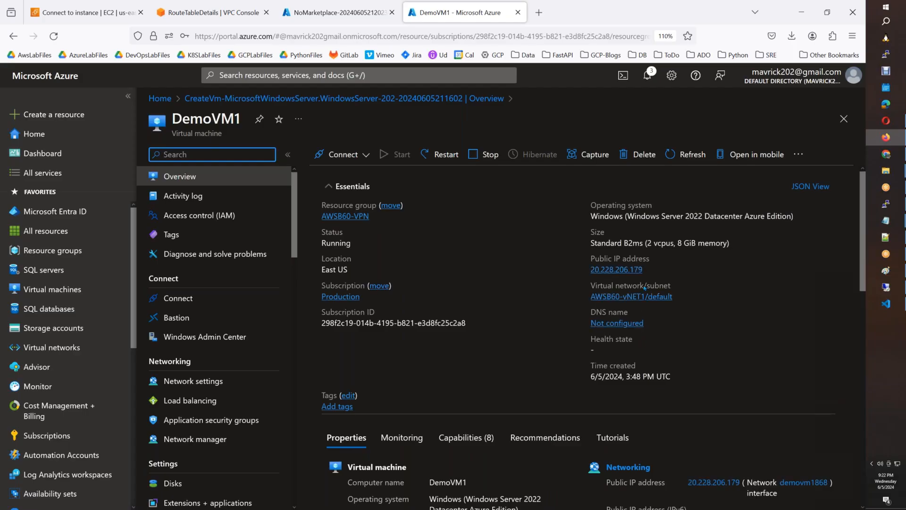
pyautogui.click(651, 269)
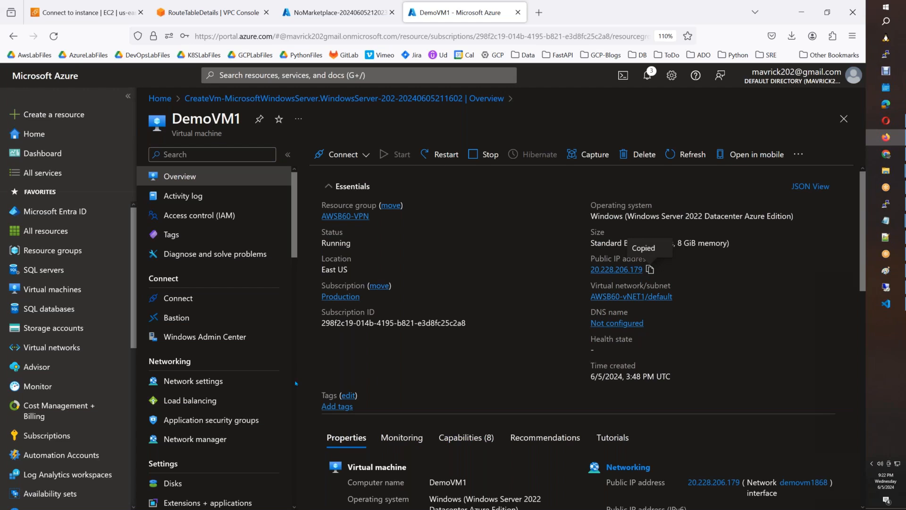
# Add inbound port rule AllowAnyCustomAnyInbound with destination port * in DemoVM1's network settings.
pyautogui.click(202, 383)
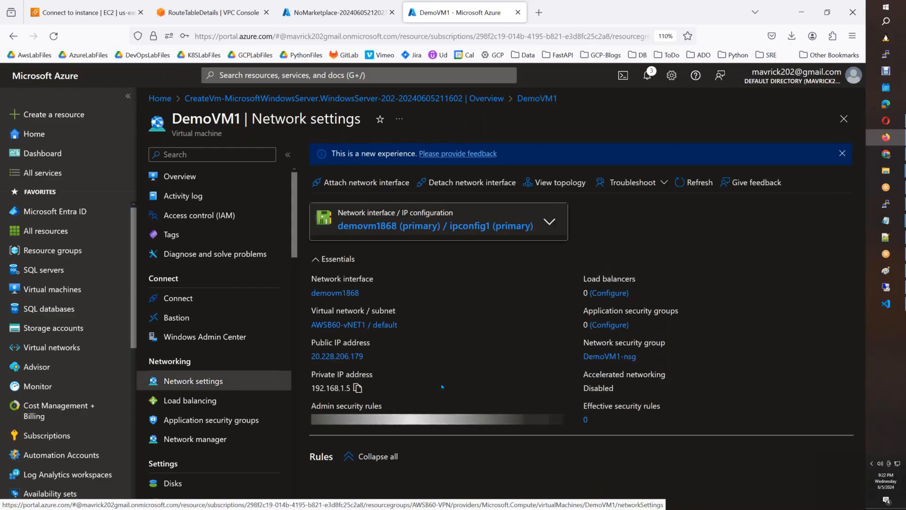
pyautogui.scroll(-3, 456, 440)
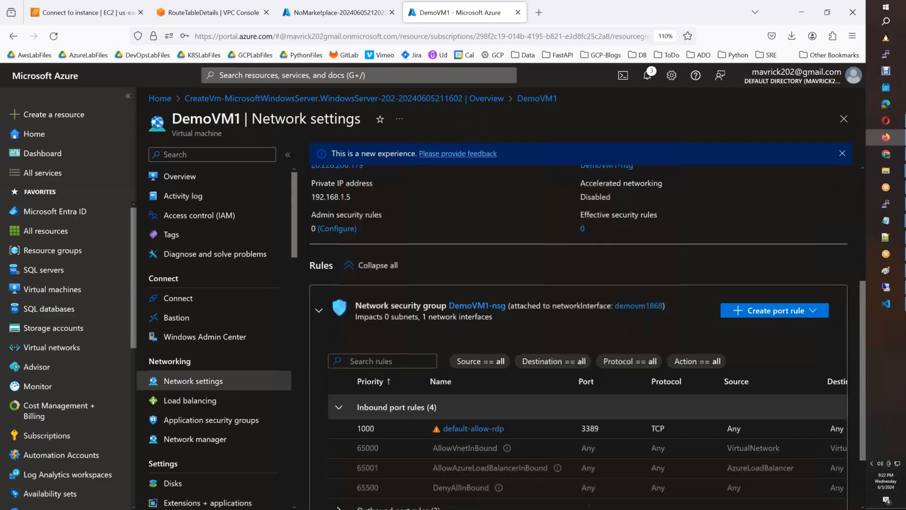
pyautogui.click(782, 311)
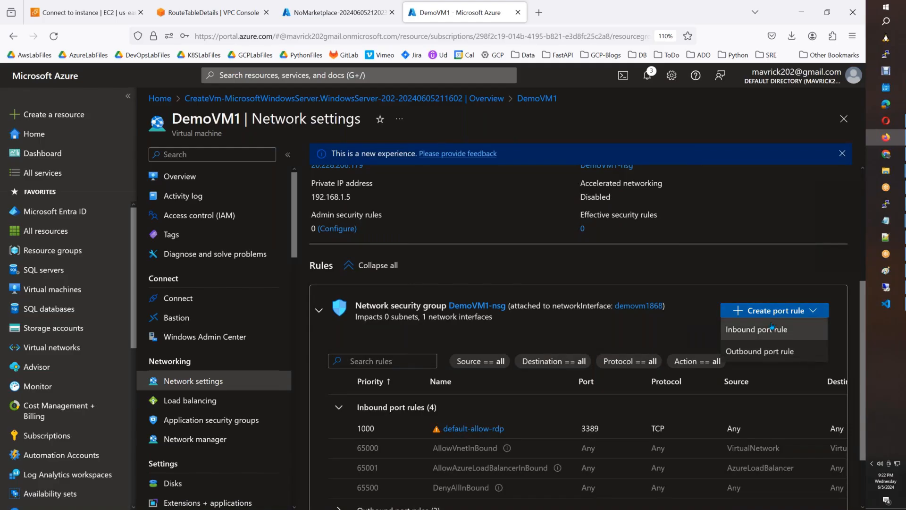
pyautogui.click(757, 329)
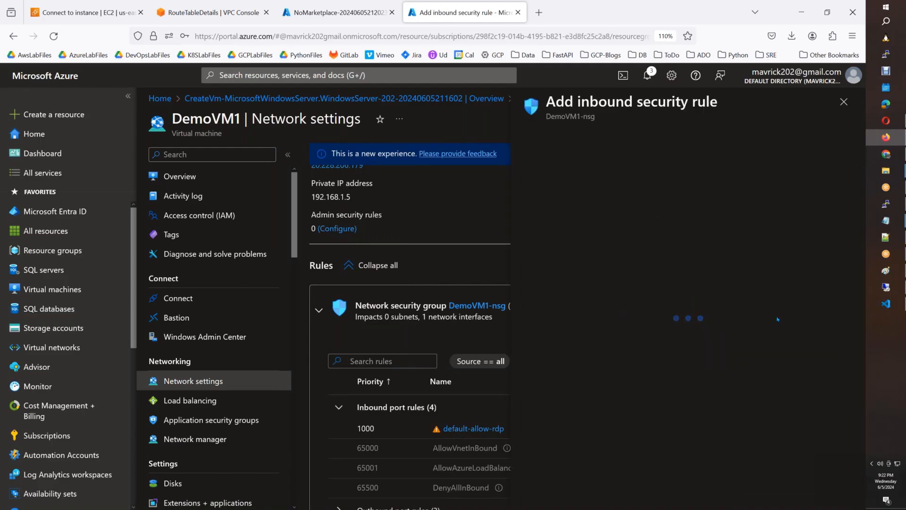
pyautogui.moveTo(554, 306); pyautogui.dragTo(508, 302)
pyautogui.write('*')
pyautogui.press('Tab')
pyautogui.press('Tab')
pyautogui.press('Tab')
pyautogui.press('Tab')
pyautogui.press('Tab')
pyautogui.press('Tab')
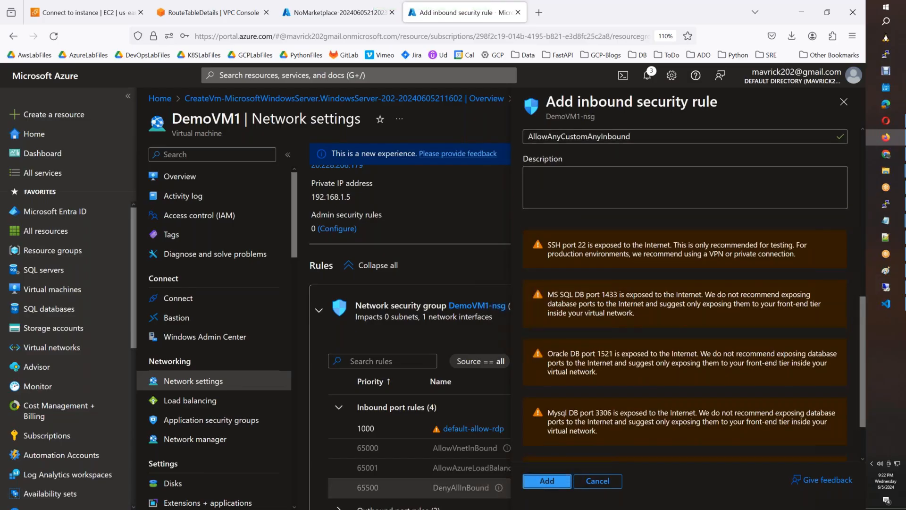
pyautogui.press('Return')
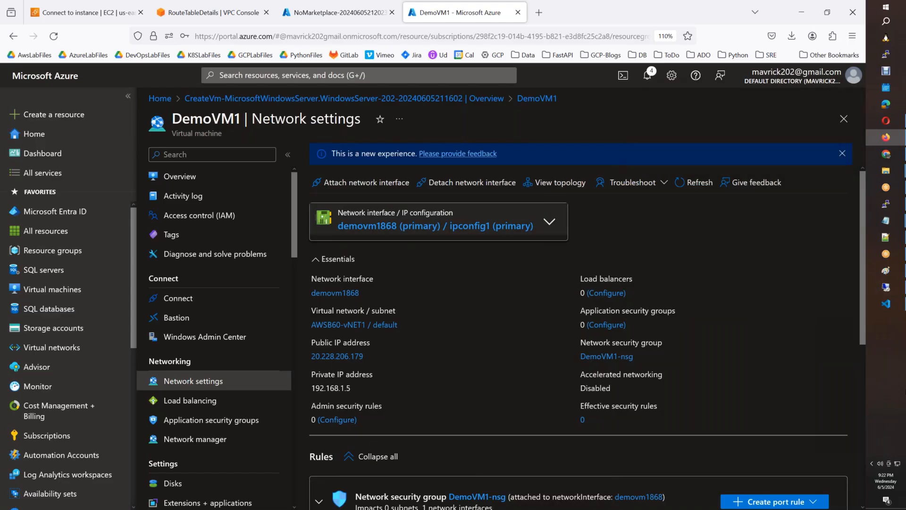
# Start a Remote Desktop (mstsc) connection to the VM's public IP 20.228.206.179.
pyautogui.press('super+r')
pyautogui.write('mstsc')
pyautogui.press('Return')
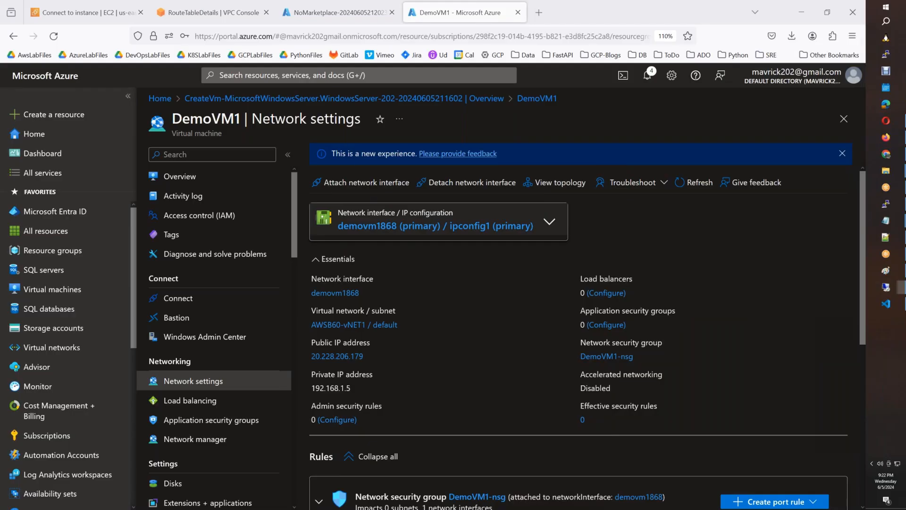
pyautogui.hotkey('ctrl', 'v')
pyautogui.press('Return')
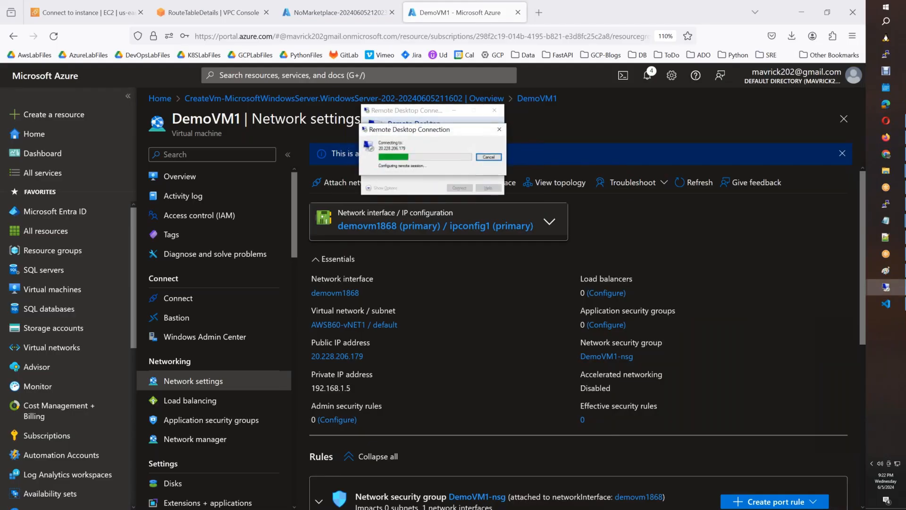
# Sign in with the VM's admin username and password.
pyautogui.write('adminsree')
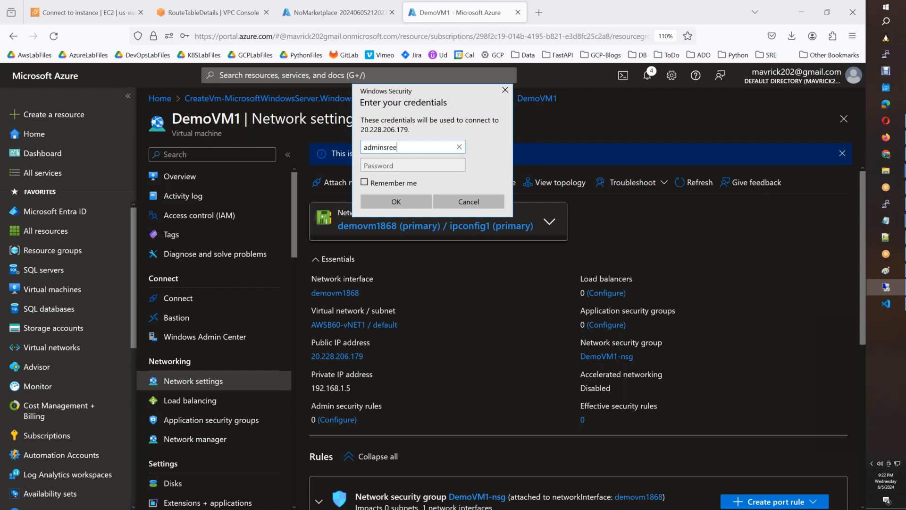
pyautogui.press('Tab')
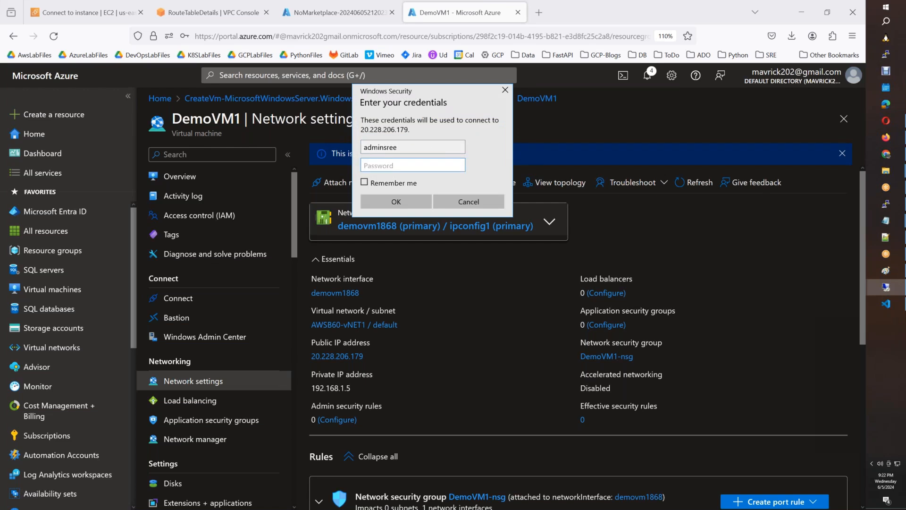
pyautogui.write('************')
pyautogui.press('Return')
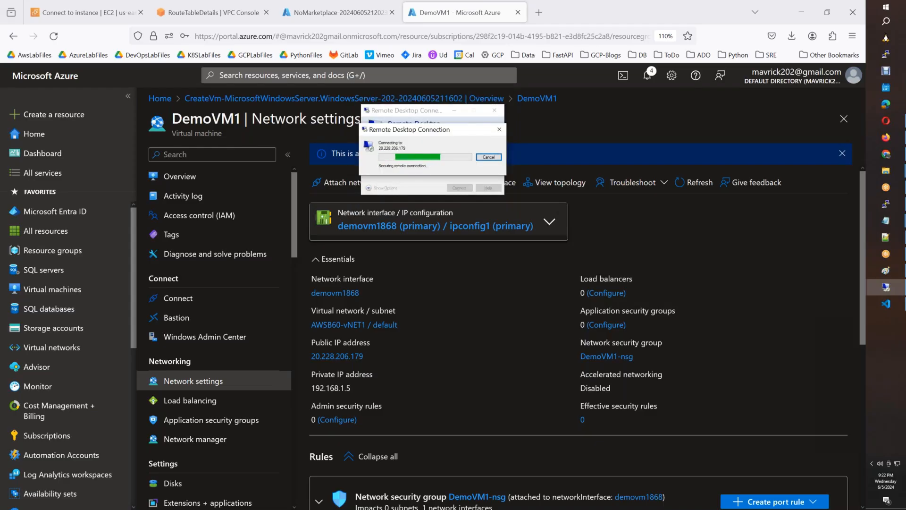
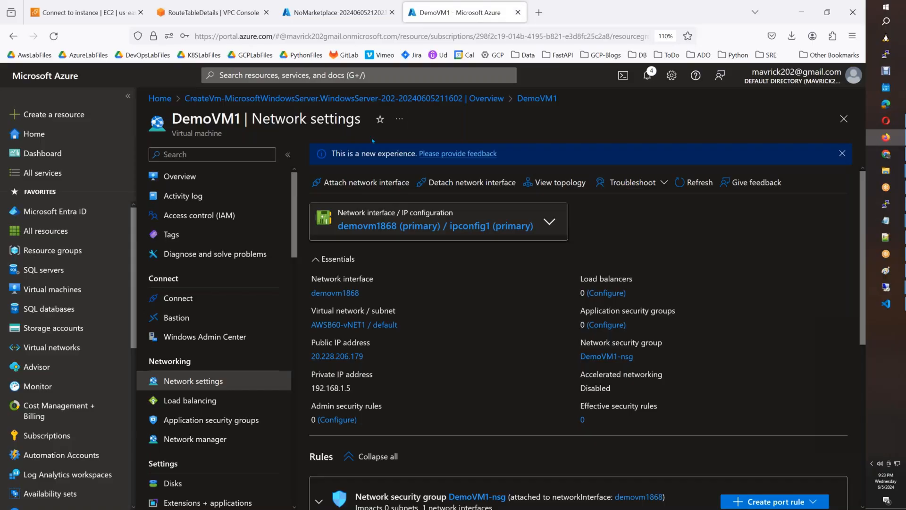
# Open VNG1's Connections list, which shows site-to-site connection T1 to LGW1.
pyautogui.click(340, 14)
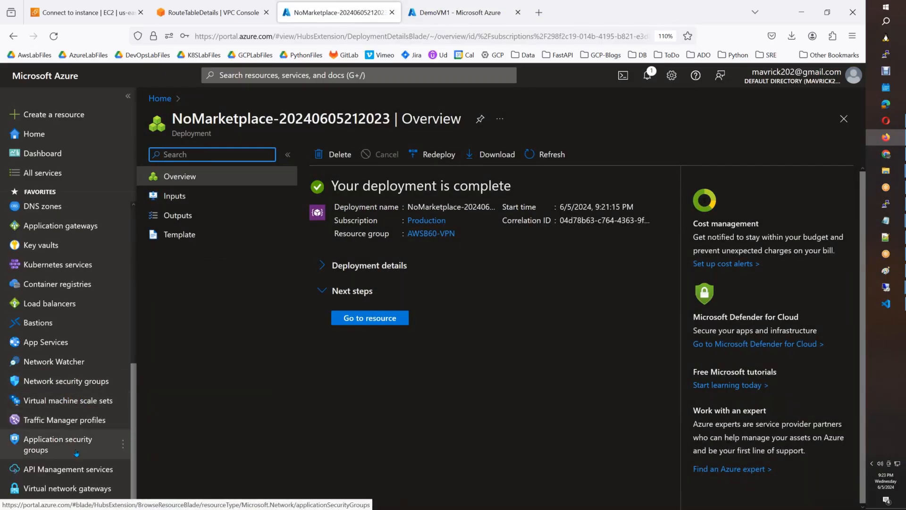
pyautogui.click(47, 489)
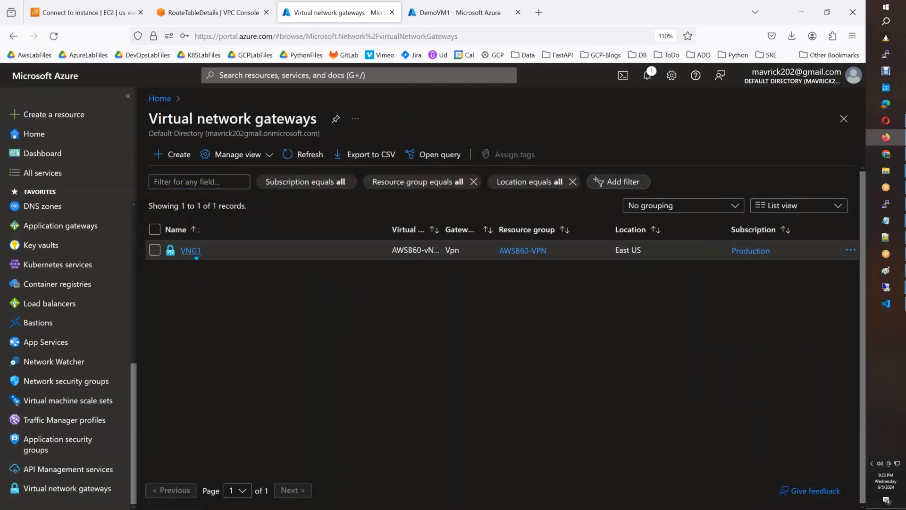
pyautogui.click(194, 252)
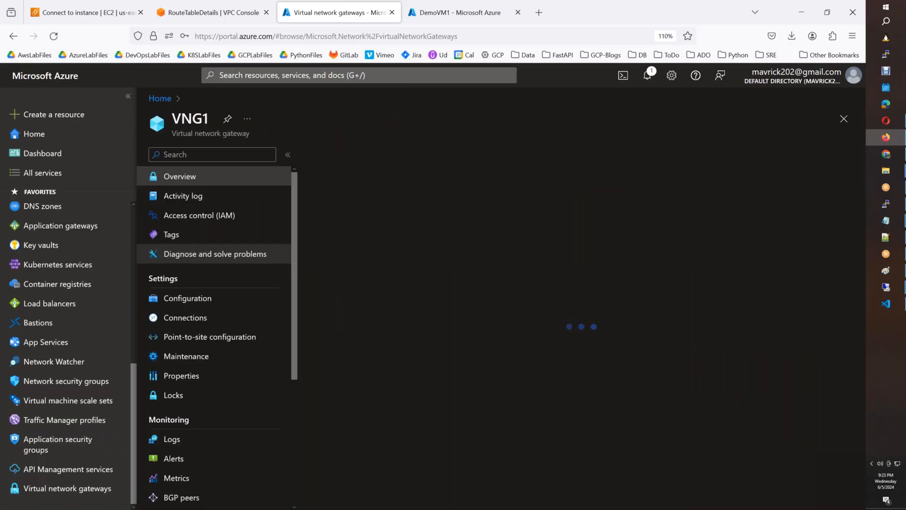
pyautogui.click(198, 318)
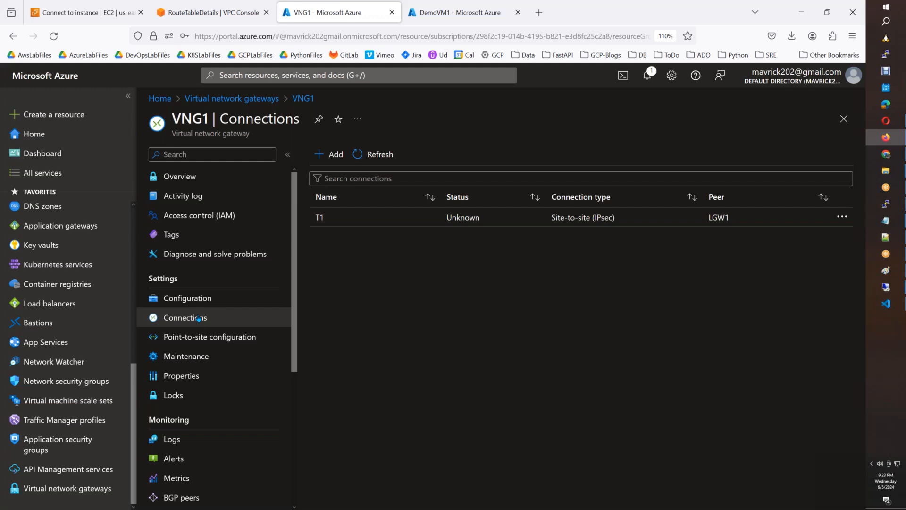
# Start a new Site-to-site (IPsec) connection for VNG1 named T2.
pyautogui.click(326, 154)
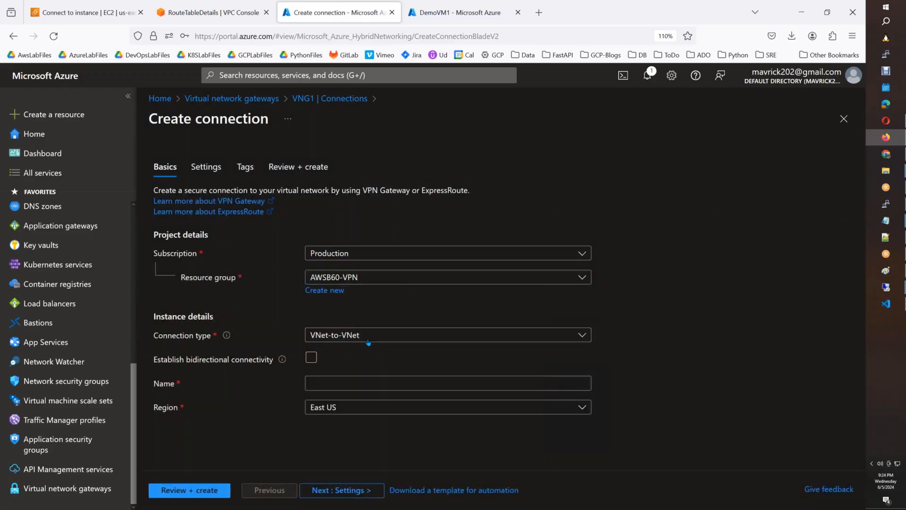
pyautogui.click(368, 340)
pyautogui.click(369, 372)
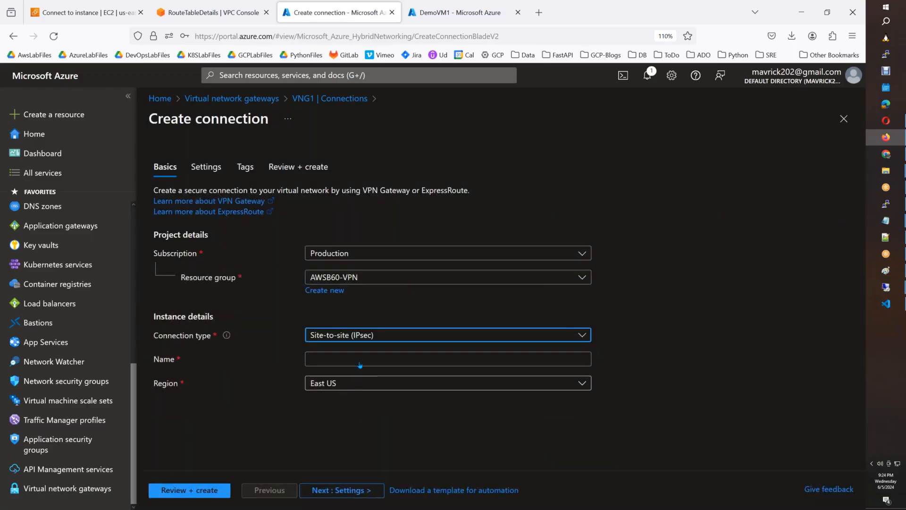
pyautogui.click(360, 364)
pyautogui.write('T2')
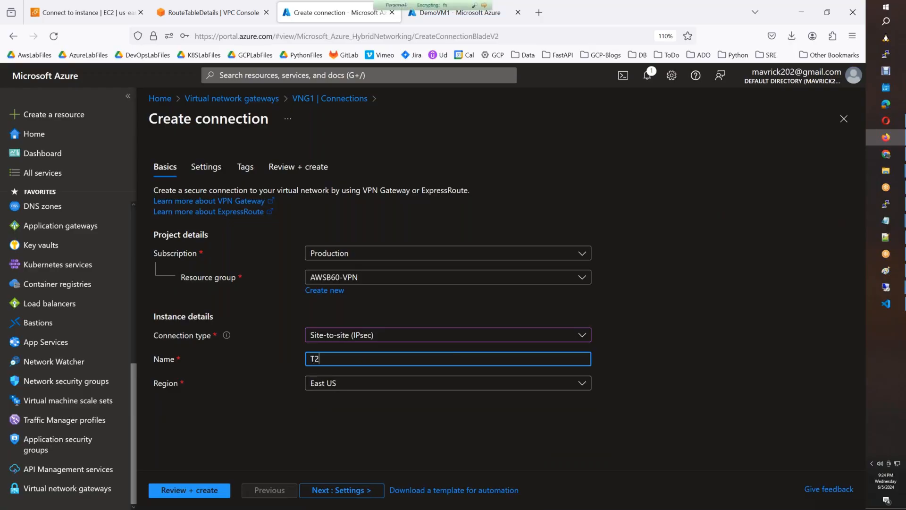
# Set VNG1 as the virtual network gateway and LGW2 as the local network gateway.
pyautogui.click(341, 490)
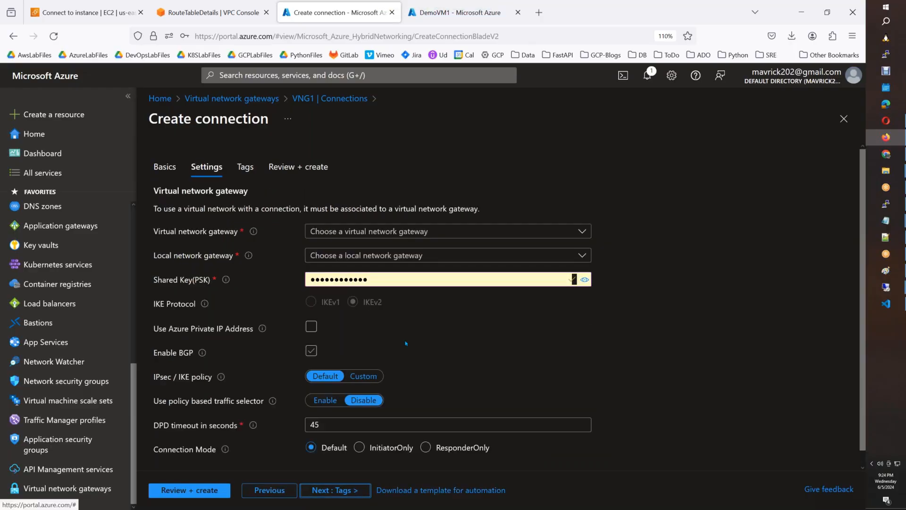
pyautogui.click(392, 231)
pyautogui.click(391, 272)
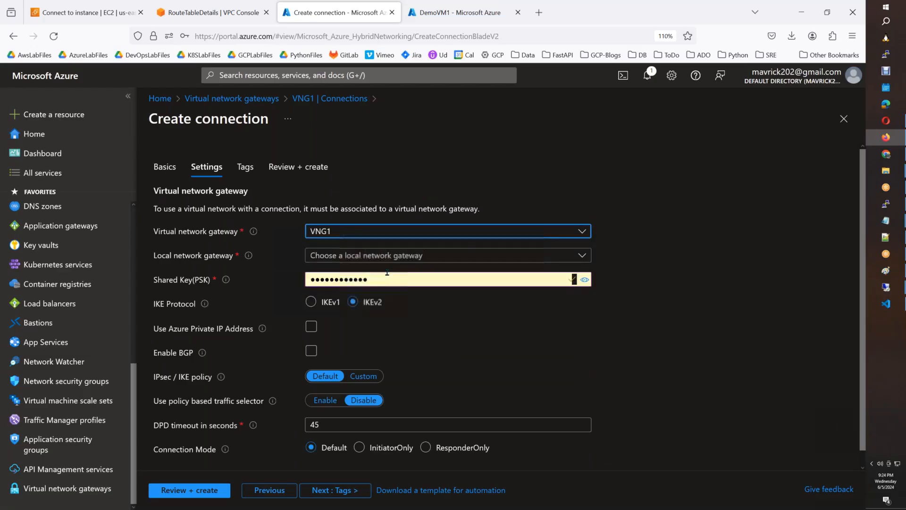
pyautogui.click(394, 264)
pyautogui.click(391, 309)
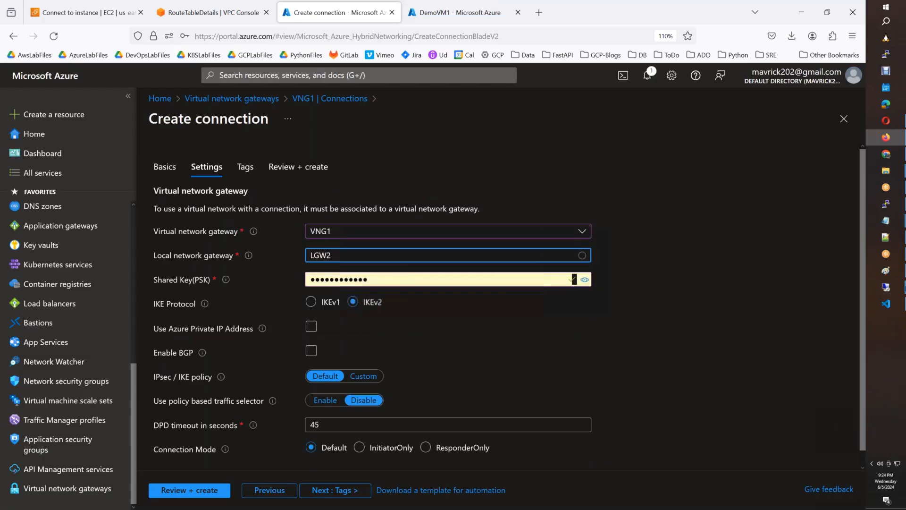
# Replace the autofilled shared key with the second tunnel's pre-shared key from the notes.
pyautogui.moveTo(886, 221)
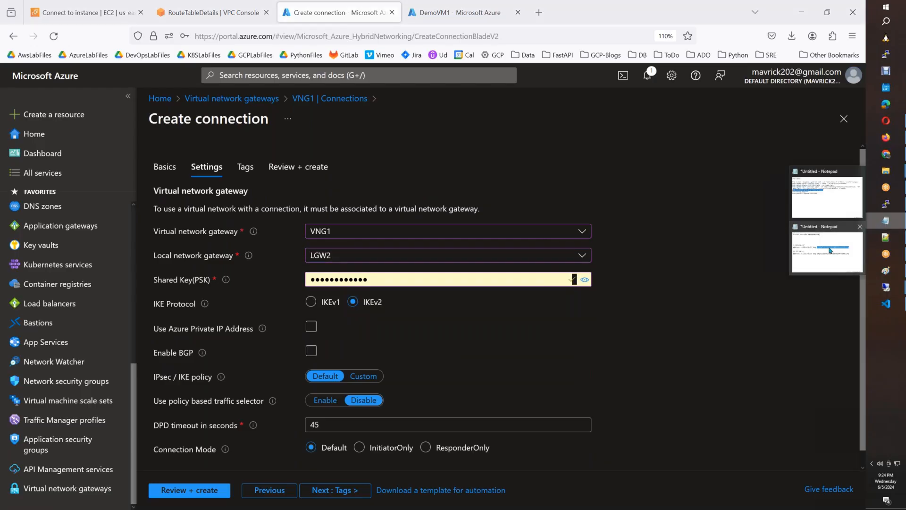
pyautogui.click(809, 264)
pyautogui.moveTo(570, 257); pyautogui.dragTo(274, 259)
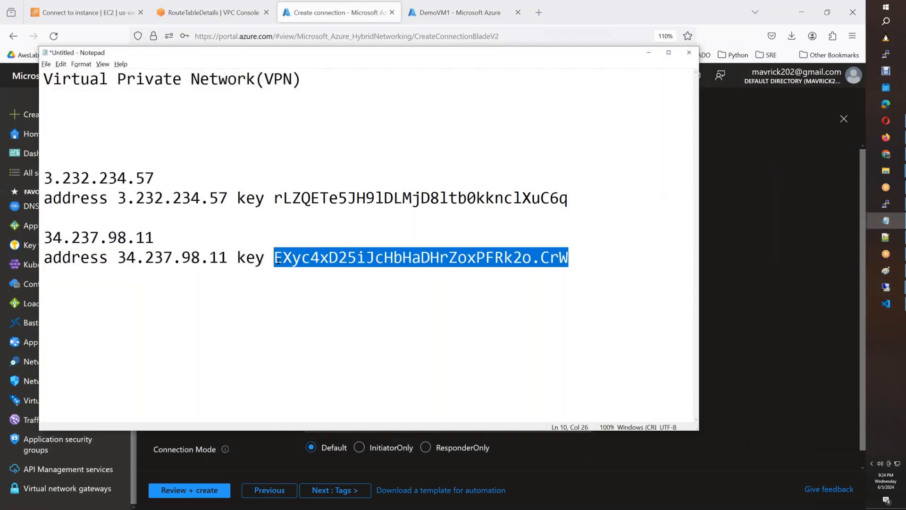
pyautogui.hotkey('alt', 'Tab')
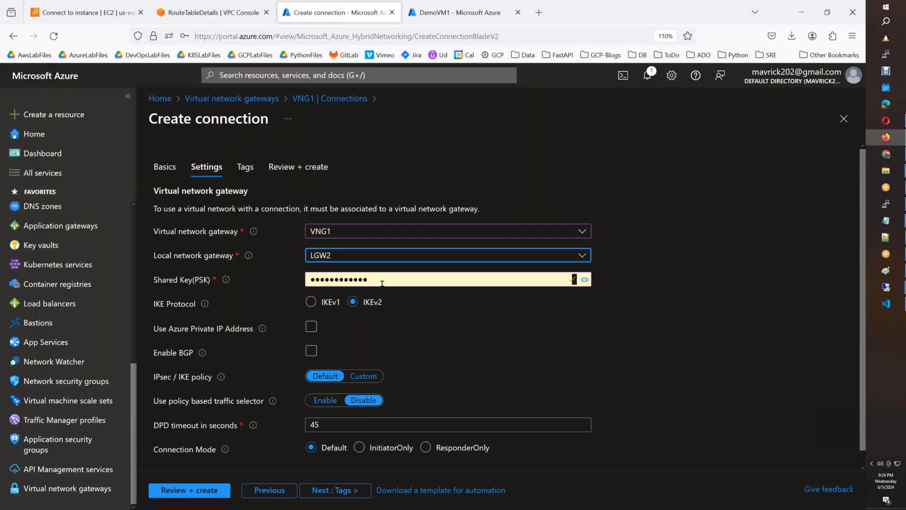
pyautogui.moveTo(382, 282); pyautogui.dragTo(298, 280)
pyautogui.hotkey('ctrl', 'v')
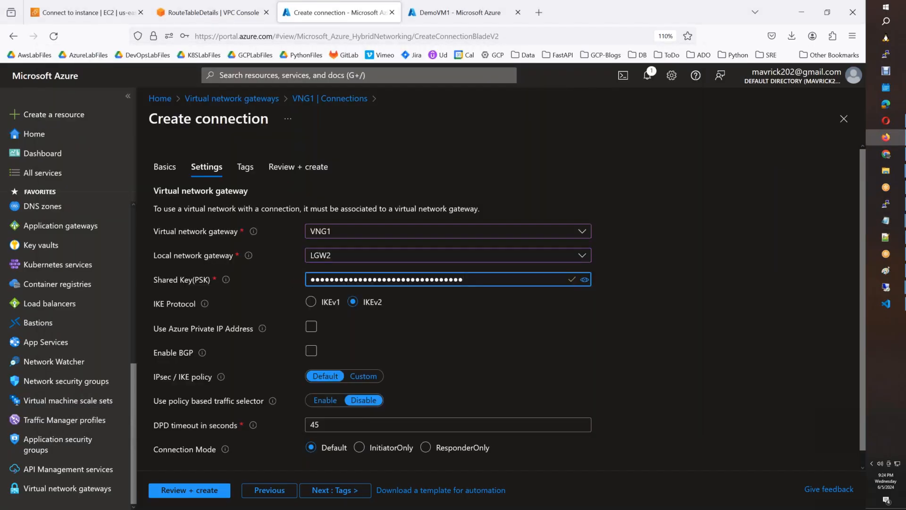
# Review and create the T2 connection.
pyautogui.scroll(-1, 415, 363)
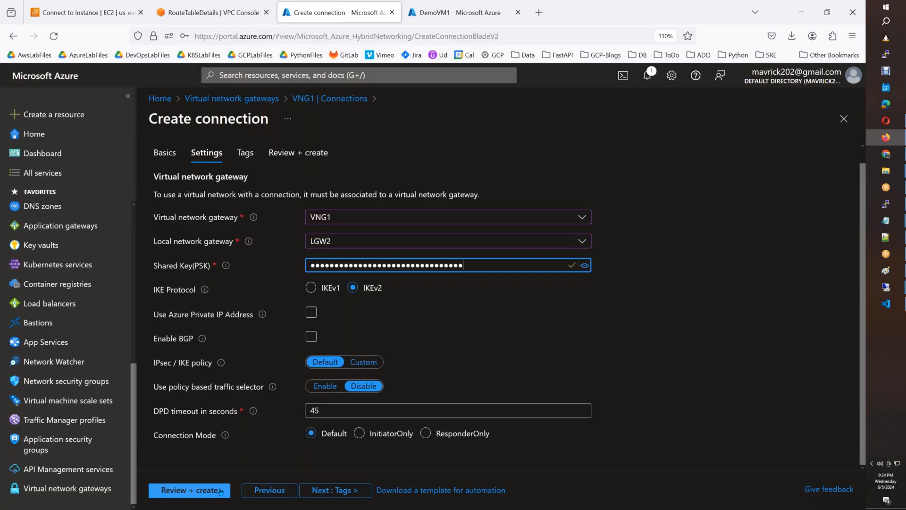
pyautogui.click(339, 491)
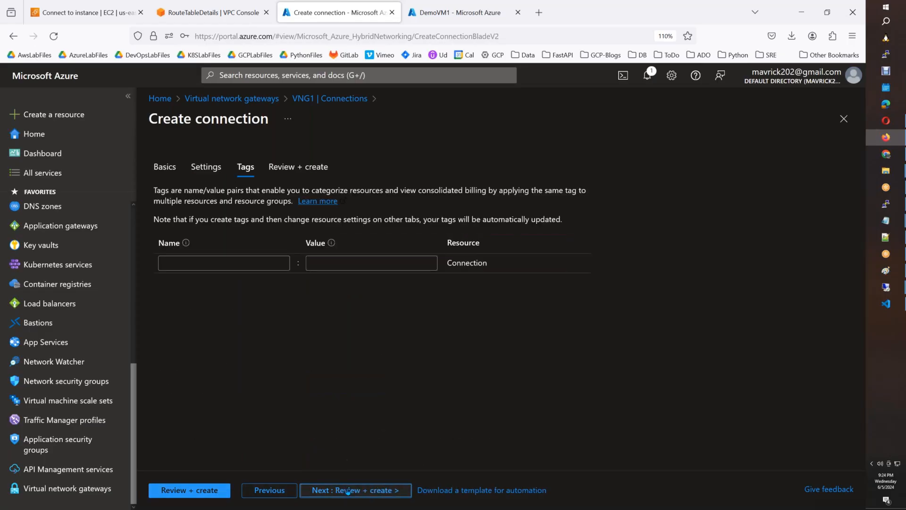
pyautogui.click(347, 490)
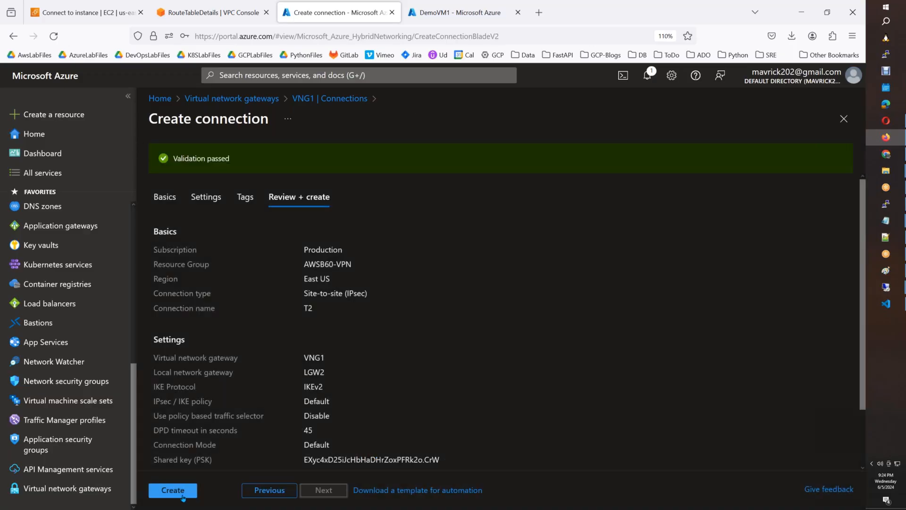
pyautogui.click(184, 497)
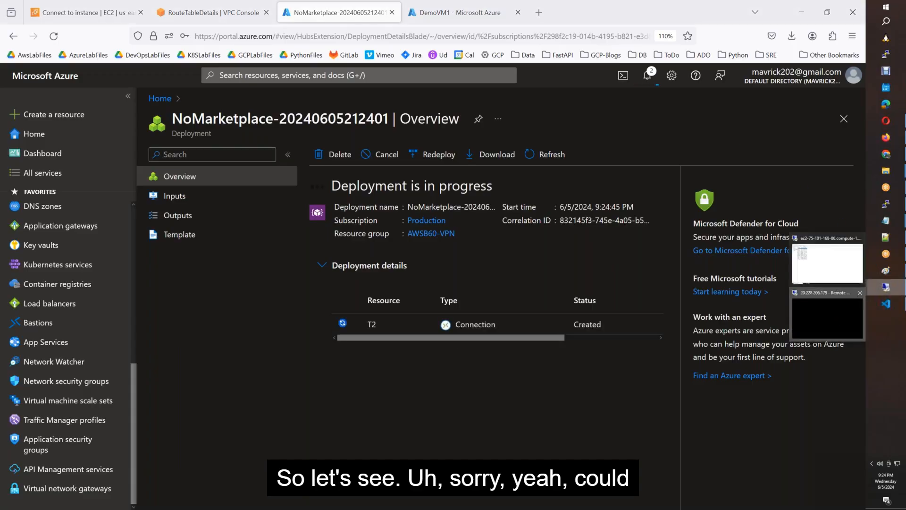
pyautogui.click(886, 286)
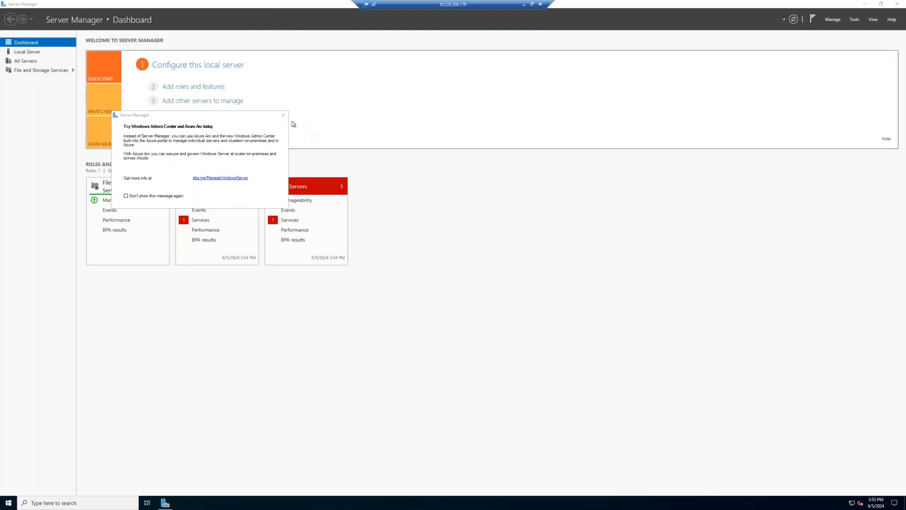
# Dismiss the Azure Arc popup and launch a maximized Windows PowerShell window.
pyautogui.click(283, 115)
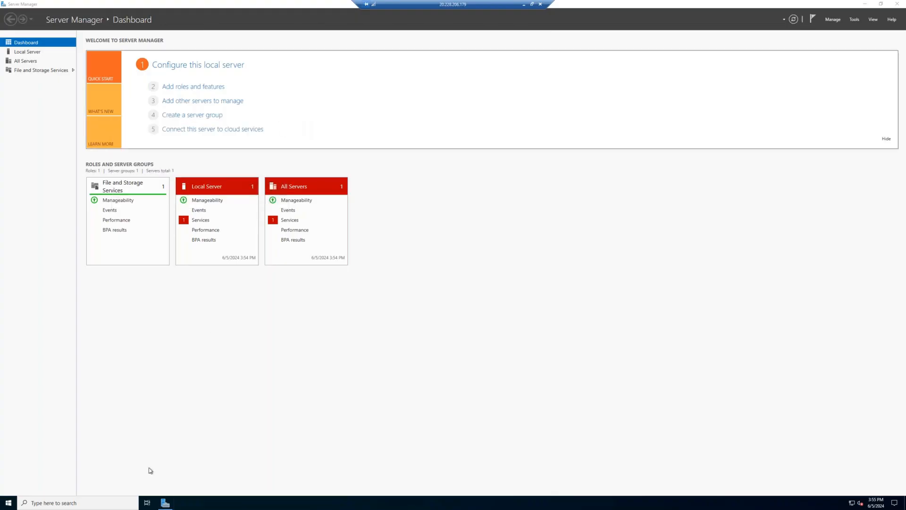
pyautogui.click(118, 504)
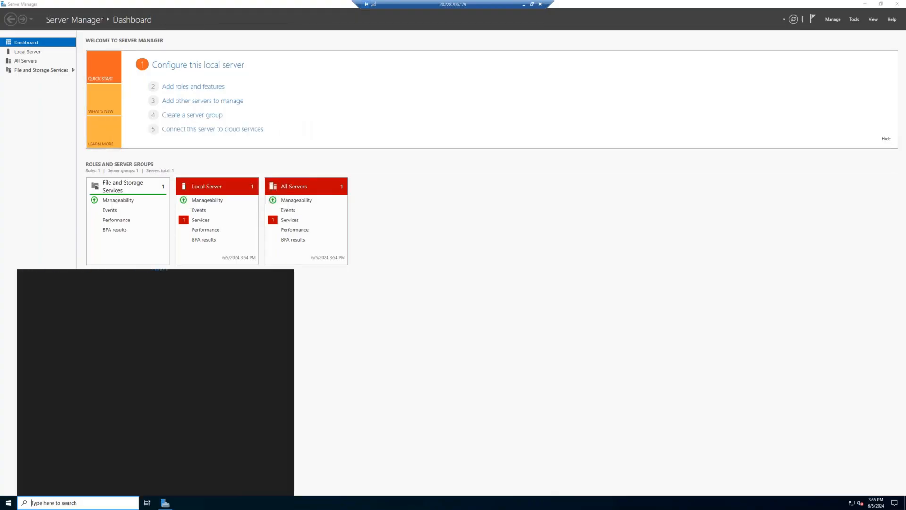
pyautogui.write('powershell')
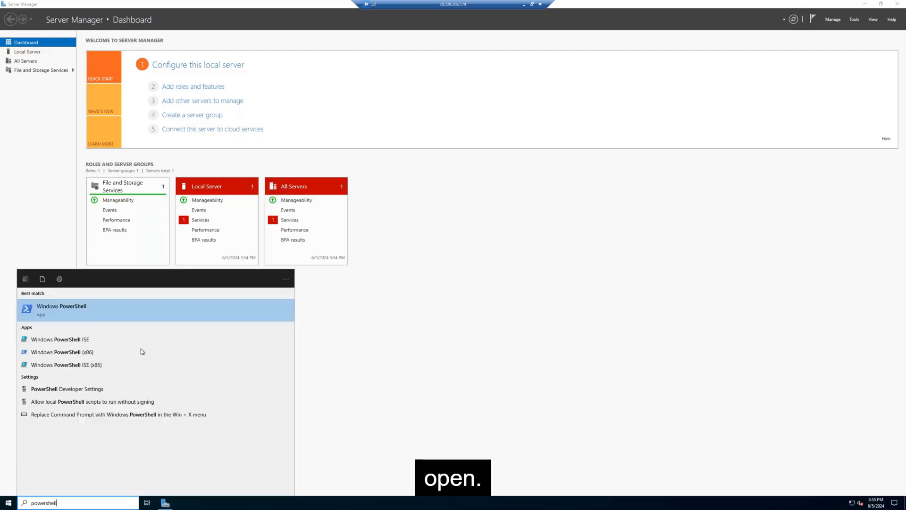
pyautogui.click(135, 316)
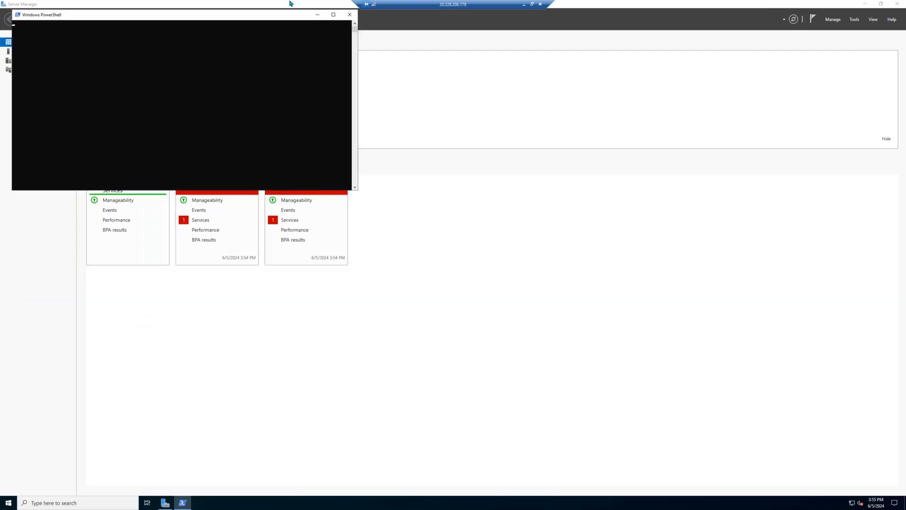
pyautogui.click(333, 15)
pyautogui.keyDown('ctrl'); pyautogui.scroll(10, 233, 153); pyautogui.keyUp('ctrl')
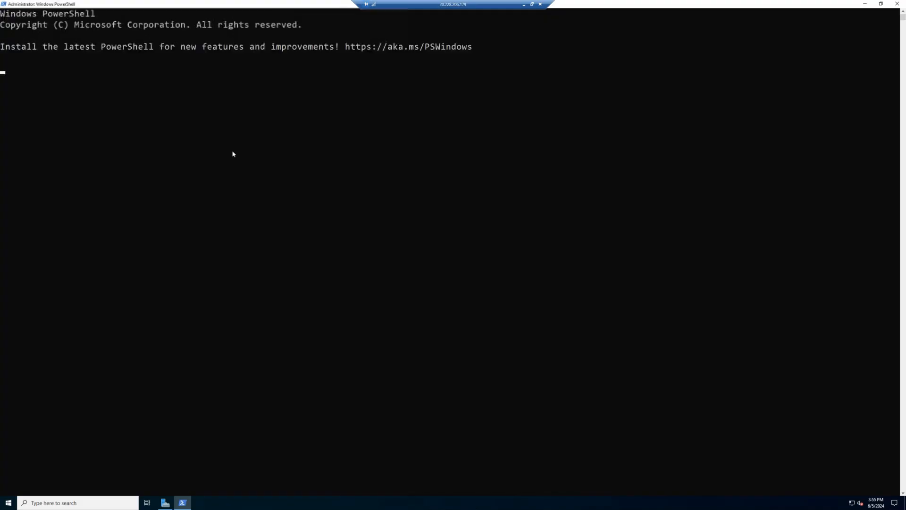
pyautogui.keyDown('ctrl'); pyautogui.scroll(1, 233, 153); pyautogui.keyUp('ctrl')
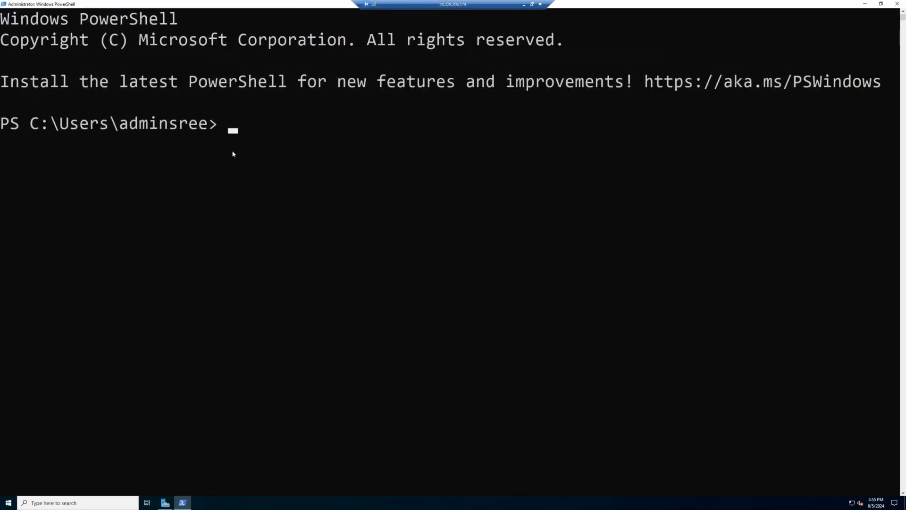
# Turn off Windows Defender Firewall for private and public networks via firewall.cpl.
pyautogui.write('firewall.cpl')
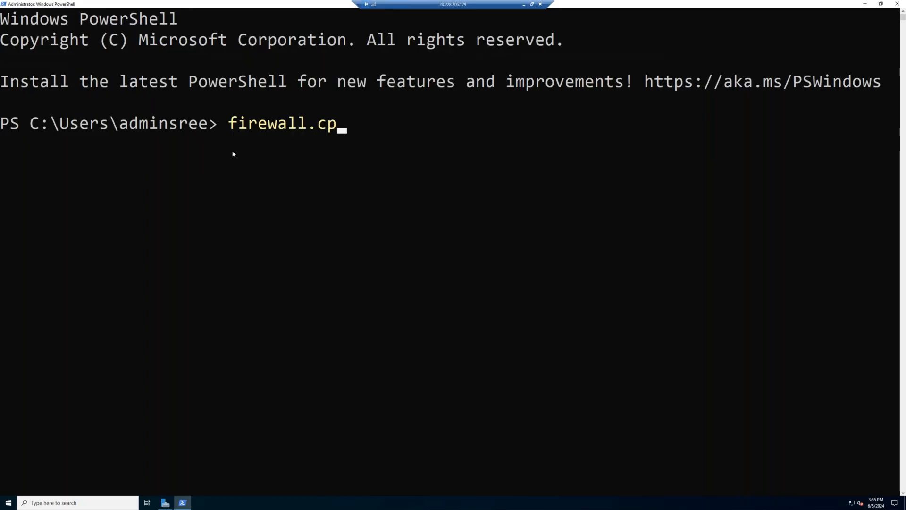
pyautogui.press('Return')
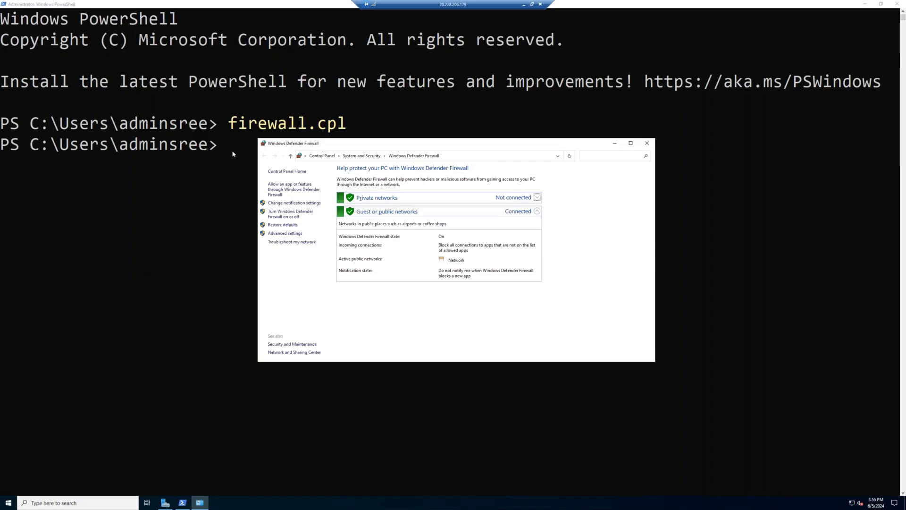
pyautogui.click(302, 214)
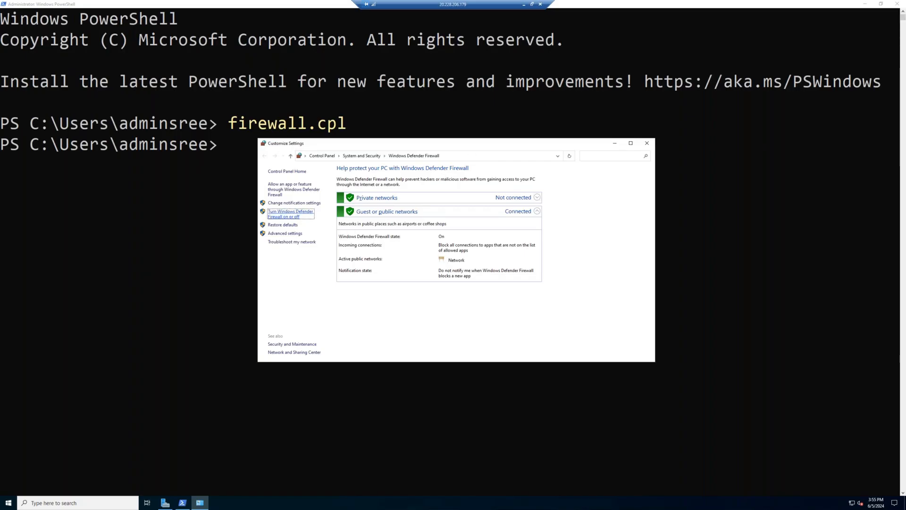
pyautogui.click(390, 225)
pyautogui.click(391, 266)
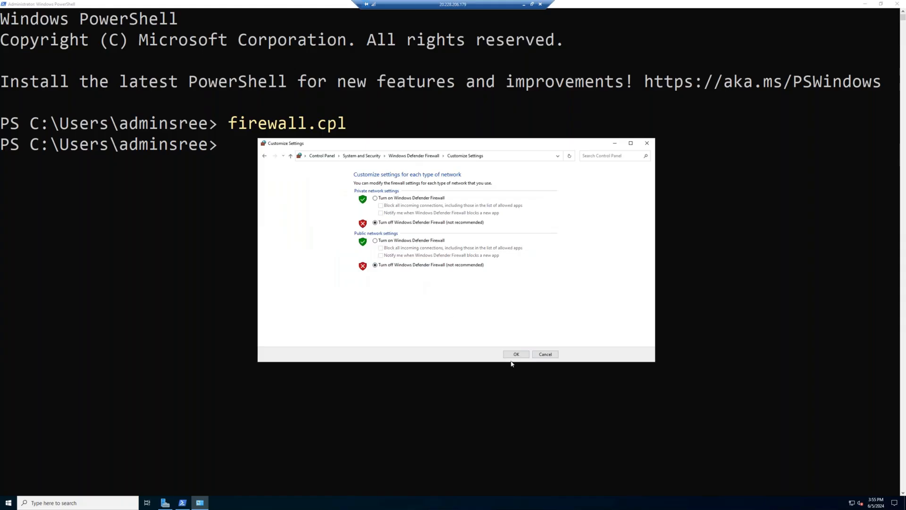
pyautogui.click(515, 355)
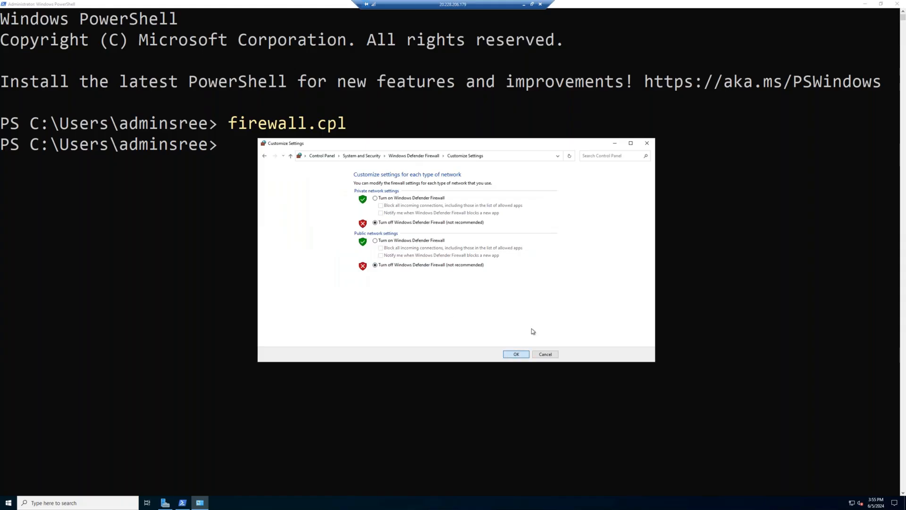
pyautogui.click(648, 143)
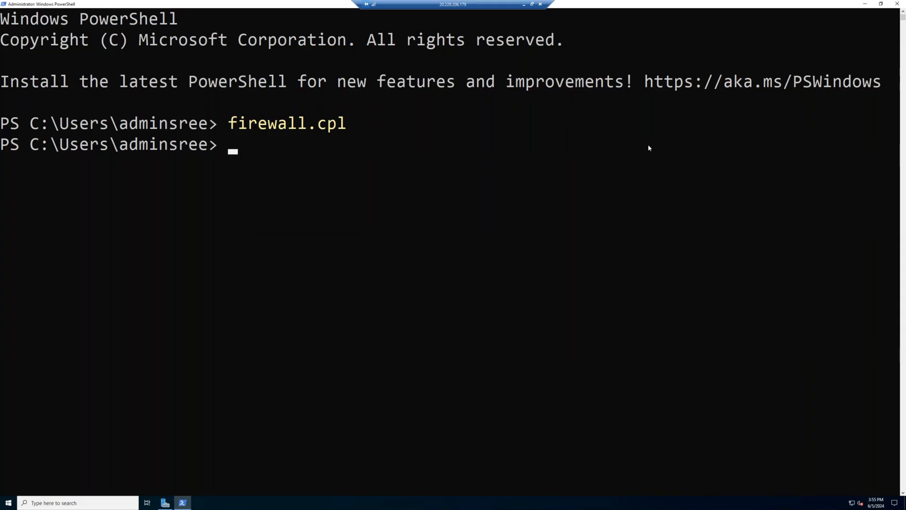
# Run ipconfig /all to confirm IPv4 192.168.1.5 and copy the DHCP server address.
pyautogui.write('ipconfig /al')
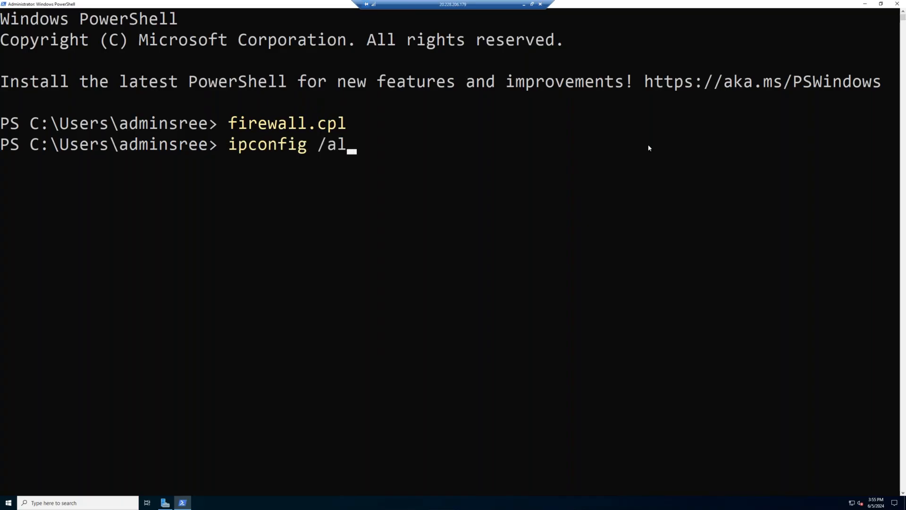
pyautogui.write('l')
pyautogui.press('Return')
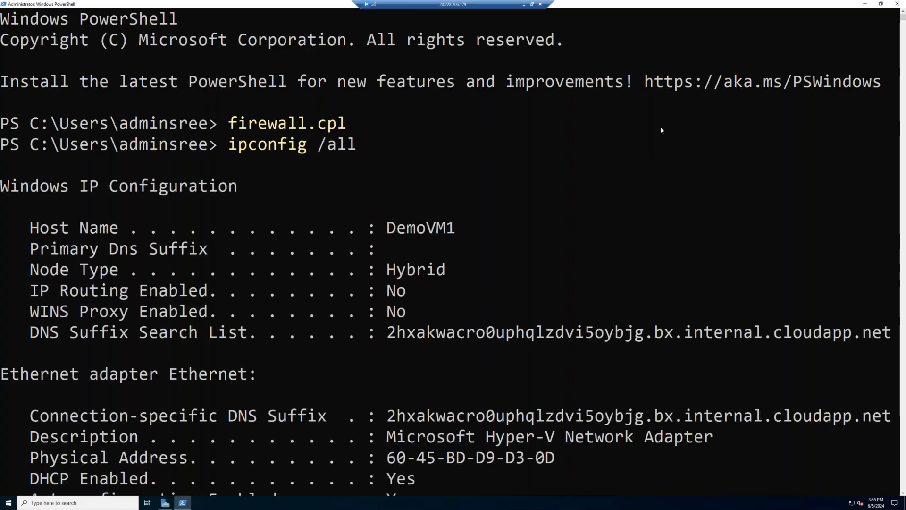
pyautogui.scroll(-8, 661, 126)
pyautogui.scroll(2, 596, 170)
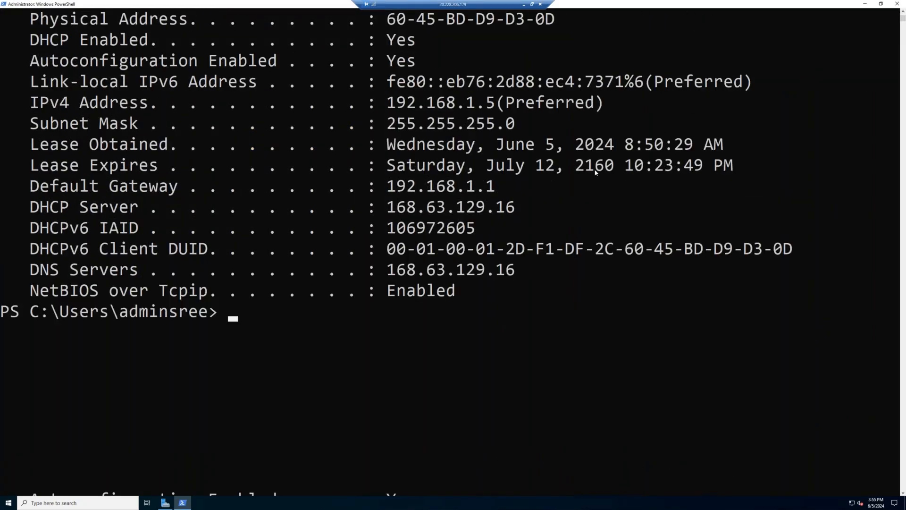
pyautogui.moveTo(516, 274); pyautogui.dragTo(390, 276)
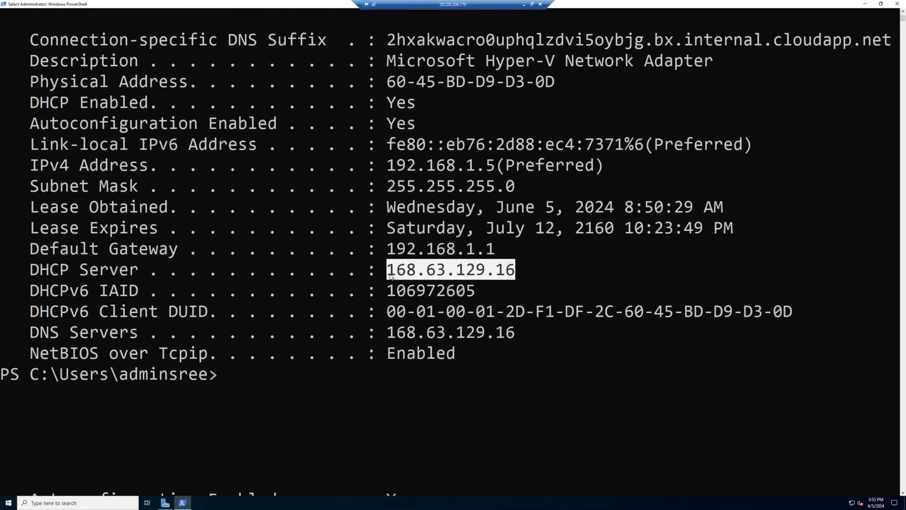
pyautogui.hotkey('ctrl', 'c')
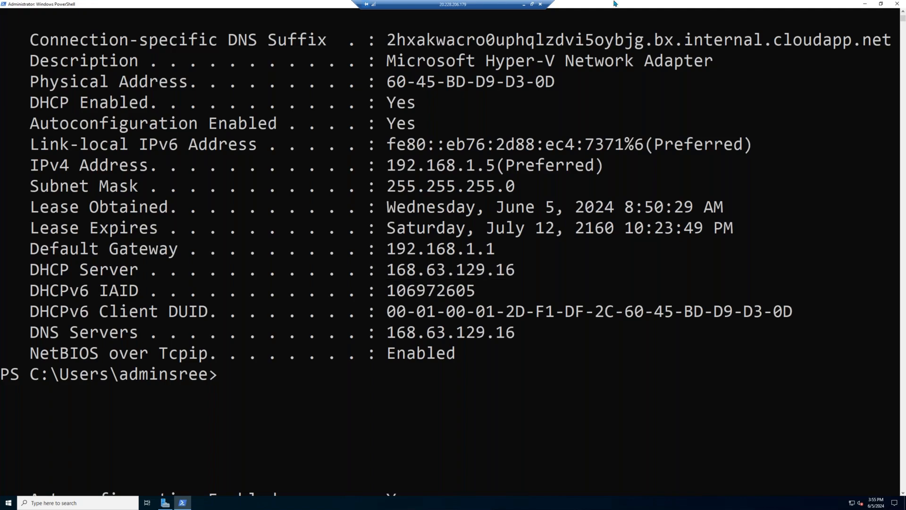
# Open the DNS servers settings of DemoVM1's network interface demovm1868.
pyautogui.click(525, 6)
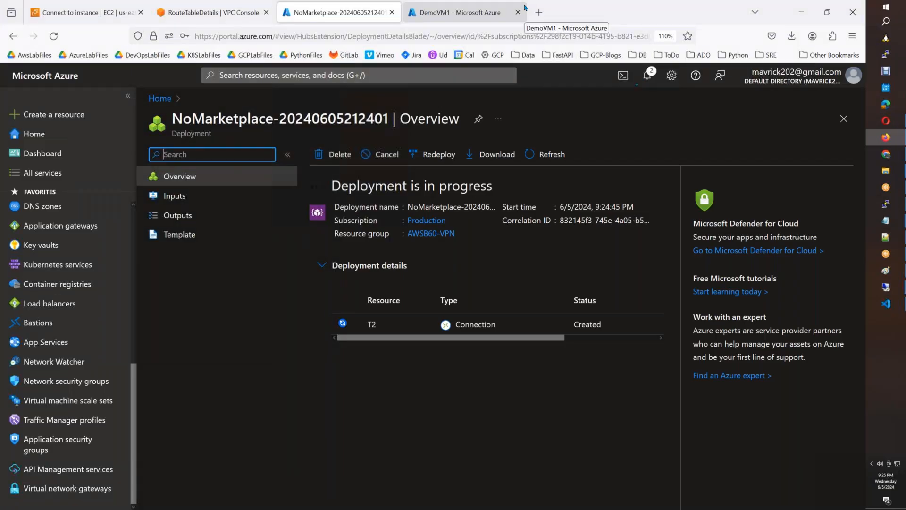
pyautogui.click(498, 12)
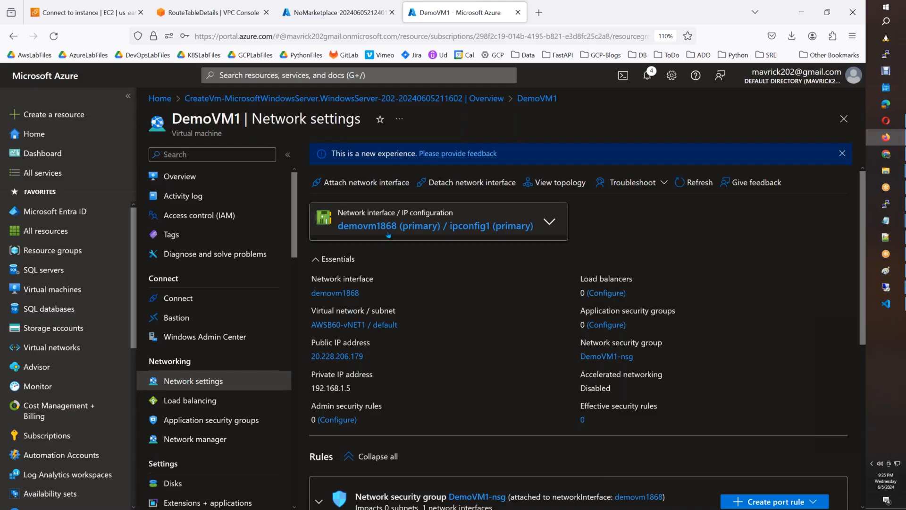
pyautogui.click(457, 231)
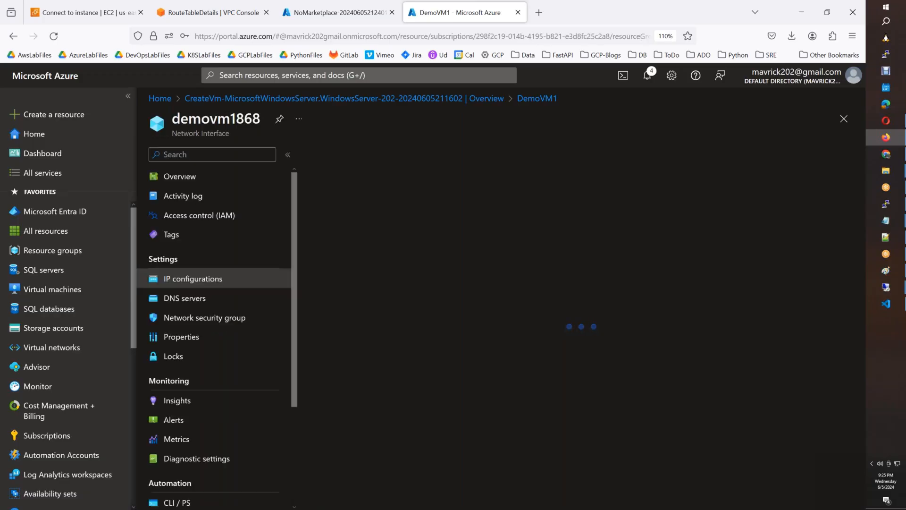
pyautogui.click(209, 300)
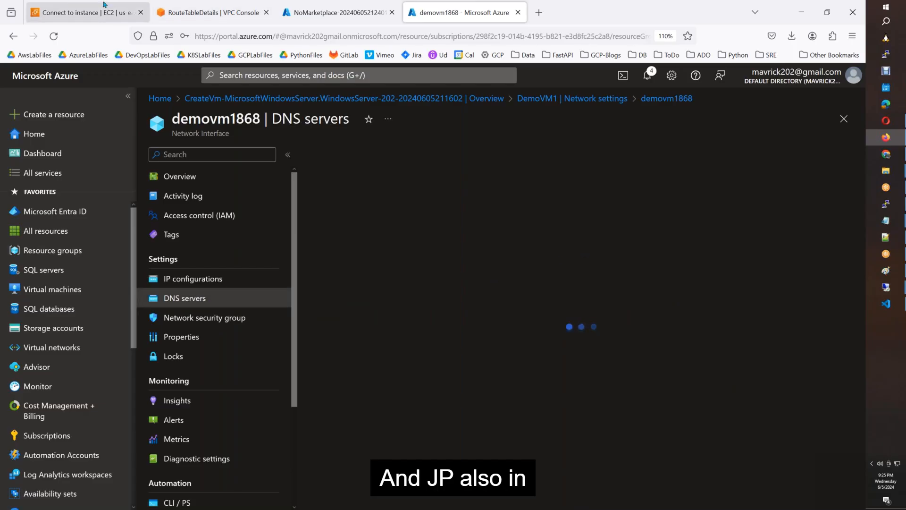
# Check the Windows_AD_Server instance summary in the AWS EC2 console.
pyautogui.click(67, 17)
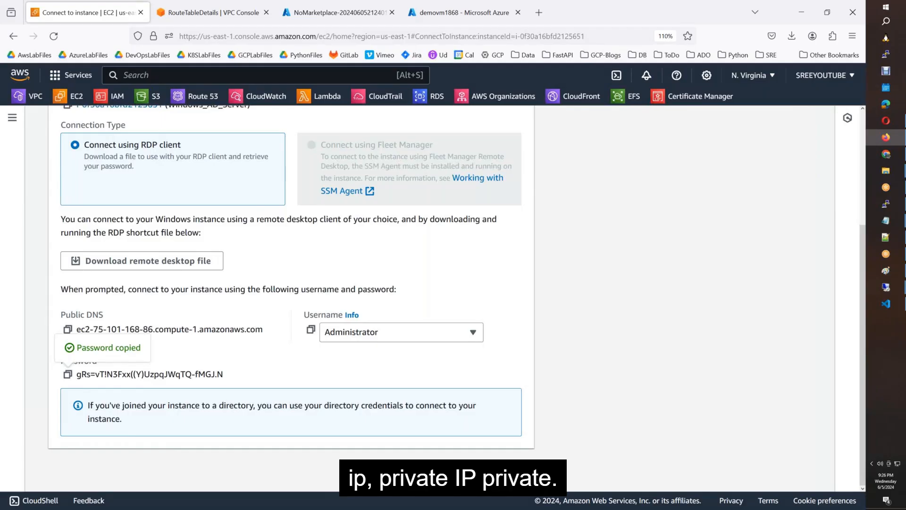
pyautogui.scroll(4, 212, 142)
pyautogui.click(211, 128)
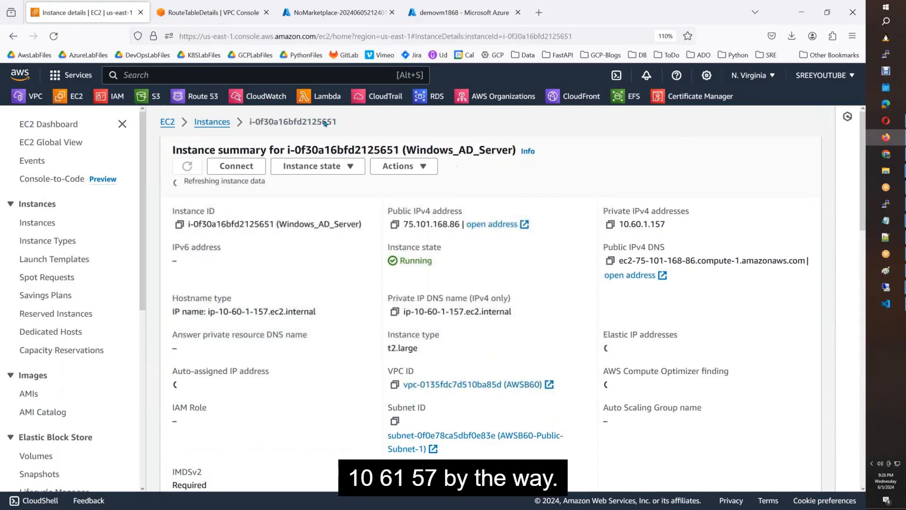
# Return to demovm1868's DNS servers page through DemoVM1's network settings.
pyautogui.click(337, 12)
pyautogui.click(460, 12)
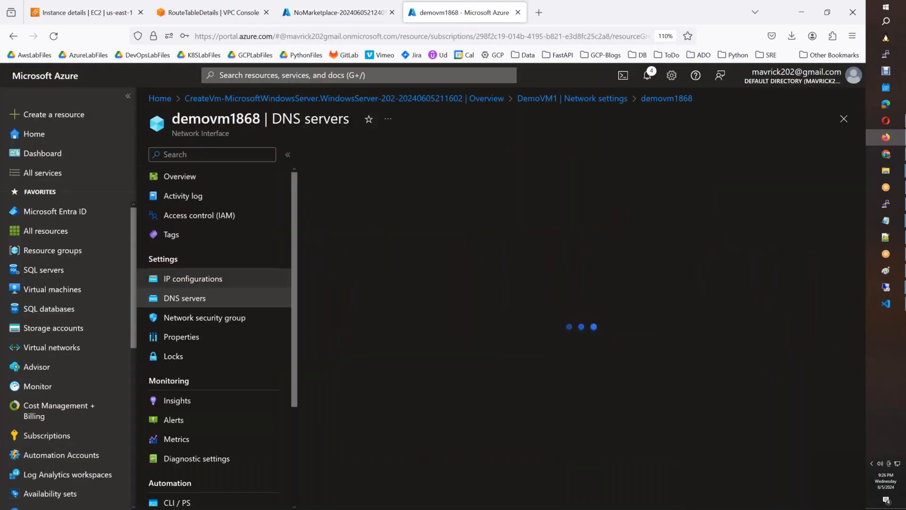
pyautogui.click(592, 101)
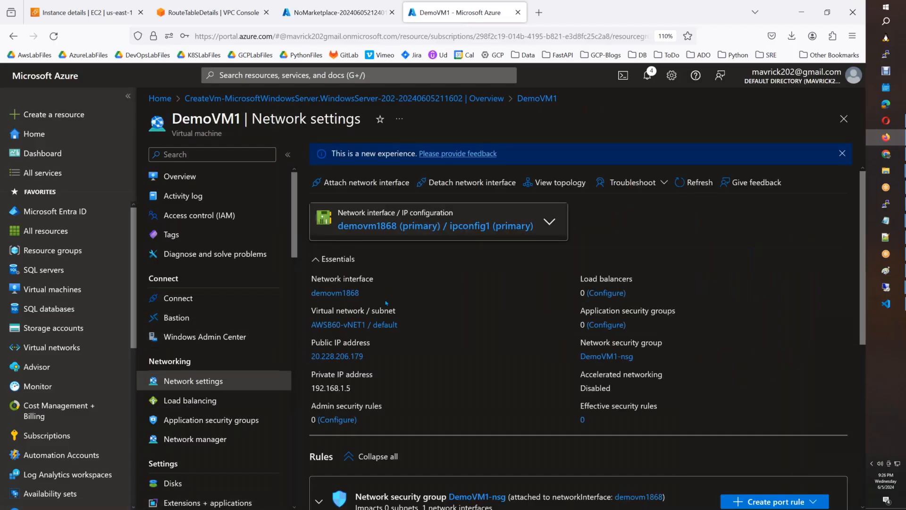
pyautogui.click(382, 231)
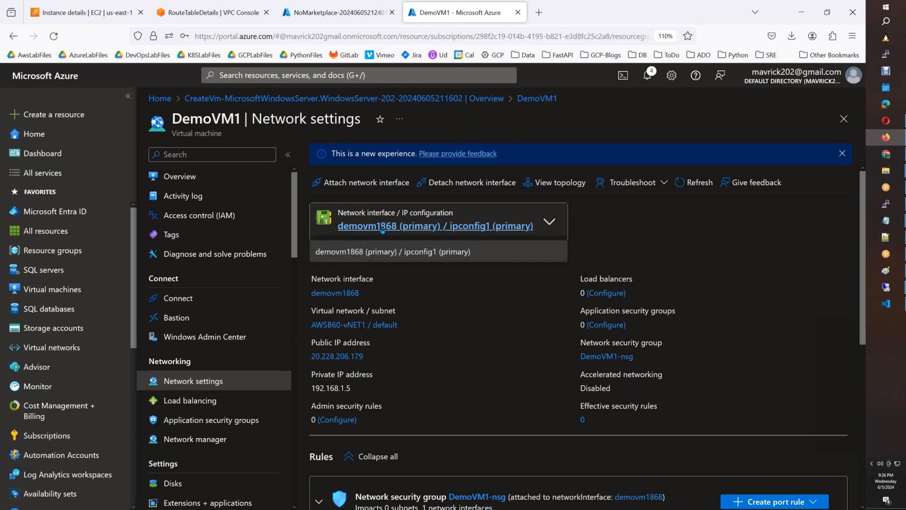
pyautogui.click(471, 227)
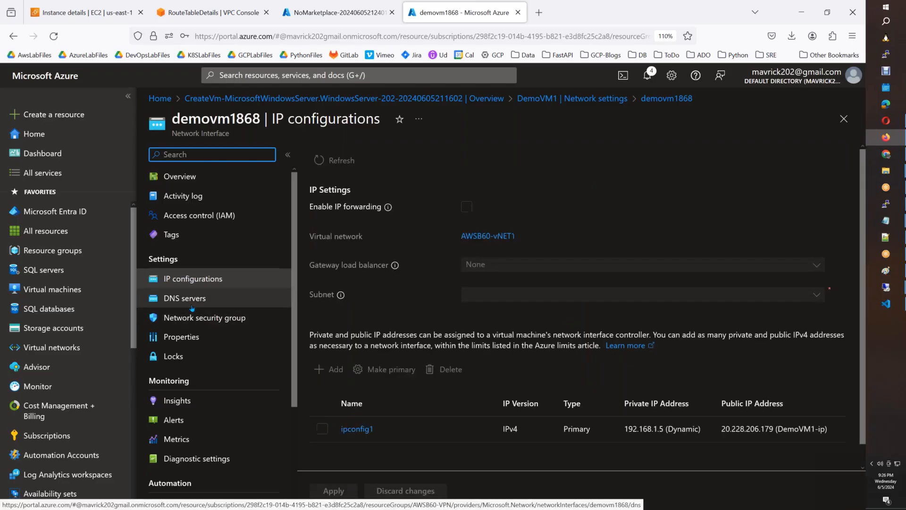
pyautogui.click(192, 299)
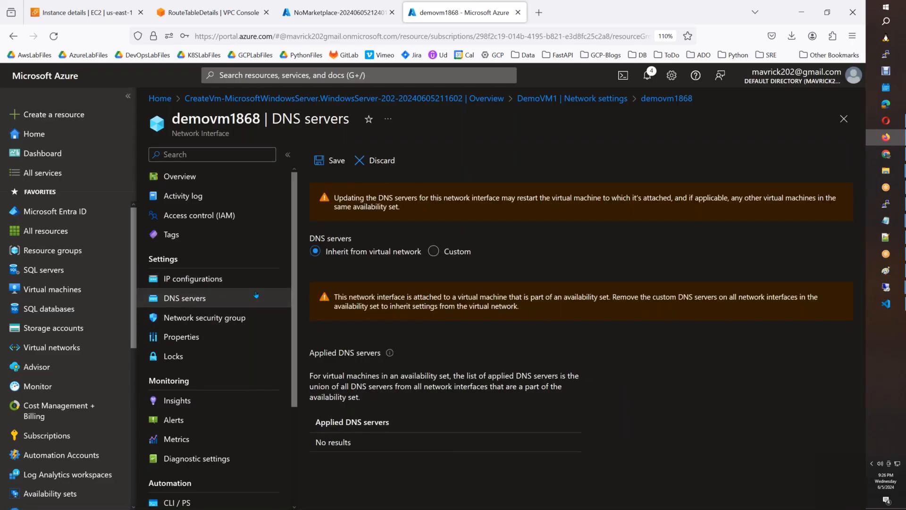
# Switch to custom DNS and enter the AWS server's private IP 10.60.1.157.
pyautogui.click(434, 253)
pyautogui.click(367, 303)
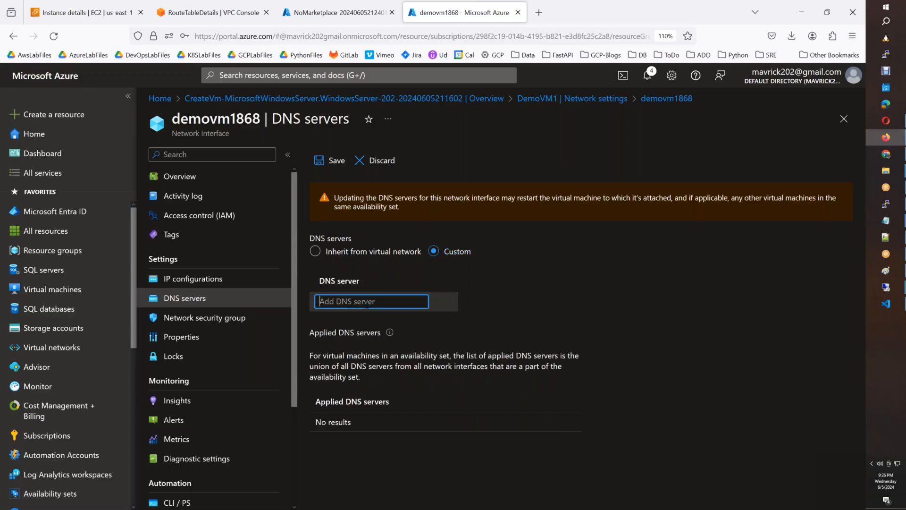
pyautogui.write('10.')
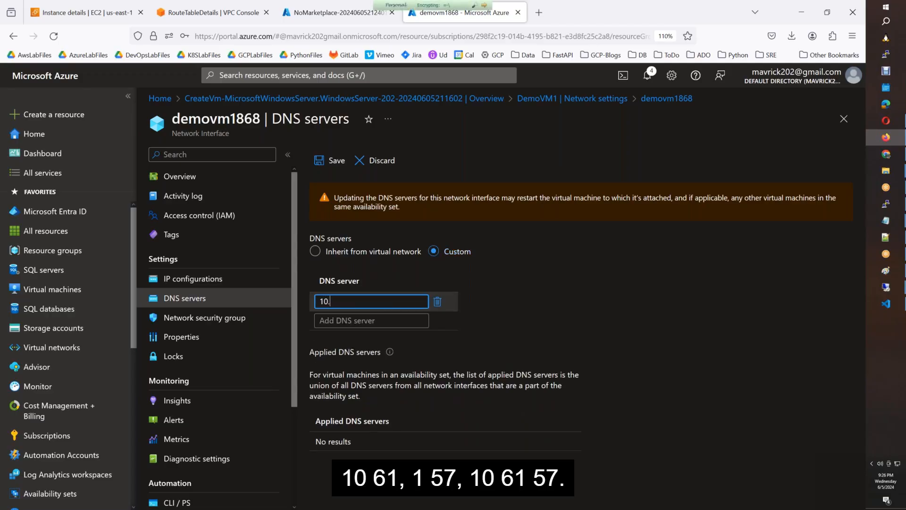
pyautogui.write('60.1.157')
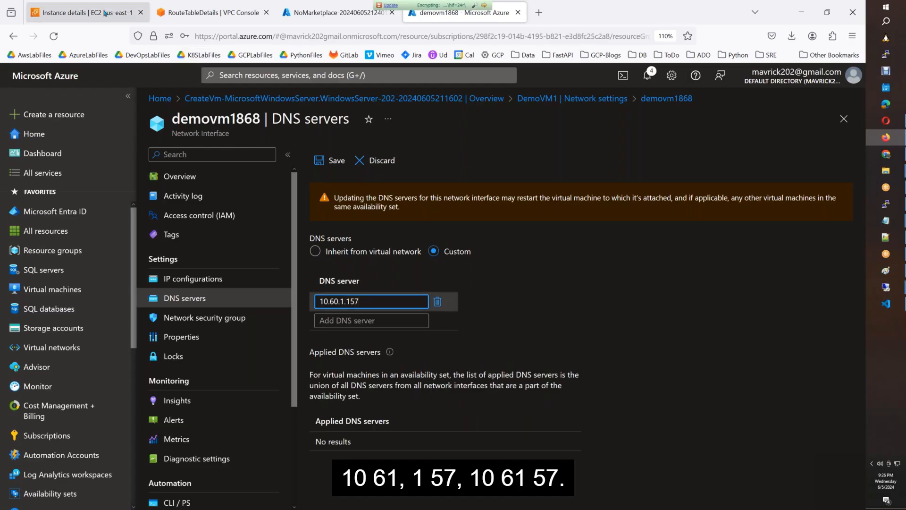
pyautogui.click(80, 12)
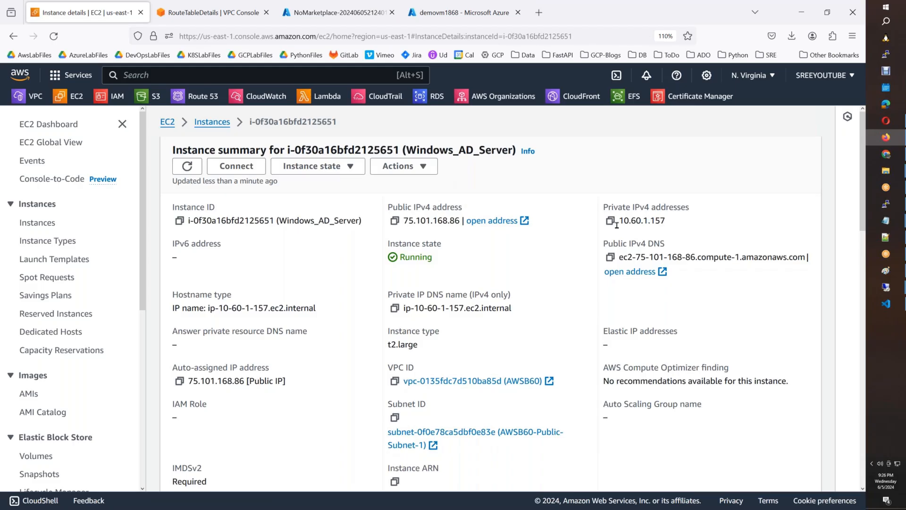
pyautogui.click(488, 21)
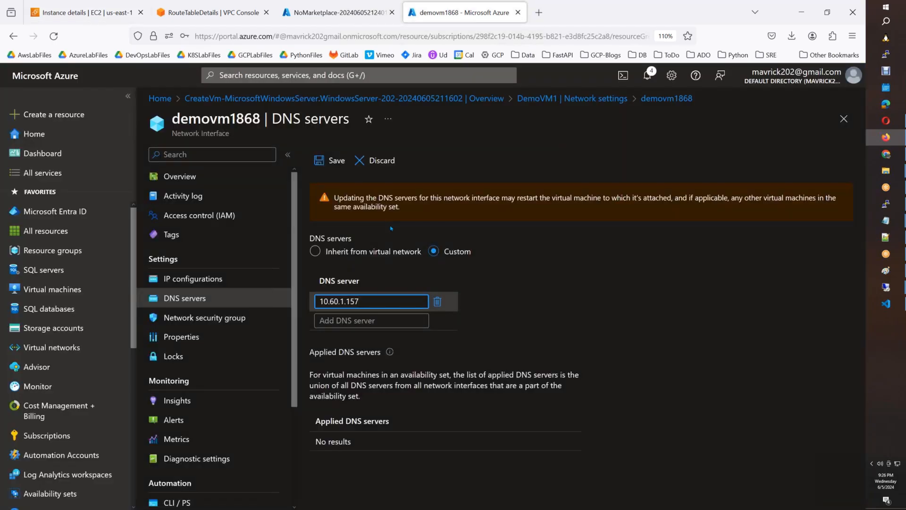
# Add 8.8.8.8 and 168.63.129.16 as further DNS servers and save.
pyautogui.click(356, 320)
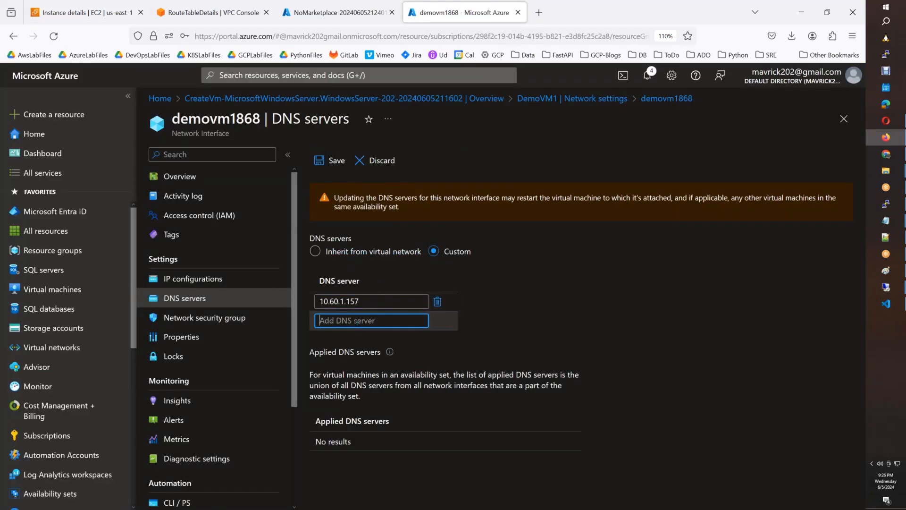
pyautogui.write('8.8.8.8')
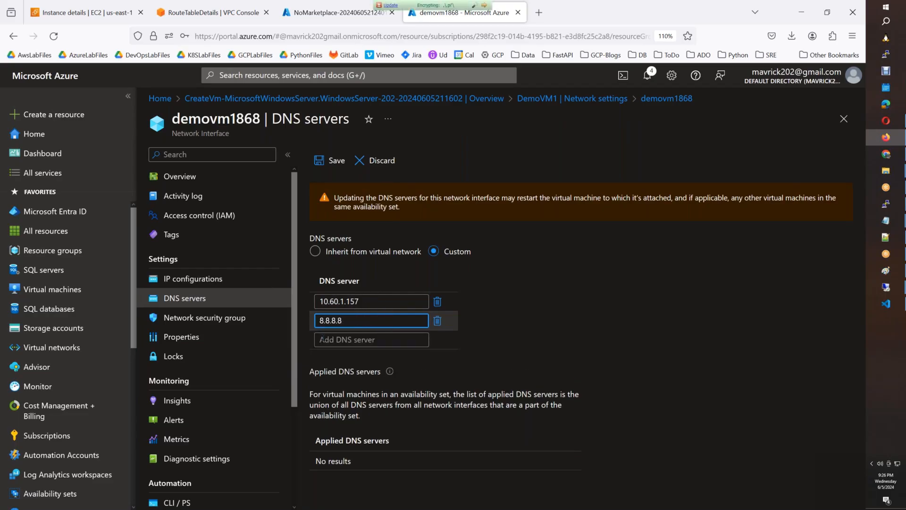
pyautogui.click(322, 339)
pyautogui.hotkey('ctrl', 'v')
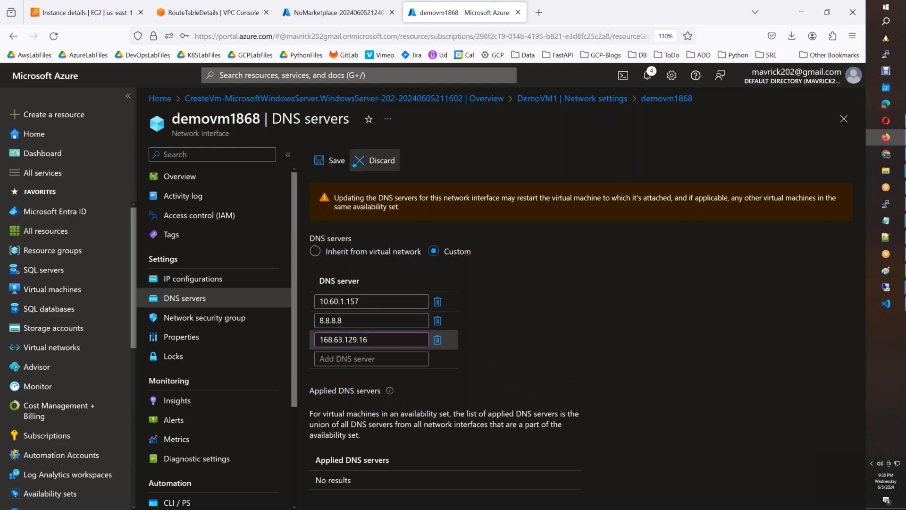
pyautogui.click(329, 160)
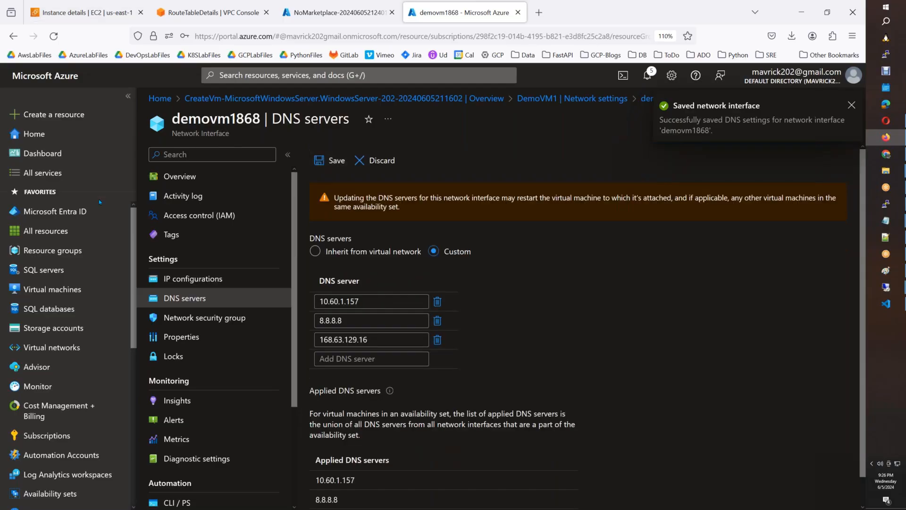
pyautogui.click(232, 298)
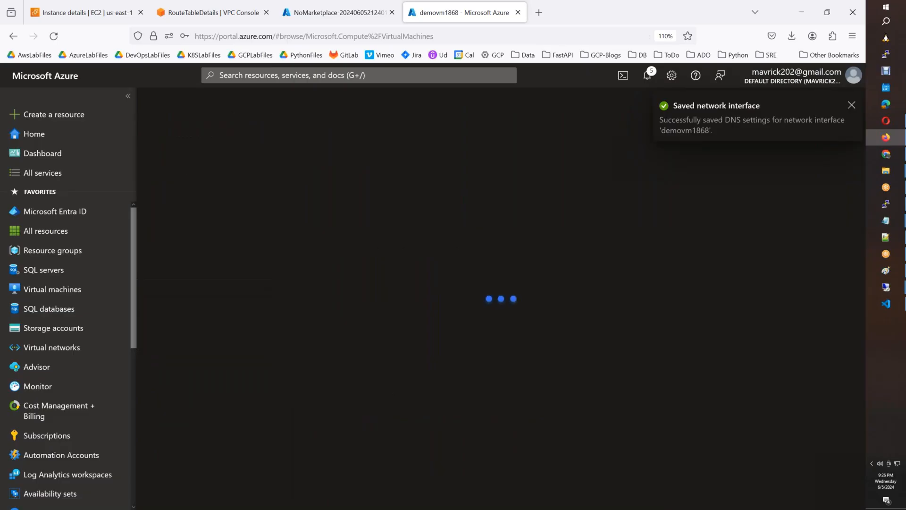
# Restart the DemoVM1 virtual machine, confirming the restart prompt.
pyautogui.click(198, 250)
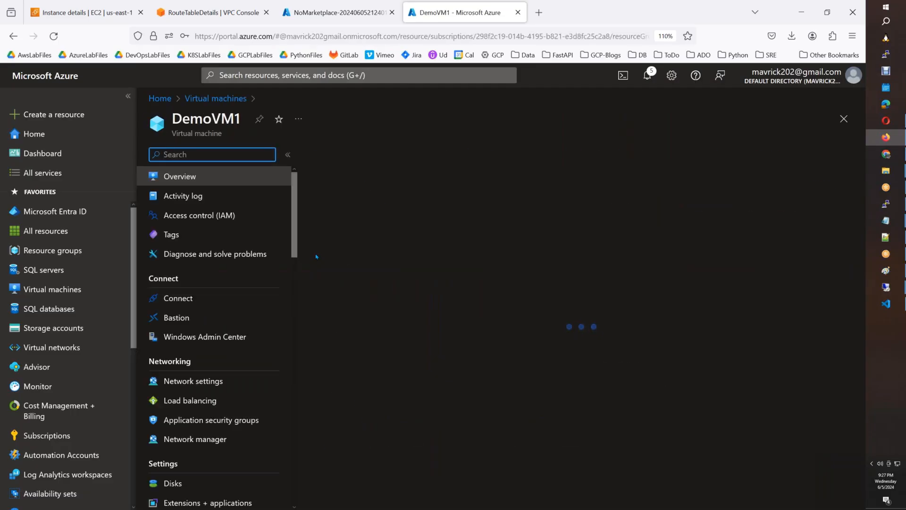
pyautogui.click(435, 154)
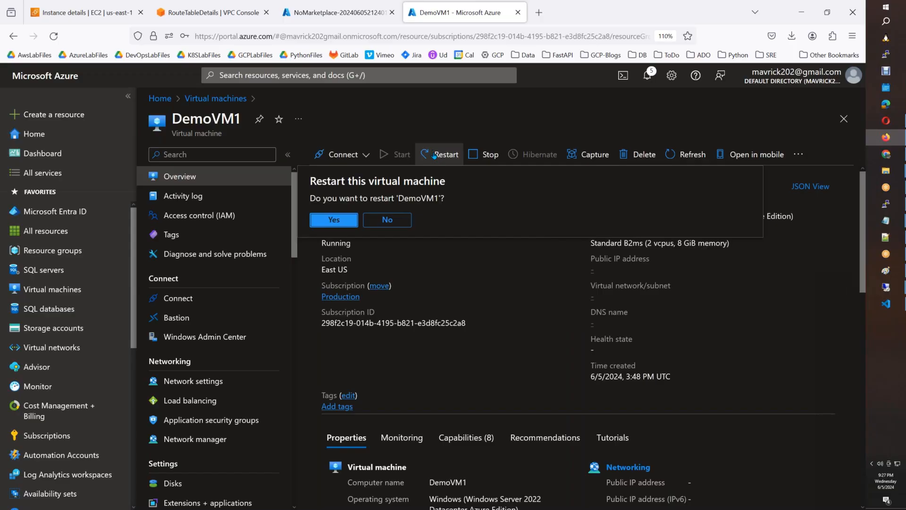
pyautogui.click(338, 222)
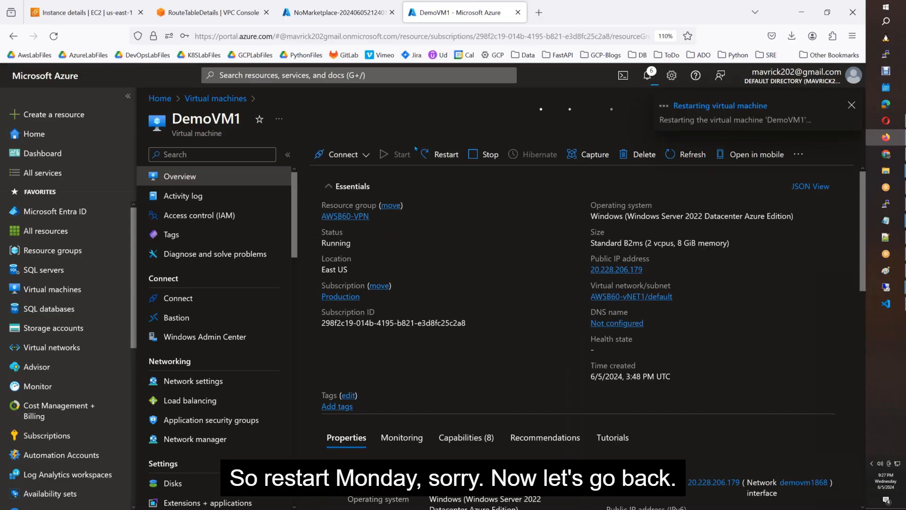
pyautogui.click(371, 17)
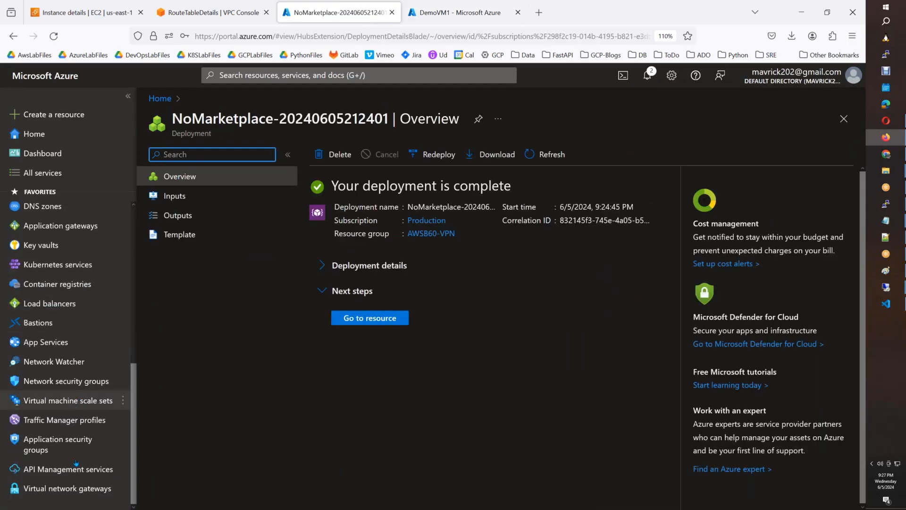
# Verify VNG1's connections T1 and T2 are Connected, matching both AWS tunnels Up.
pyautogui.click(76, 488)
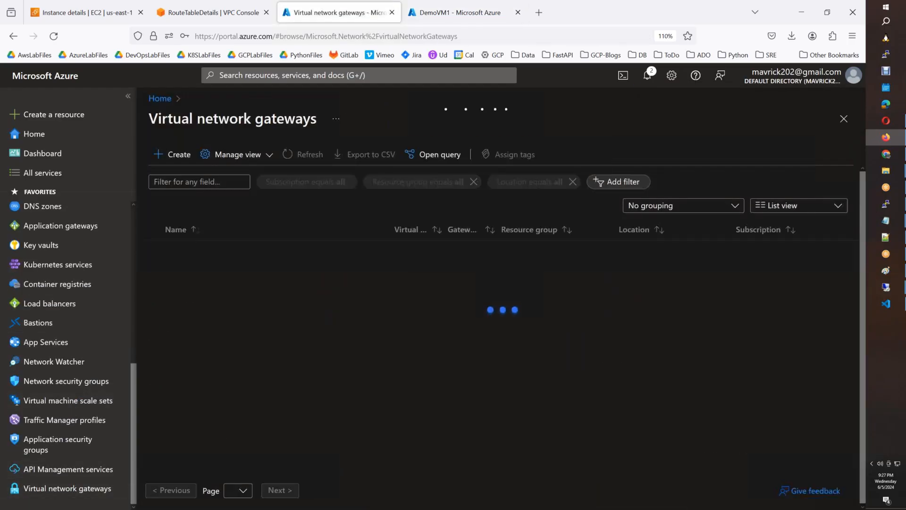
pyautogui.click(189, 251)
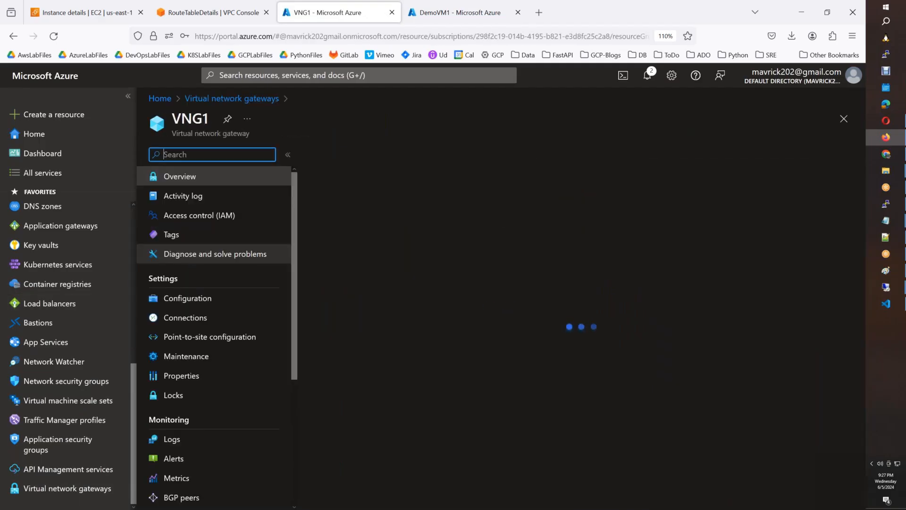
pyautogui.click(193, 319)
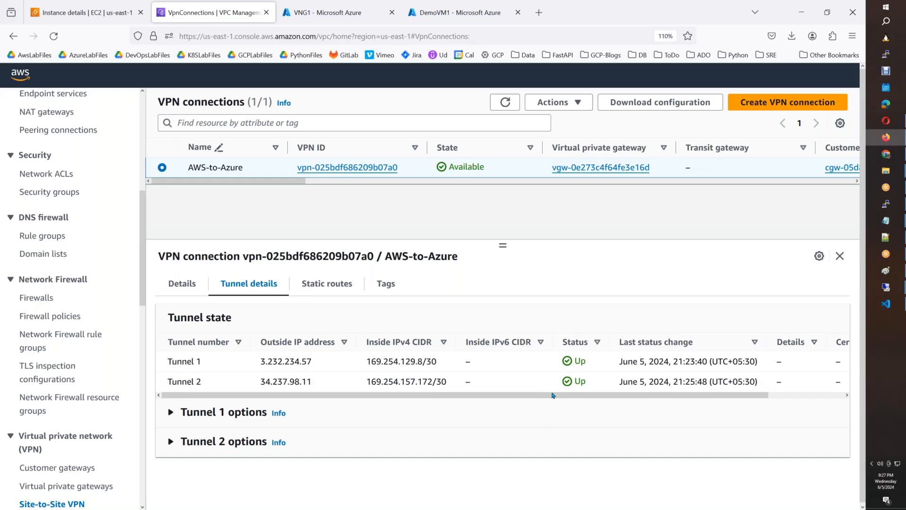
pyautogui.click(315, 20)
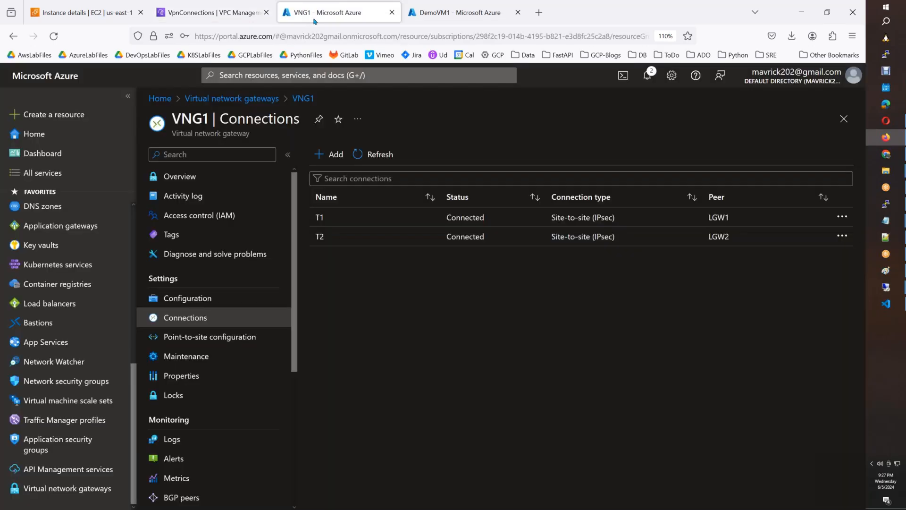
pyautogui.click(186, 16)
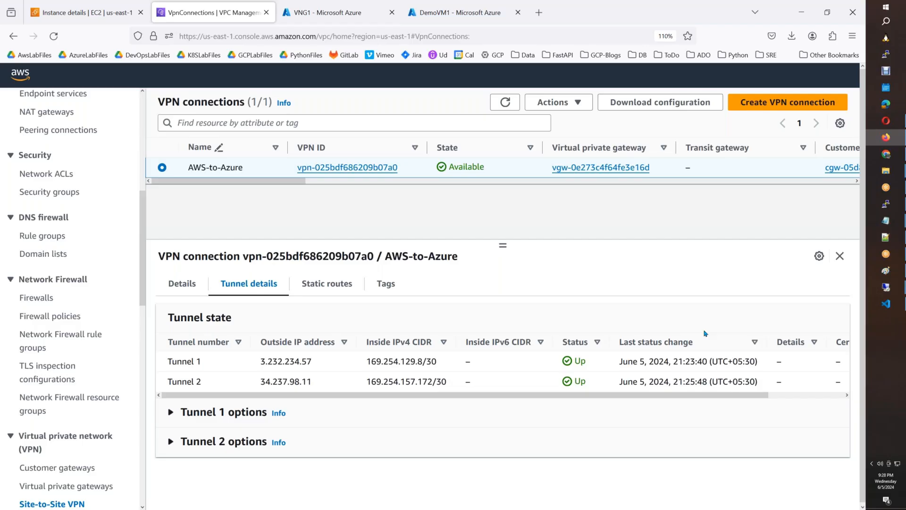
# Highlight DemoVM1's private IP address 192.168.1.5 in its Overview properties.
pyautogui.click(480, 22)
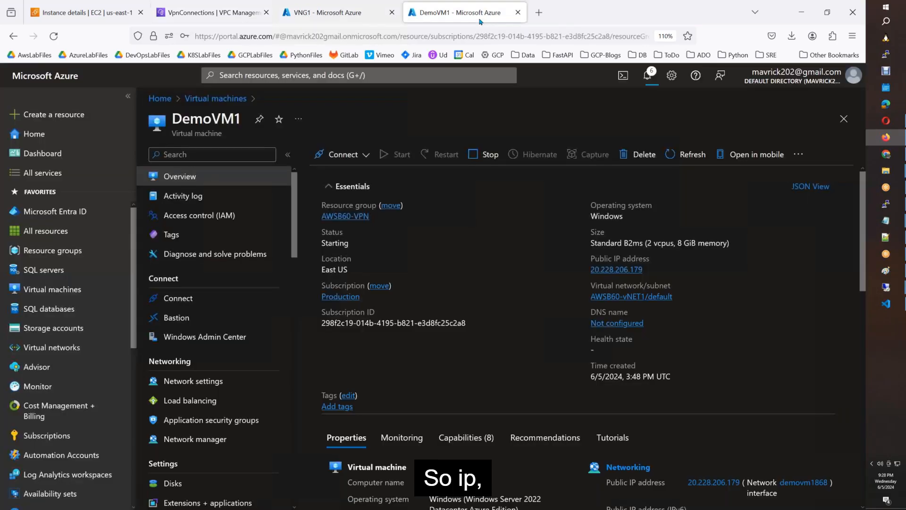
pyautogui.scroll(-3, 598, 321)
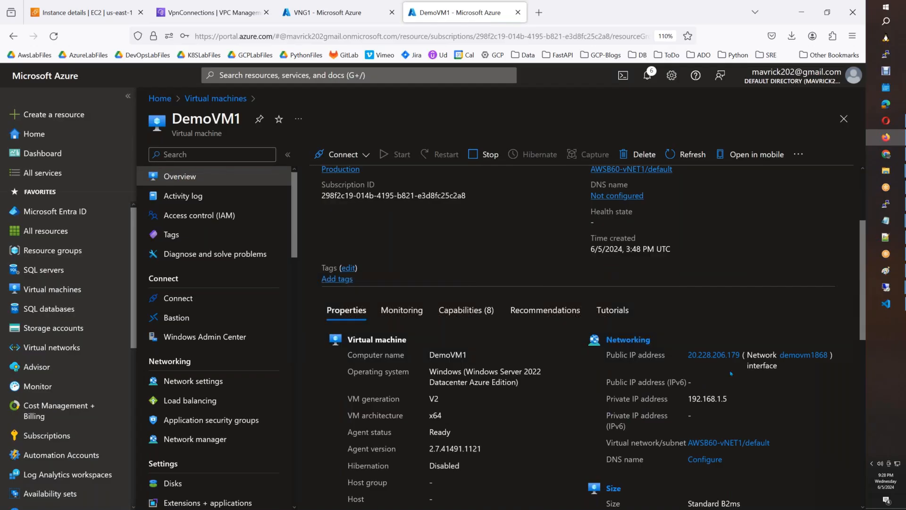
pyautogui.moveTo(731, 402); pyautogui.dragTo(688, 399)
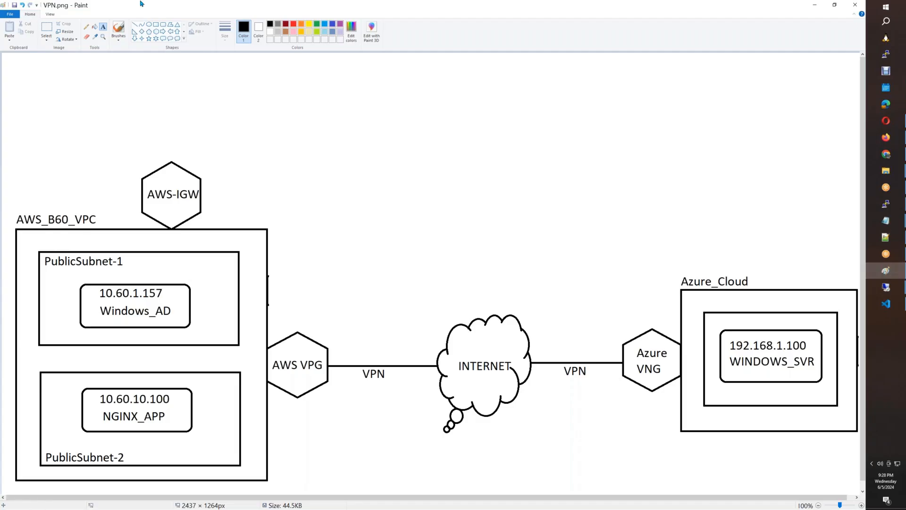
pyautogui.click(886, 271)
# Erase the old 192.168.1.100 label and copy DemoVM1's private IP 192.168.1.5.
pyautogui.click(46, 29)
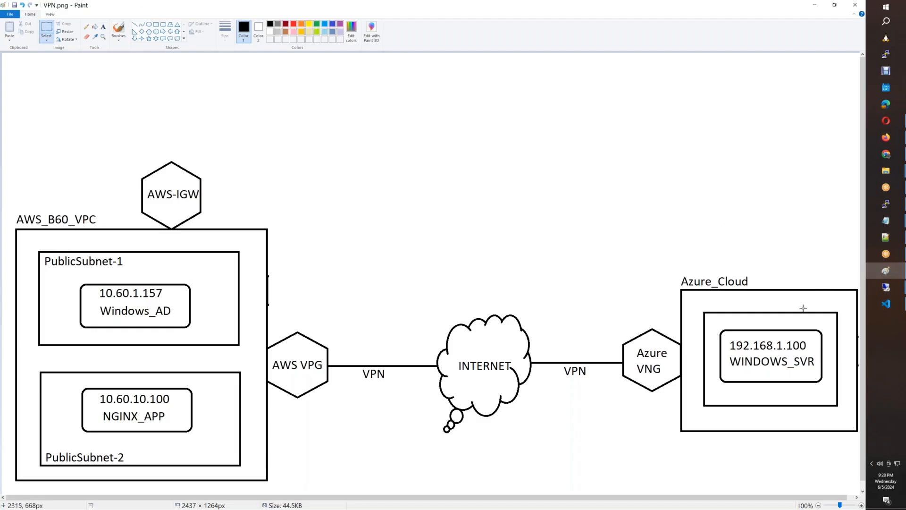
pyautogui.moveTo(728, 337); pyautogui.dragTo(810, 355)
pyautogui.press('Delete')
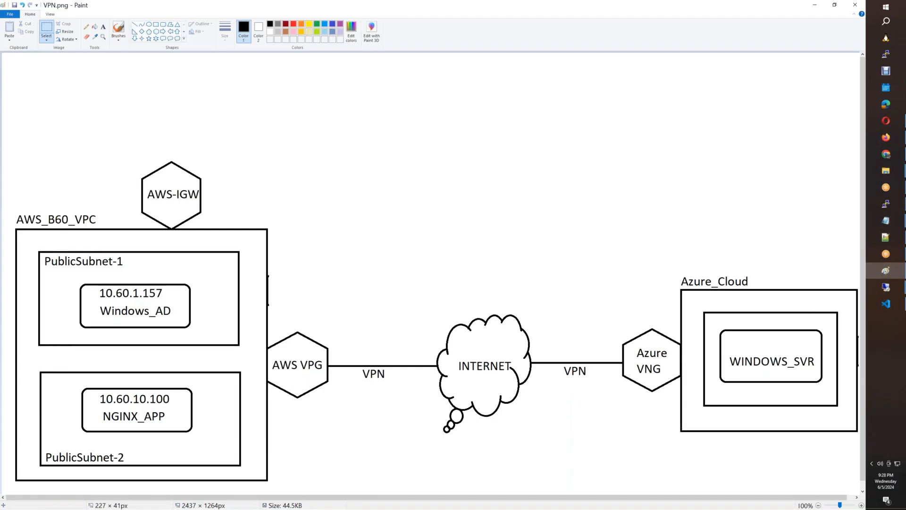
pyautogui.hotkey('alt', 'Tab')
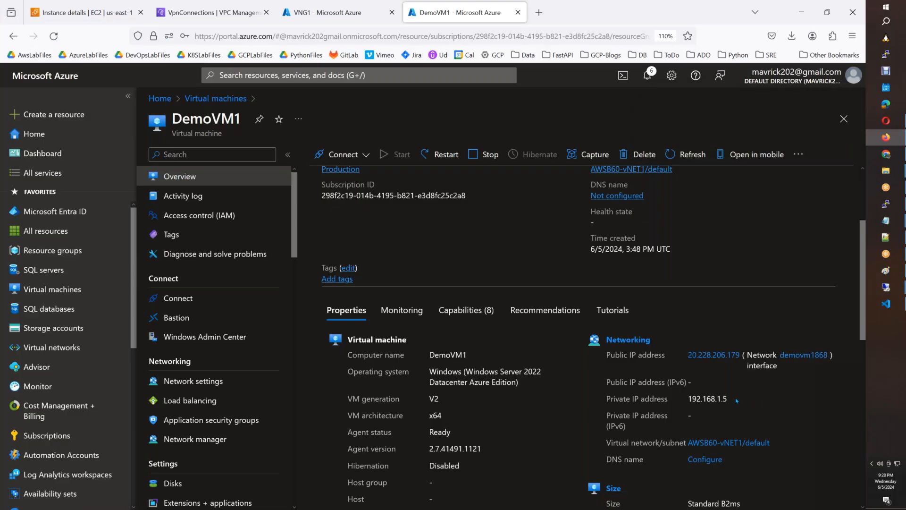
pyautogui.moveTo(734, 404); pyautogui.dragTo(688, 399)
pyautogui.hotkey('ctrl', 'c')
pyautogui.hotkey('alt', 'Tab')
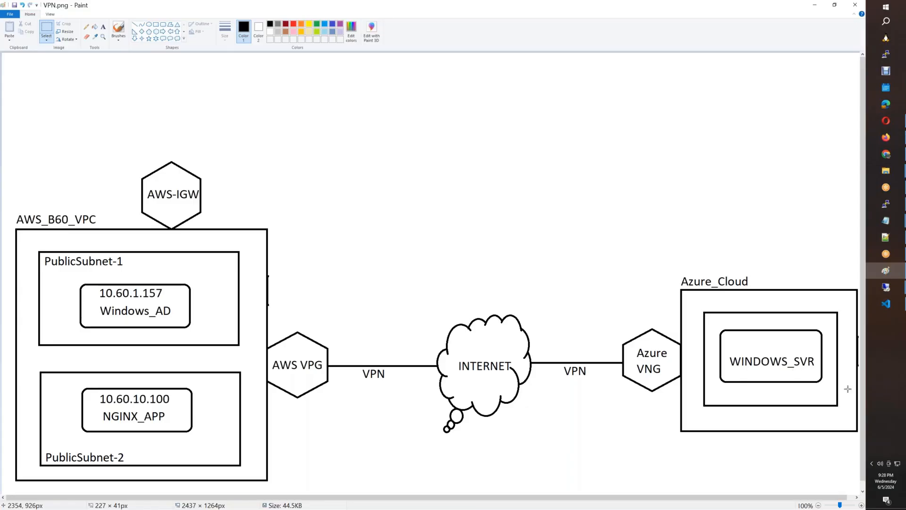
# Add 192.168.1.5 as red text above WINDOWS_SVR in the Azure box.
pyautogui.click(103, 28)
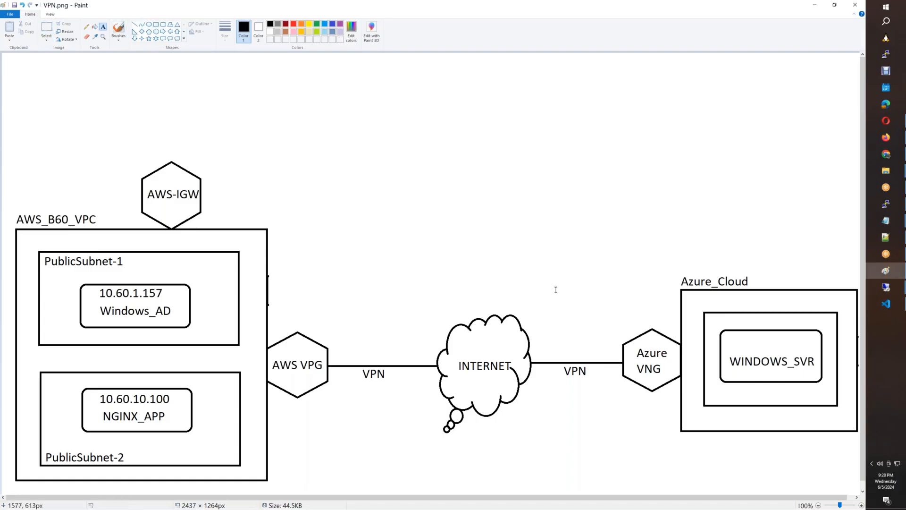
pyautogui.click(739, 337)
pyautogui.hotkey('ctrl', 'v')
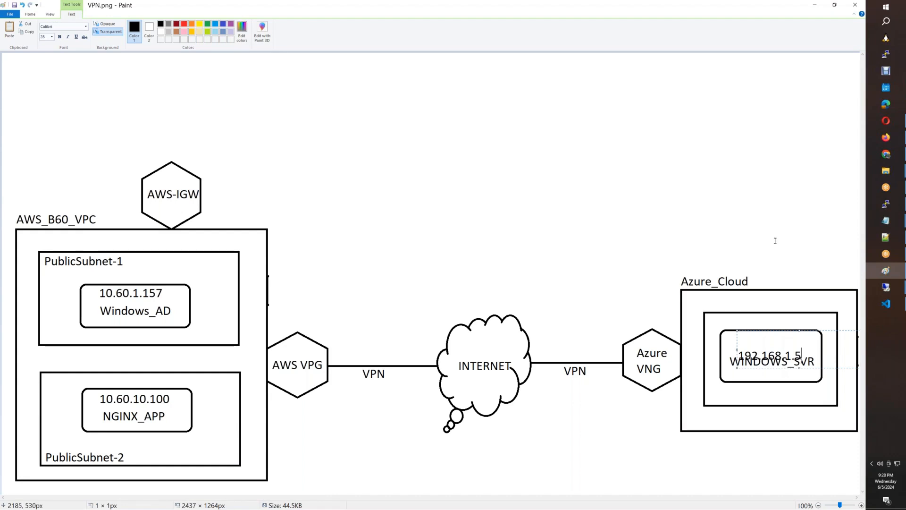
pyautogui.hotkey('ctrl', 'a')
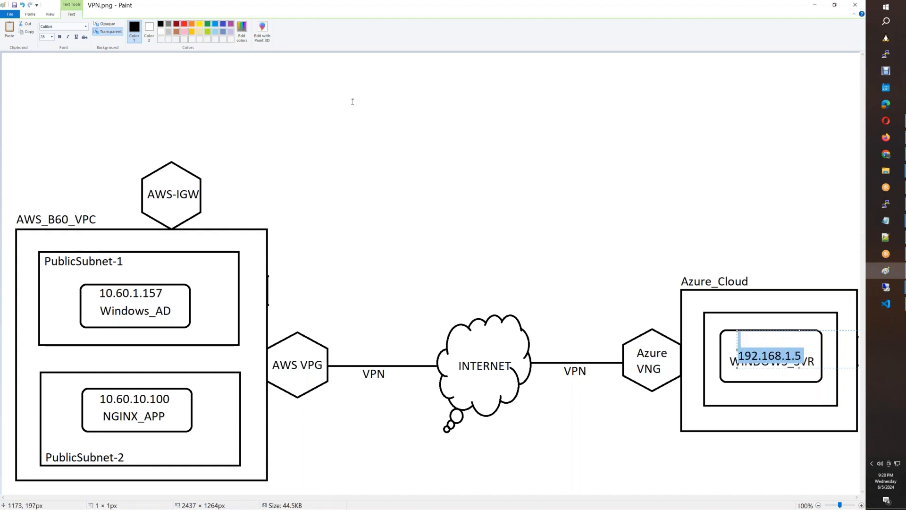
pyautogui.click(185, 25)
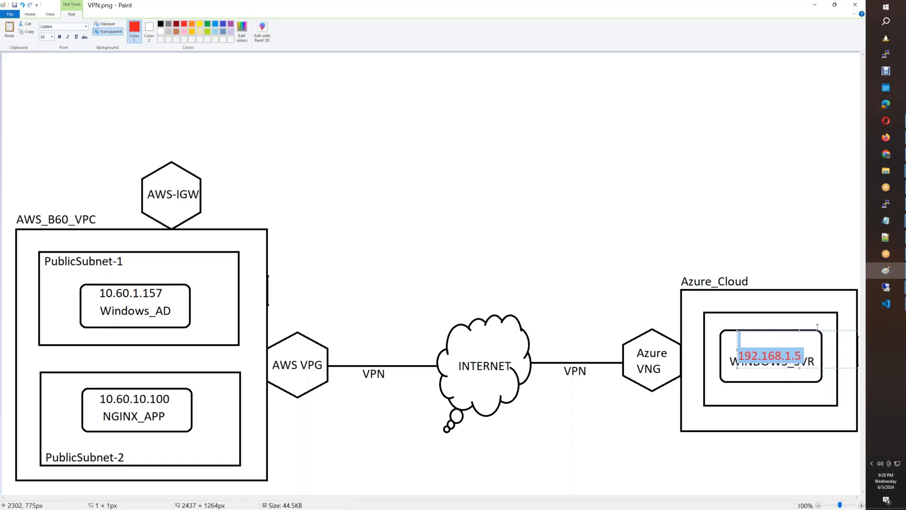
pyautogui.moveTo(825, 332)
pyautogui.mouseDown()
pyautogui.moveTo(804, 320)
pyautogui.moveTo(818, 318)
pyautogui.mouseUp()
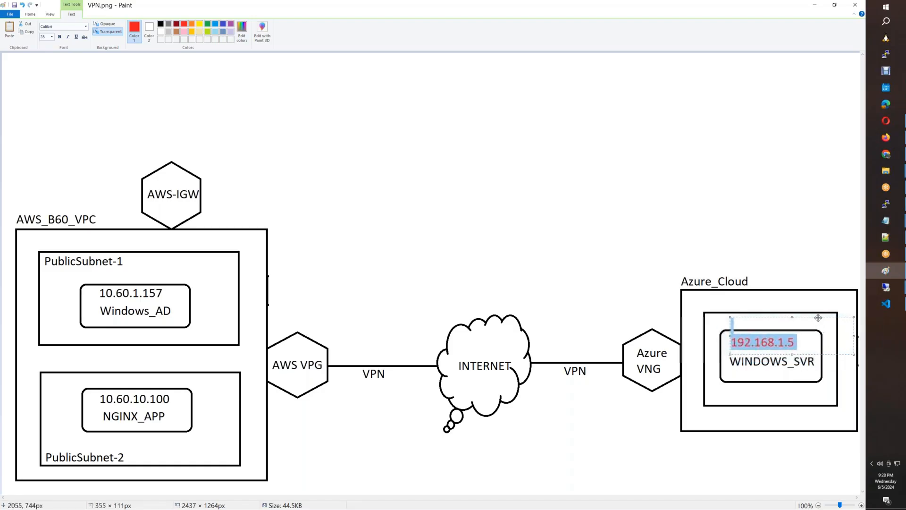
pyautogui.click(780, 215)
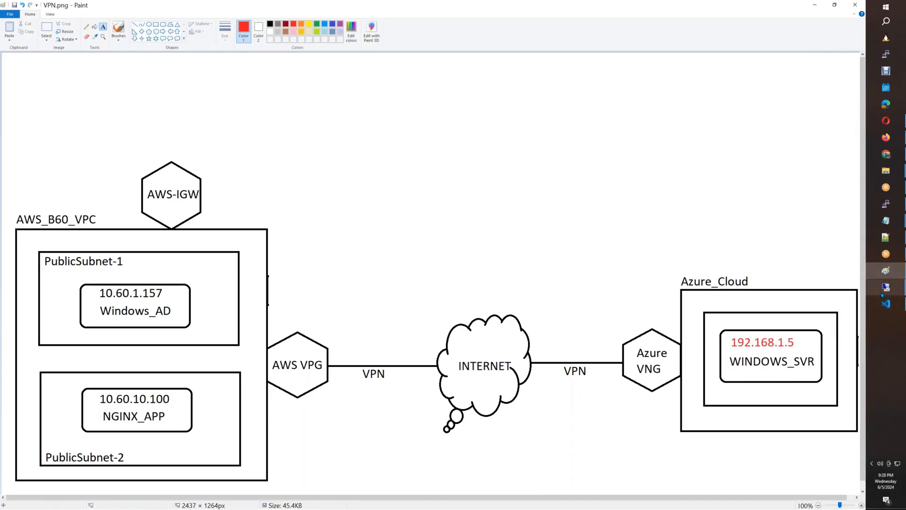
# Browse the domain's Builtin, Computers and Users containers, widening the Name column.
pyautogui.moveTo(886, 287)
pyautogui.click(832, 273)
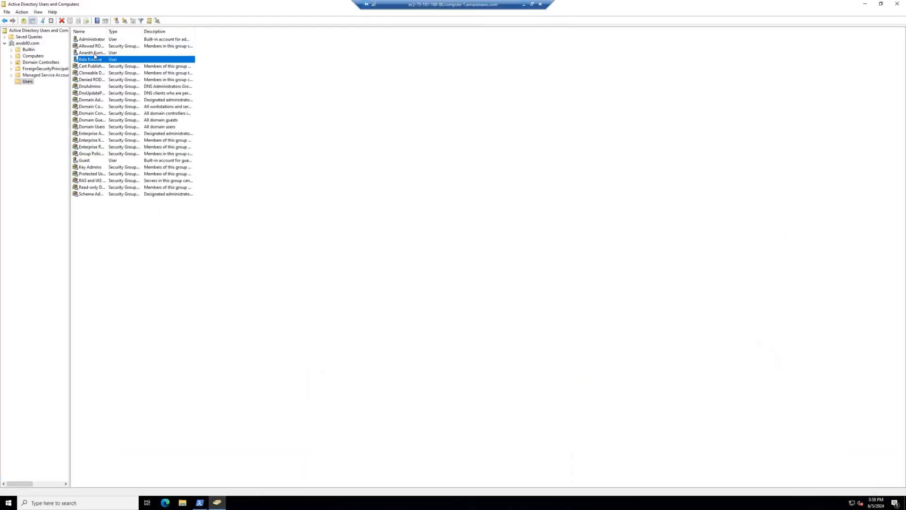
pyautogui.click(28, 49)
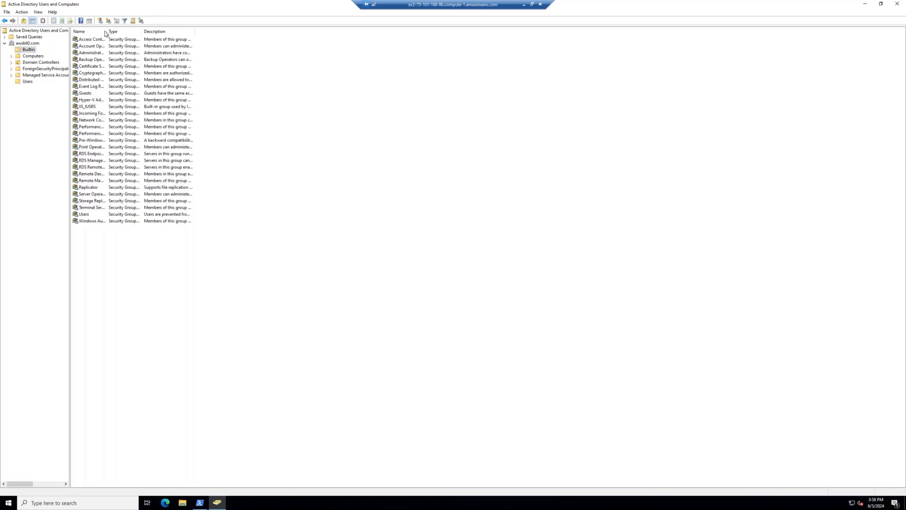
pyautogui.moveTo(106, 32); pyautogui.dragTo(247, 32)
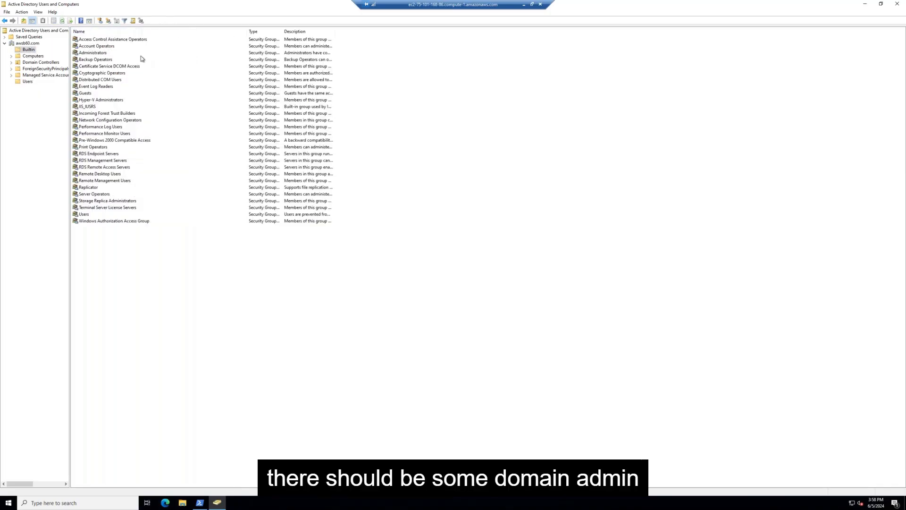
pyautogui.click(26, 57)
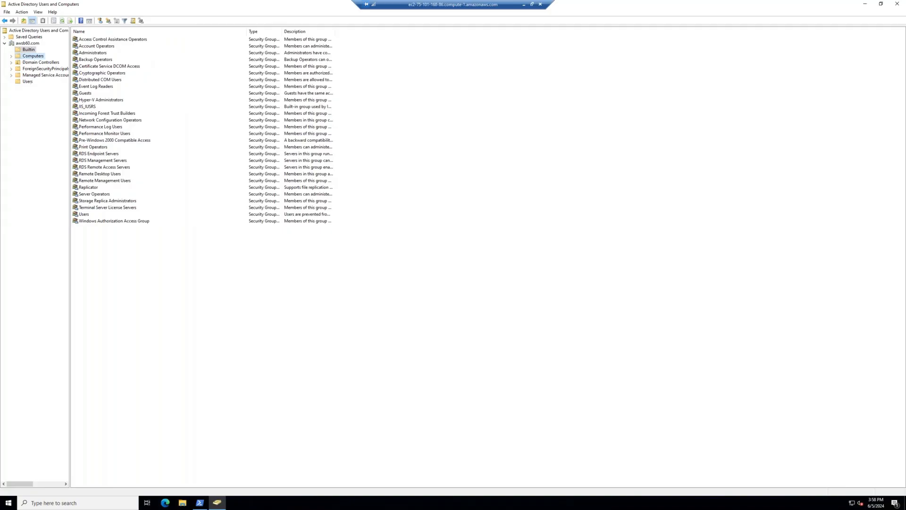
pyautogui.click(32, 83)
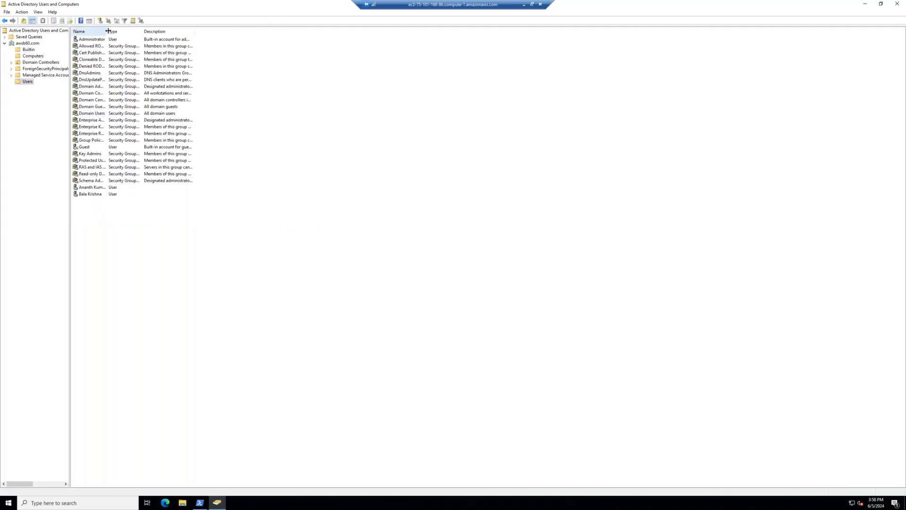
pyautogui.moveTo(108, 31); pyautogui.dragTo(258, 31)
# Inspect the Domain Computers group's members in its properties.
pyautogui.click(112, 94)
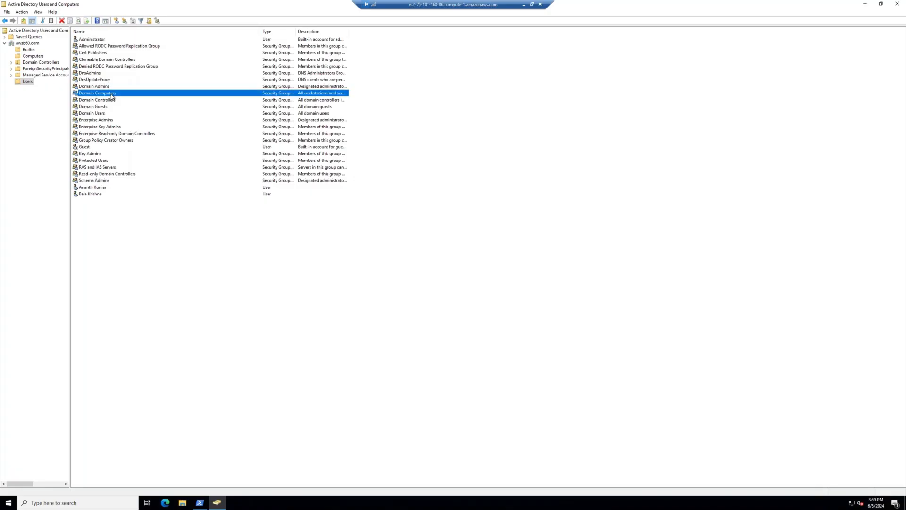
pyautogui.doubleClick(112, 95)
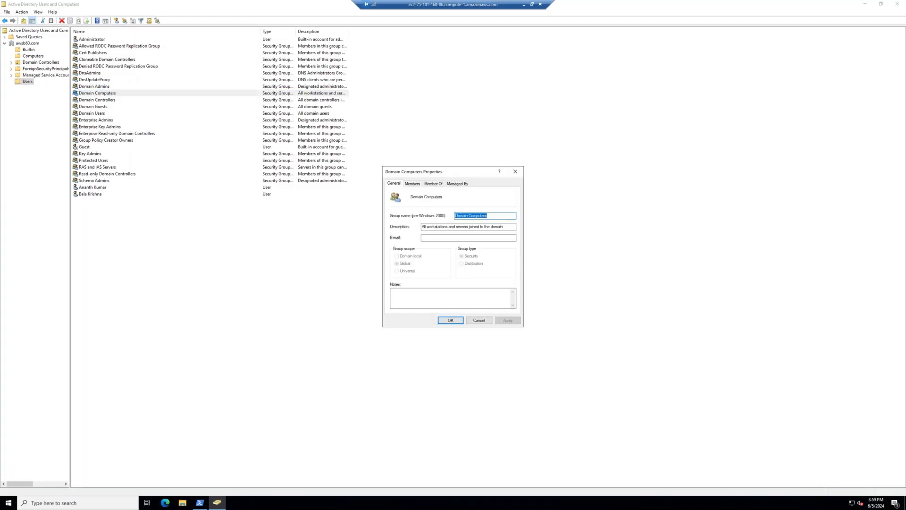
pyautogui.click(412, 184)
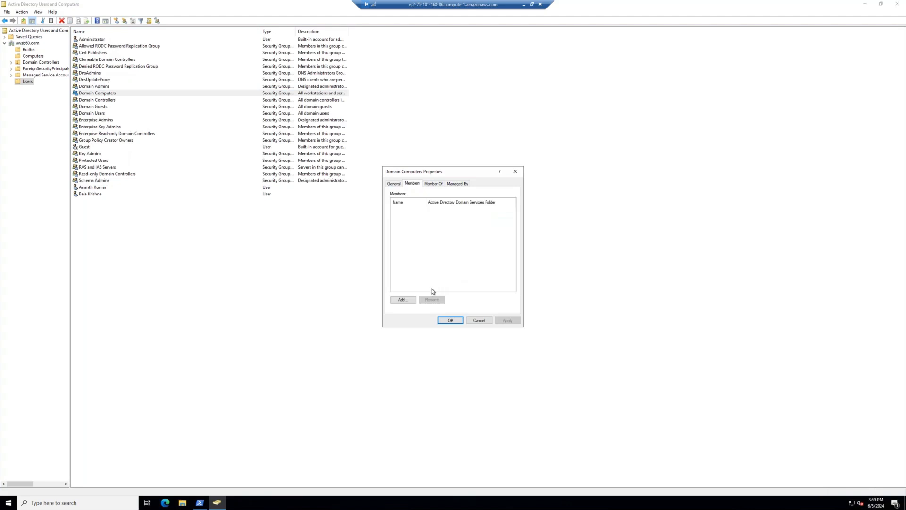
pyautogui.click(479, 321)
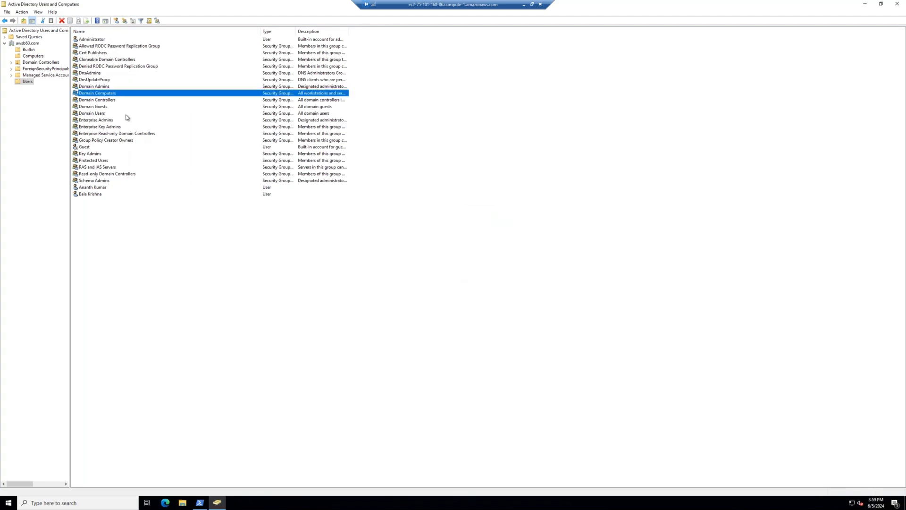
# Add the two domain user accounts to Domain Admins, resolving them with Check Names.
pyautogui.doubleClick(102, 88)
pyautogui.click(412, 184)
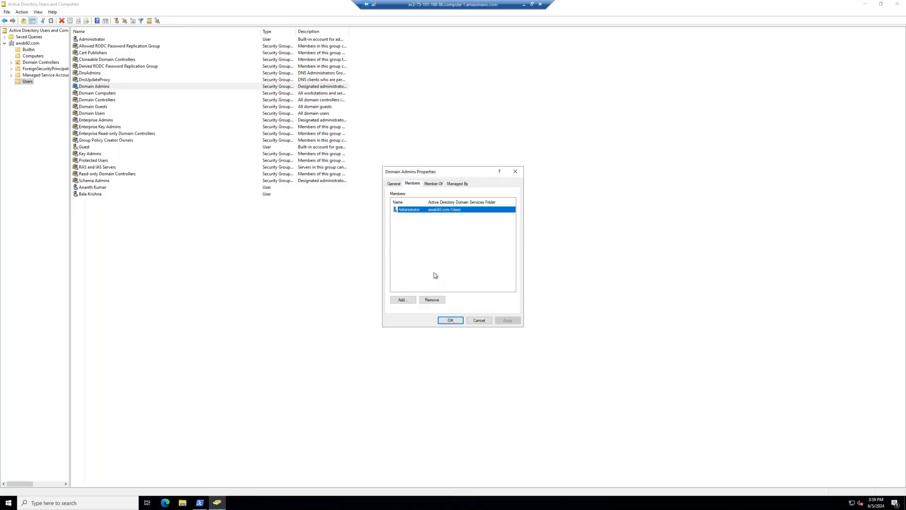
pyautogui.click(402, 300)
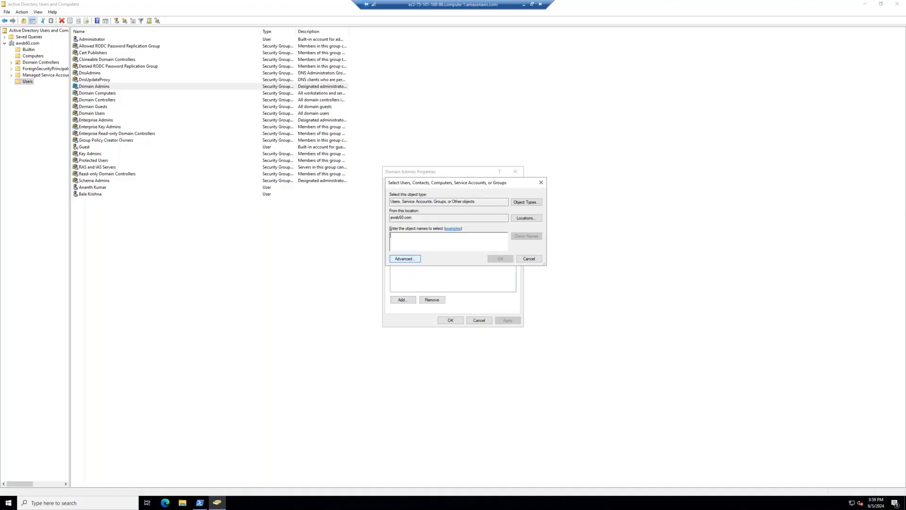
pyautogui.write('ananth')
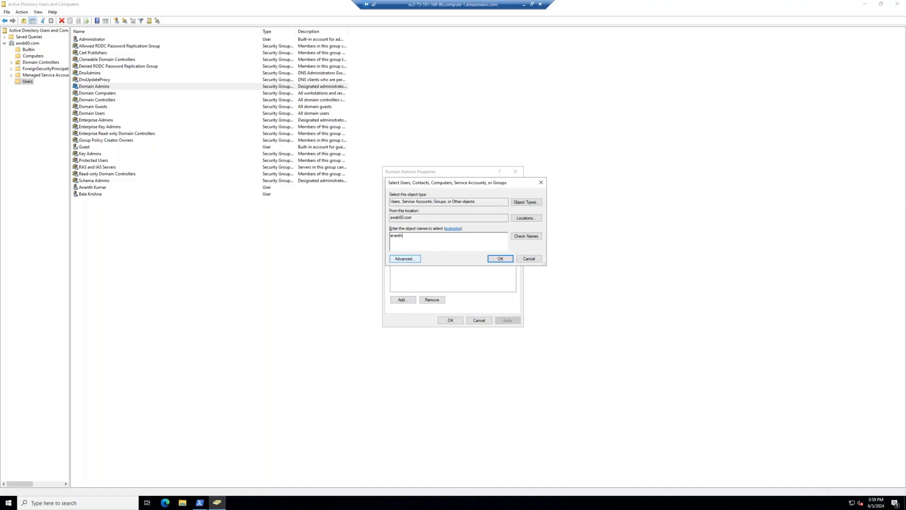
pyautogui.click(536, 236)
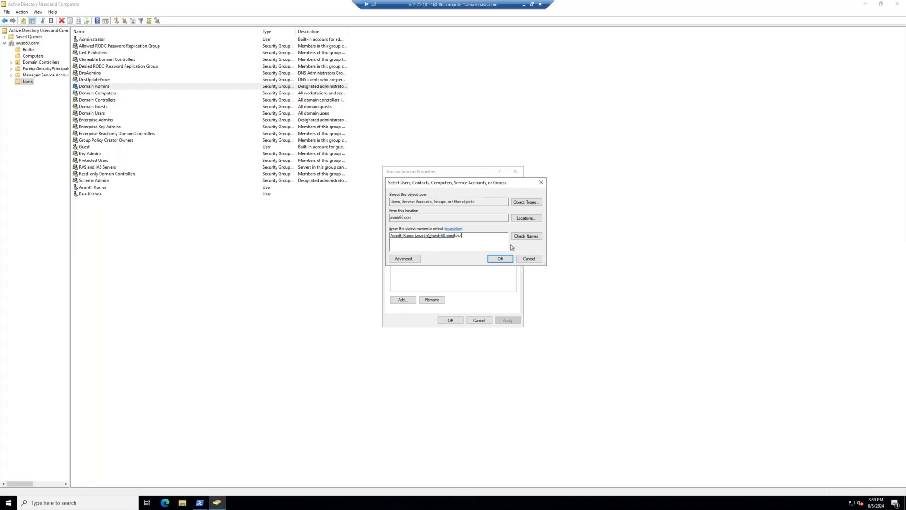
pyautogui.click(520, 237)
pyautogui.click(500, 258)
pyautogui.click(461, 321)
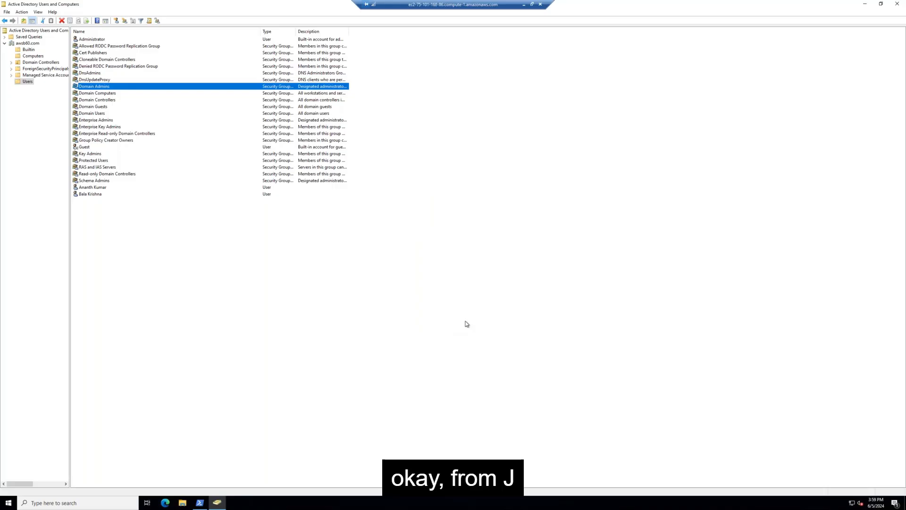
pyautogui.click(199, 502)
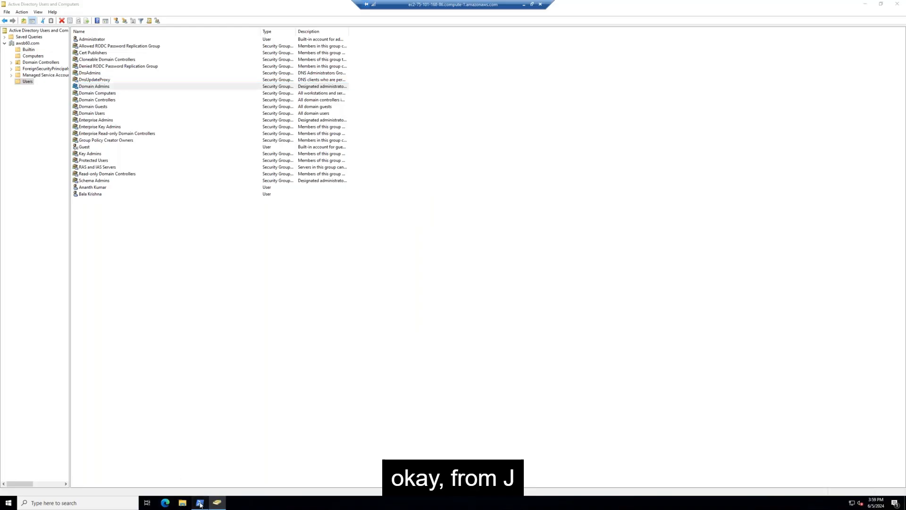
# Ping 192.168.1.5 (4 of 4 replies, 0% loss) and confirm ipconfig shows IPv4 10.60.1.157.
pyautogui.write('ping ')
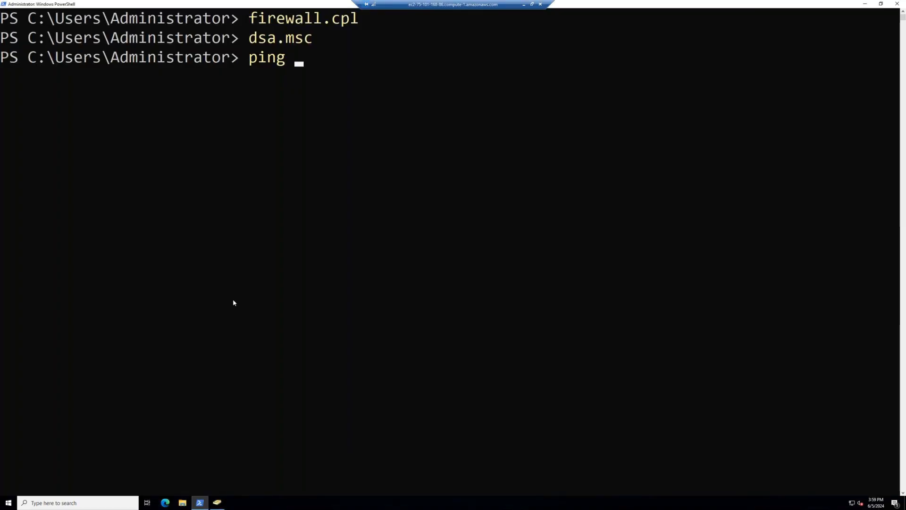
pyautogui.write('192.16')
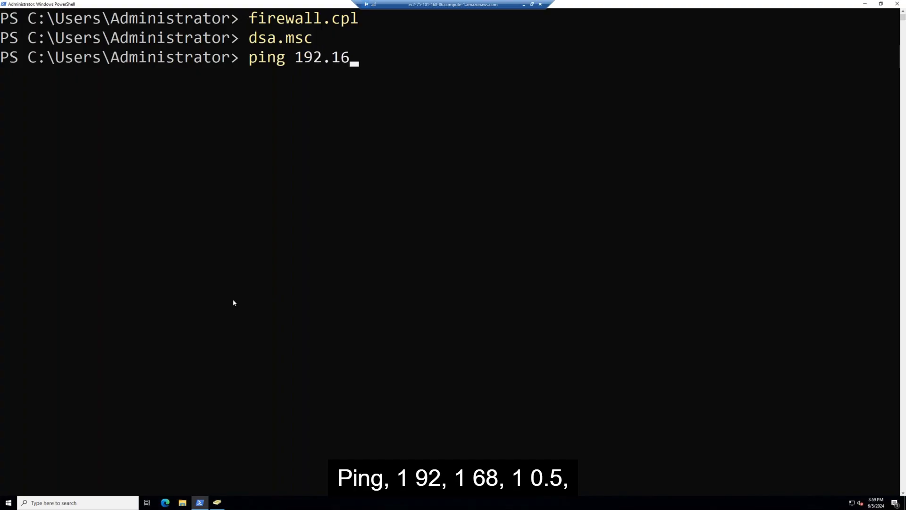
pyautogui.write('8.1.5')
pyautogui.press('Return')
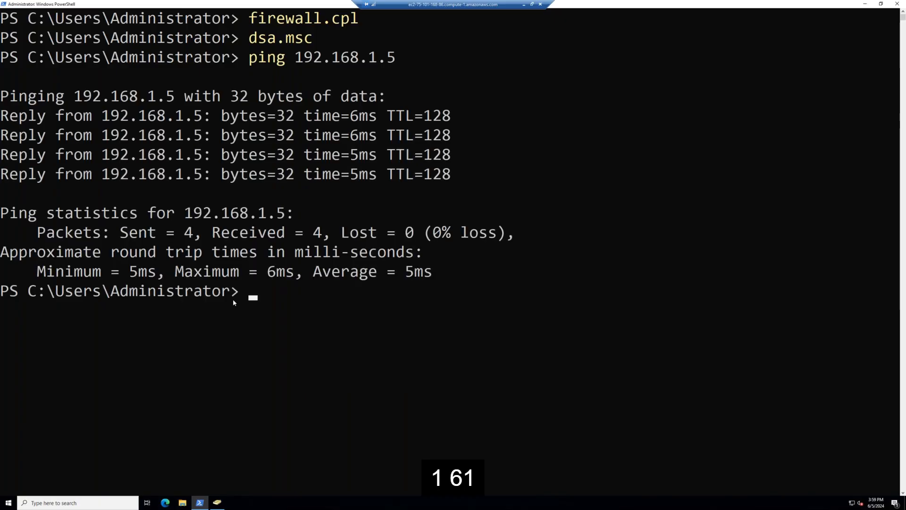
pyautogui.write('ipconfig')
pyautogui.press('Return')
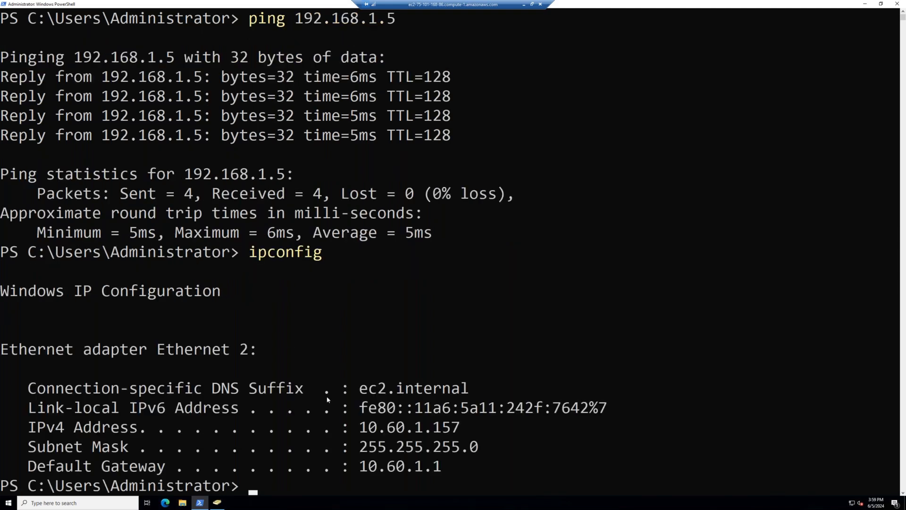
pyautogui.scroll(1, 340, 387)
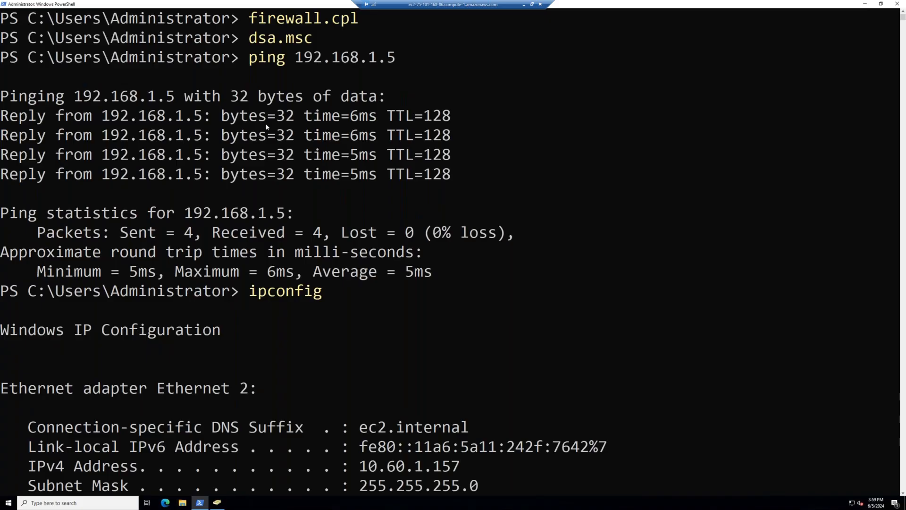
# Start a Remote Desktop connection to 20.228.206.179, entering the account password and accepting the certificate warning.
pyautogui.click(524, 4)
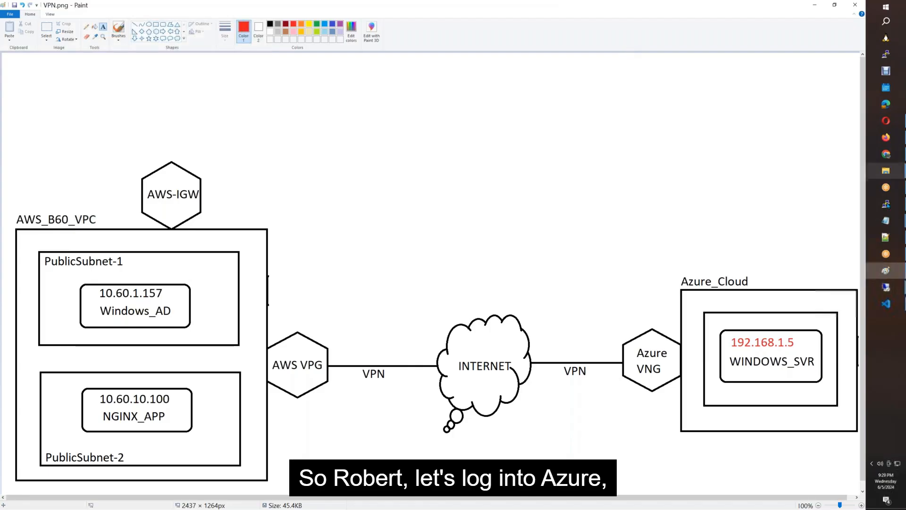
pyautogui.click(887, 287)
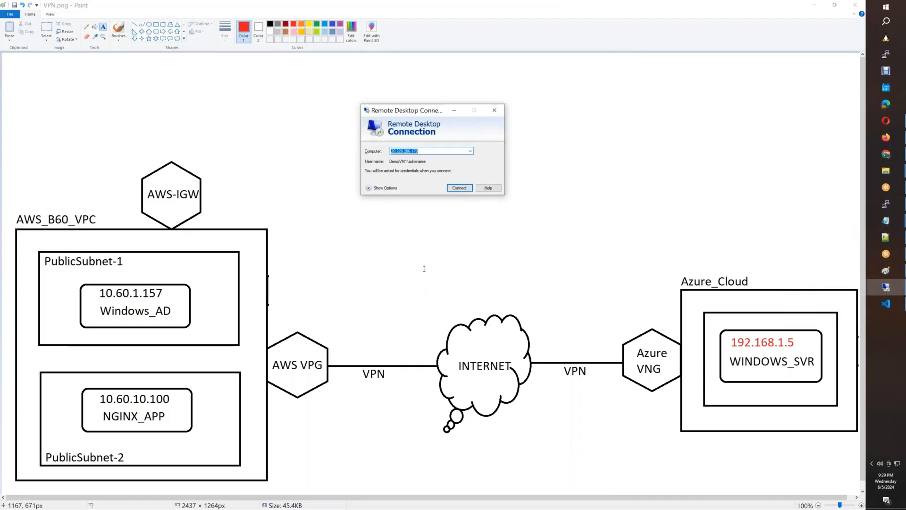
pyautogui.click(463, 189)
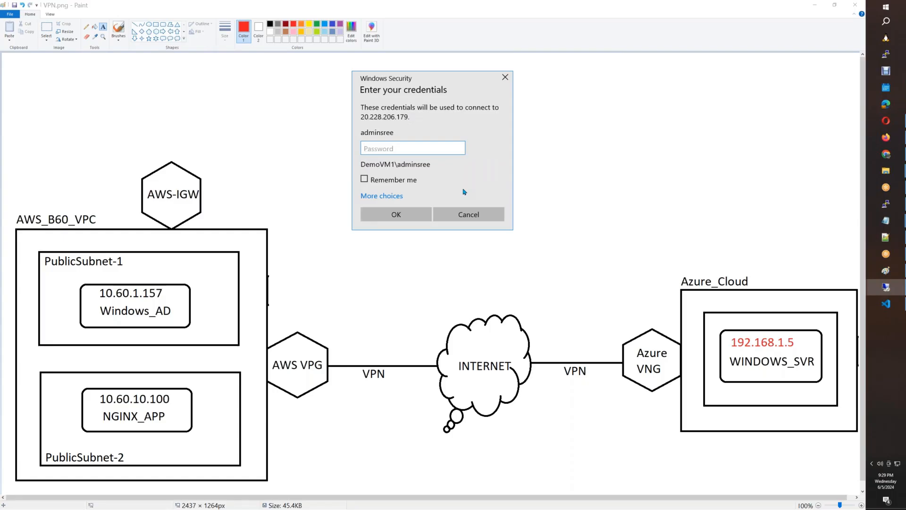
pyautogui.write('•••••••••••')
pyautogui.press('Return')
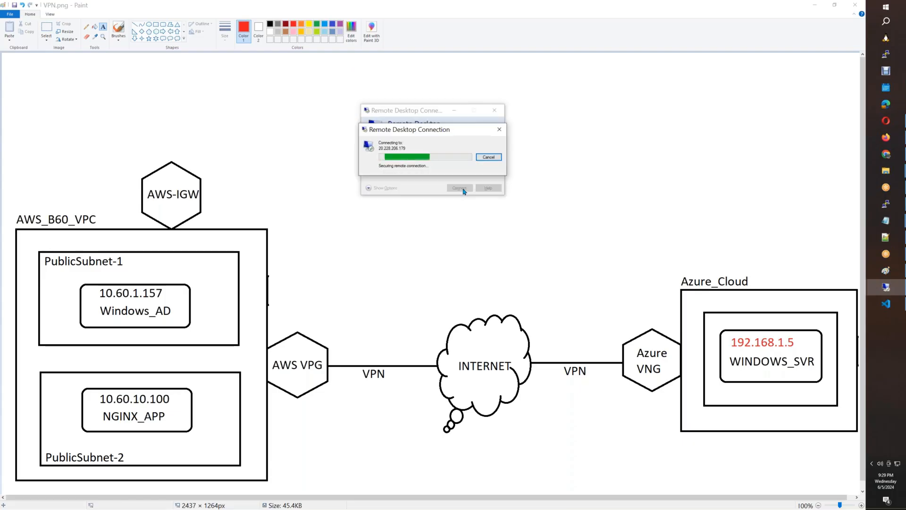
pyautogui.press('Left')
pyautogui.press('Return')
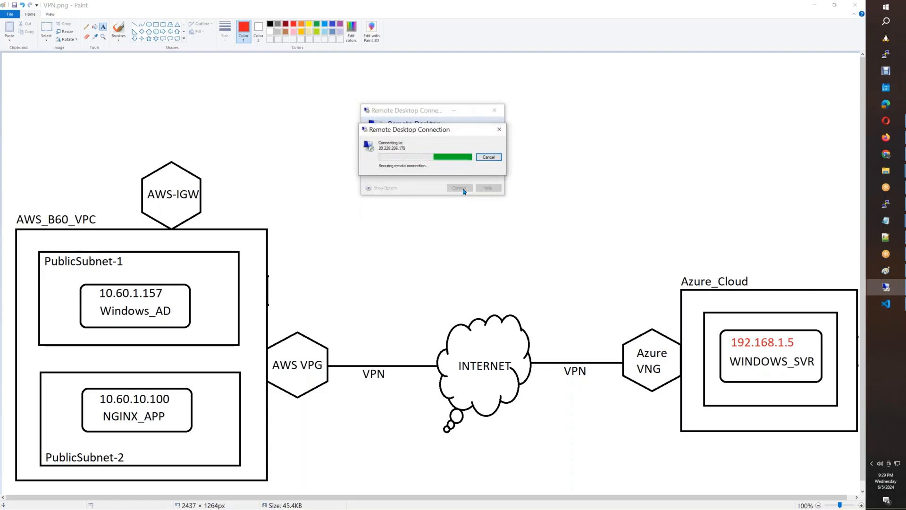